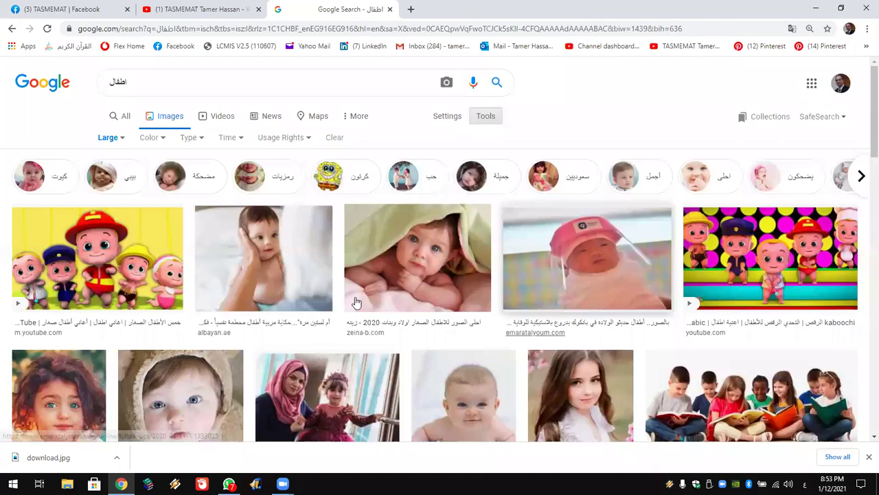
Filter the Google Images results by size and visit the baby-under-blanket image's source page
left_click(204, 86)
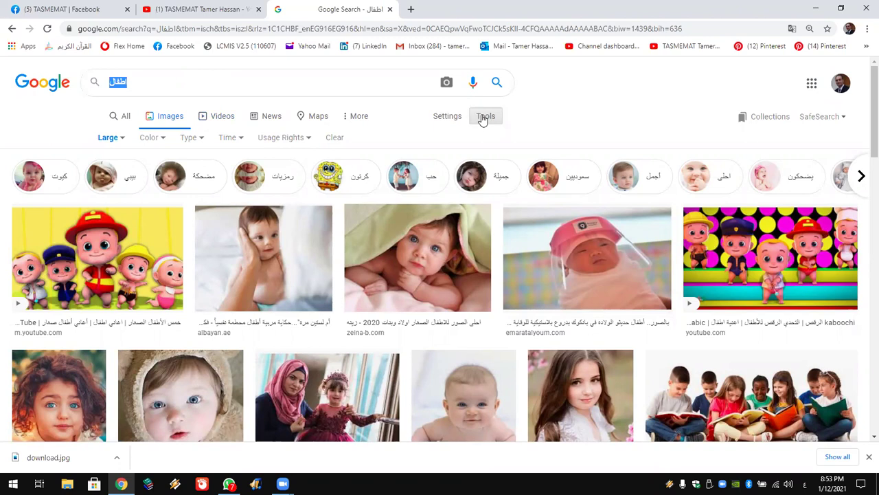
left_click(118, 138)
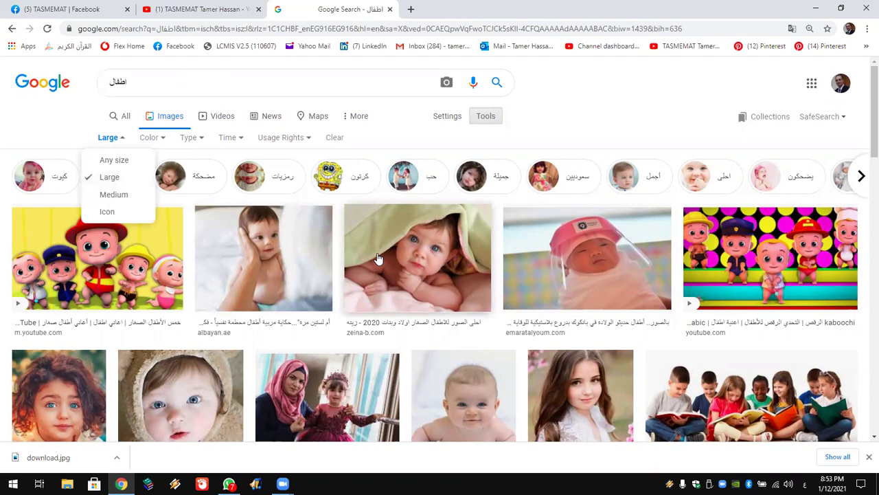
left_click(447, 280)
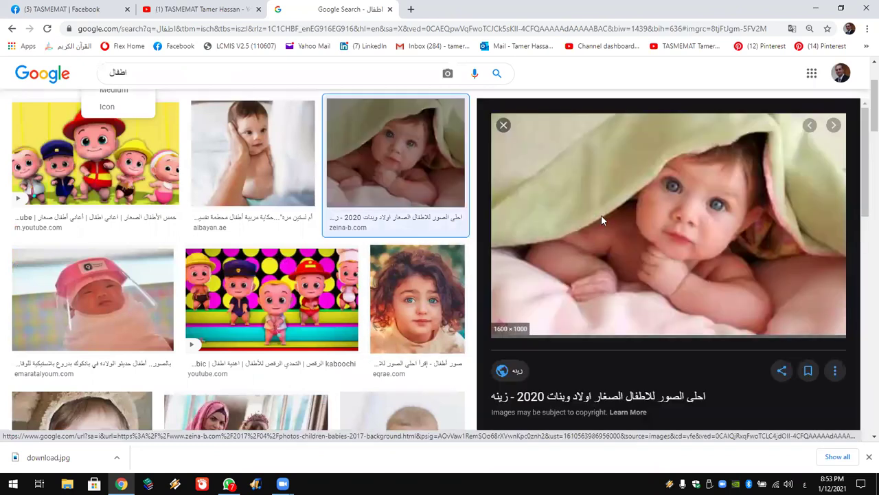
left_click(601, 220)
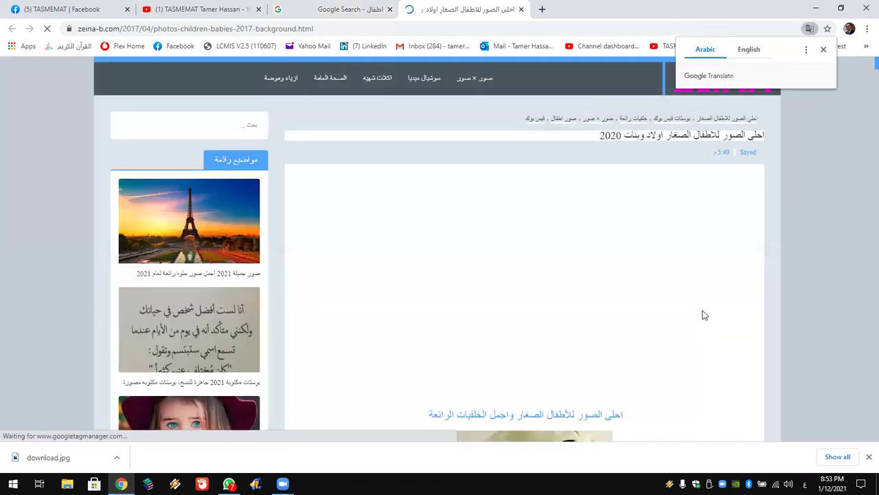
scroll(704, 315, "down", 1)
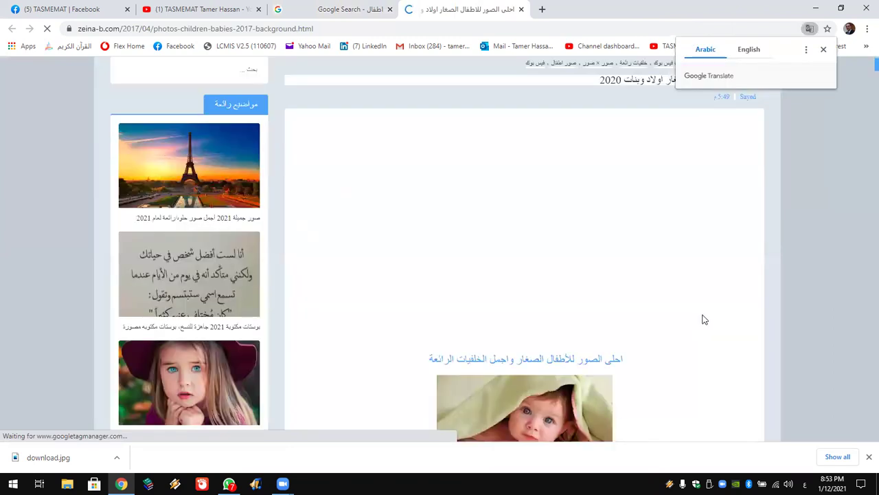
scroll(704, 319, "down", 3)
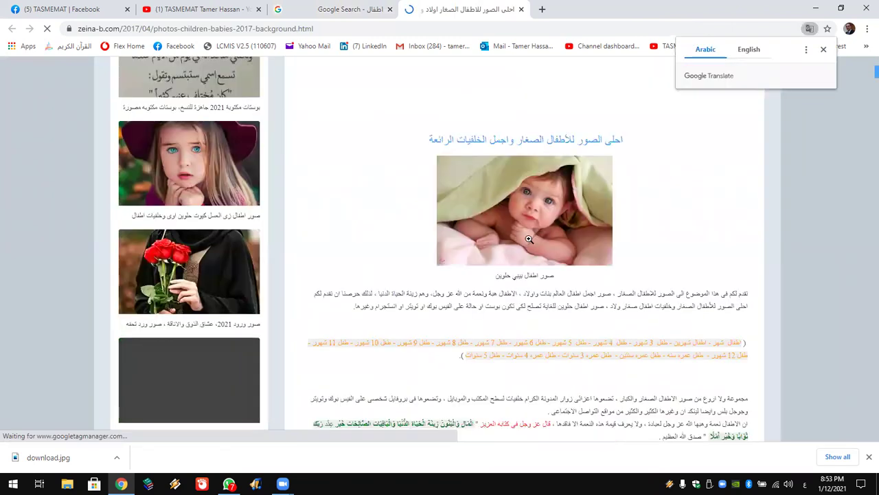
left_click(529, 238)
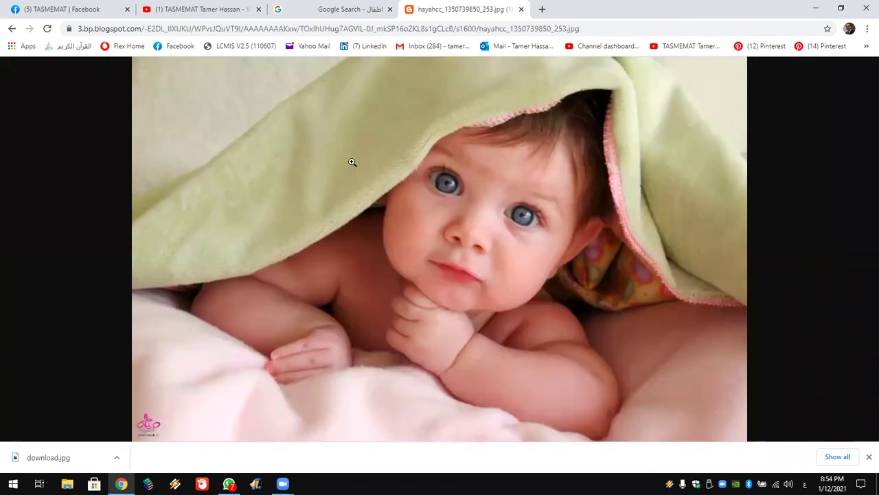
left_click(352, 162)
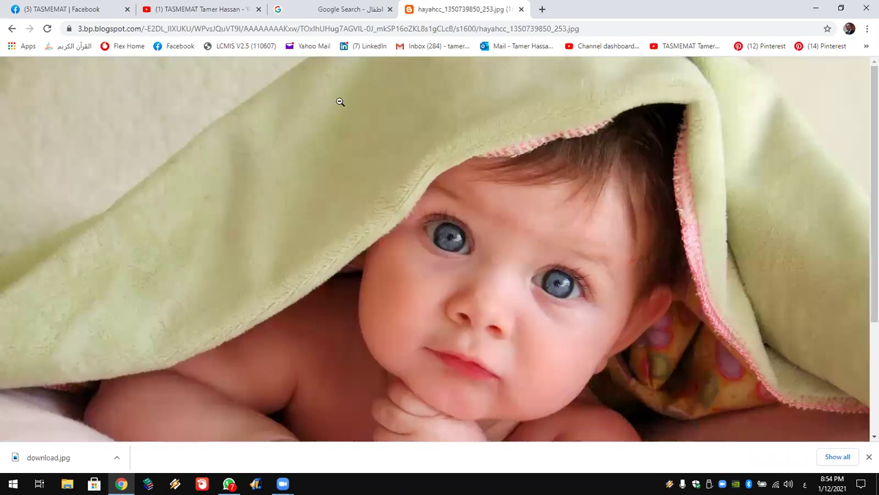
right_click(354, 131)
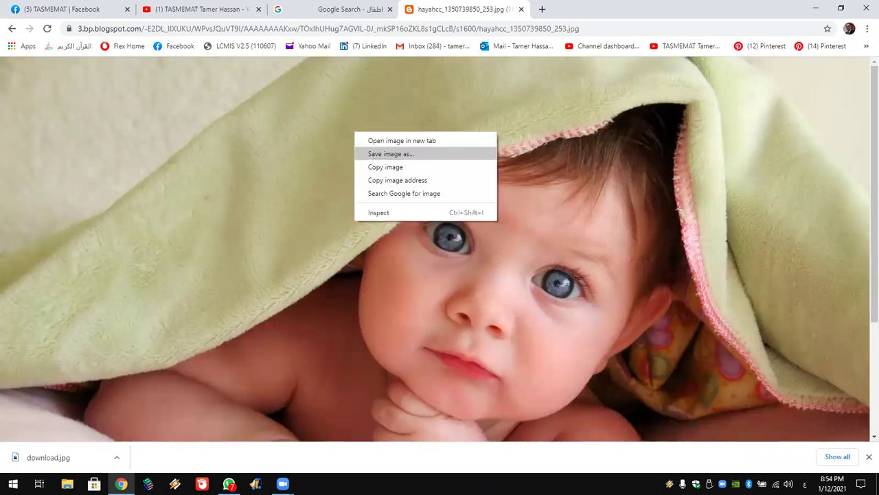
left_click(390, 154)
left_click(557, 399)
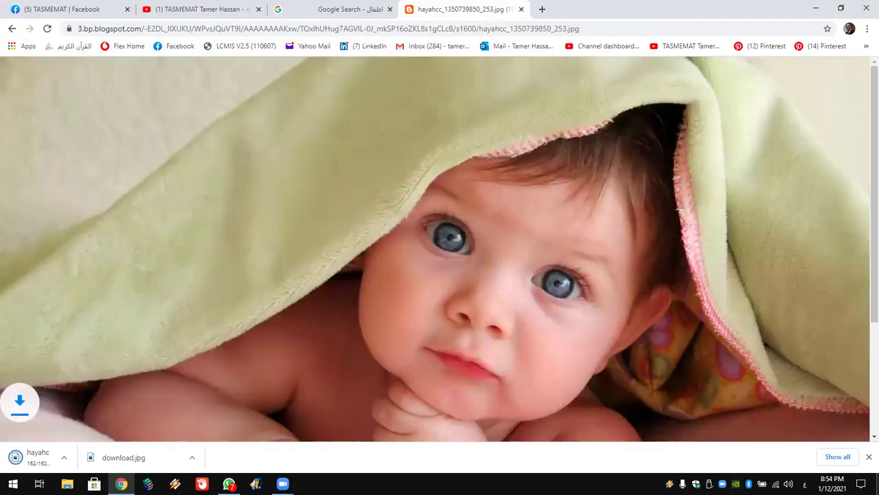
key("super+d")
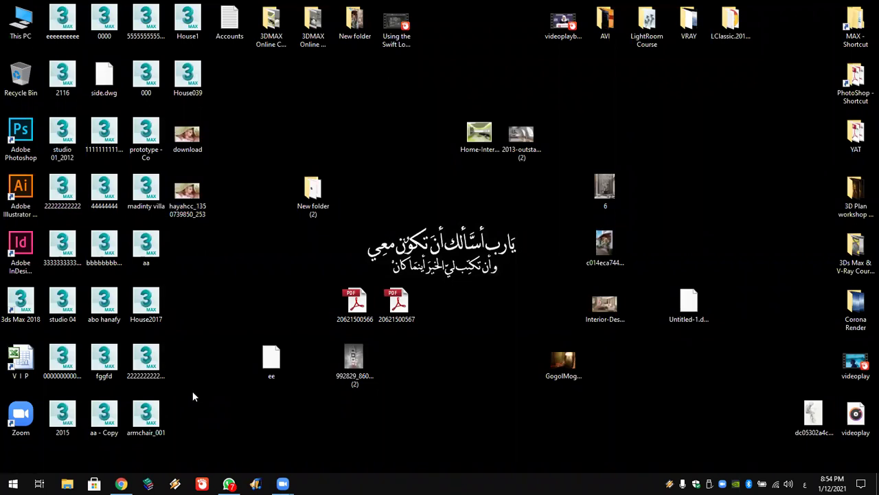
Launch Adobe Photoshop CC 2017 from its desktop shortcut
left_click(25, 137)
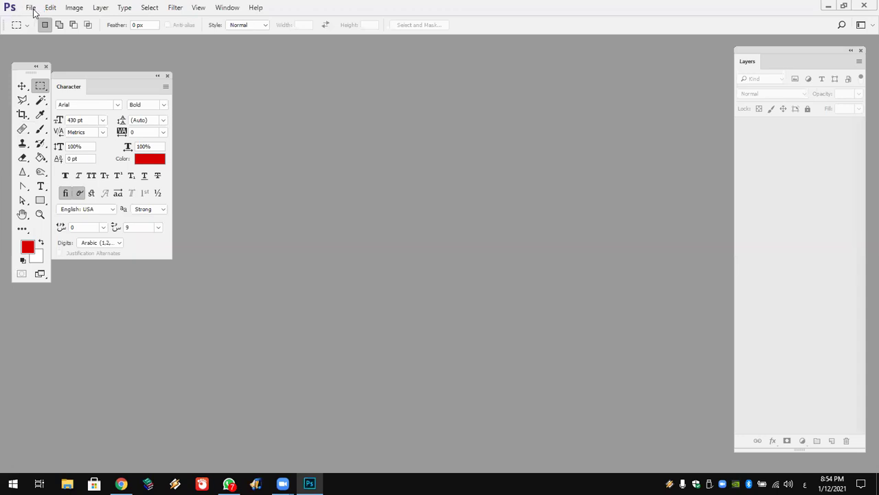
Open download.jpg from the Desktop in Photoshop
left_click(32, 8)
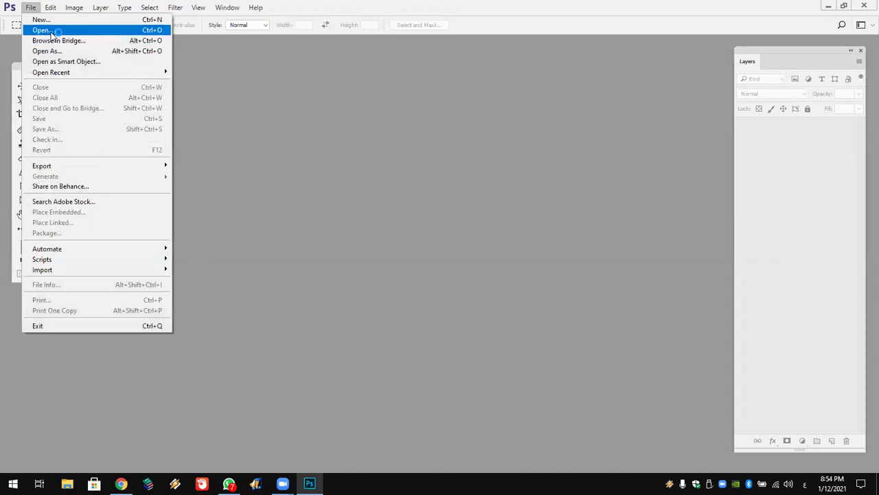
left_click(52, 31)
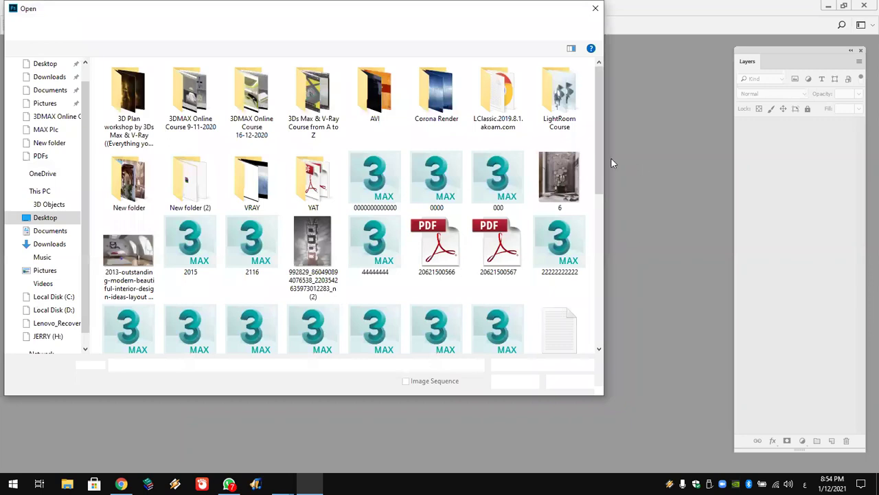
left_click_drag(599, 160, 601, 243)
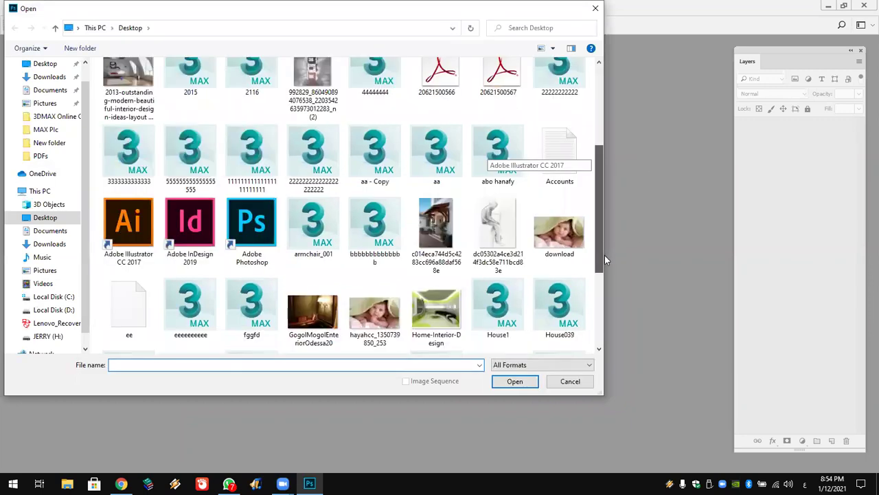
double_click(559, 182)
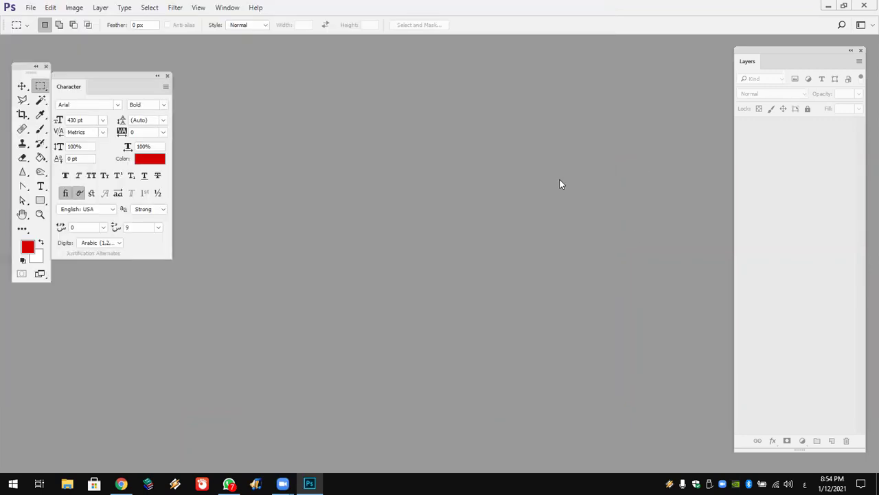
Close the Character panel, zoom download.jpg to 600%, and start opening another file
left_click(167, 76)
left_click(40, 214)
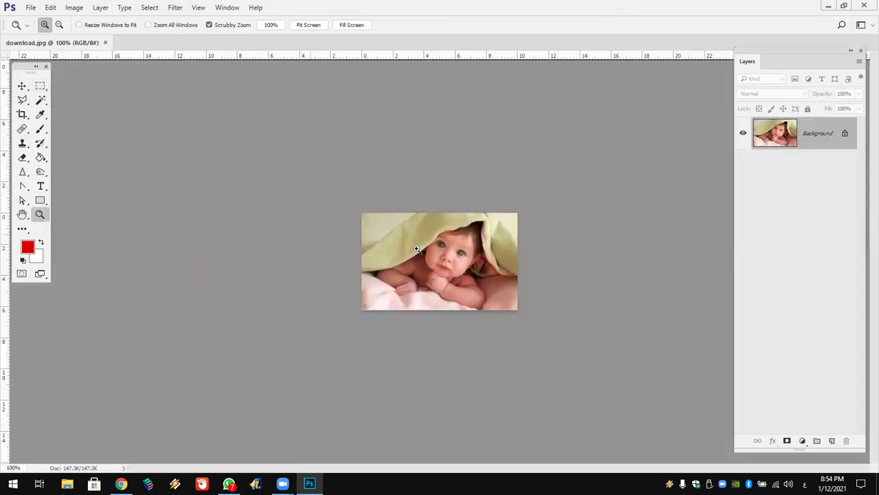
left_click(474, 257)
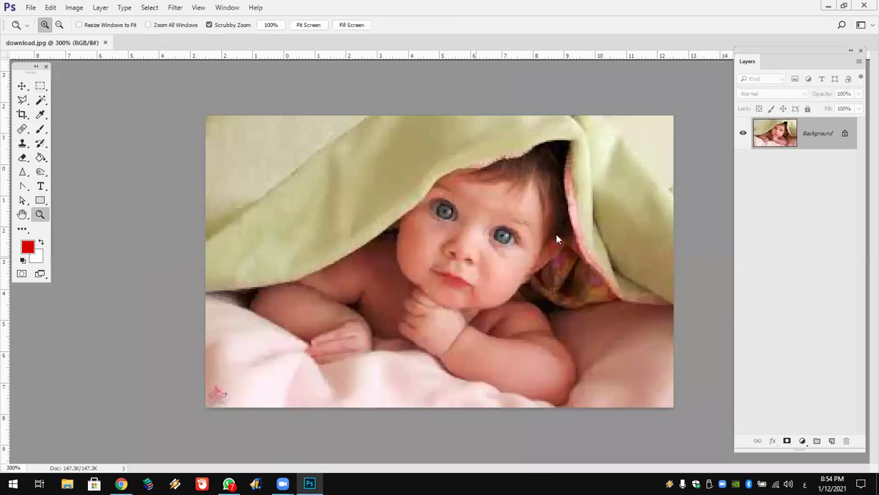
left_click(556, 235)
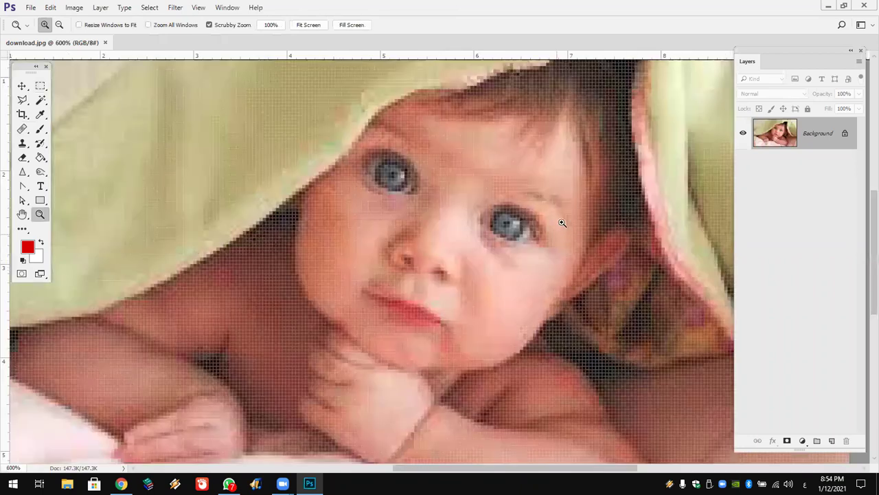
left_click(27, 7)
left_click(41, 33)
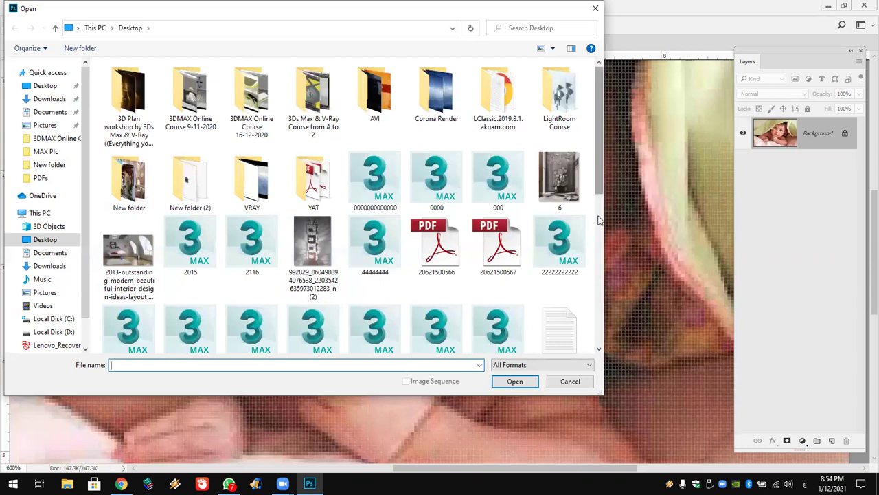
left_click(600, 292)
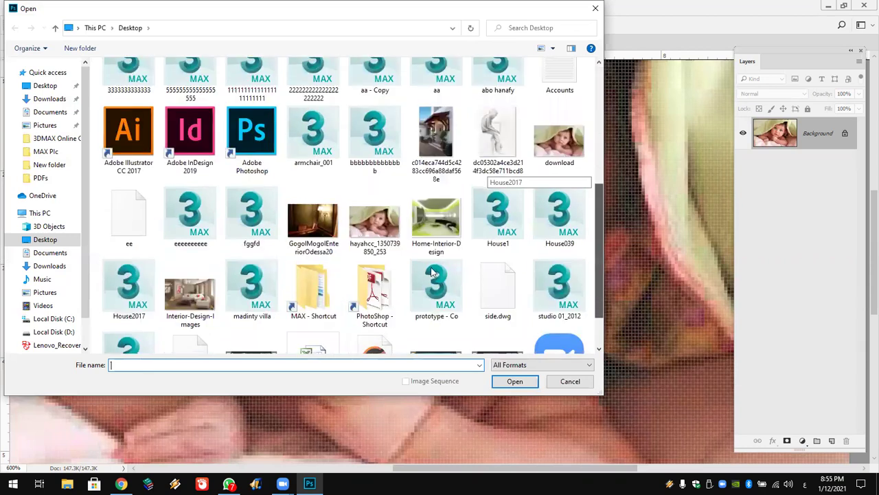
double_click(374, 220)
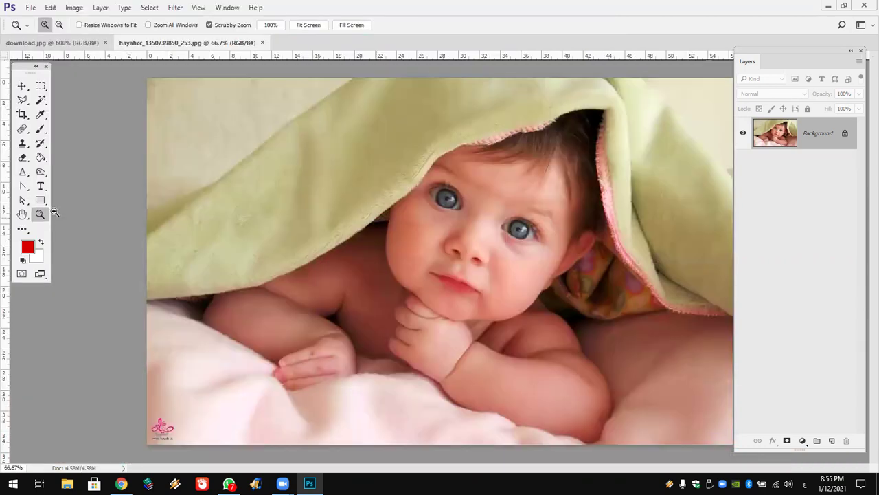
left_click(606, 213)
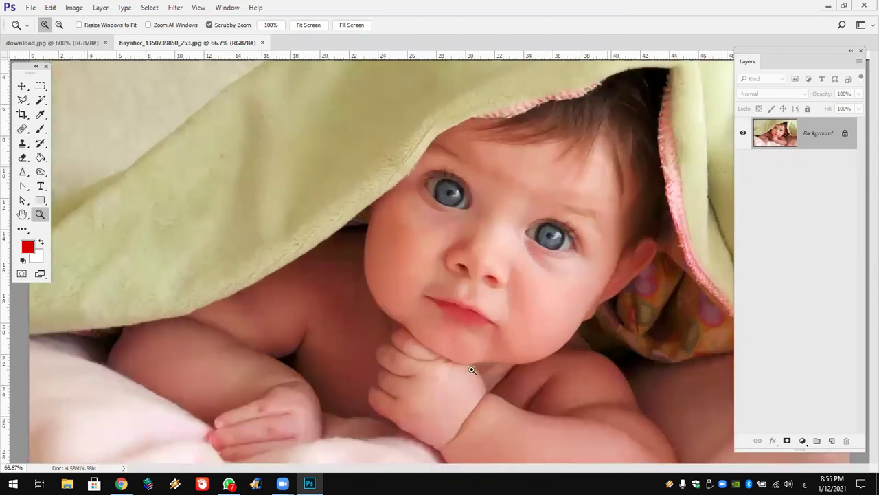
left_click(436, 449)
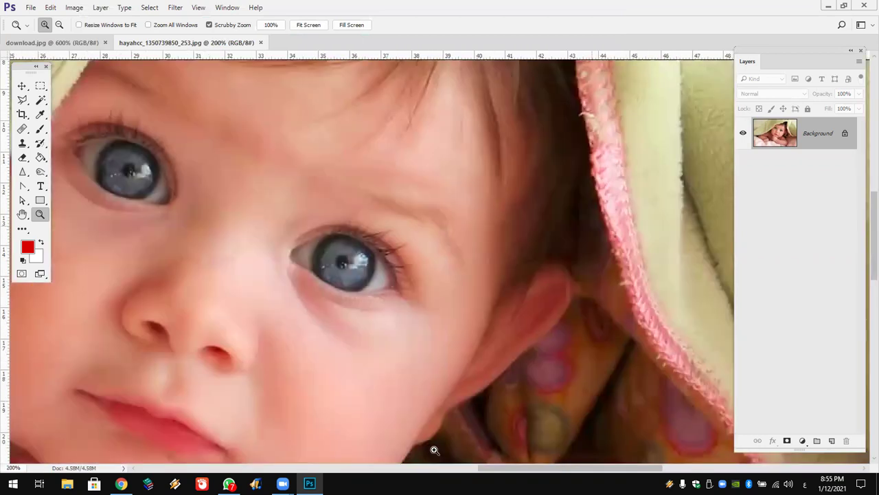
Select both irises with the Magnetic Lasso, adding the right iris to the left
left_click(22, 100)
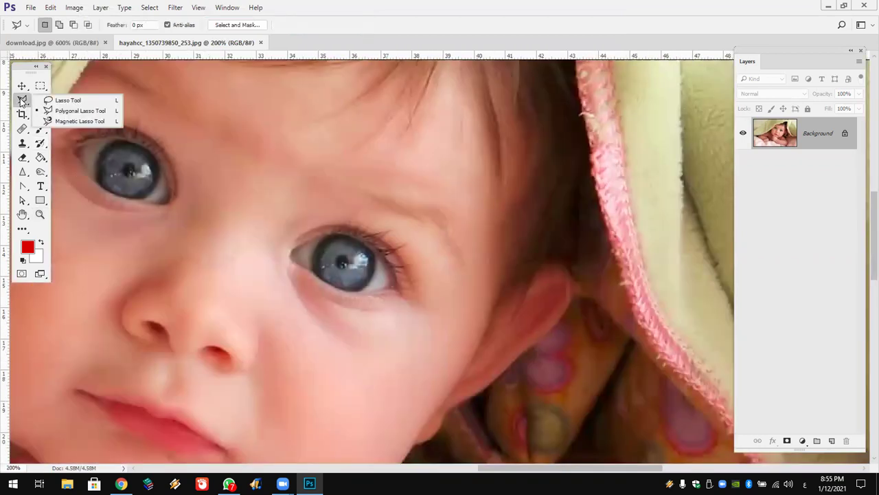
left_click(72, 120)
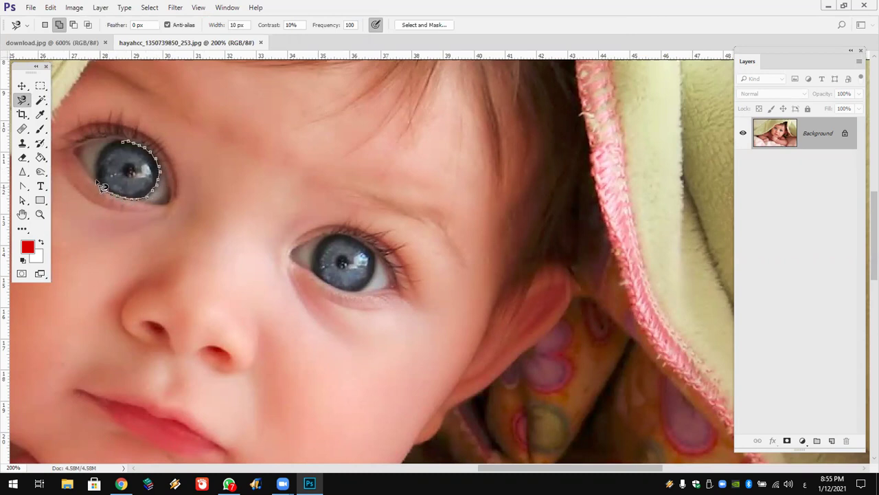
left_click(125, 146)
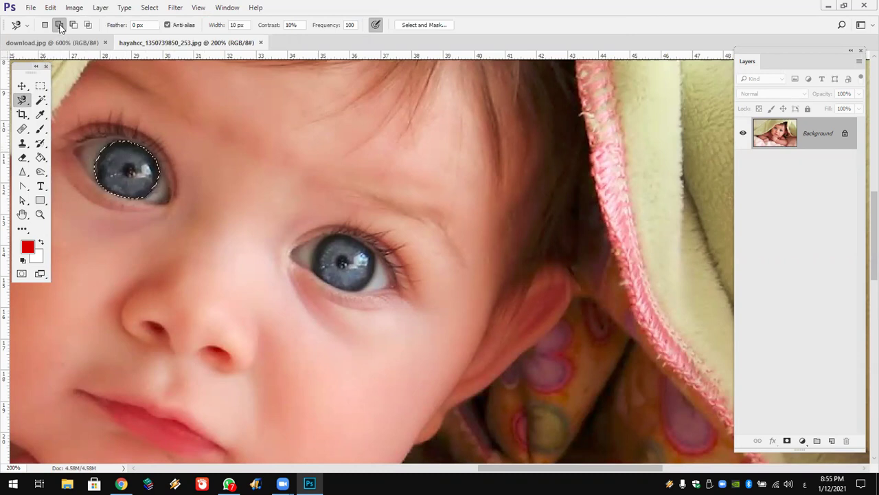
left_click(341, 236)
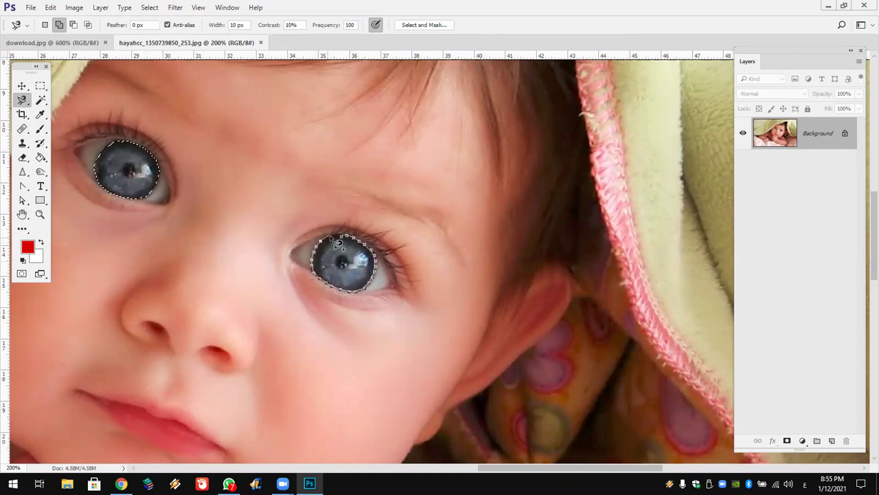
left_click(344, 237)
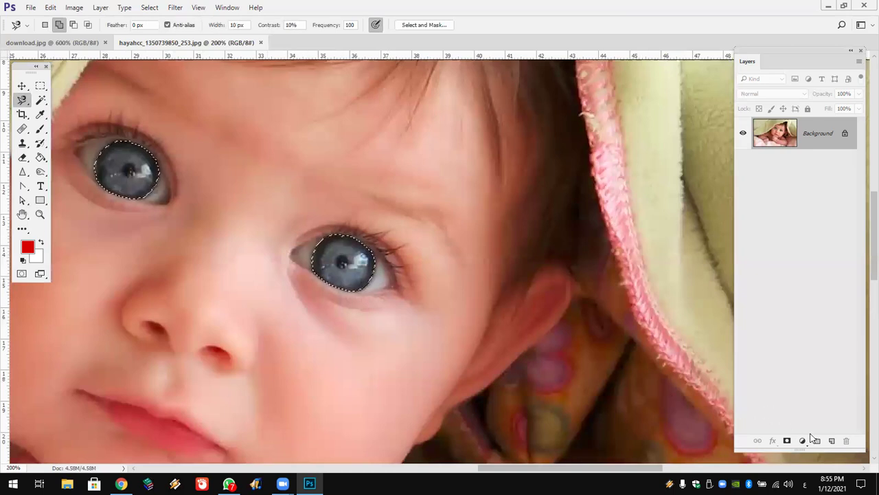
Add a new Layer 1 and set the foreground colour to green
left_click(833, 440)
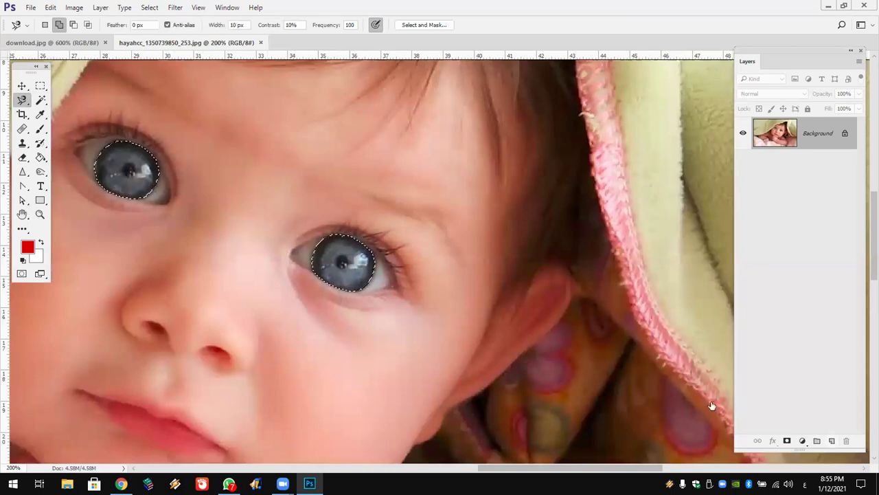
left_click(28, 246)
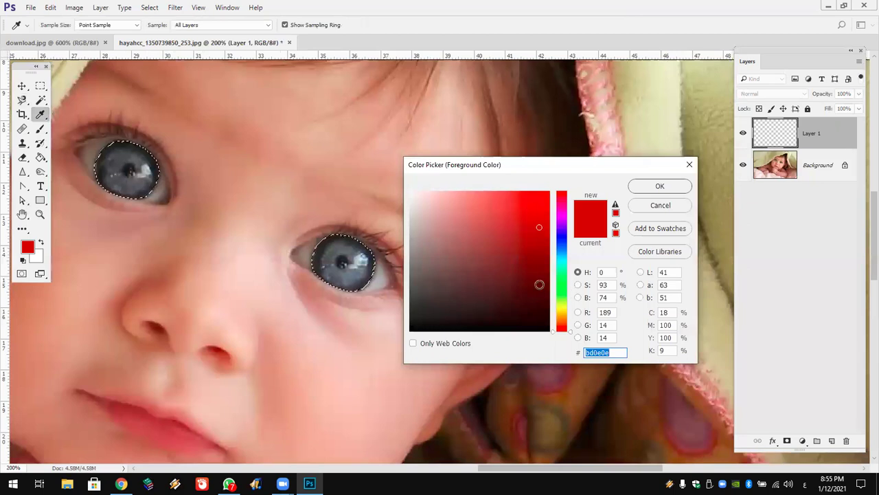
left_click(562, 285)
left_click(660, 186)
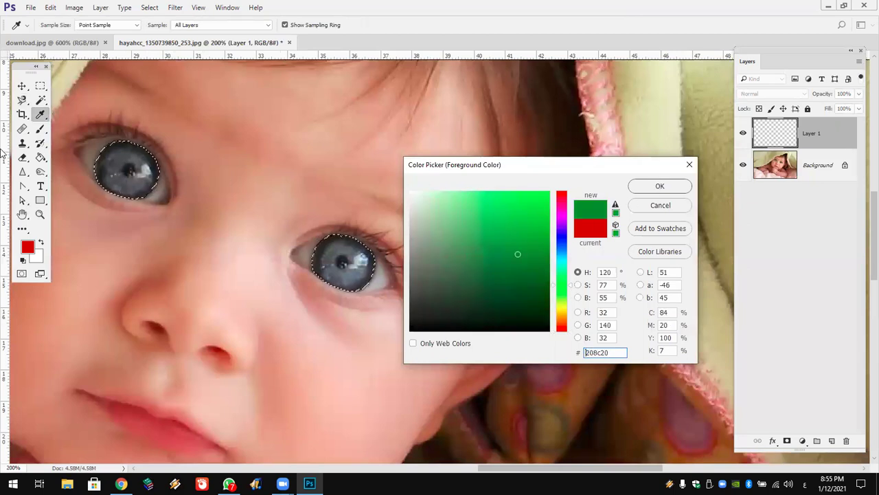
Fill both iris selections solid green and view the photo at 100%
key("l")
left_click(40, 158)
left_click(137, 172)
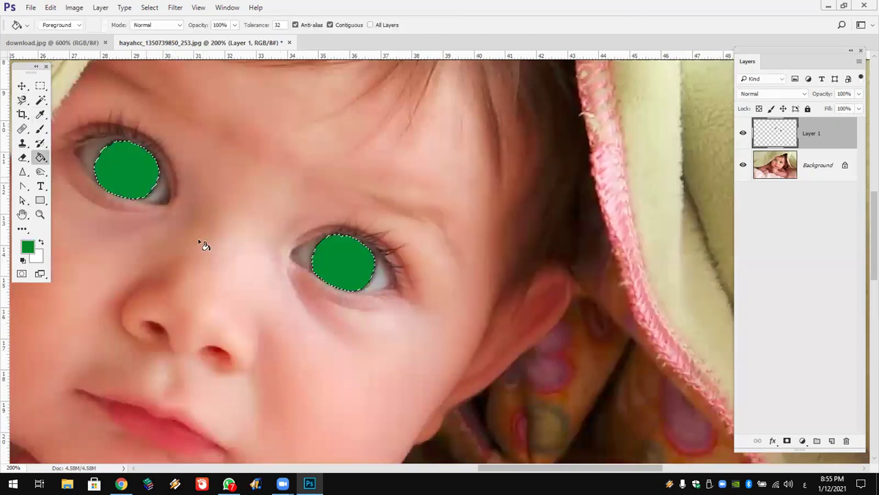
double_click(39, 217)
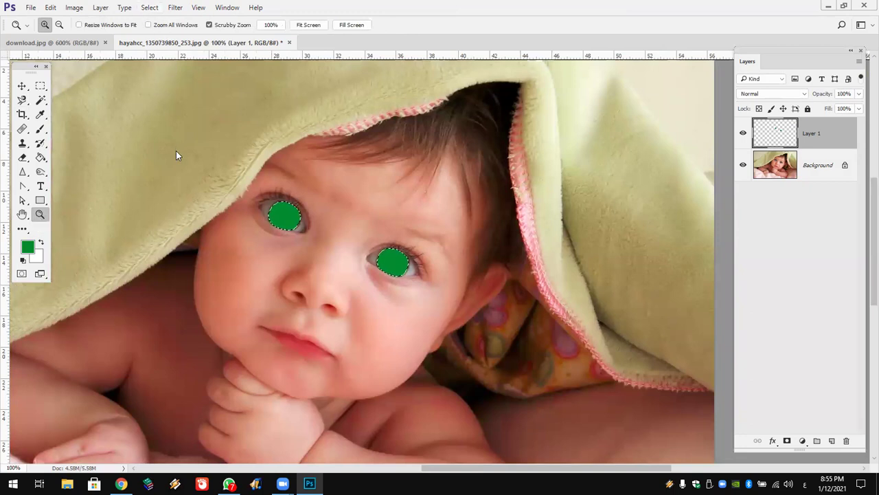
key("alt+s")
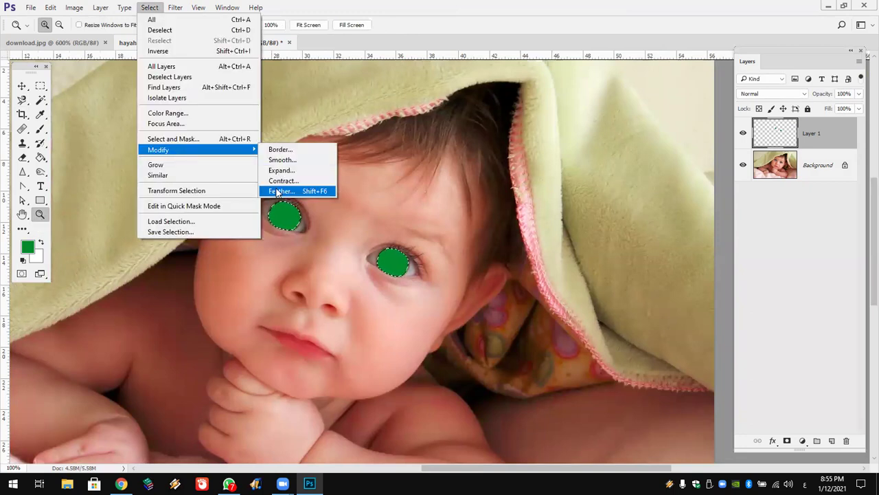
Feather the eye selections, delete the hard edges outside, deselect, and set Layer 1 to Overlay
left_click(277, 192)
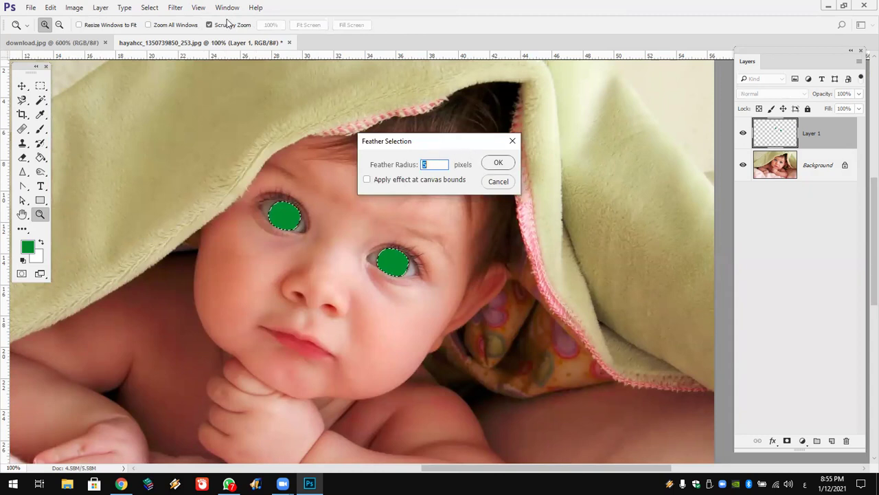
key("Return")
key("ctrl+shift+i")
key("Delete")
key("ctrl+d")
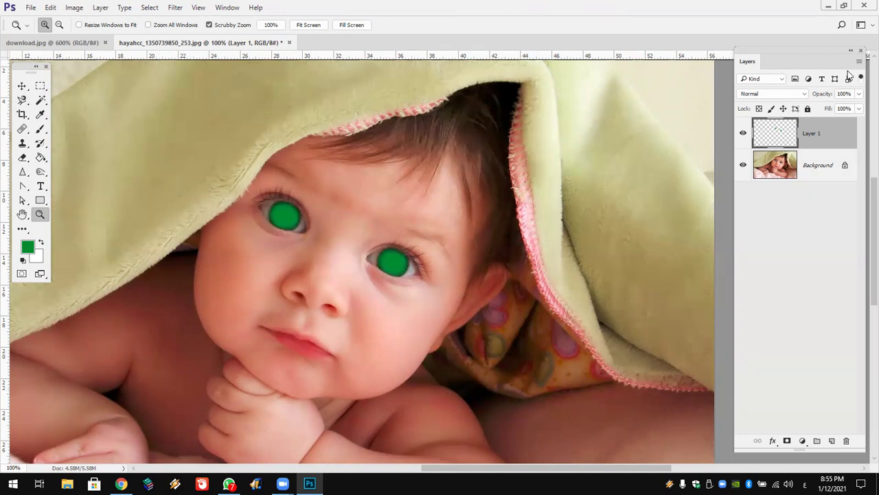
left_click(796, 95)
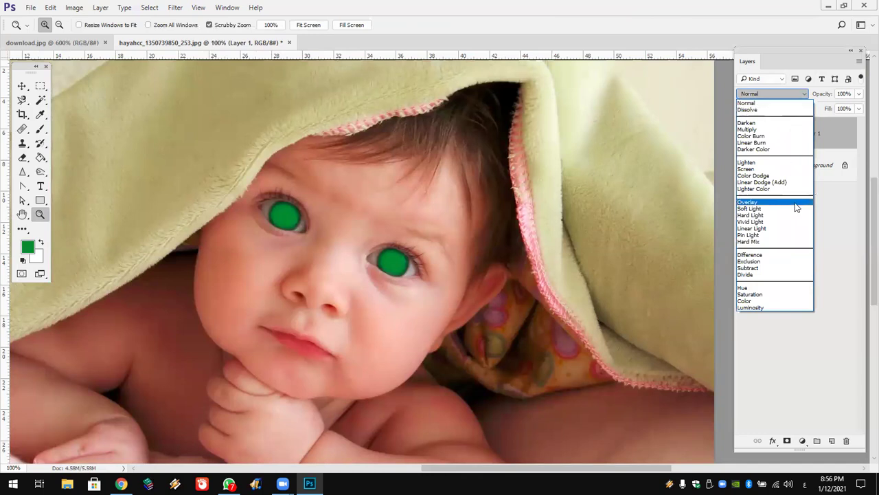
left_click(796, 203)
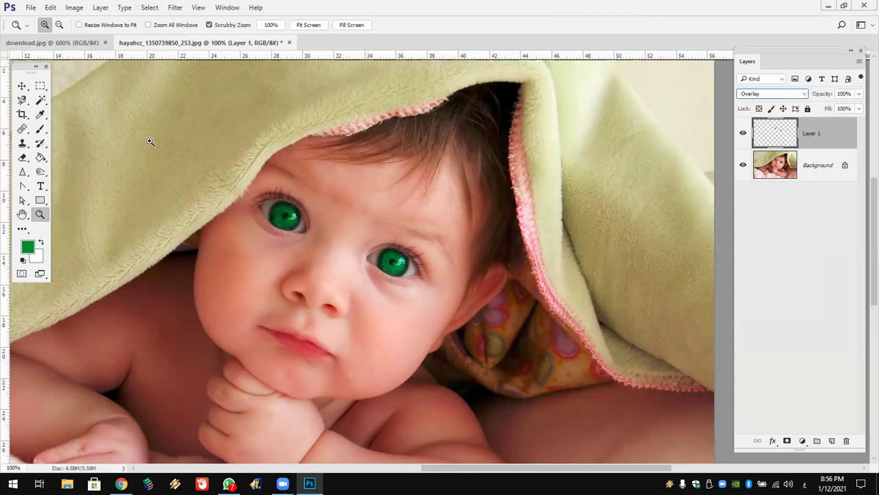
Preview turquoise irises in Hue/Saturation with Hue +47, Lightness +41 and Saturation +58
left_click(74, 7)
mouse_move(90, 35)
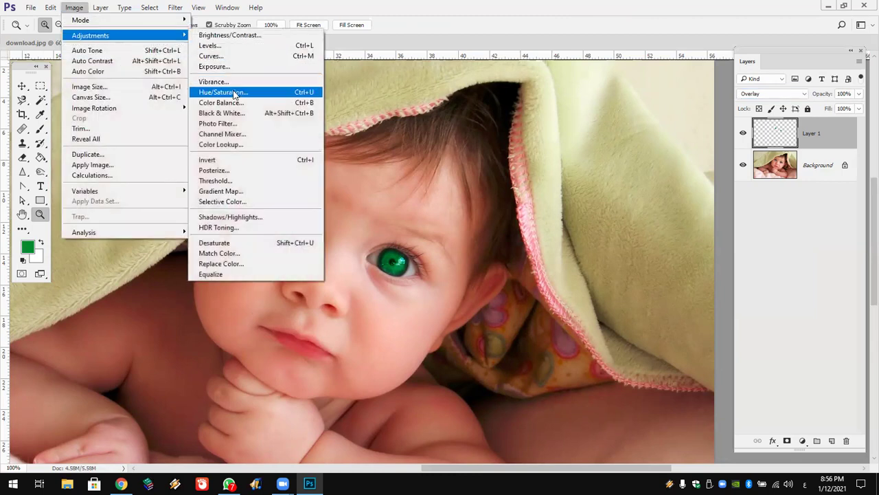
left_click(235, 93)
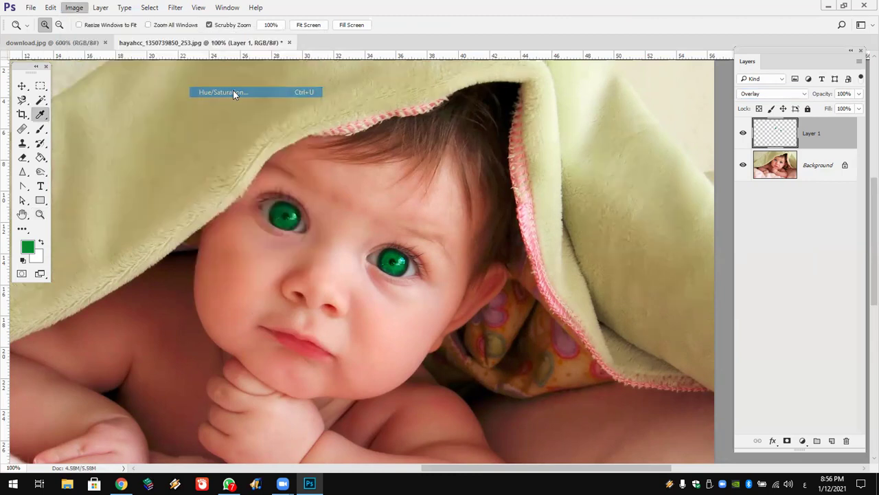
left_click_drag(231, 73, 616, 82)
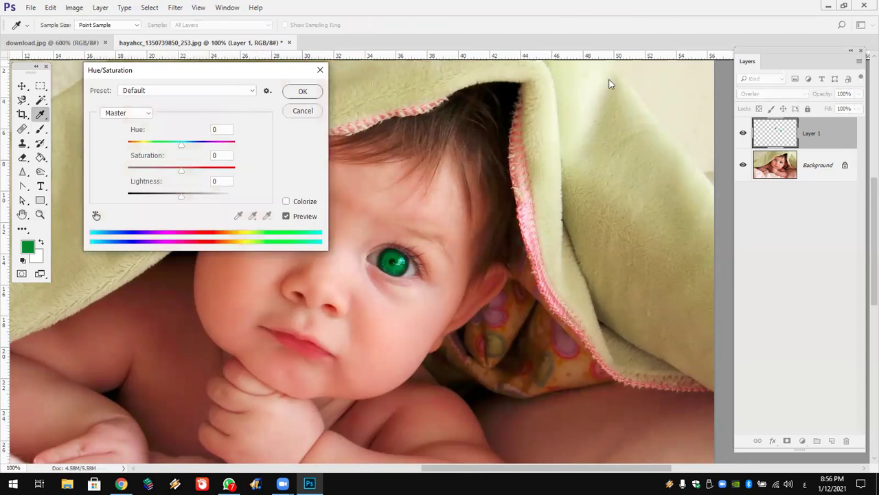
left_click_drag(567, 154, 591, 161)
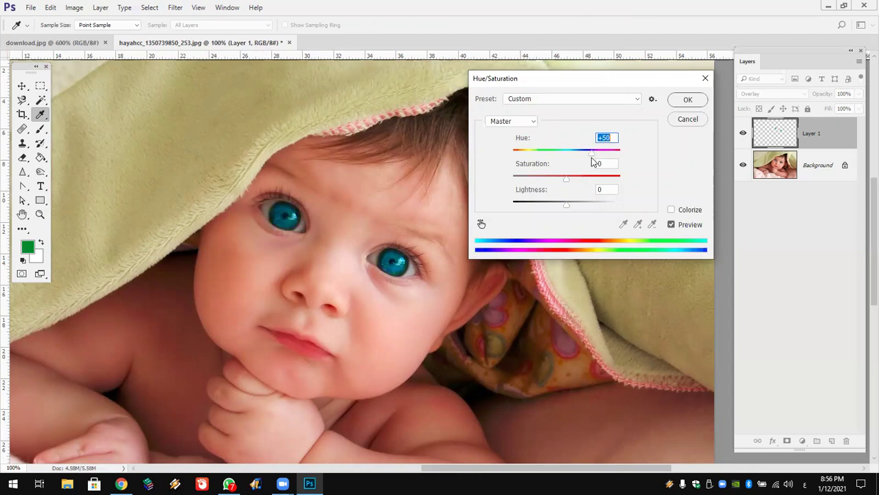
mouse_move(566, 204)
left_mouse_down()
mouse_move(588, 206)
mouse_move(599, 180)
left_mouse_up()
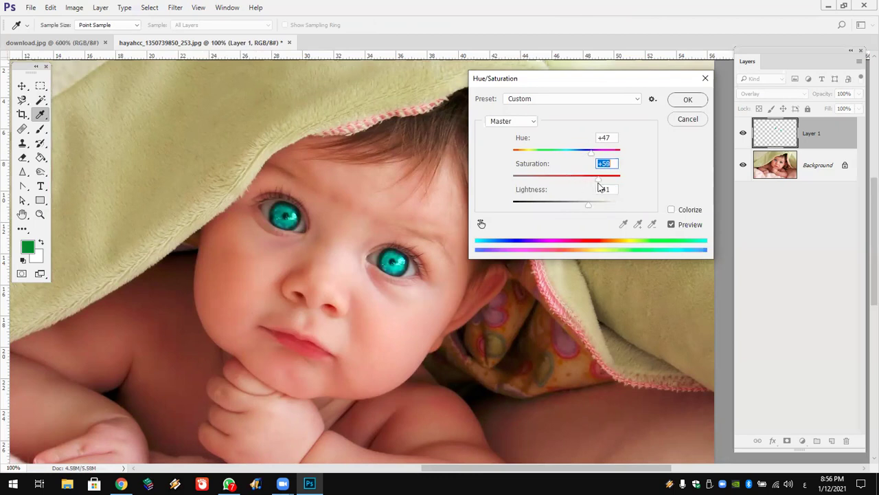
Apply the turquoise eye adjustment, fit the photo on screen, check download.jpg, then minimize Photoshop
left_click(687, 101)
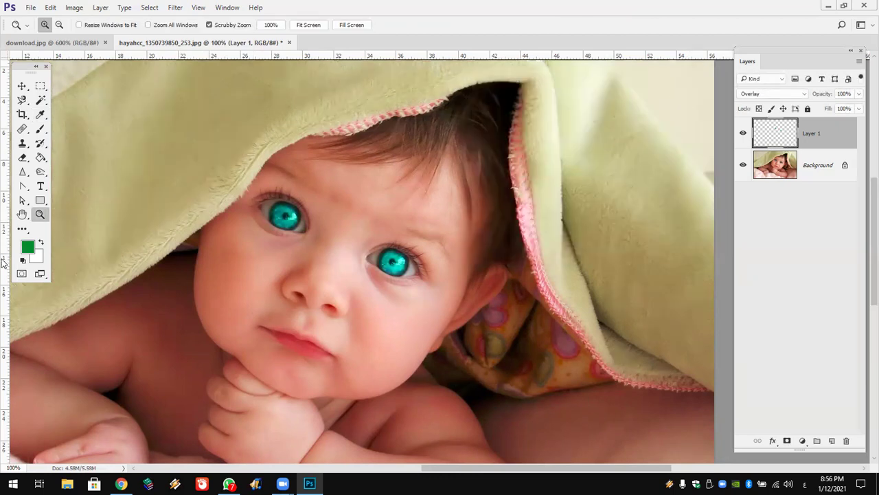
left_click(24, 215)
double_click(24, 216)
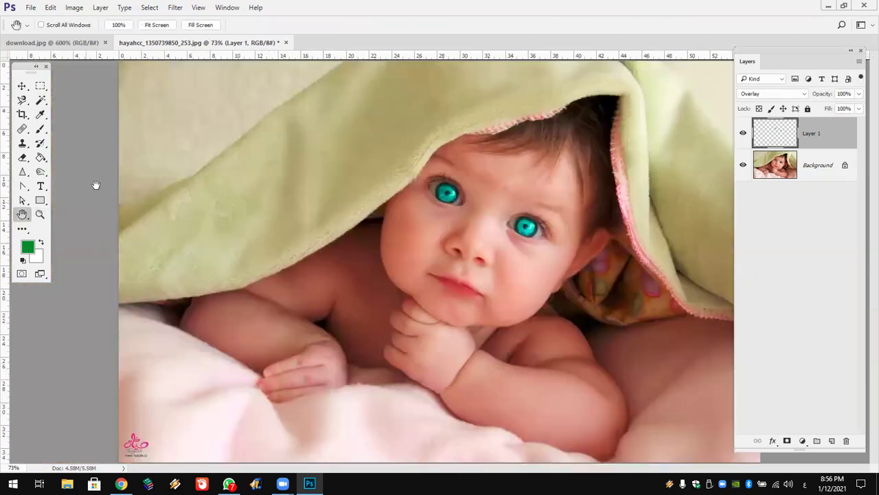
left_click(70, 42)
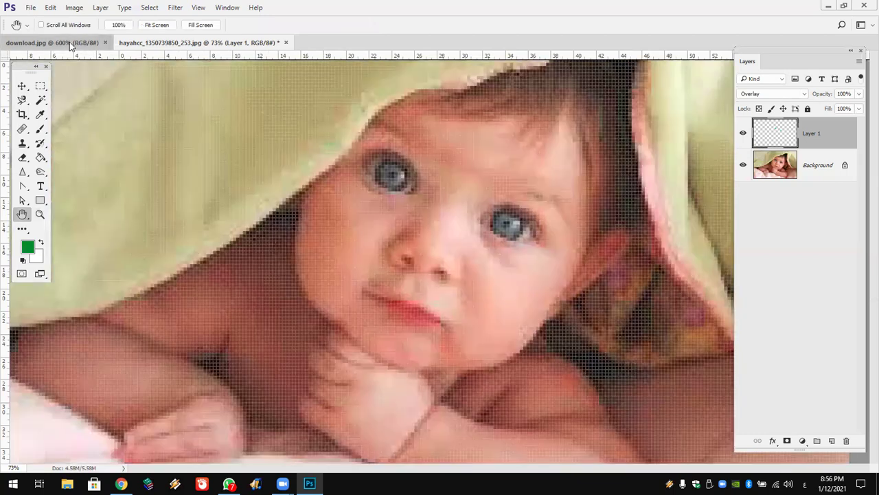
left_click(208, 42)
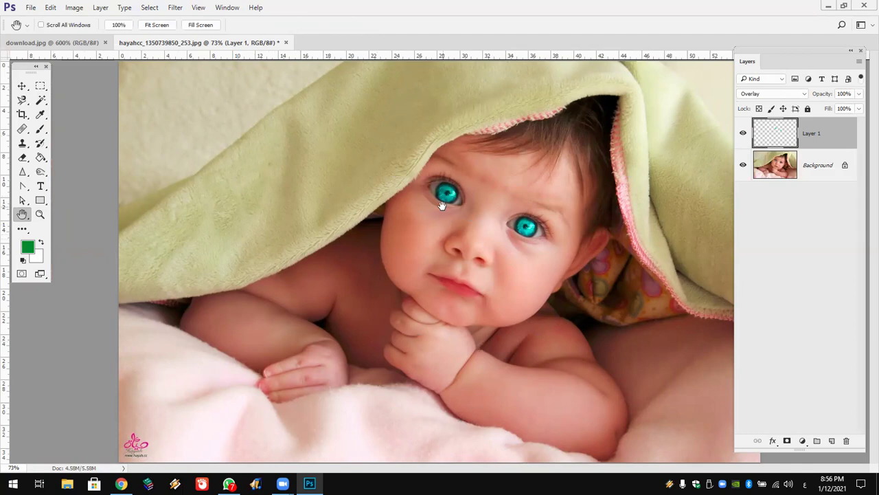
left_click(877, 484)
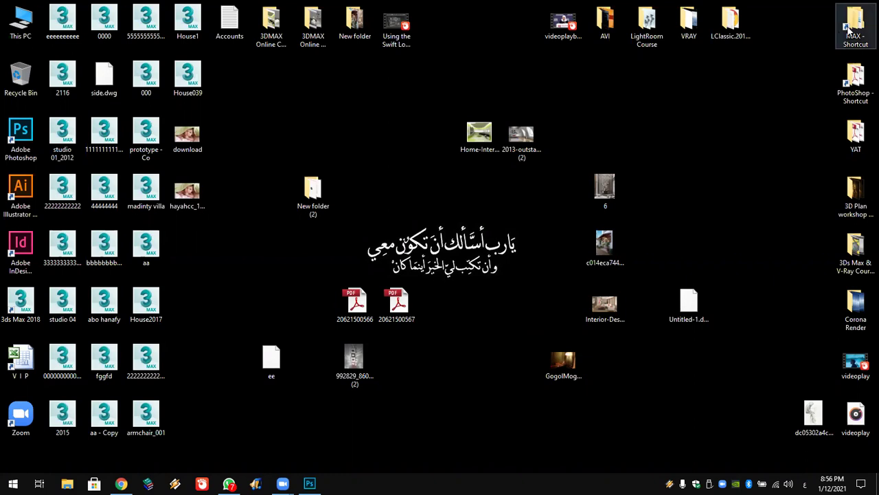
Open the PhotoShop folder and browse the Shop PICs folder's thumbnails
double_click(851, 81)
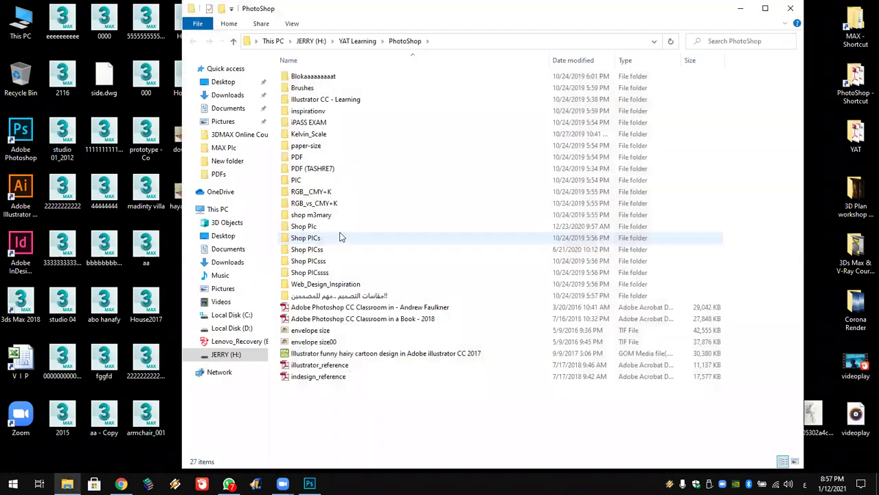
left_click(342, 226)
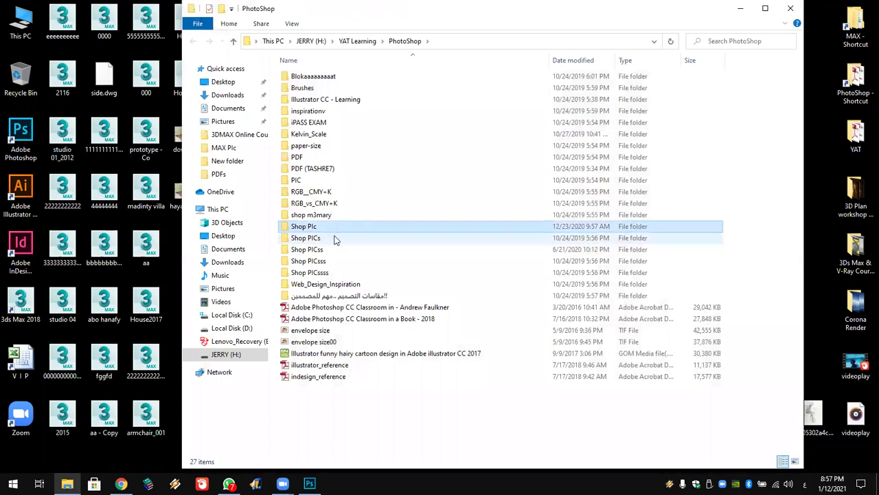
double_click(336, 238)
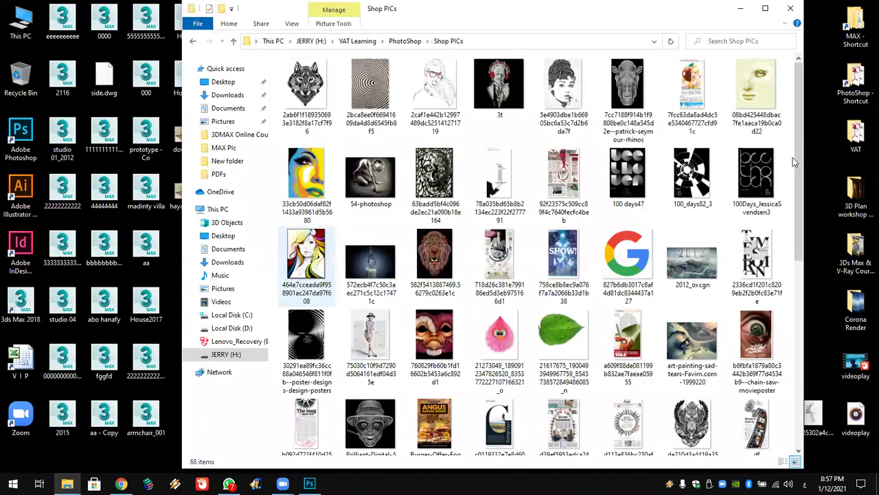
scroll(797, 187, "down", 1)
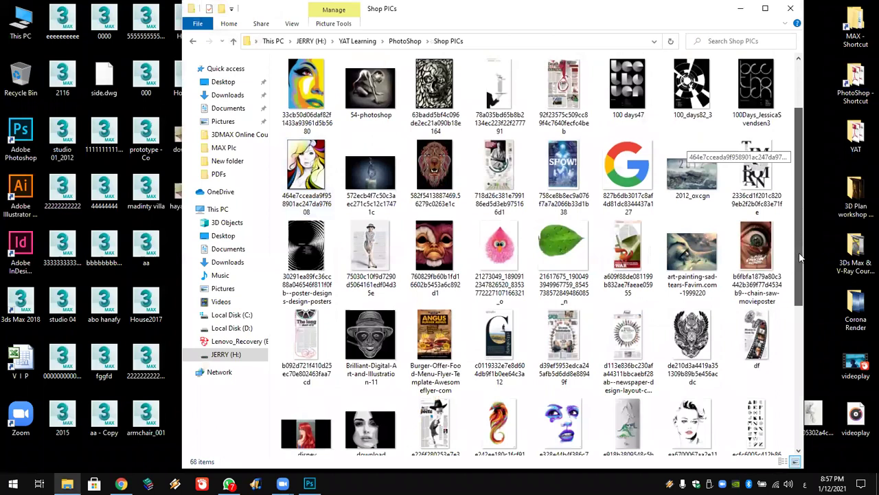
scroll(800, 257, "down", 3)
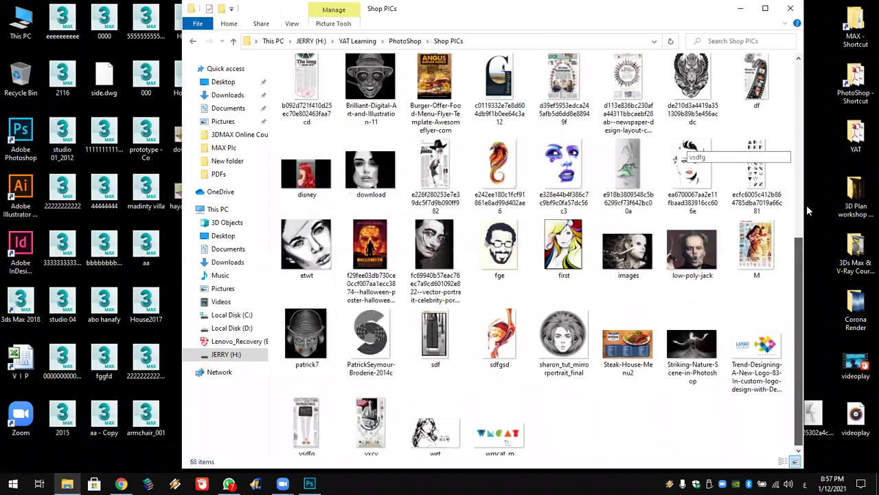
scroll(536, 254, "up", 5)
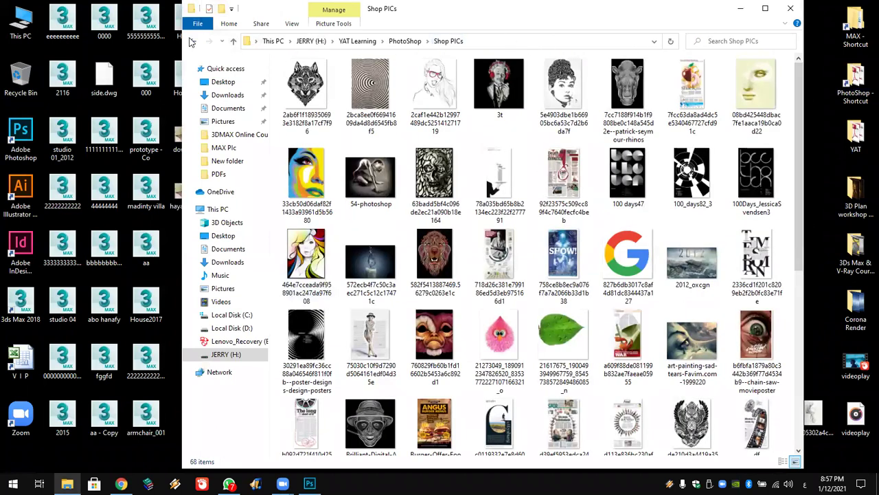
Return to PhotoShop, reopen the Shop PIc folder, and scroll through its pictures
left_click(405, 40)
double_click(336, 227)
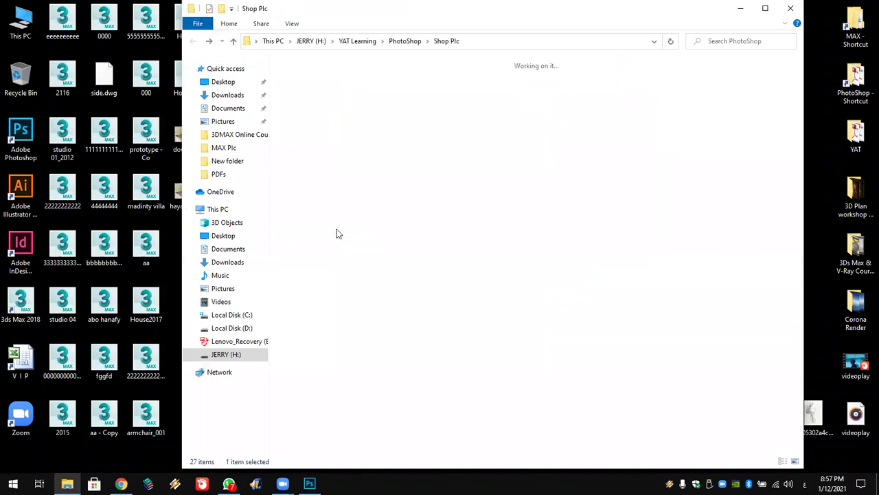
left_click_drag(799, 85, 805, 149)
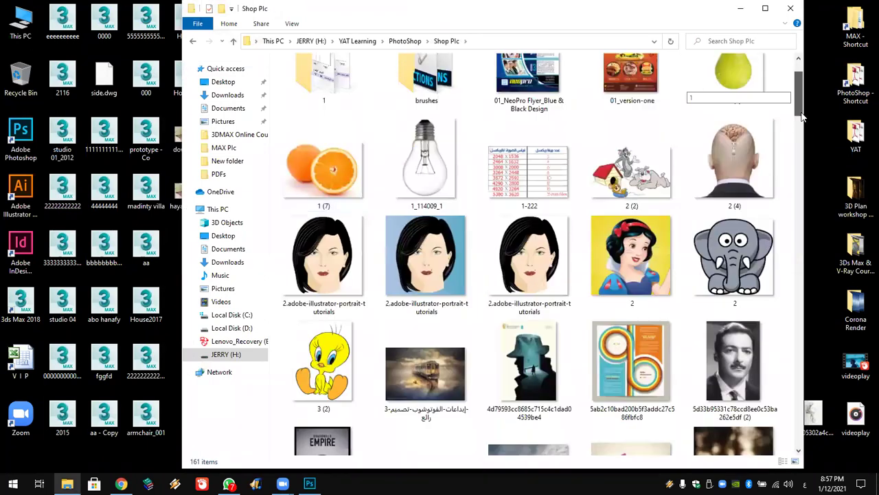
left_click_drag(807, 193, 807, 193)
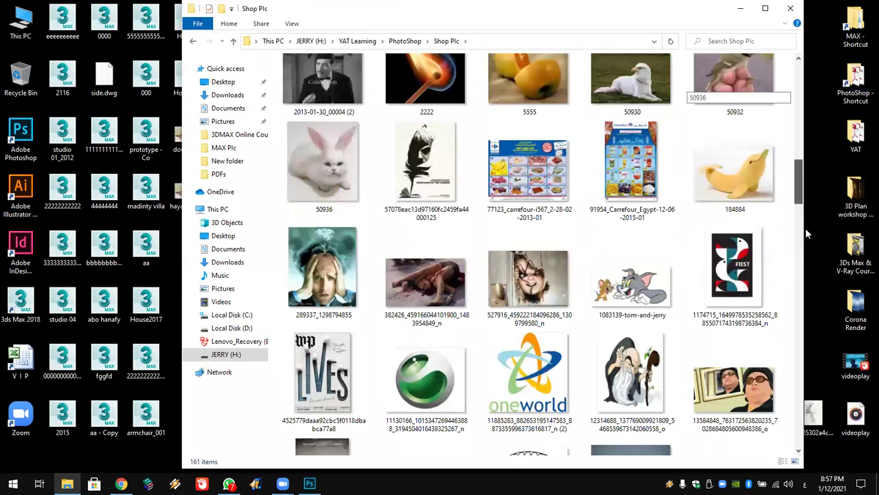
left_click_drag(807, 234, 810, 343)
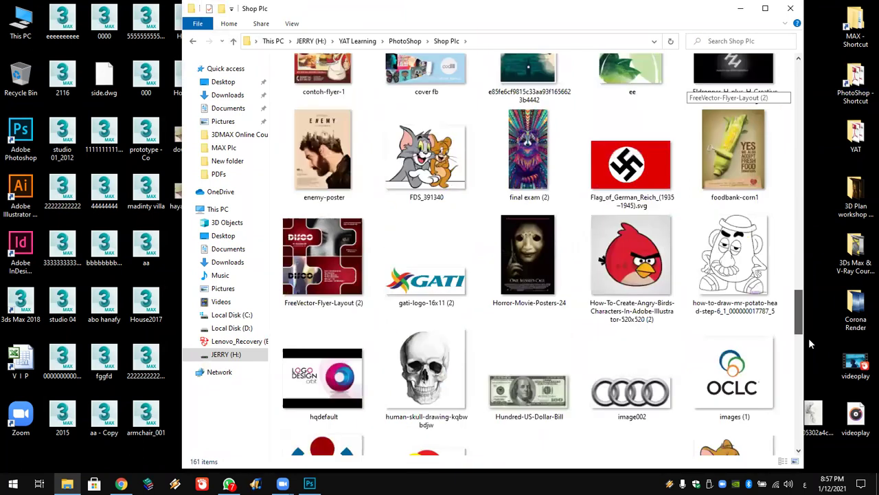
left_click_drag(807, 397, 805, 446)
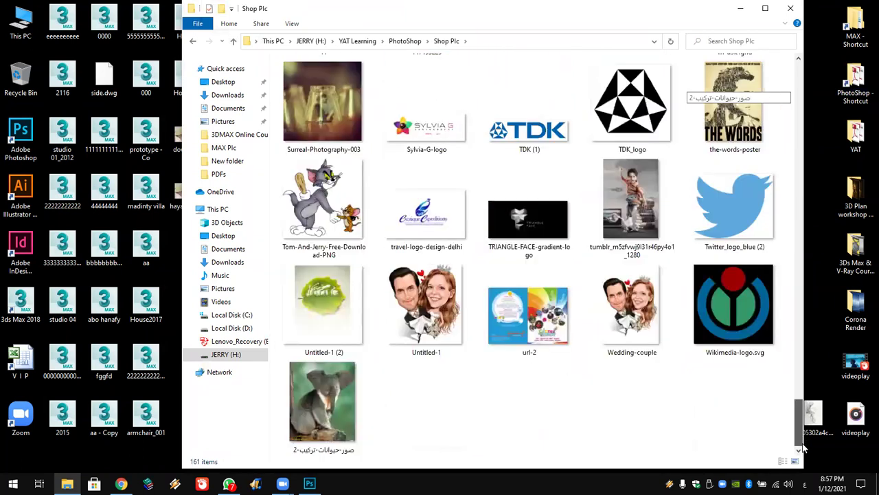
Go back to PhotoShop and browse the Shop PICss folder's thumbnails
left_click(192, 42)
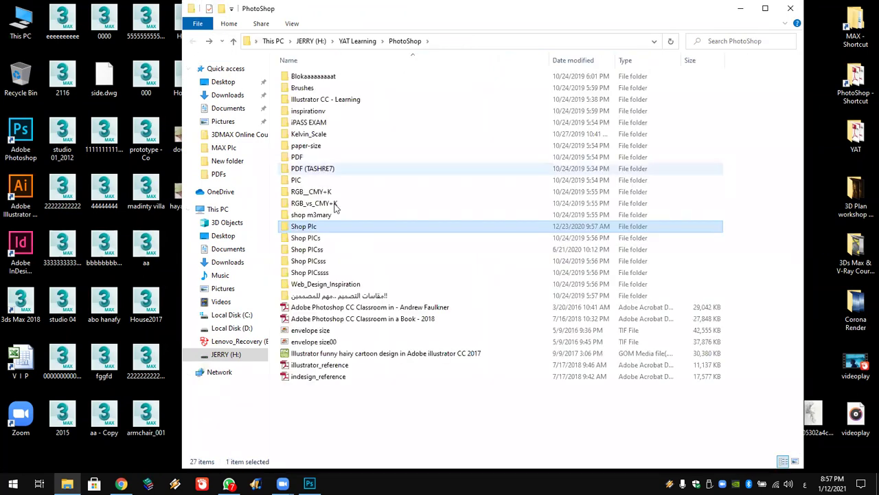
left_click(319, 251)
double_click(319, 252)
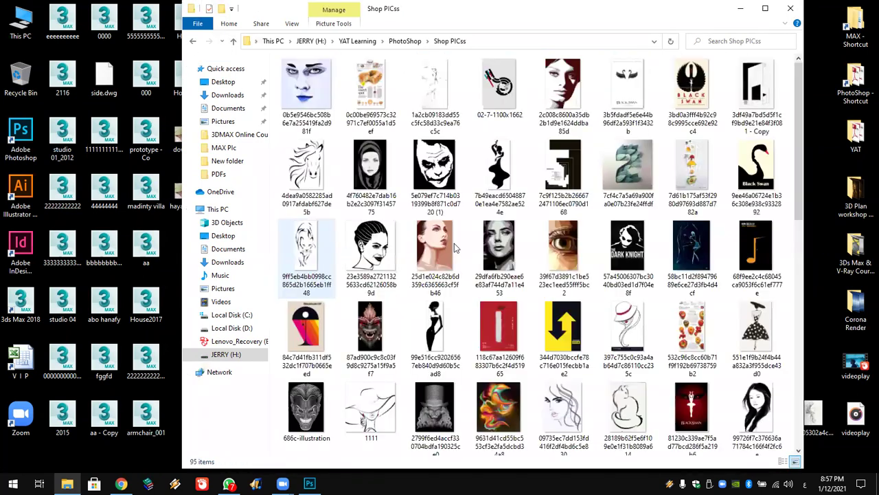
scroll(793, 268, "down", 3)
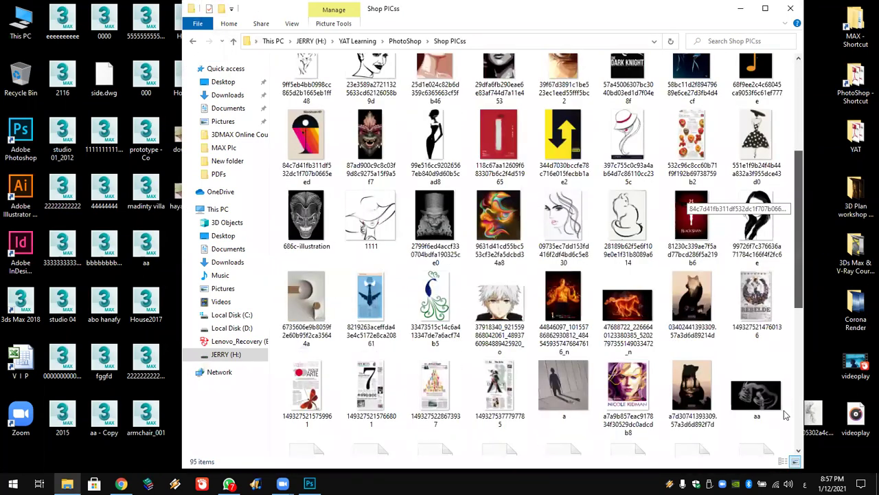
scroll(782, 460, "down", 5)
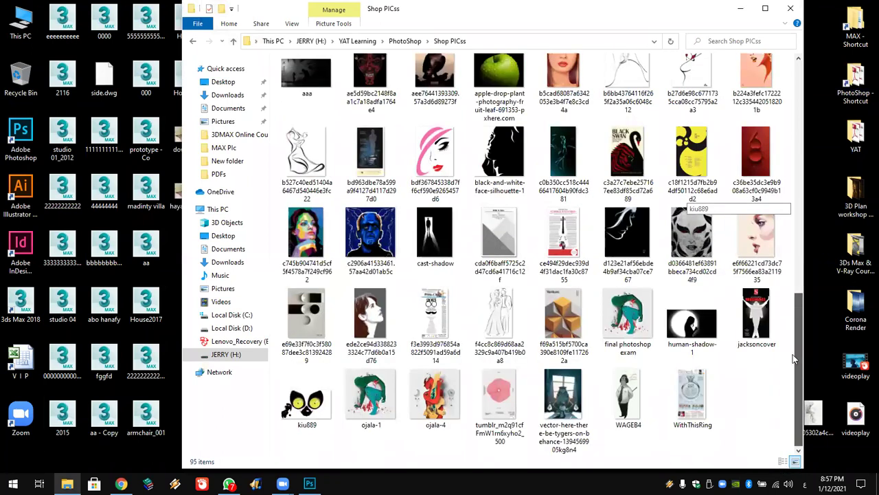
scroll(794, 359, "up", 5)
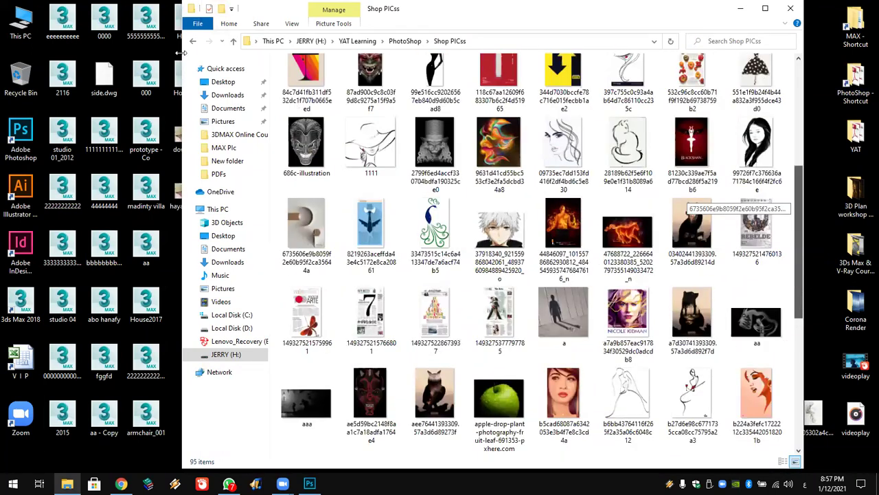
scroll(298, 105, "up", 2)
Open the Shop PICsss folder and scroll to its last row of 62 pictures
key("BackSpace")
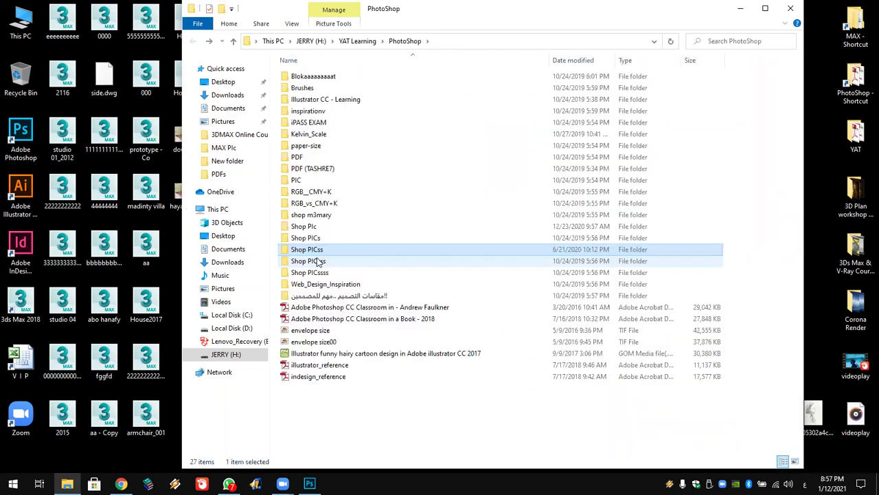
double_click(317, 261)
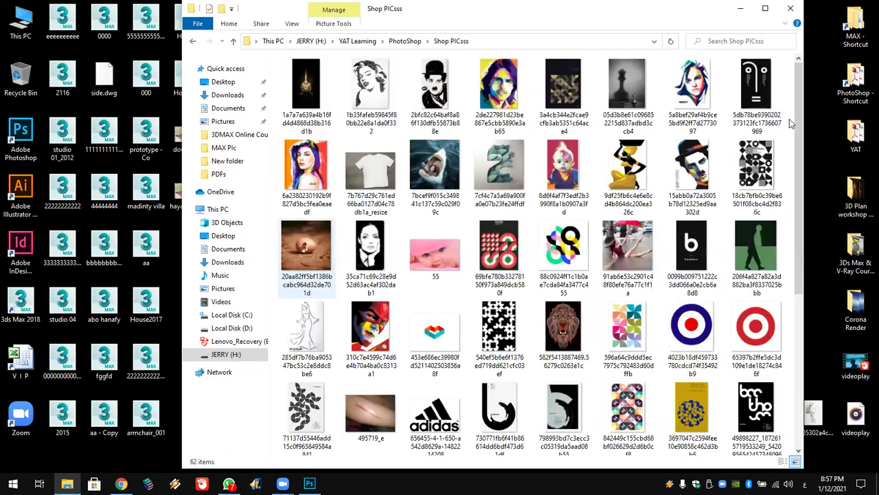
scroll(797, 246, "down", 1)
scroll(795, 296, "down", 3)
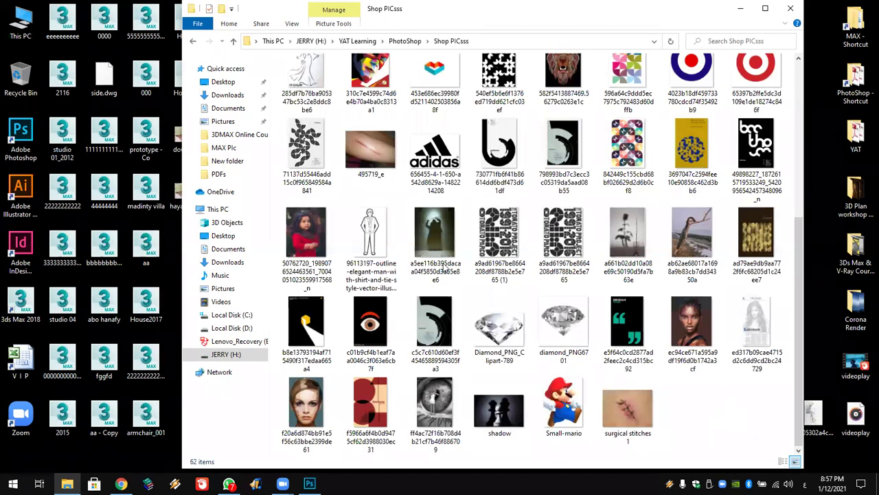
Drag 495719_e.png onto the baby photo in Photoshop and dismiss the 'Could not place' error
left_click_drag(367, 154, 314, 474)
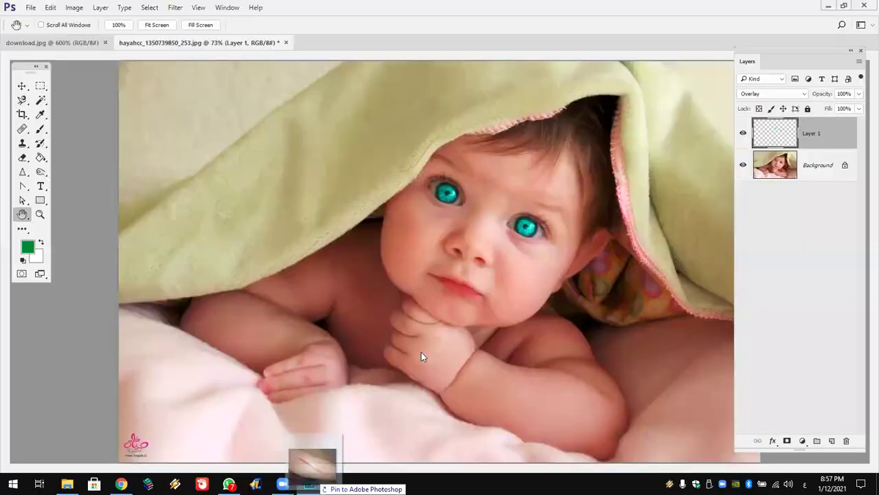
left_click_drag(314, 474, 469, 282)
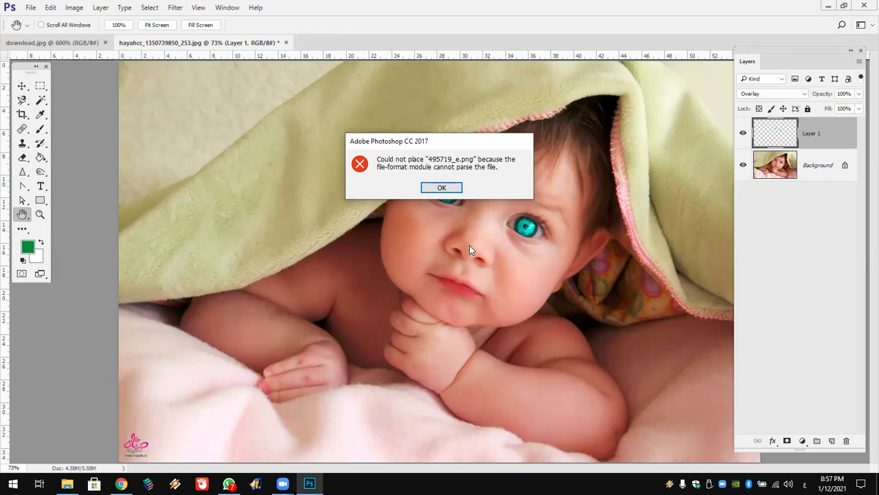
key("Return")
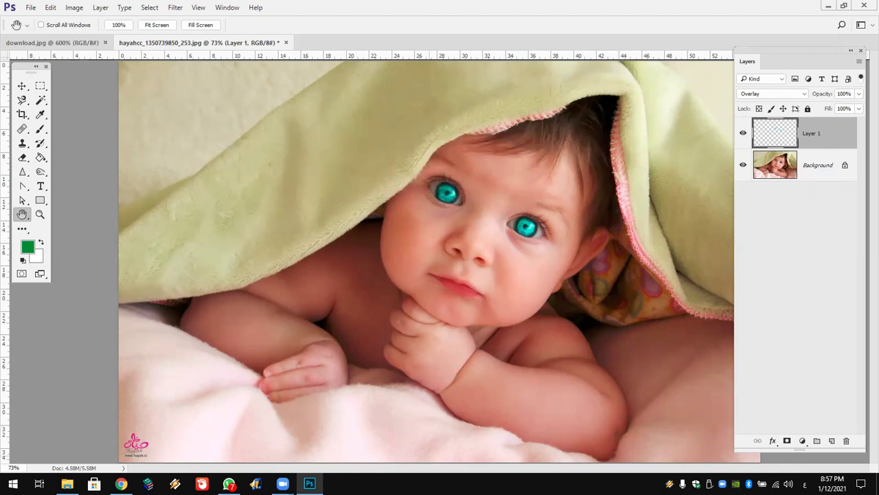
Open the 495719_e scar picture from the Shop PICsss folder in Paint
left_click(67, 483)
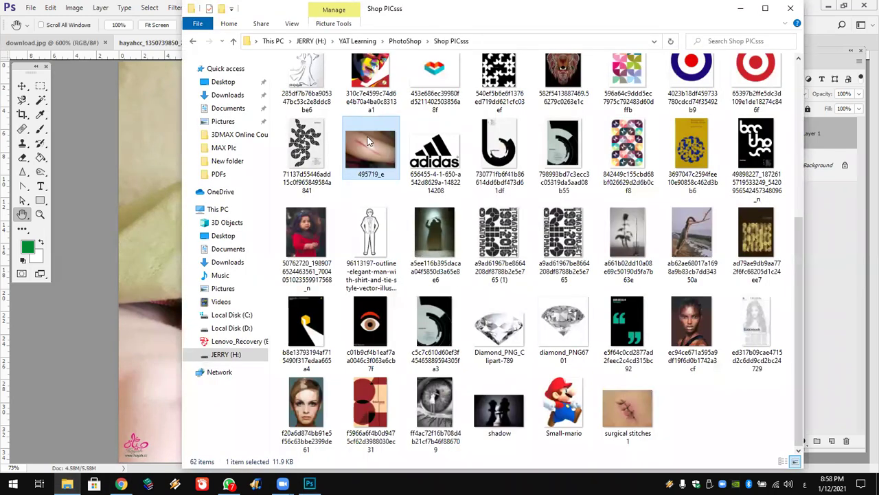
right_click(368, 140)
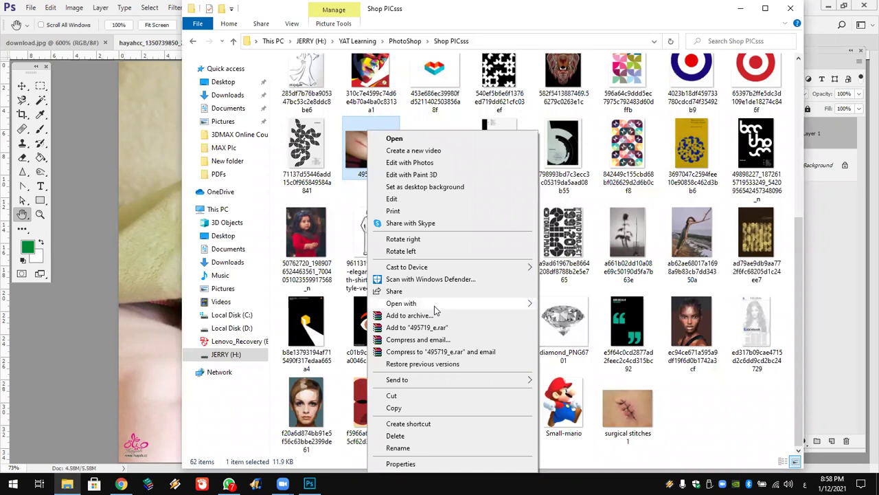
mouse_move(402, 303)
left_click(601, 343)
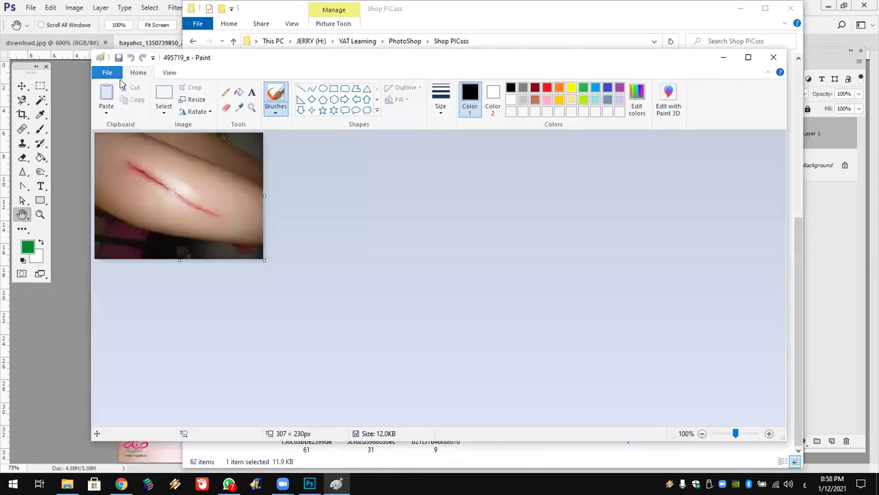
Save 495719_e as a JPEG copy on the Desktop and close Paint
left_click(110, 72)
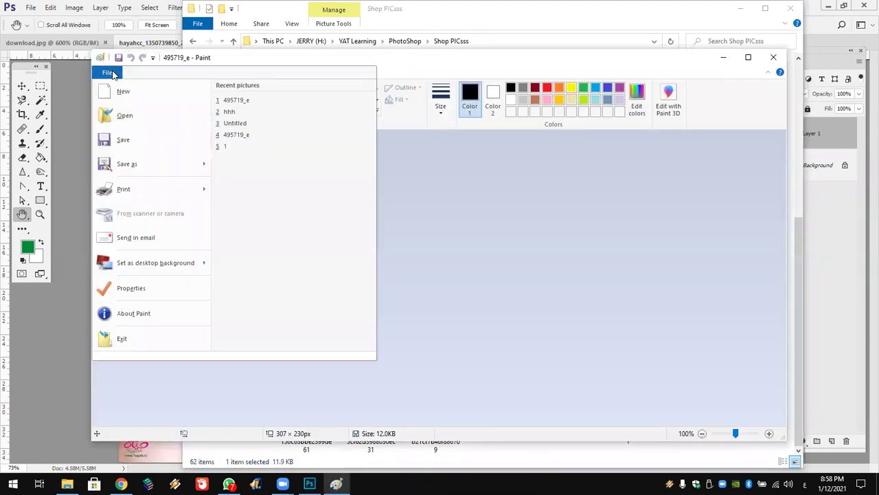
left_click(133, 165)
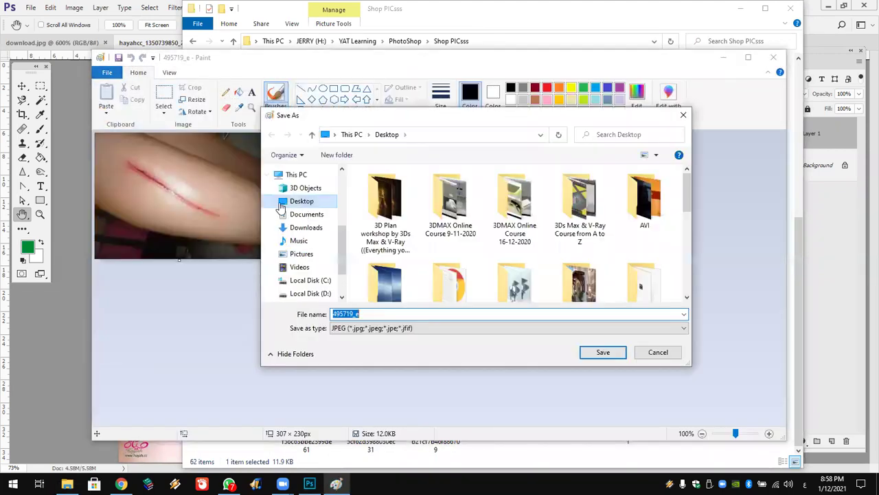
left_click(413, 329)
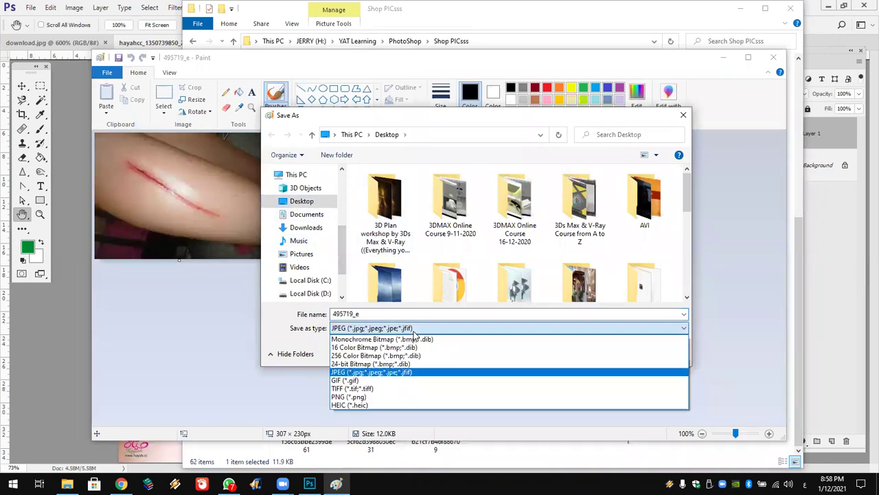
left_click(402, 373)
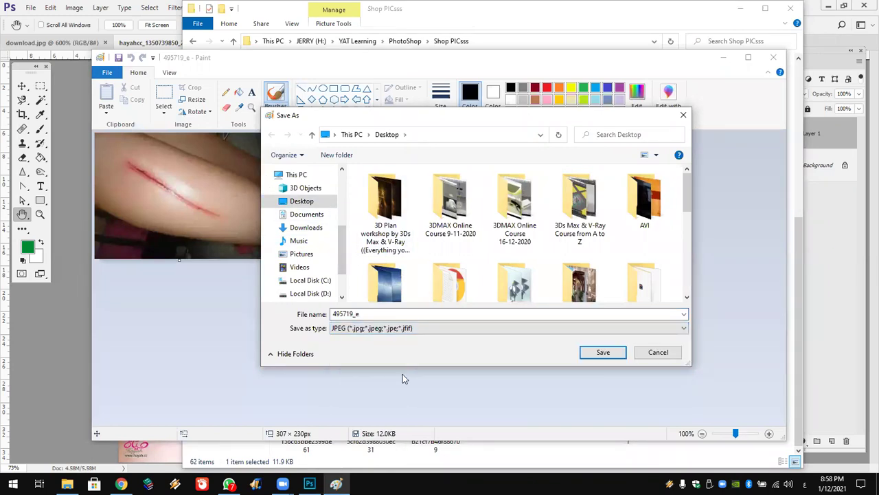
left_click(610, 354)
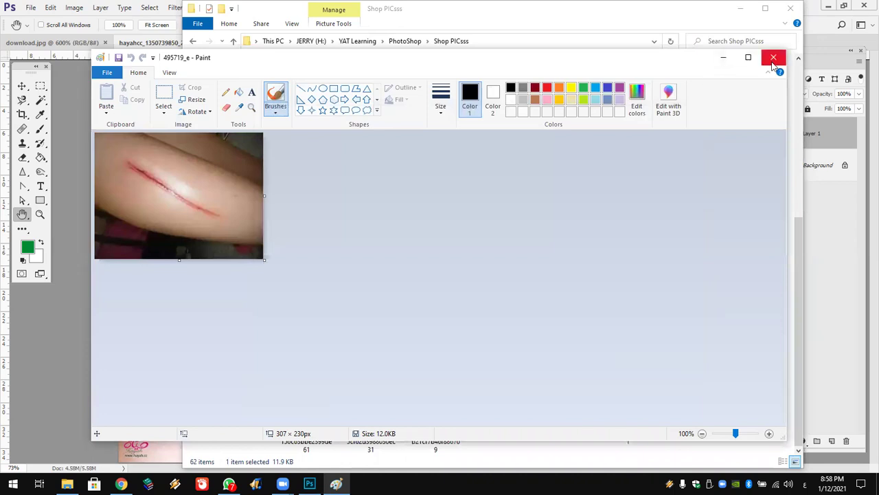
left_click(774, 57)
Place the desktop 495719_e picture onto the baby photo and rasterize its layer
left_click(792, 9)
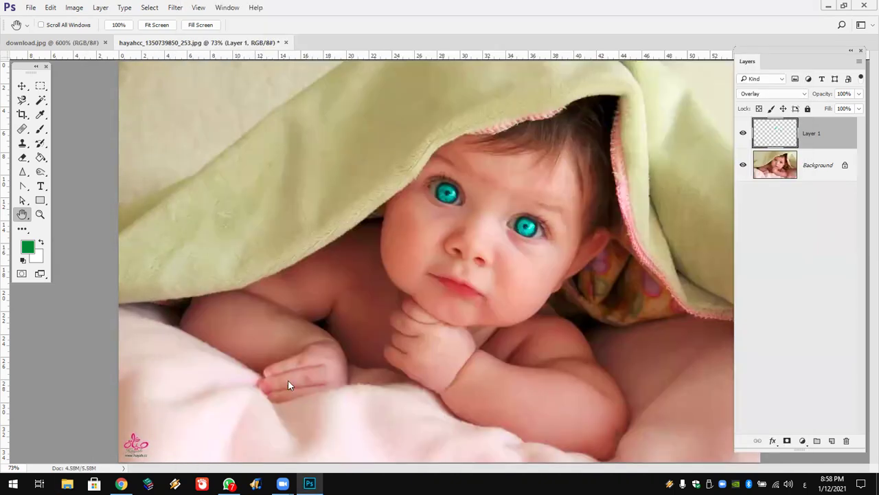
key("super+d")
mouse_move(238, 436)
left_mouse_down()
mouse_move(275, 449)
mouse_move(426, 236)
mouse_move(414, 208)
left_mouse_up()
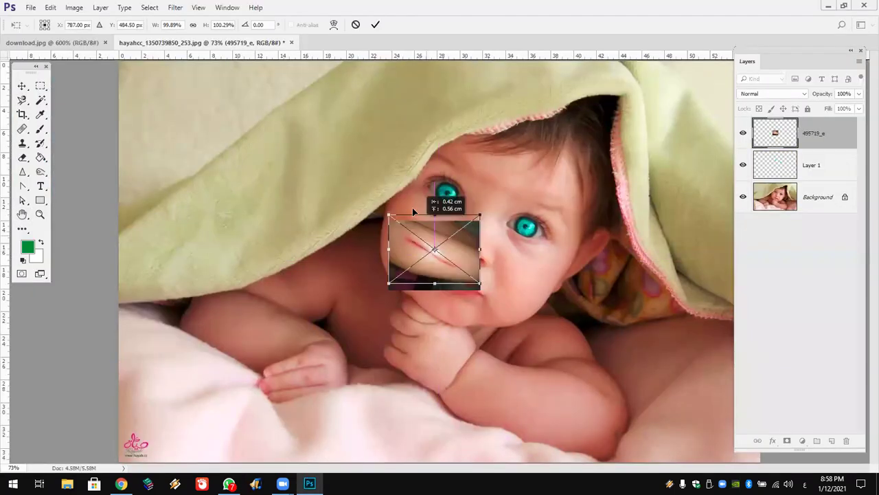
left_click(374, 25)
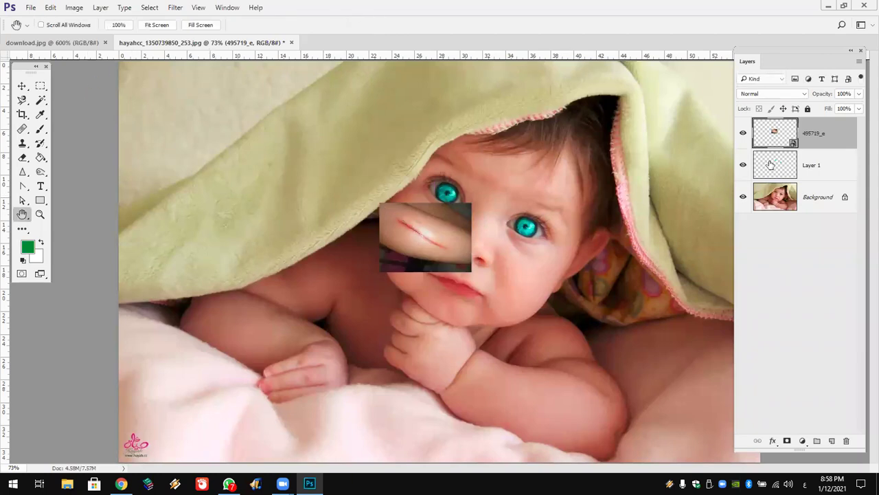
right_click(824, 142)
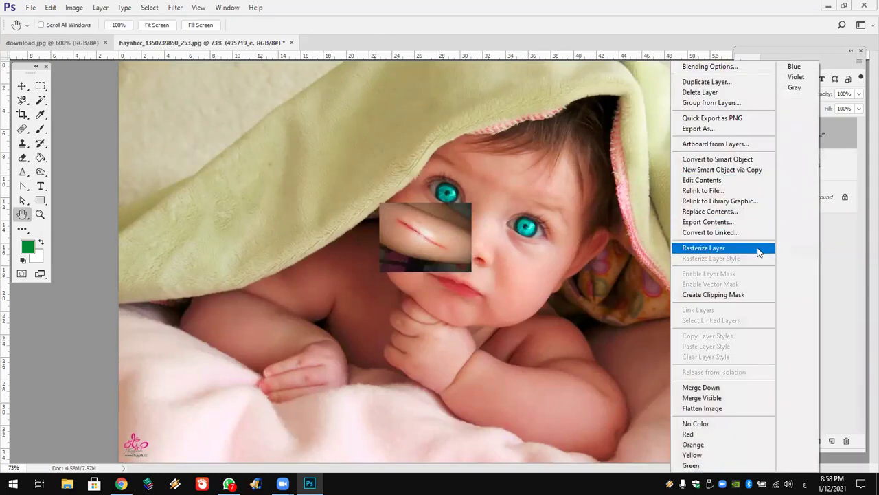
left_click(753, 248)
Erase the patch around the scar using a 338 px, then 190 px eraser
left_click(22, 157)
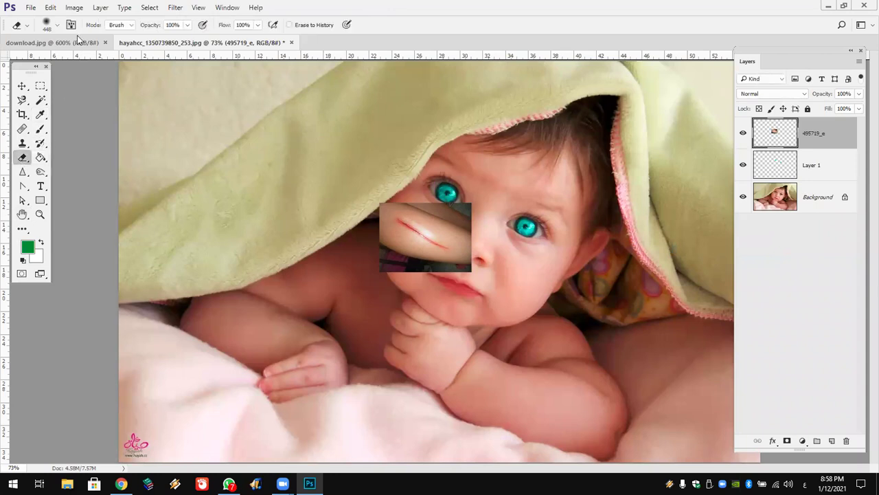
left_click(71, 25)
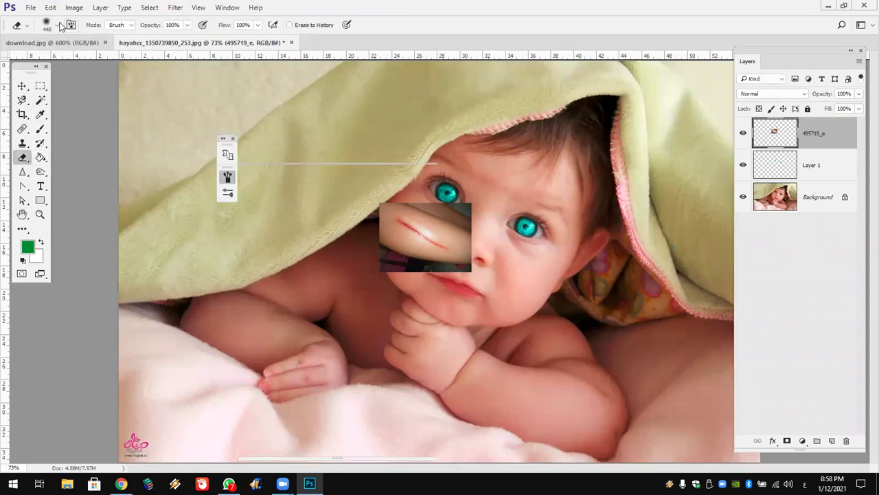
left_click_drag(122, 61, 119, 60)
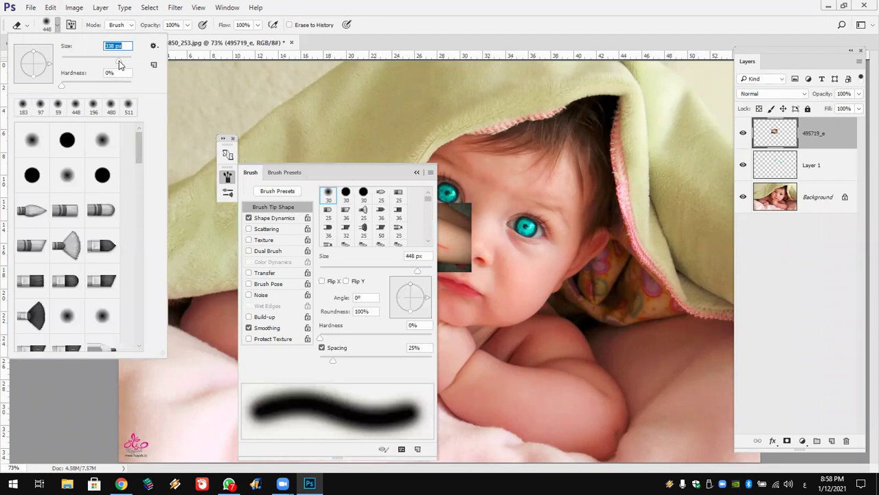
left_click(417, 172)
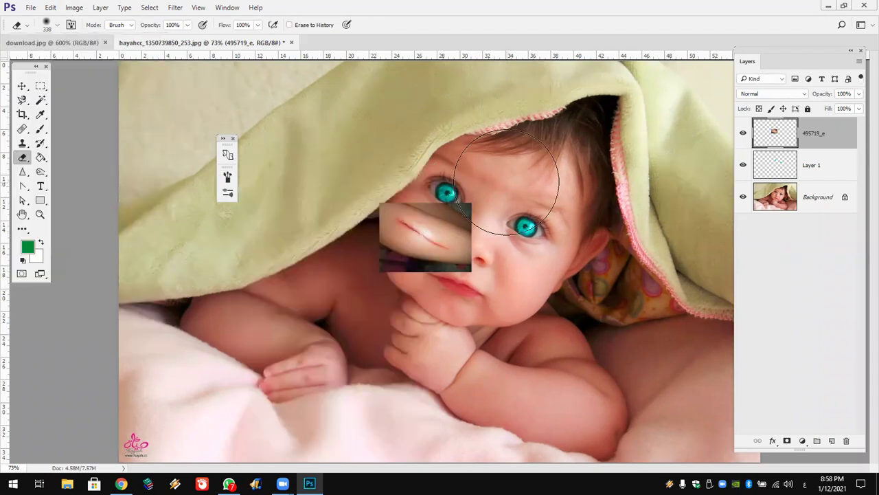
left_click_drag(491, 193, 422, 323)
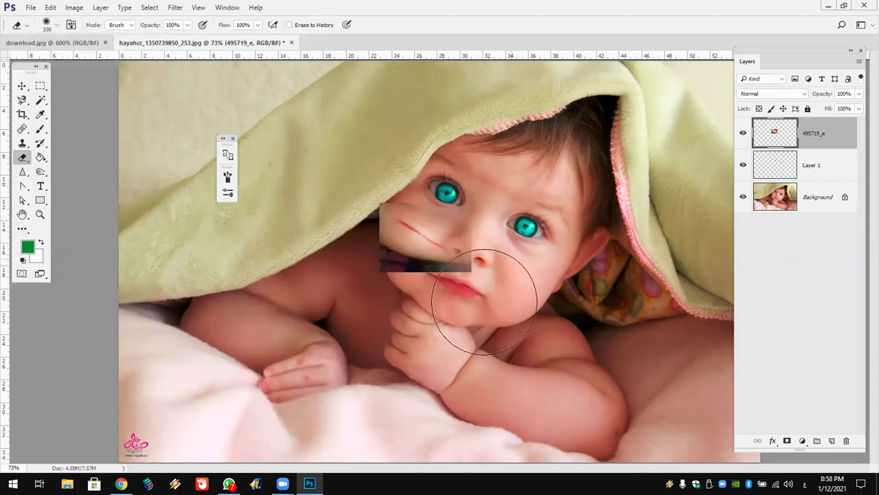
left_click(57, 25)
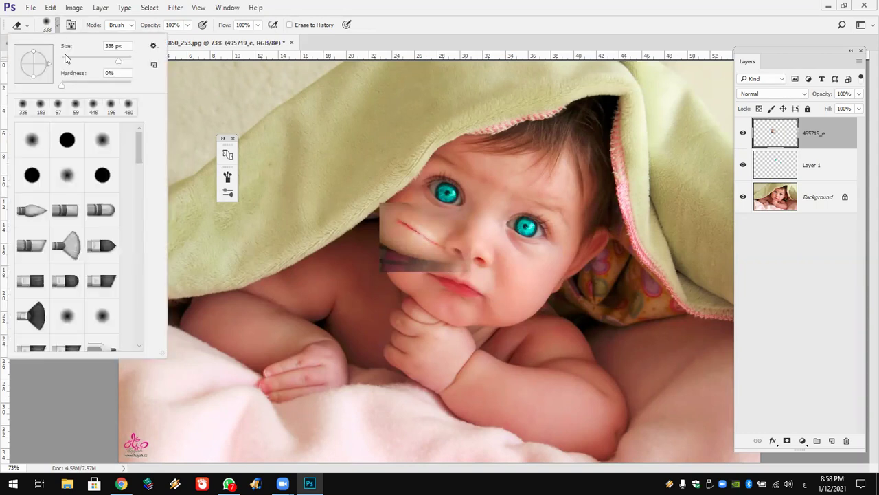
left_click_drag(114, 63, 110, 64)
left_click(477, 12)
key("ctrl+z")
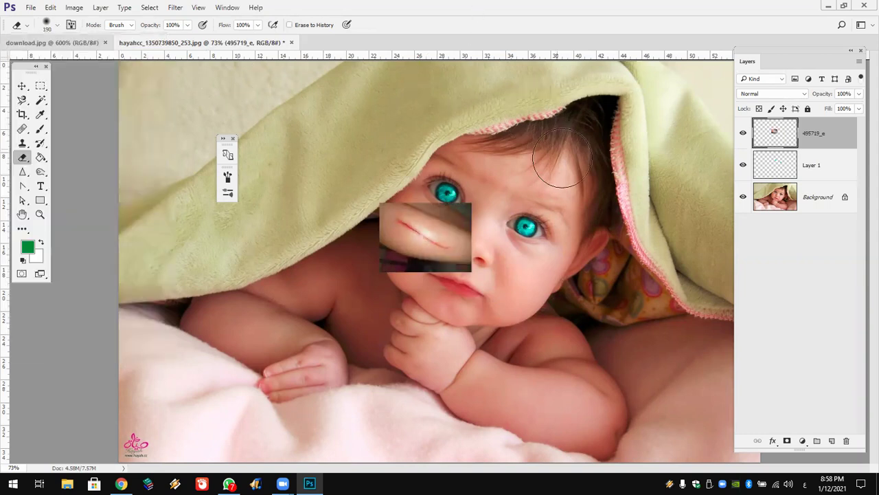
mouse_move(487, 265)
left_mouse_down()
mouse_move(450, 295)
mouse_move(384, 256)
mouse_move(426, 288)
mouse_move(463, 289)
mouse_move(385, 250)
mouse_move(387, 186)
mouse_move(447, 200)
mouse_move(455, 216)
left_mouse_up()
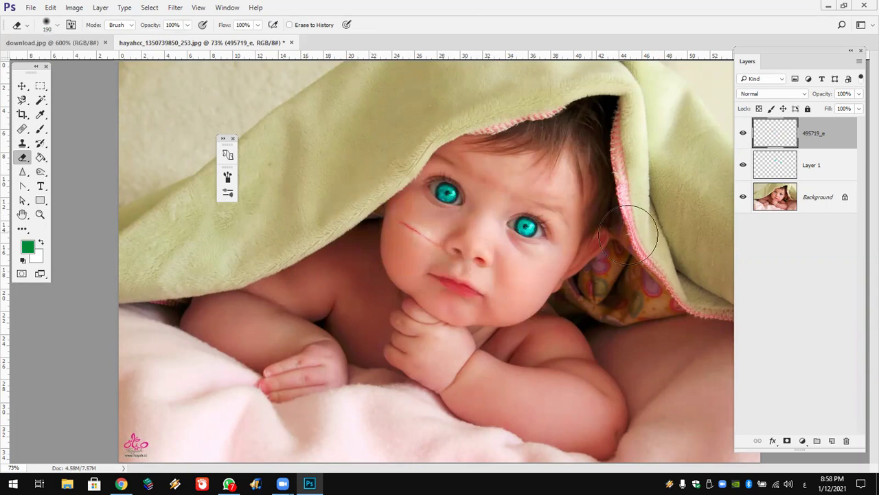
Duplicate the scar line with the Move tool across both cheeks, then revert the photo
left_click(22, 86)
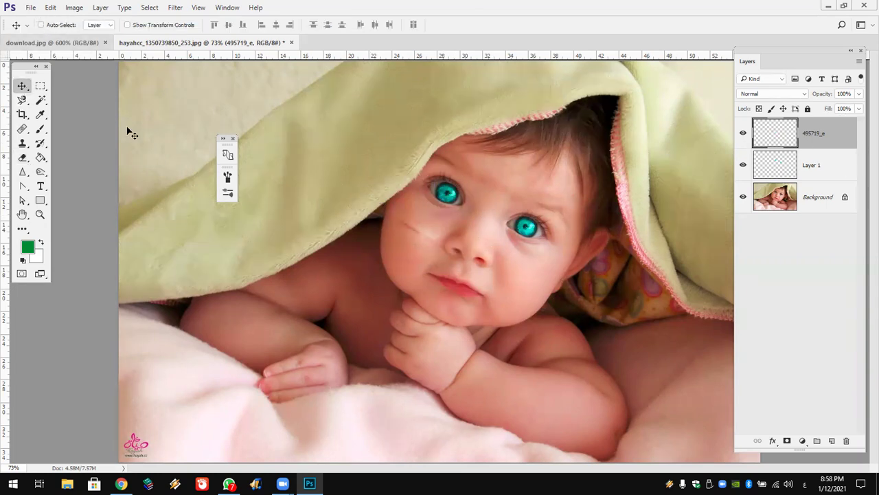
left_click_drag(430, 239, 423, 256)
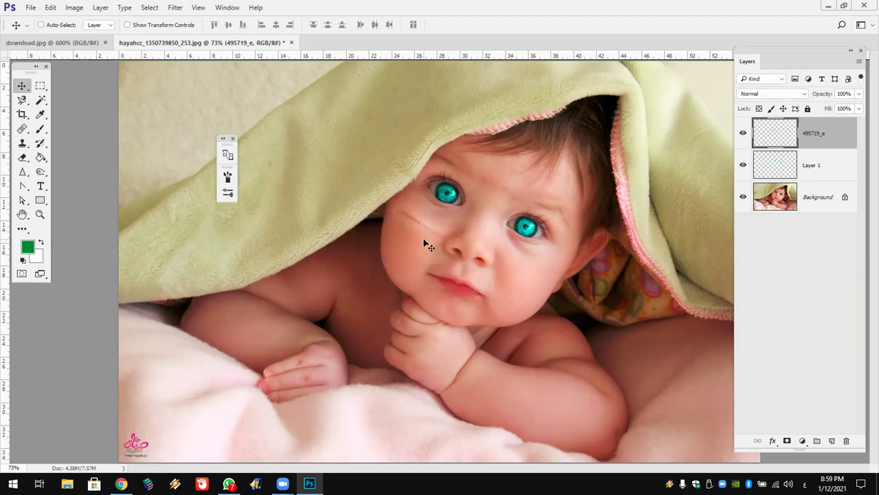
mouse_move(423, 231)
left_mouse_down()
mouse_move(415, 257)
mouse_move(536, 187)
left_mouse_up()
left_click_drag(416, 250, 496, 284)
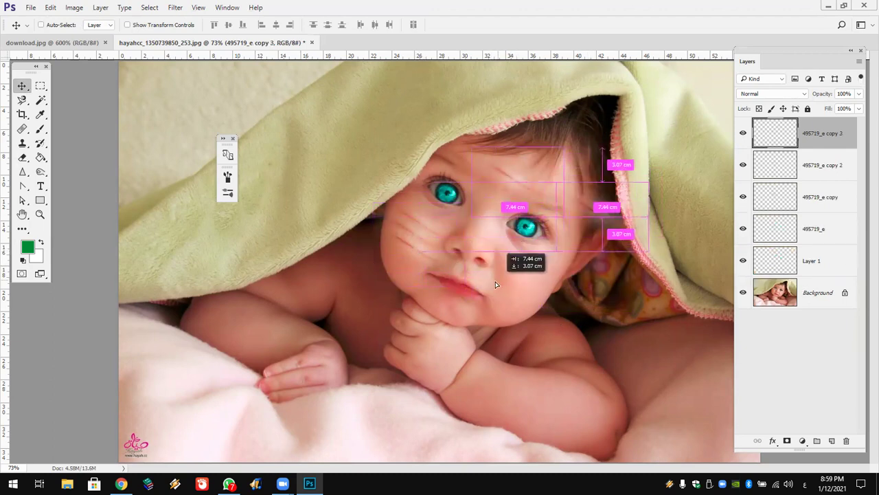
left_click_drag(496, 284, 418, 312)
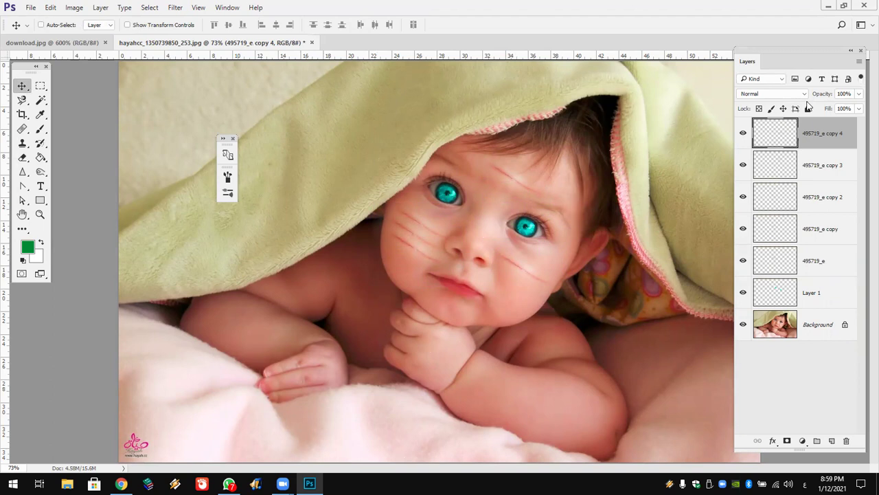
key("F12")
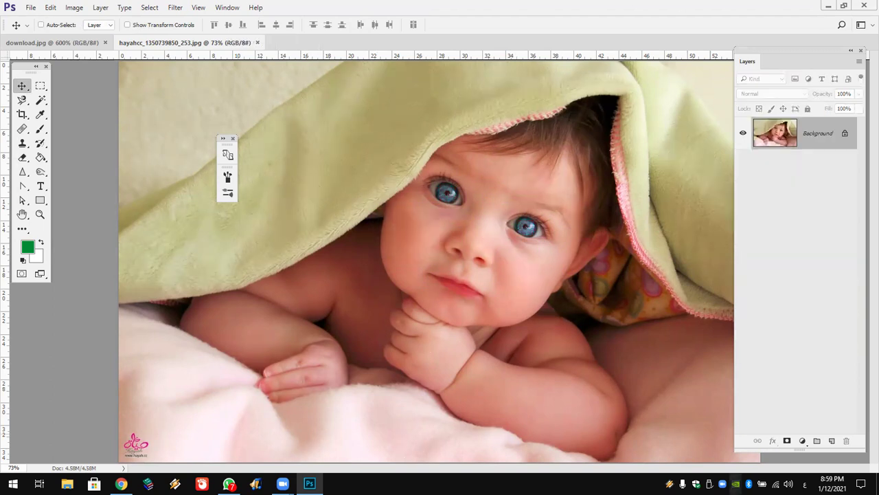
Start a text layer on the baby photo, clearing the mistyped Arabic letters
left_click(121, 483)
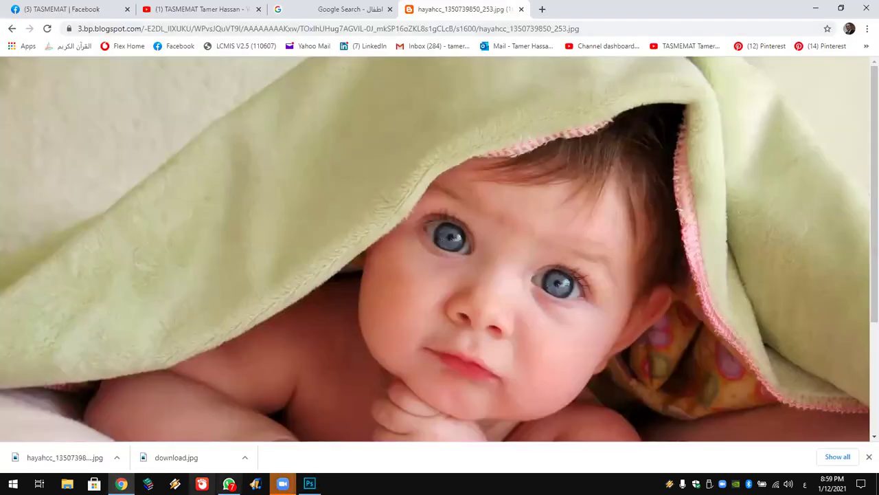
left_click(310, 484)
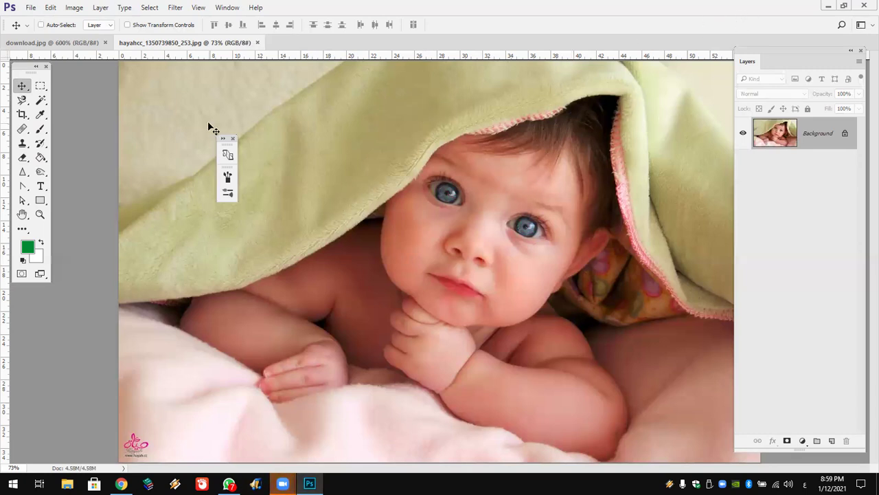
left_click(42, 187)
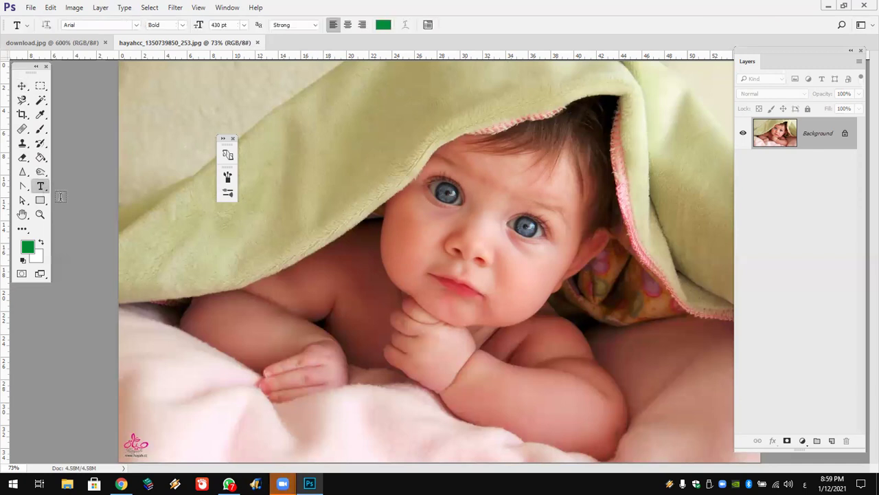
left_click(423, 232)
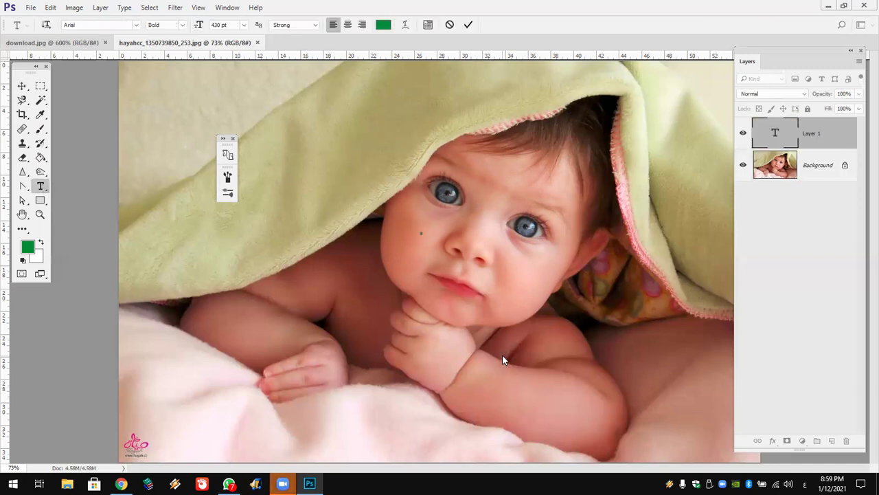
type("آ")
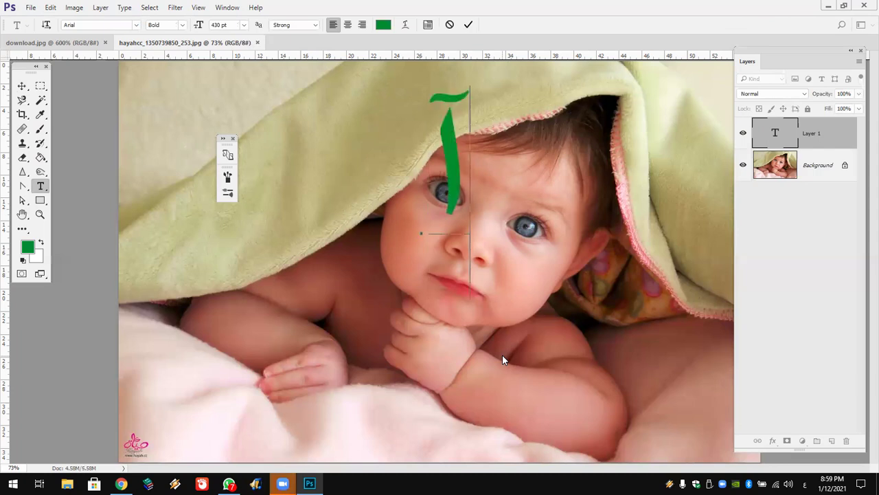
type("د")
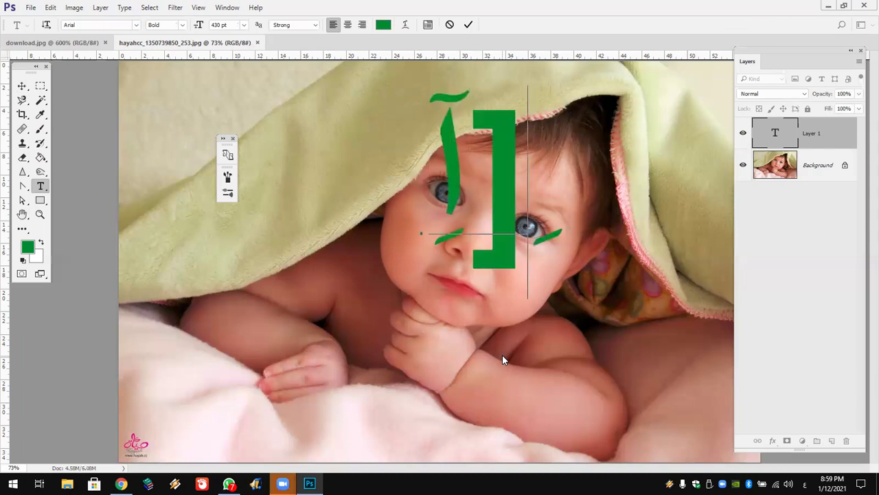
key("BackSpace")
key("BackSpace")
Type NADA in English capitals, move it lower-left across the baby, and return to Chrome
key("alt+shift")
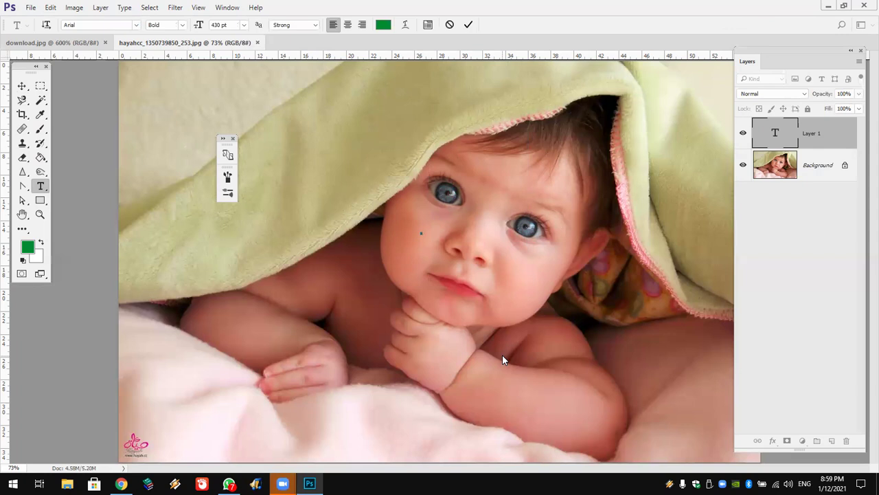
key("Caps_Lock")
type("NA")
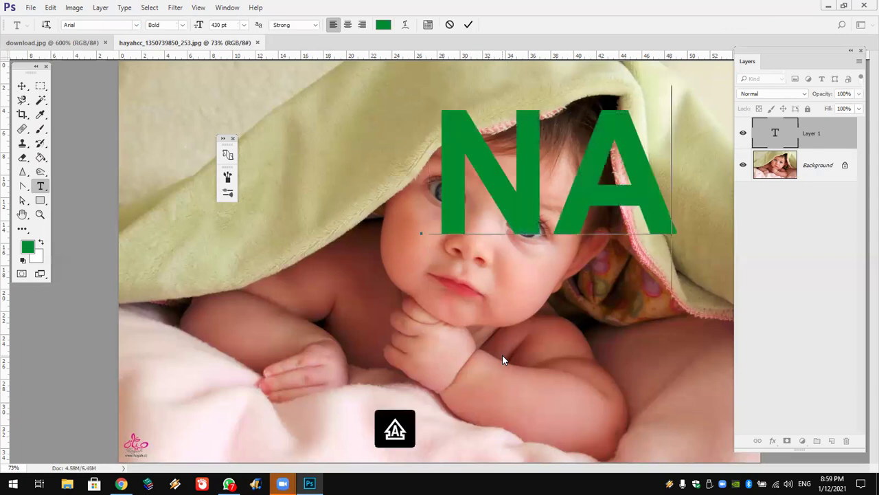
type("D")
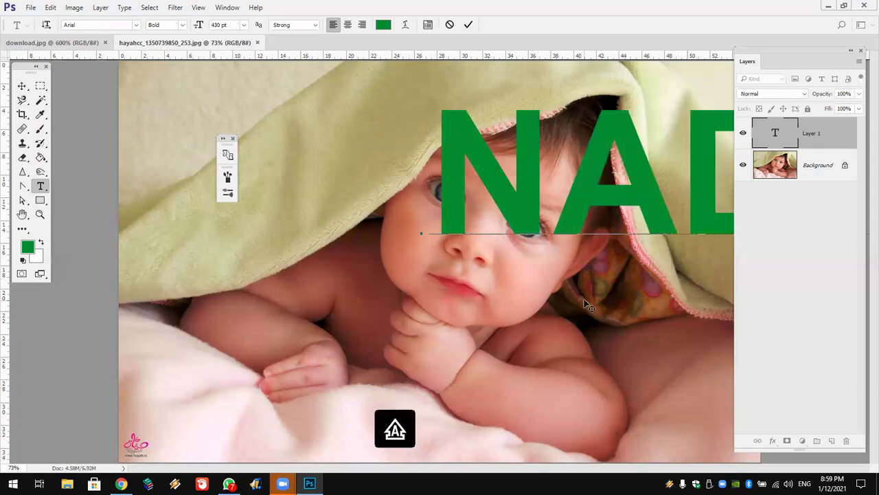
type("A")
left_click_drag(584, 306, 420, 378)
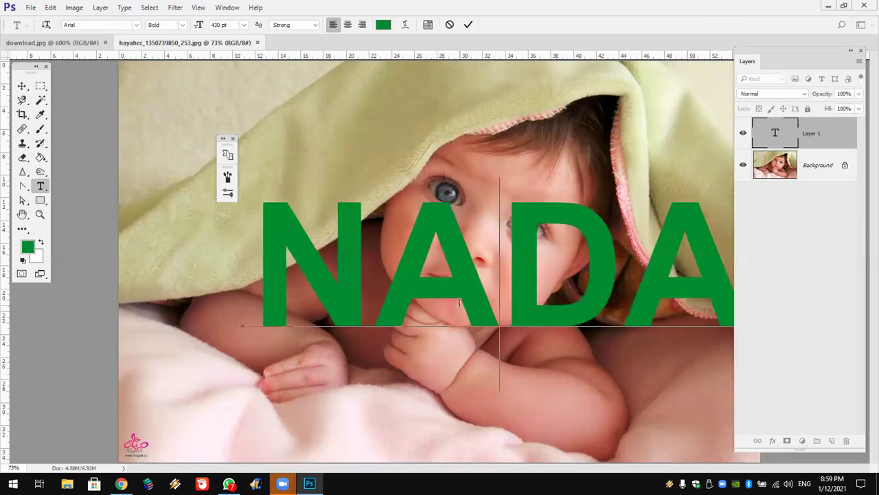
double_click(459, 304)
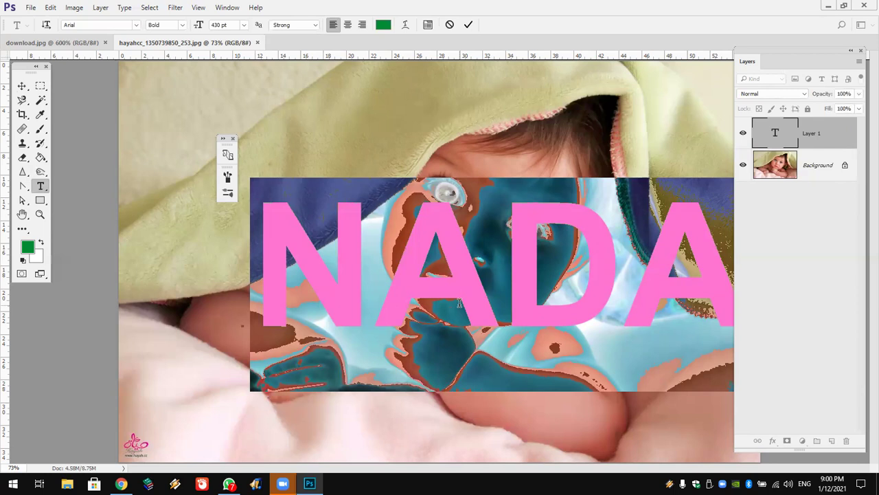
left_click(120, 484)
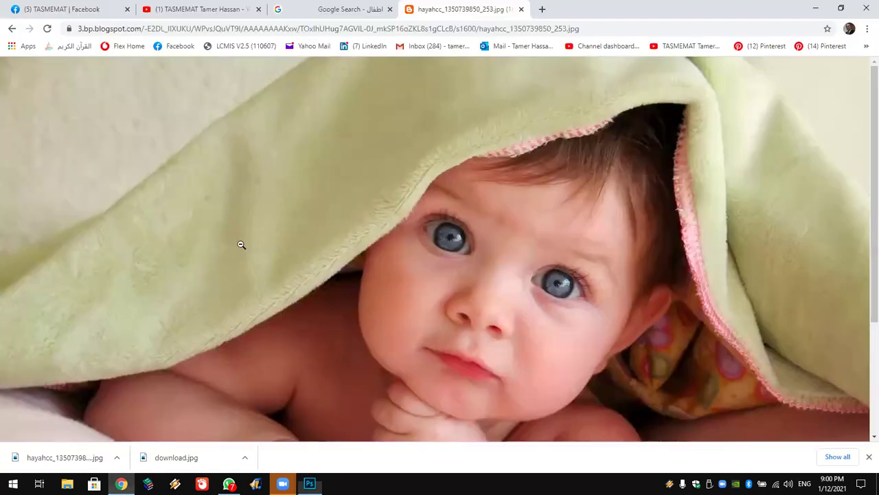
Search Google for FREE FONTS and open the DaFont result in its own tab
left_click(542, 9)
left_click(426, 233)
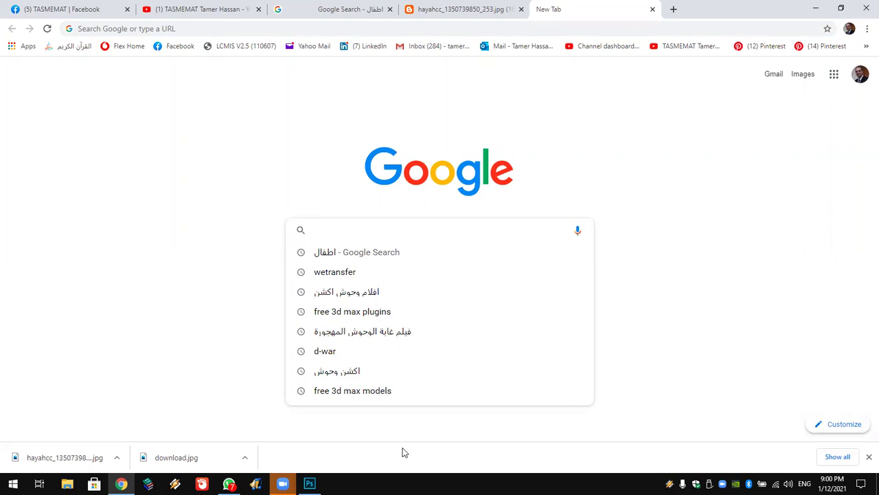
type("FREE ")
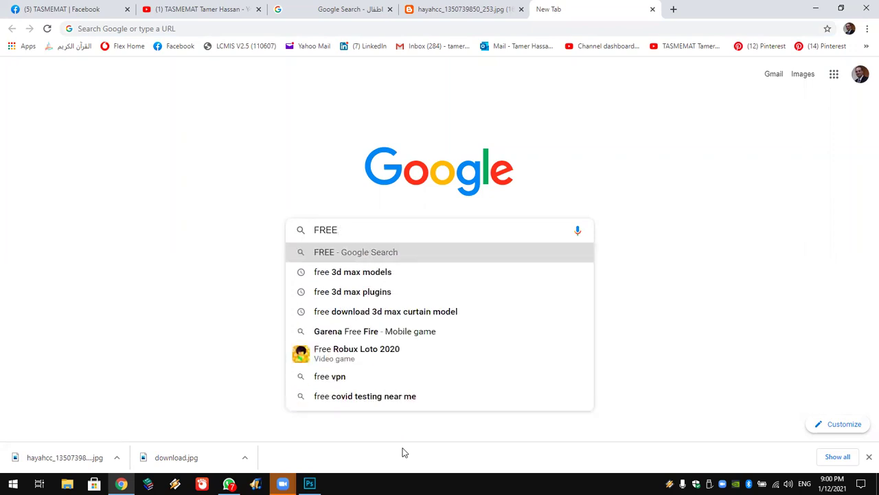
type("FONTS")
key("Return")
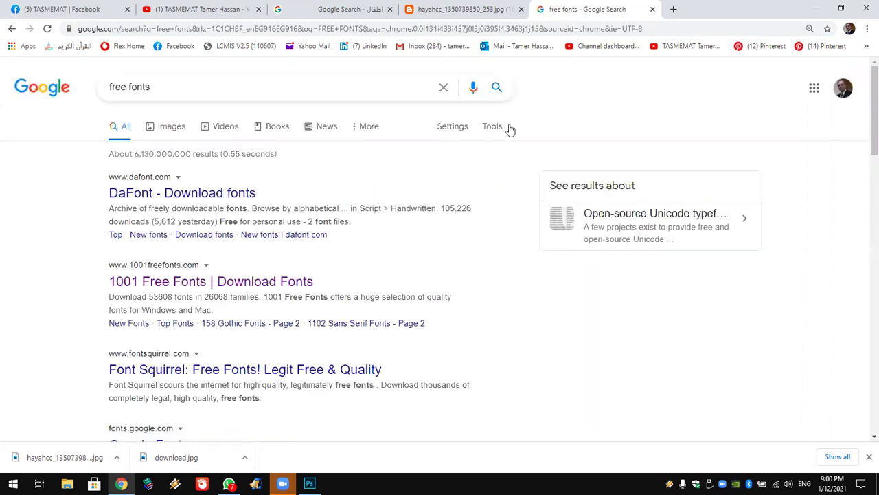
right_click(228, 195)
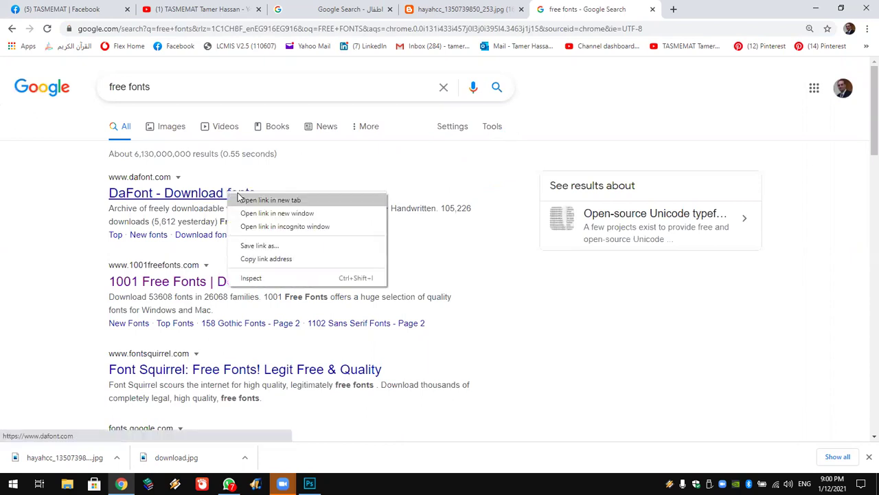
left_click(248, 202)
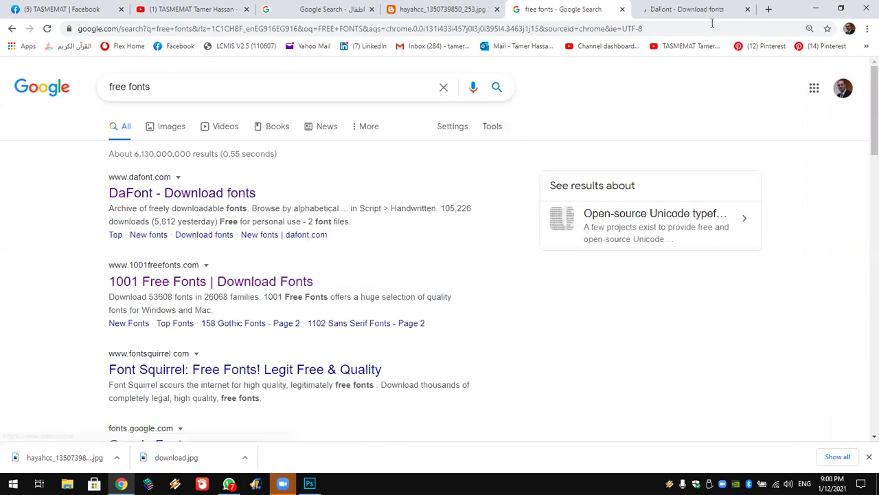
left_click(680, 9)
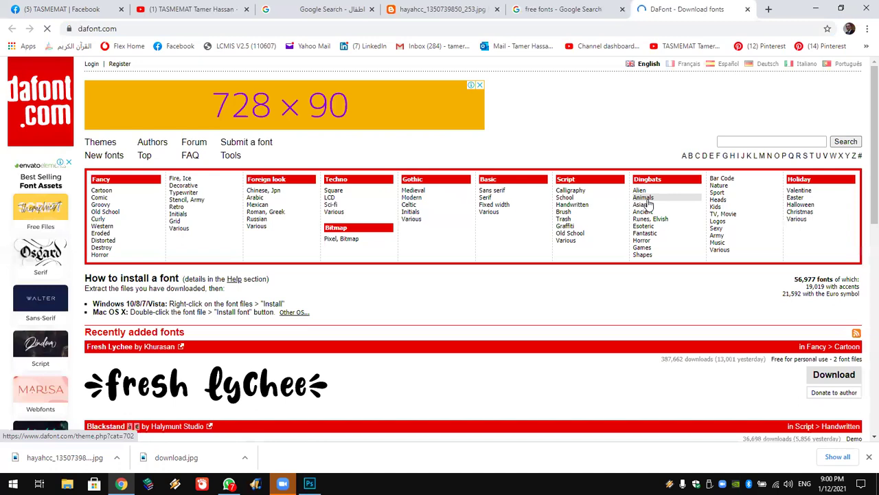
Open DaFont's Dingbats > Animals category and browse the animal font previews
left_click(646, 199)
scroll(460, 249, "down", 1)
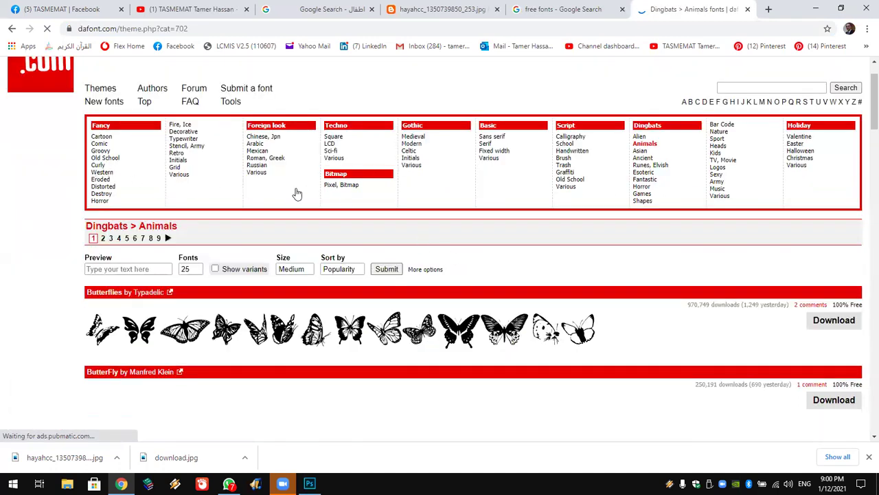
scroll(298, 193, "down", 3)
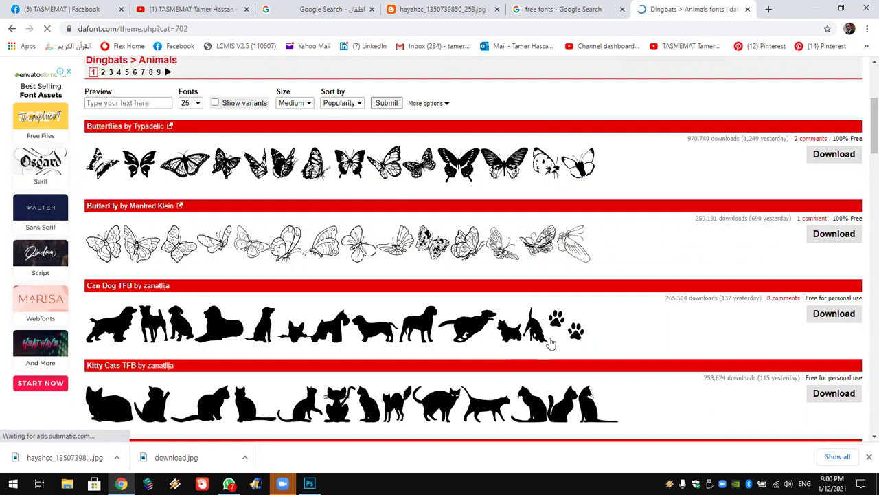
scroll(551, 340, "down", 3)
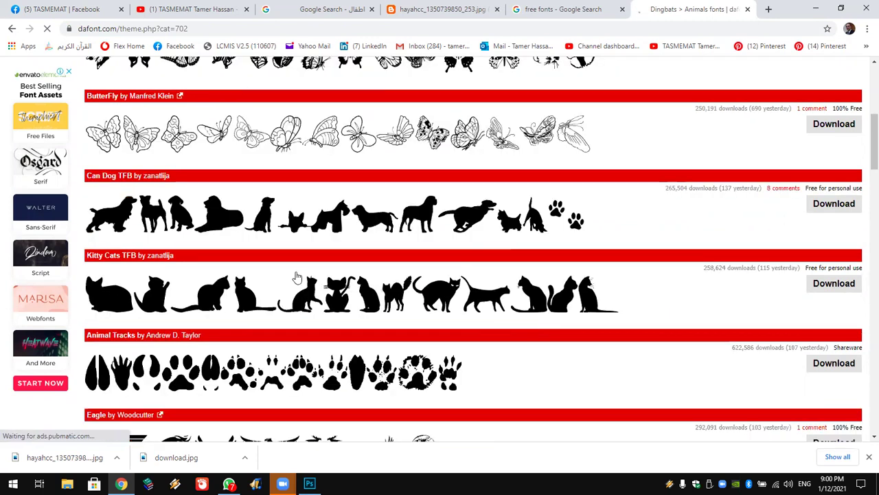
scroll(308, 334, "down", 3)
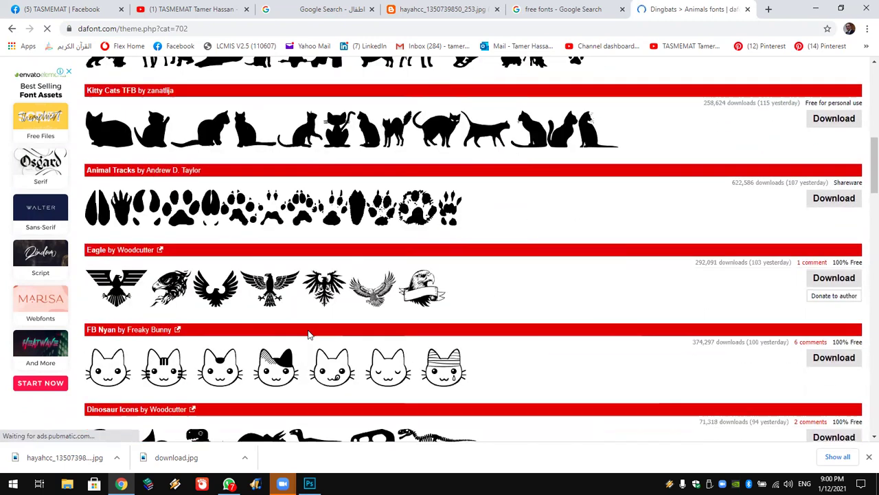
scroll(308, 335, "up", 10)
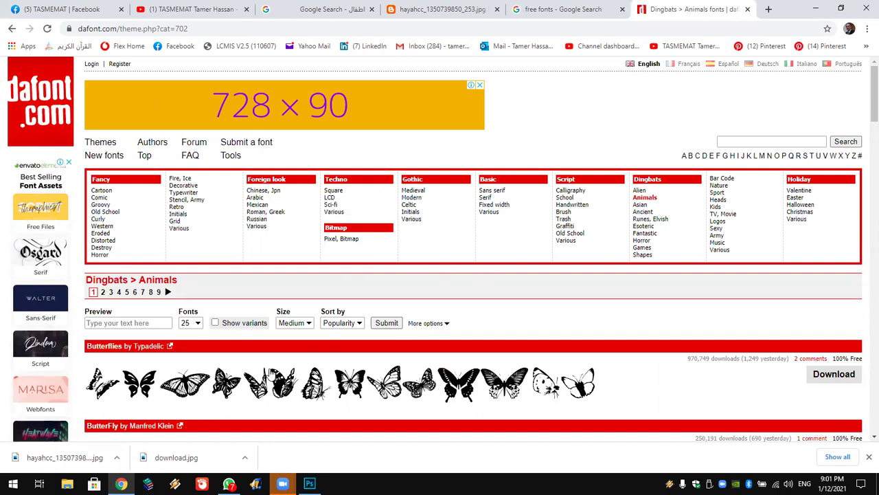
scroll(274, 309, "down", 3)
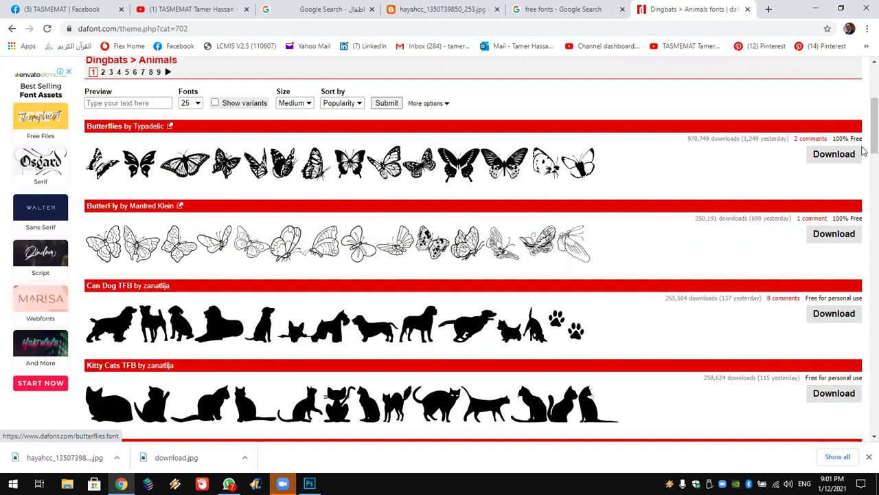
scroll(864, 137, "down", 5)
scroll(863, 212, "down", 4)
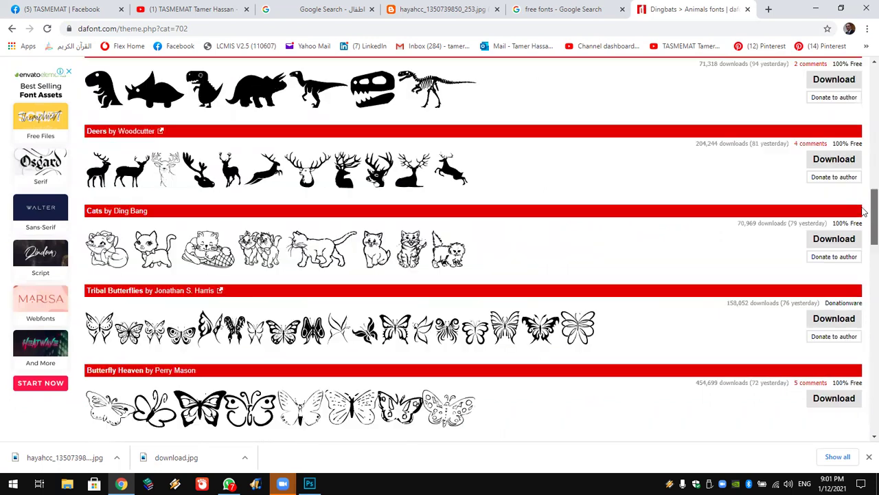
scroll(848, 117, "up", 10)
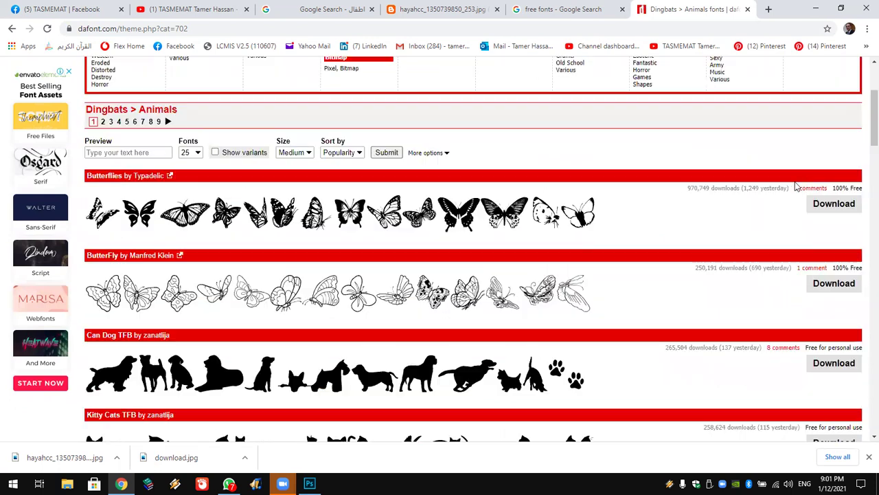
Download the Butterflies font and cut butterflies.zip from the Downloads folder
left_click(822, 206)
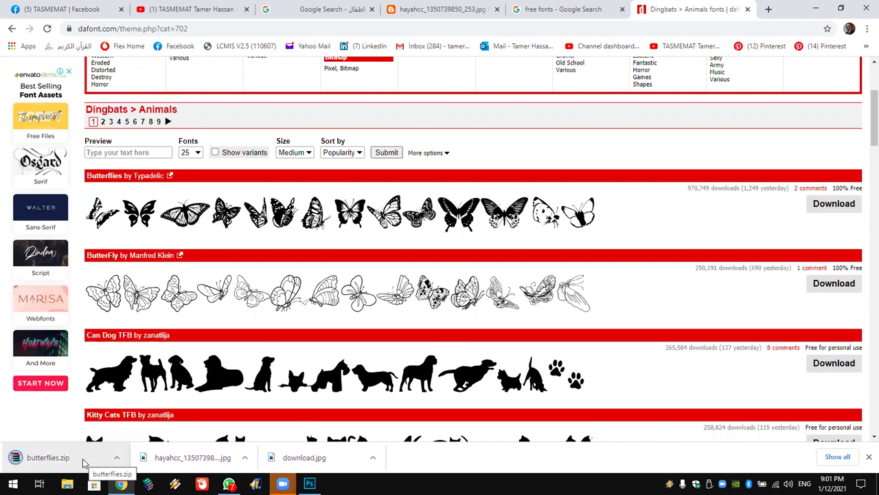
left_click(116, 457)
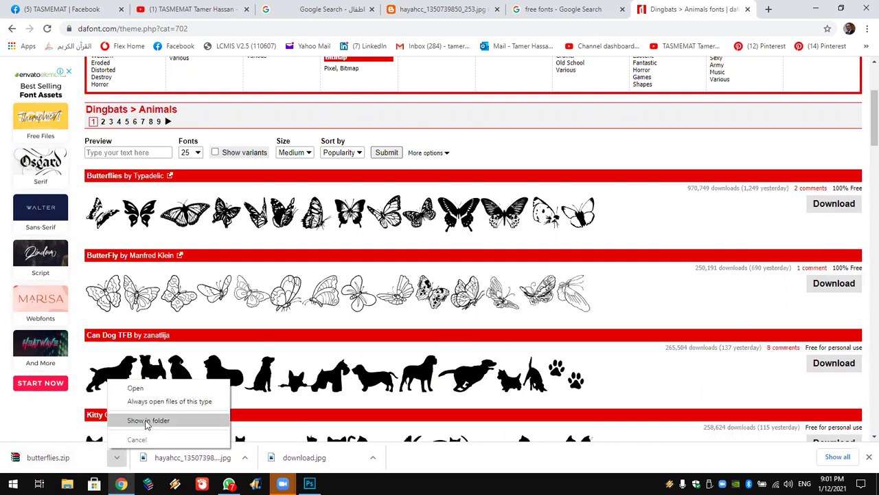
left_click(148, 421)
right_click(307, 91)
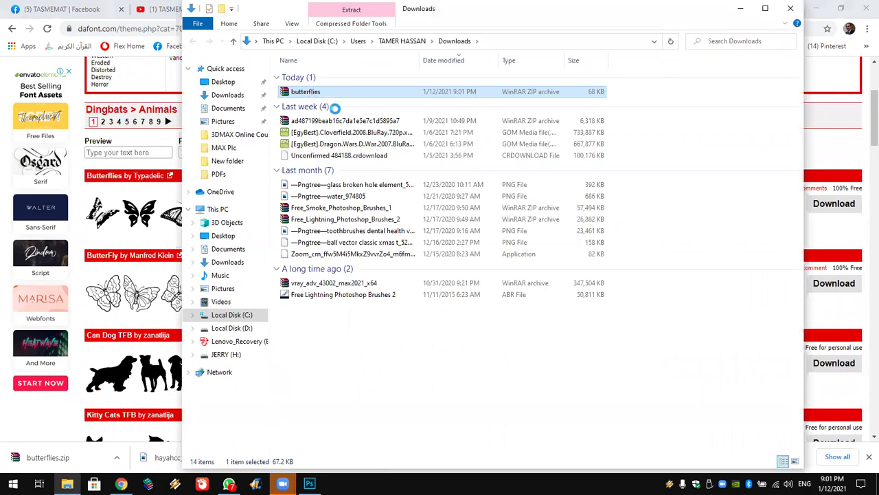
left_click(332, 256)
key("super+d")
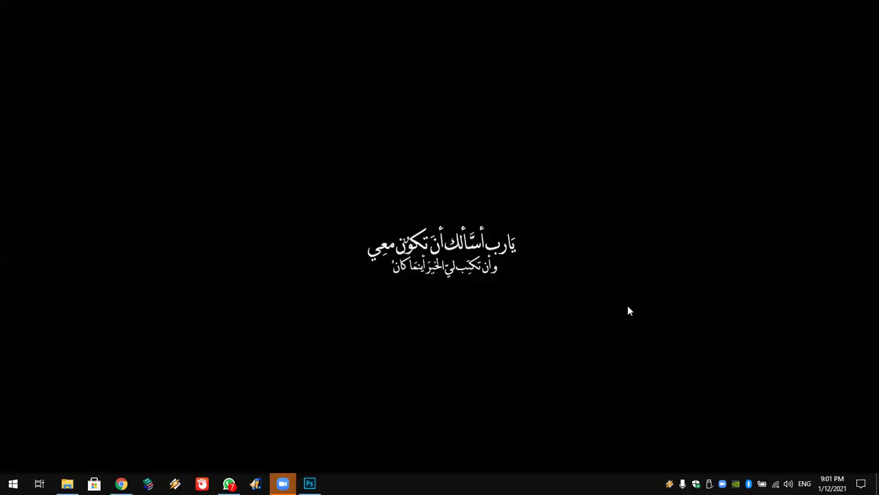
right_click(473, 237)
mouse_move(496, 353)
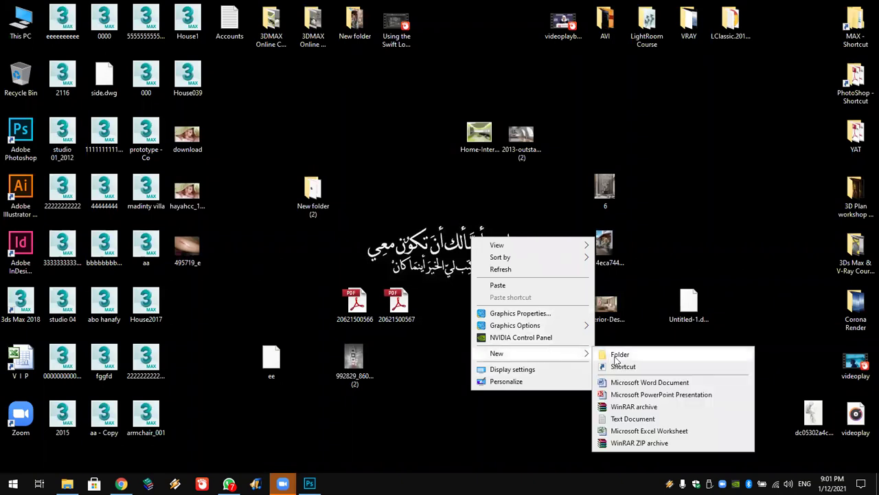
Create New folder (3) on the desktop, paste butterflies.zip into it, and extract it there
left_click(616, 354)
left_click_drag(477, 243, 479, 362)
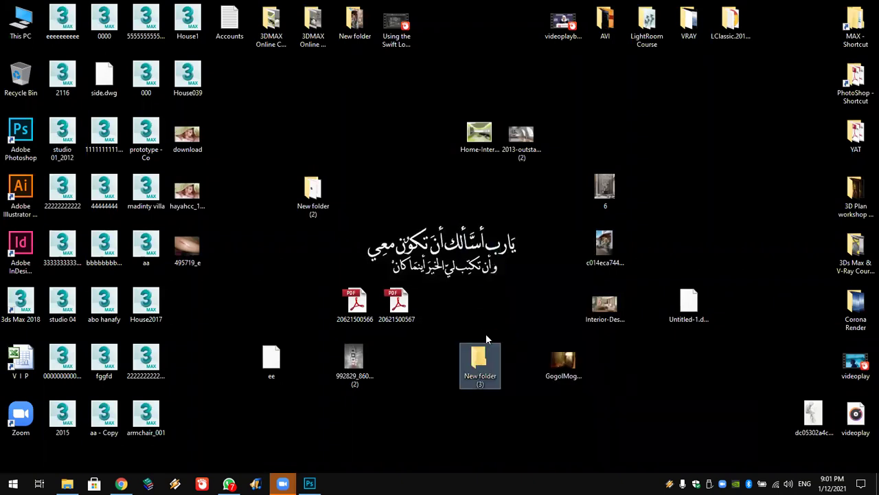
double_click(479, 363)
right_click(477, 169)
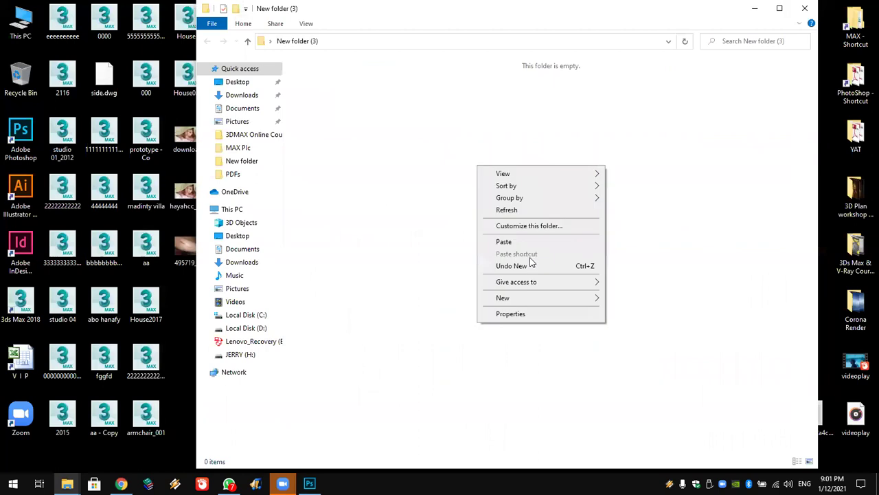
left_click(530, 242)
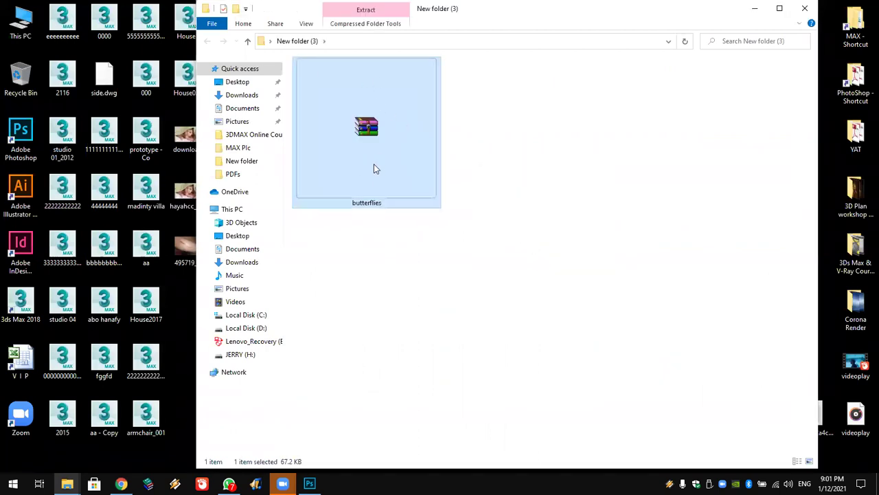
right_click(374, 135)
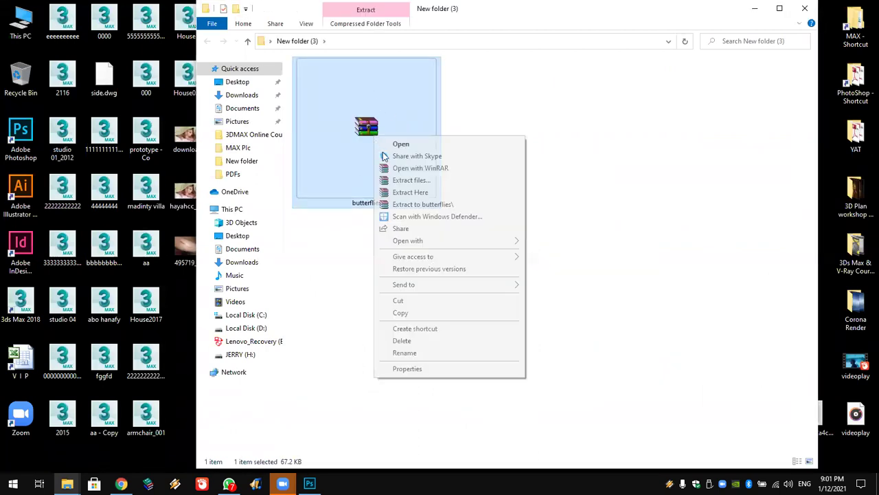
left_click(440, 192)
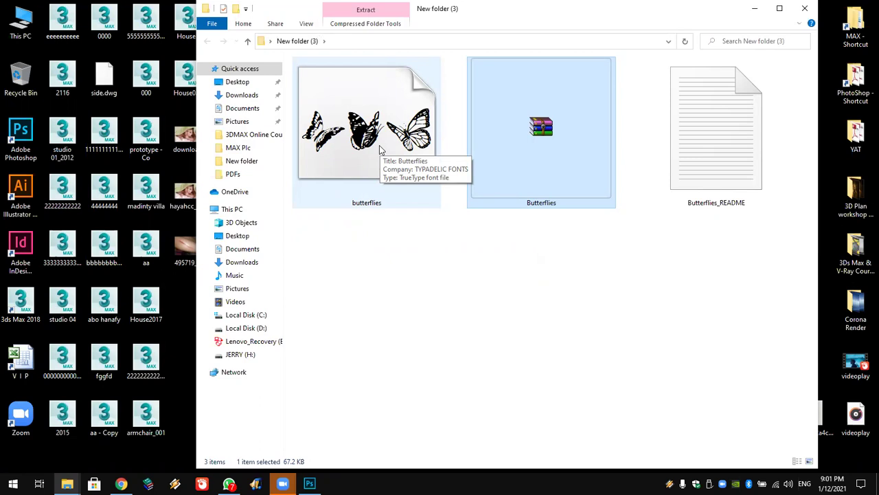
Install the Butterflies TrueType font from its file in Font Viewer
double_click(377, 150)
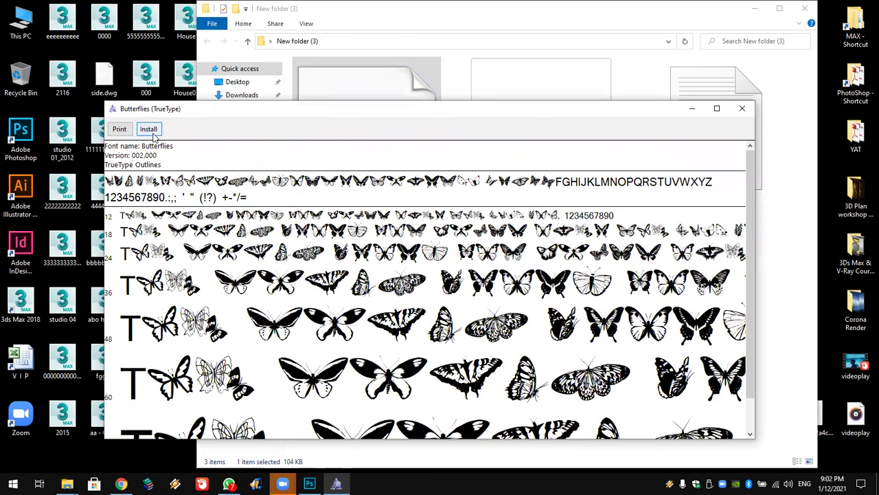
left_click(154, 137)
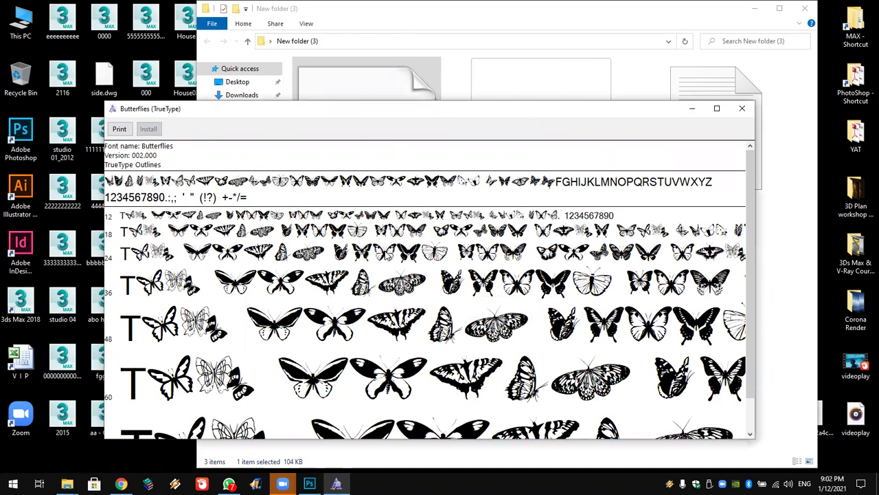
left_click_drag(665, 111, 645, 70)
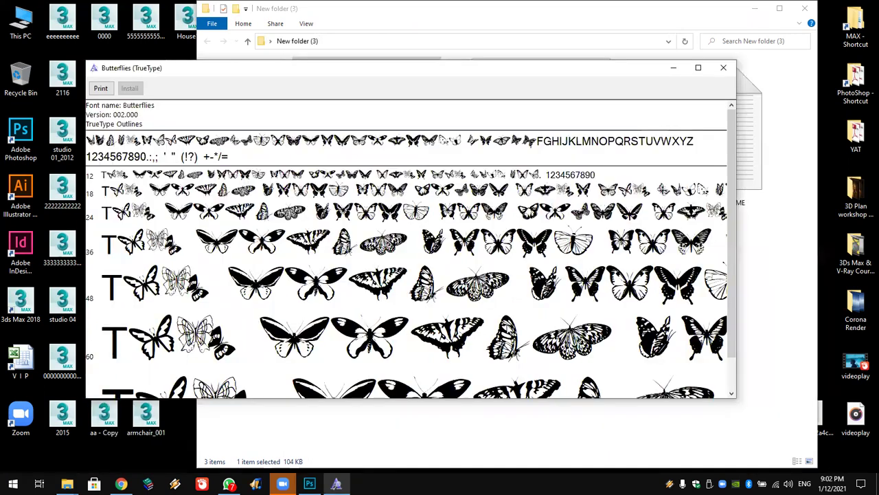
left_click(309, 484)
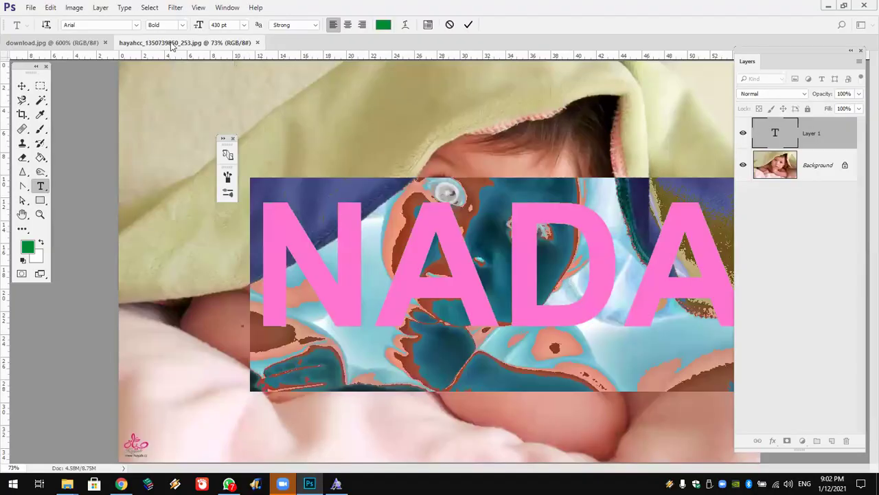
Switch the NADA text to the Butterflies font and shift it left
left_click(136, 25)
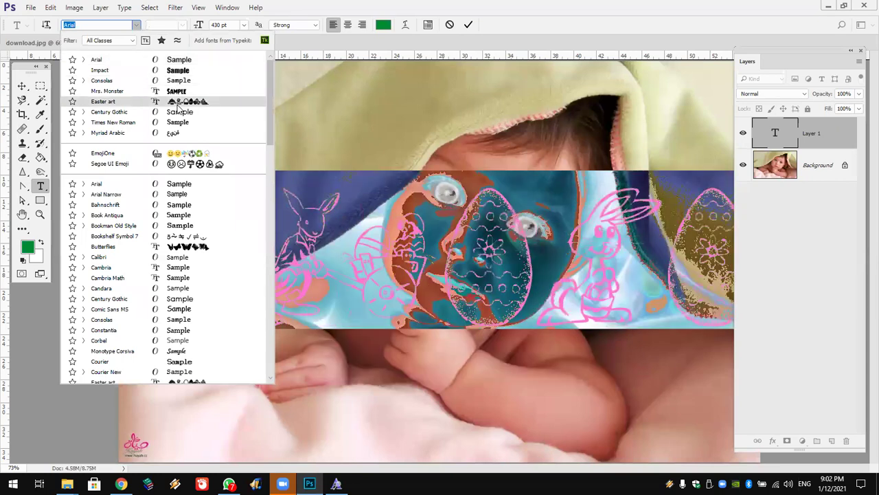
left_click(180, 246)
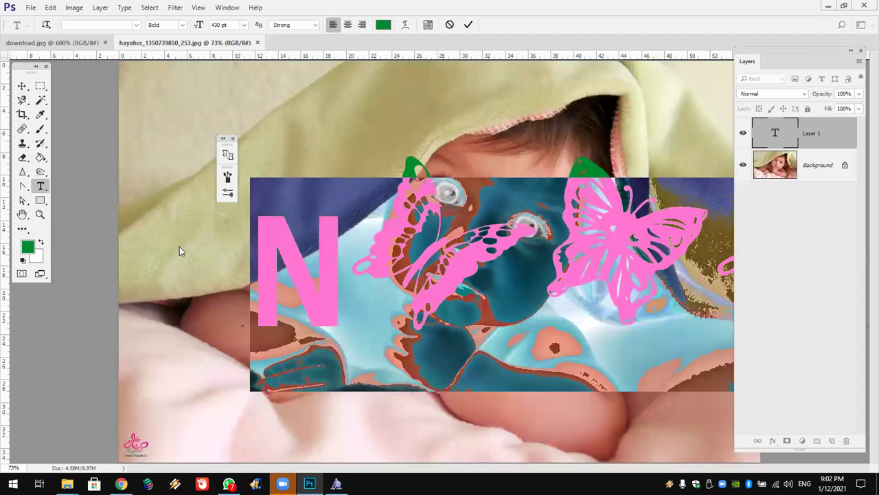
left_click(448, 276)
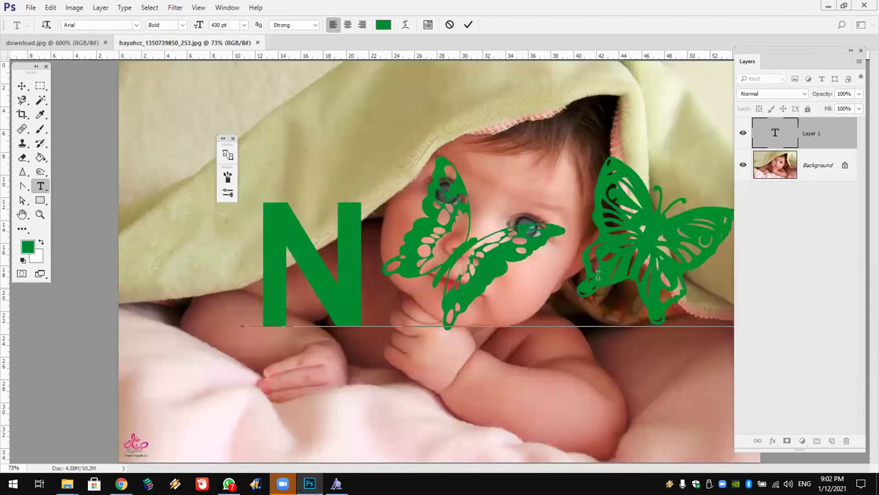
left_click(22, 85)
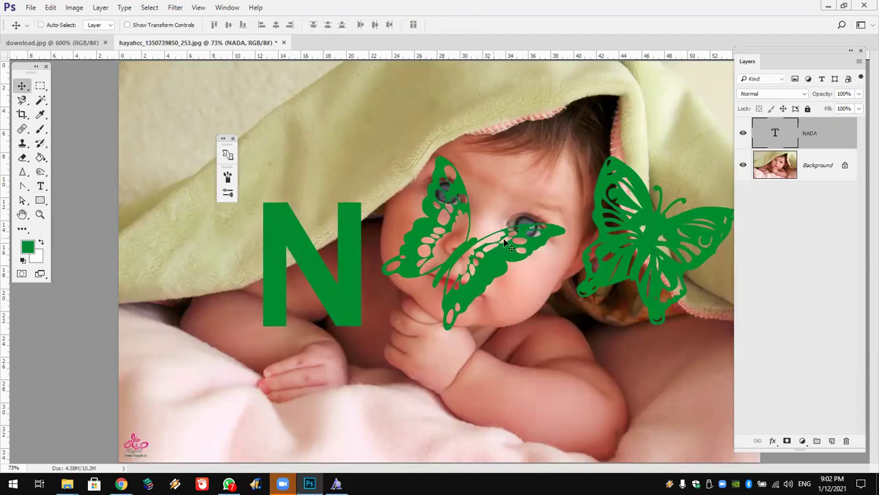
mouse_move(652, 215)
left_mouse_down()
mouse_move(479, 218)
mouse_move(510, 210)
left_mouse_up()
Delete the N and the second butterfly glyph, leaving a single butterfly
double_click(775, 132)
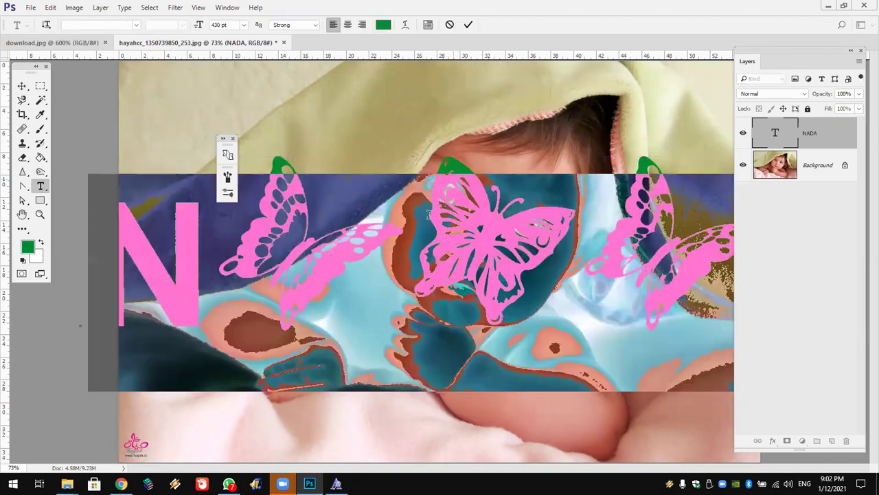
left_click_drag(395, 244, 76, 251)
left_click(174, 243)
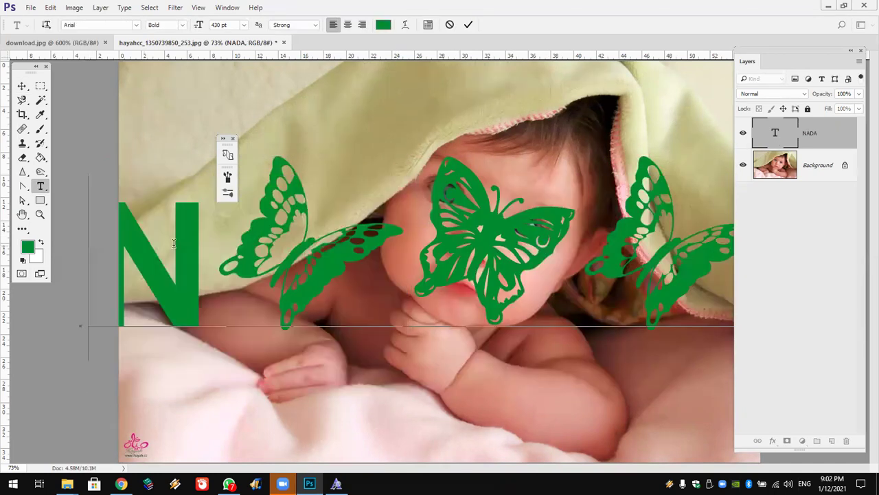
key("BackSpace")
left_click_drag(291, 215, 436, 258)
key("BackSpace")
Move the butterfly onto the blanket, make it black, and shrink it to 277 pt
left_click_drag(281, 201, 411, 167)
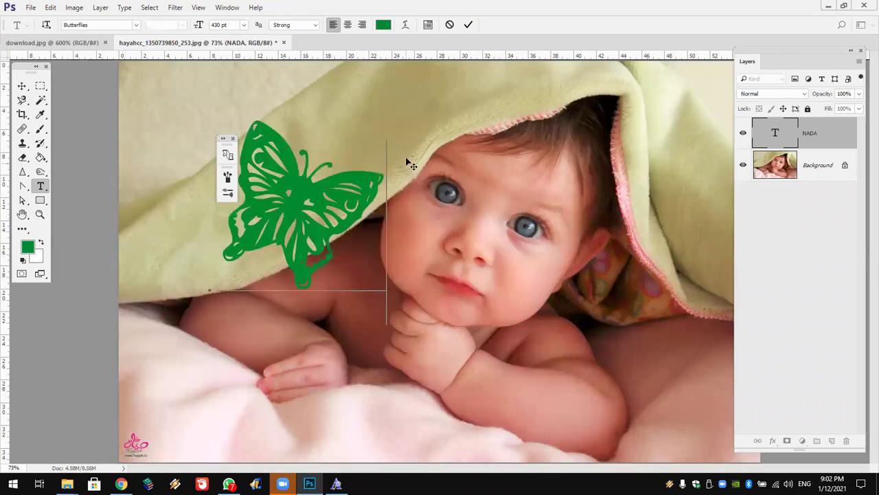
double_click(301, 200)
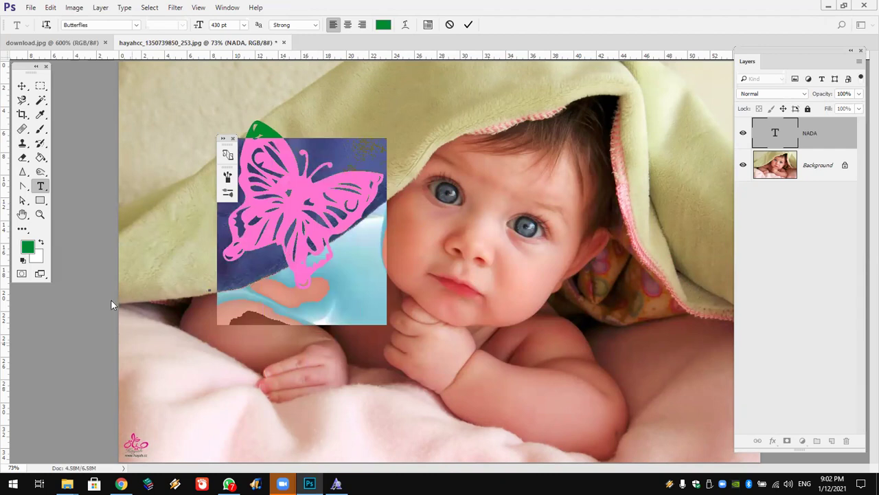
left_click(23, 260)
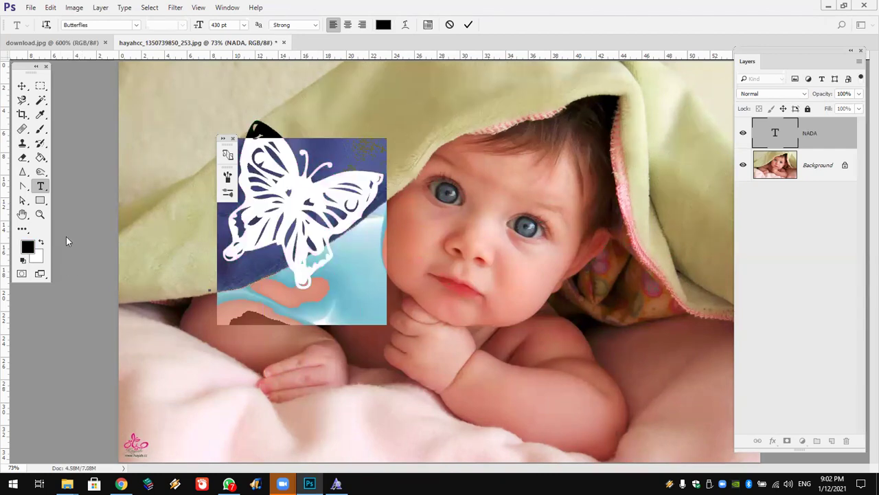
mouse_move(199, 25)
left_mouse_down()
mouse_move(118, 57)
mouse_move(90, 78)
left_mouse_up()
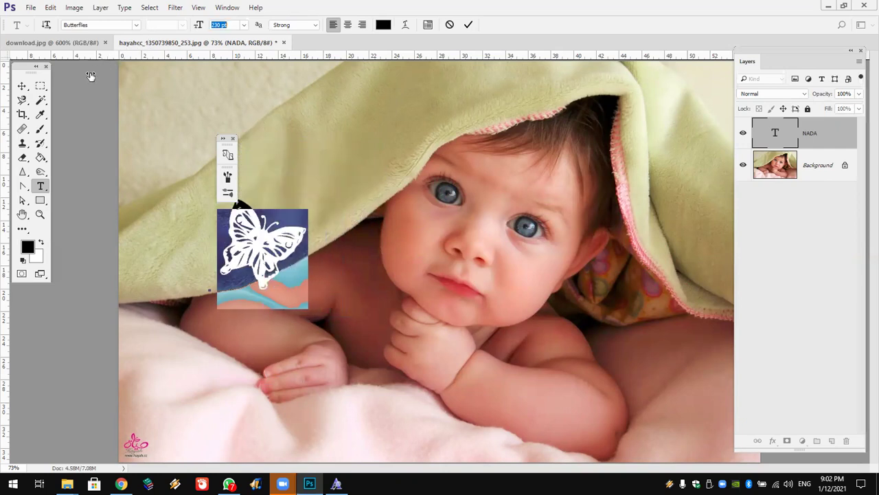
Move the butterfly to the top of the blanket and Alt-drag a duplicate toward the lower left
left_click(466, 25)
key("v")
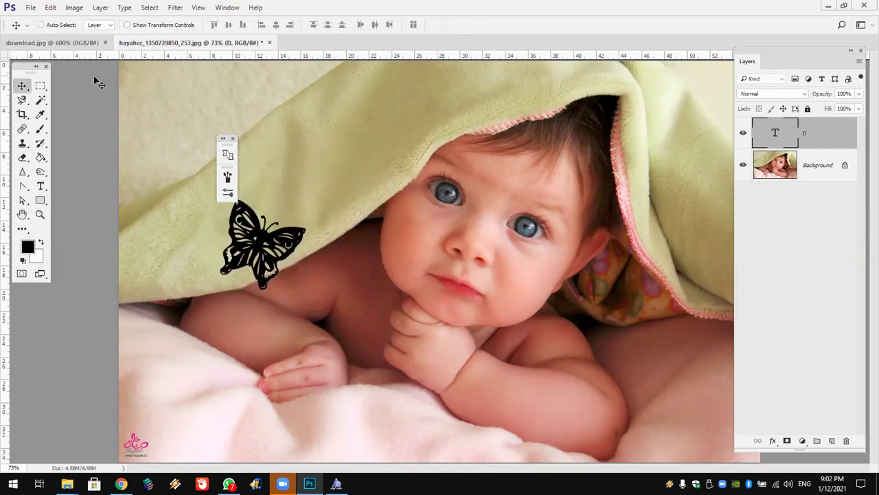
left_click_drag(252, 236, 375, 104)
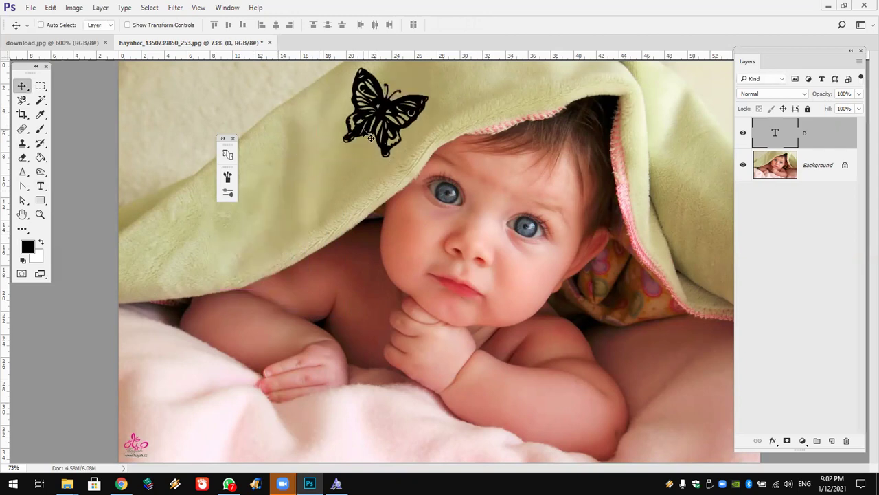
left_click_drag(370, 137, 181, 267)
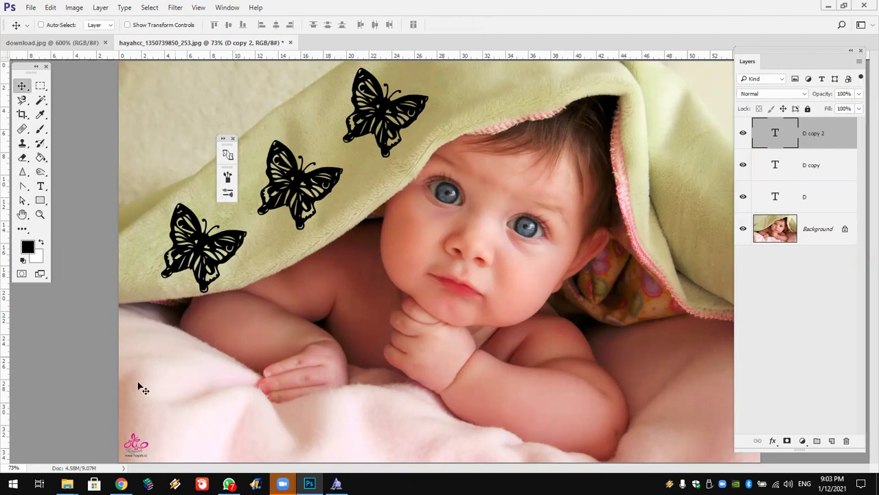
left_click(121, 484)
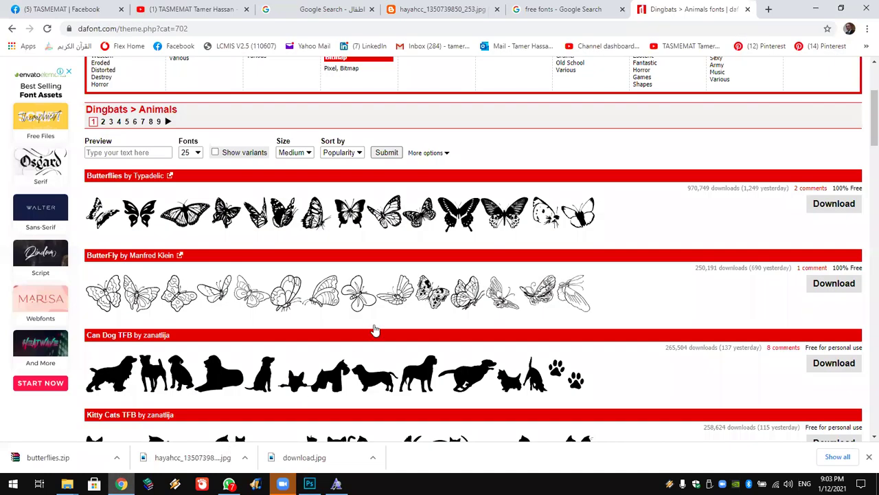
Scroll the DaFont Dingbats > Animals list and go to page 9, showing Falter, Being and Gebell
scroll(374, 330, "down", 5)
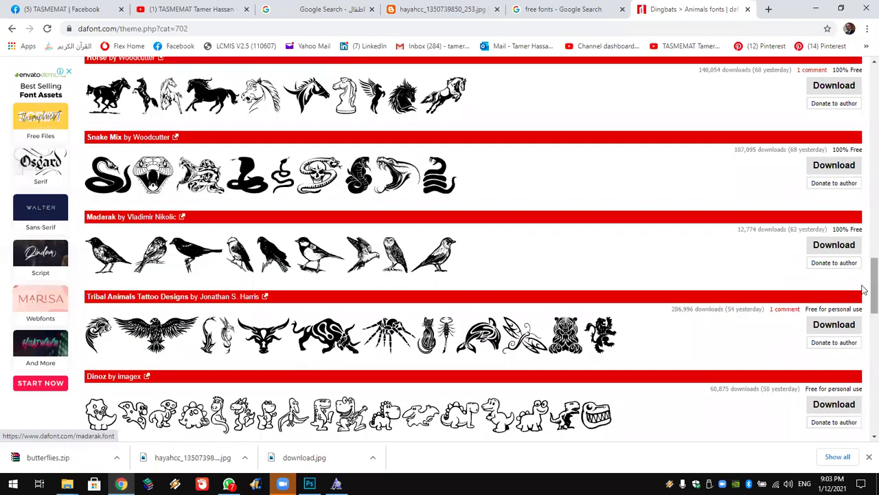
left_click_drag(865, 292, 864, 405)
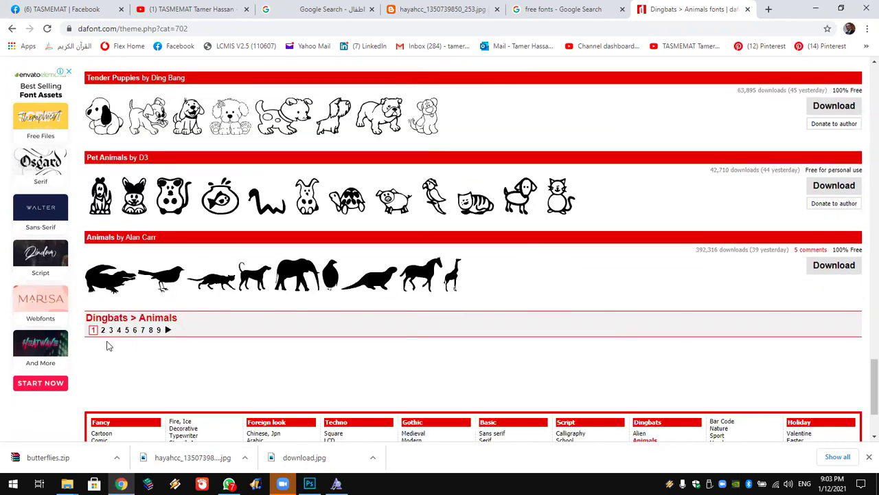
left_click(159, 330)
scroll(523, 296, "down", 4)
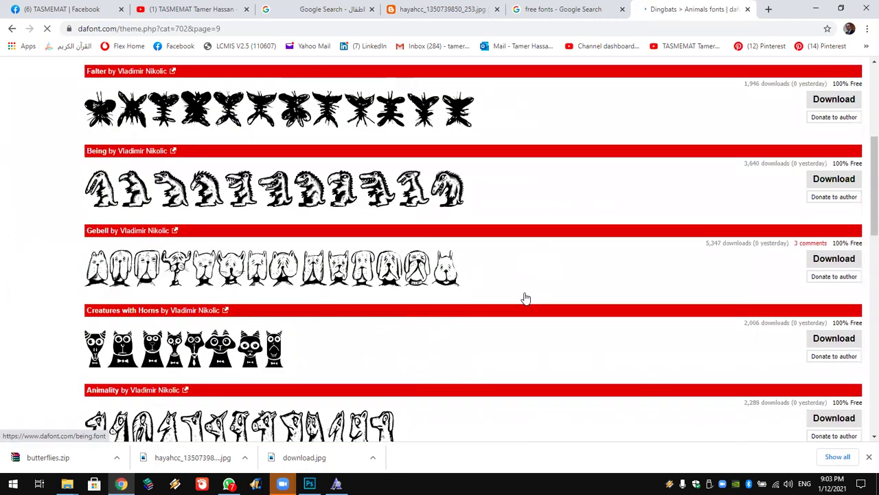
scroll(525, 298, "down", 1)
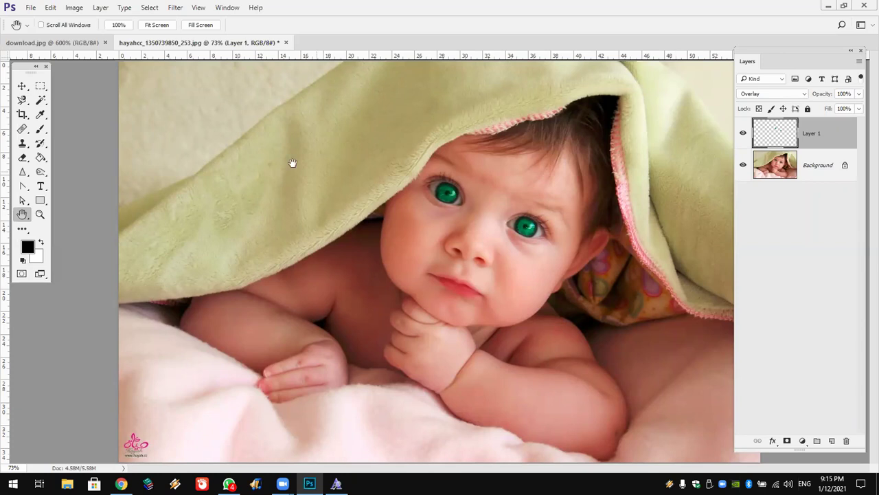
left_click(40, 215)
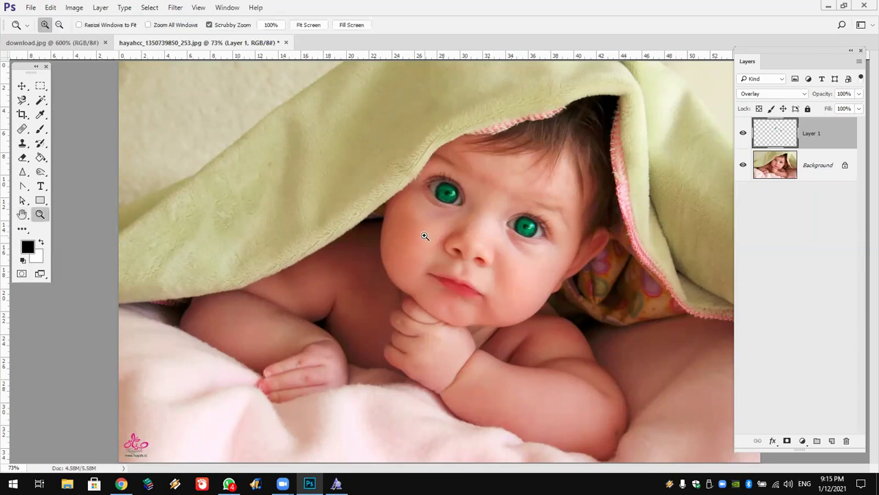
left_click(424, 232)
left_click(425, 230)
left_click(397, 160)
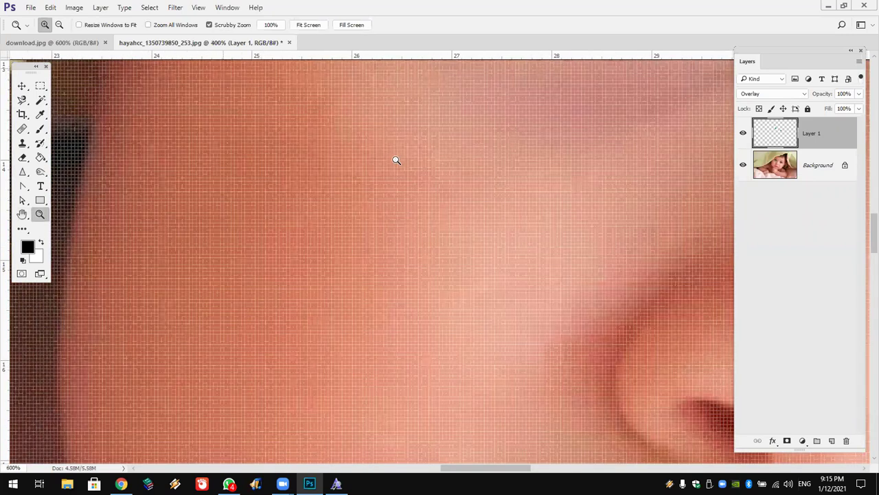
left_click(23, 215)
key("ctrl+0")
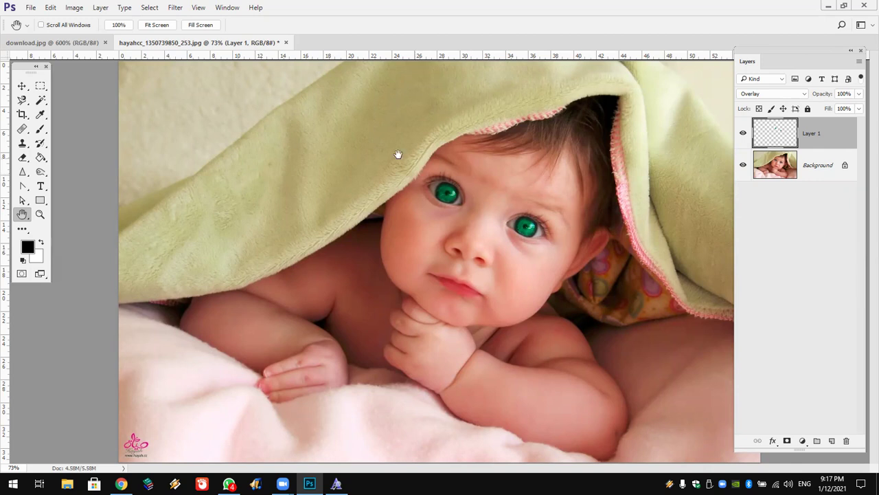
Quit Photoshop without saving the baby photo, then relaunch it from the desktop icon
left_click(864, 6)
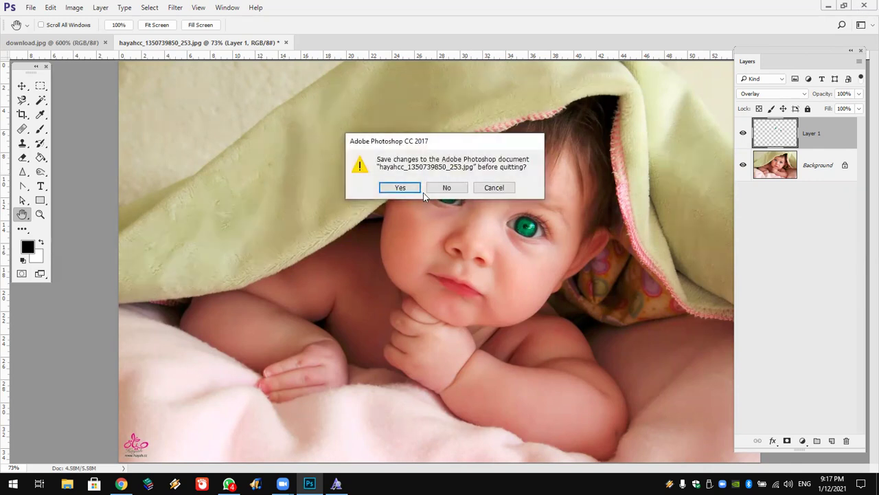
left_click(446, 187)
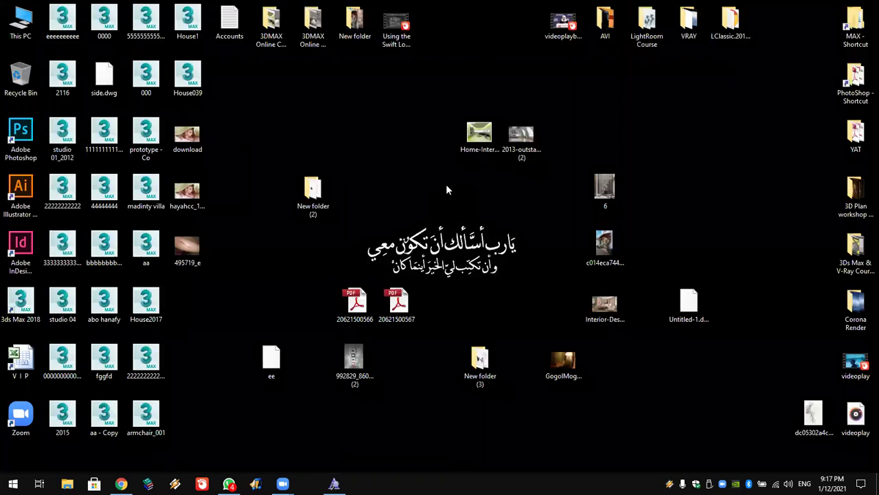
double_click(21, 138)
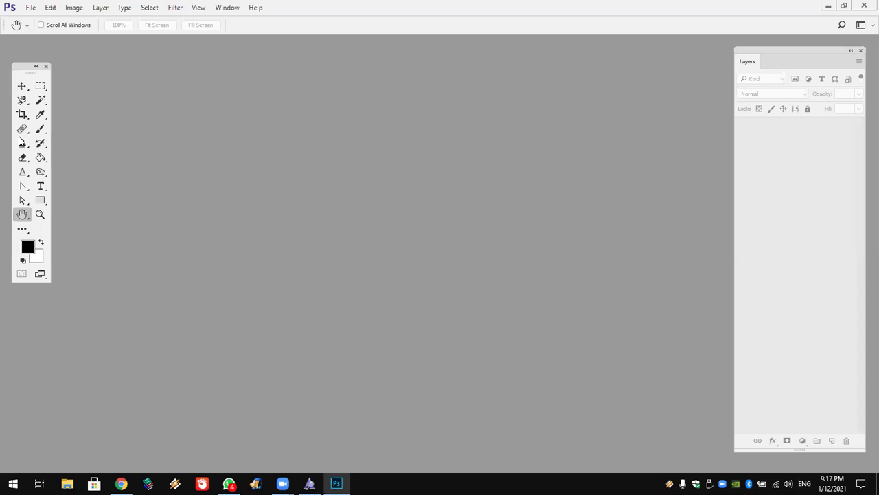
Open 55.jpg via File > Open, move the Tools panel aside and select the Brush tool
left_click(32, 8)
left_click(96, 29)
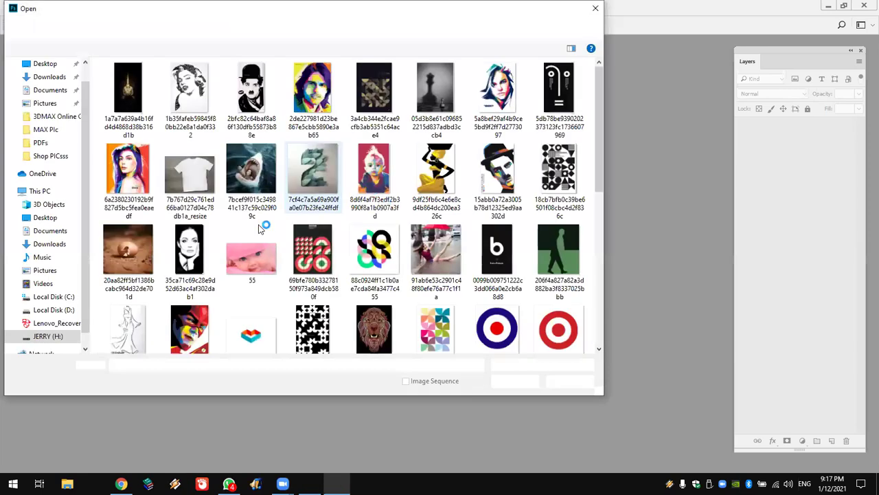
left_click(250, 236)
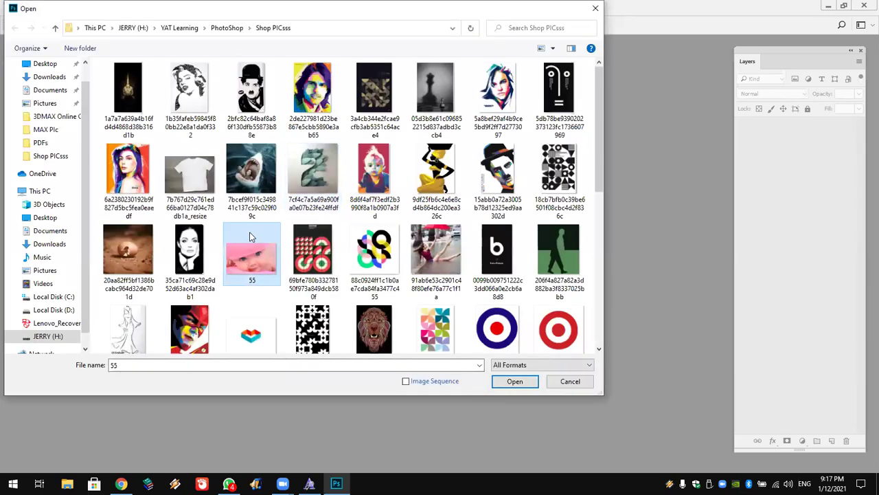
left_click(533, 384)
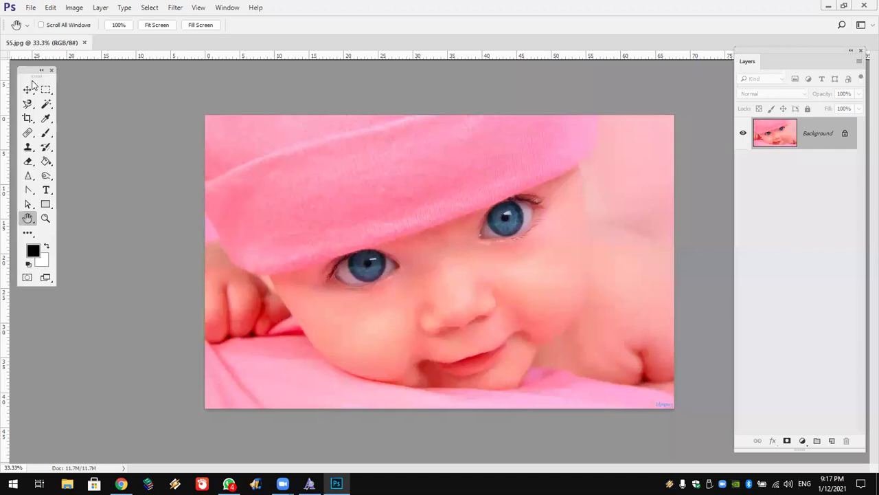
left_click_drag(19, 69, 90, 136)
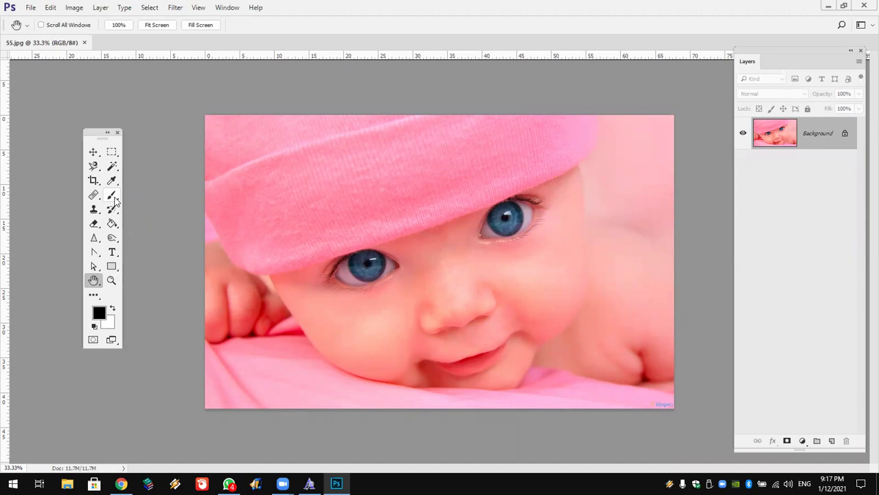
left_click(113, 197)
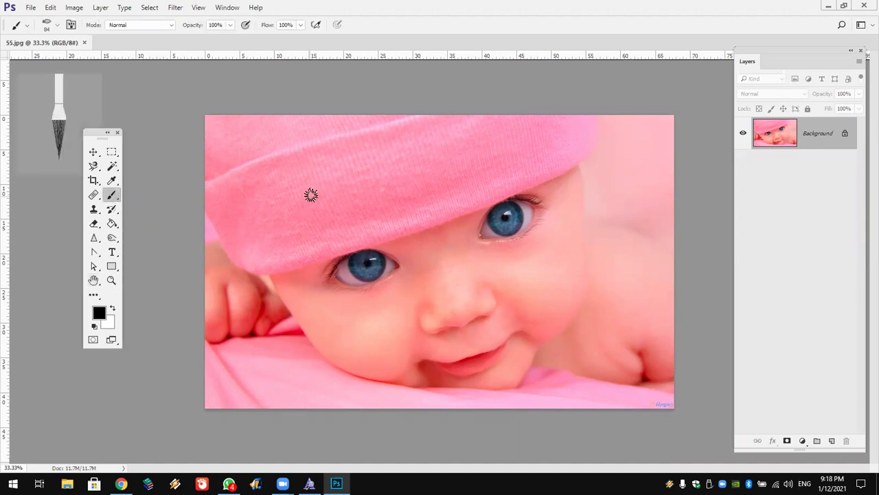
Paint a black test stroke across the hat toward the left eye, then undo it
left_click_drag(340, 177, 476, 194)
left_click_drag(370, 200, 359, 230)
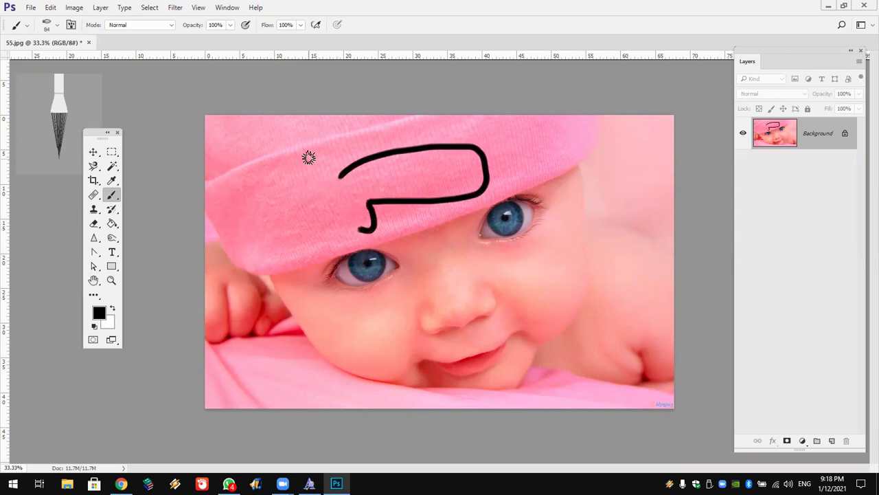
key("ctrl+z")
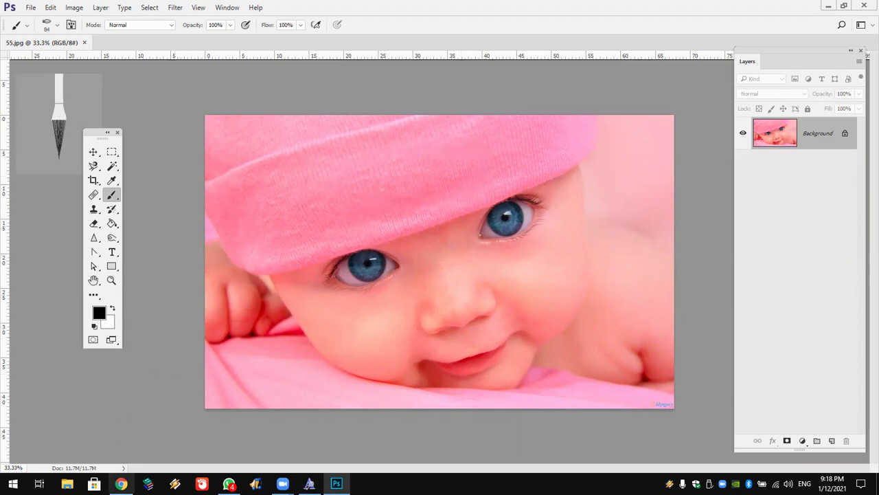
left_click(121, 484)
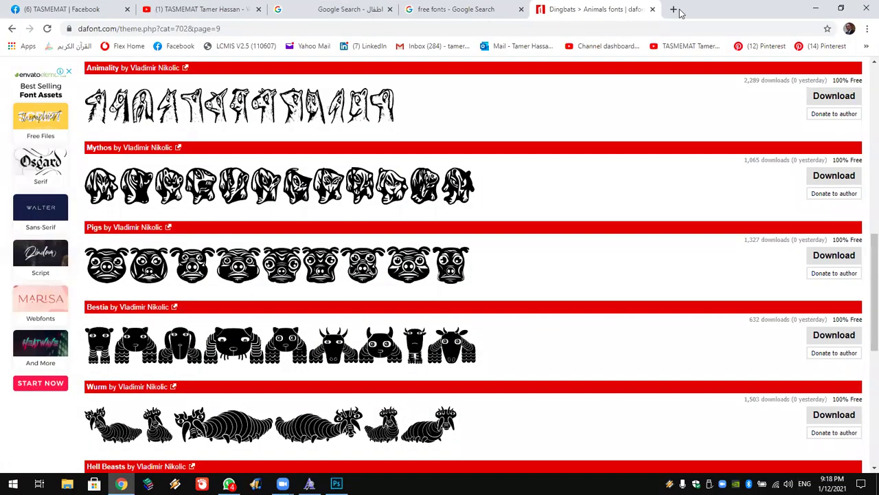
In a new Chrome tab, search Google for 'free photoshop brushes'
key("ctrl+t")
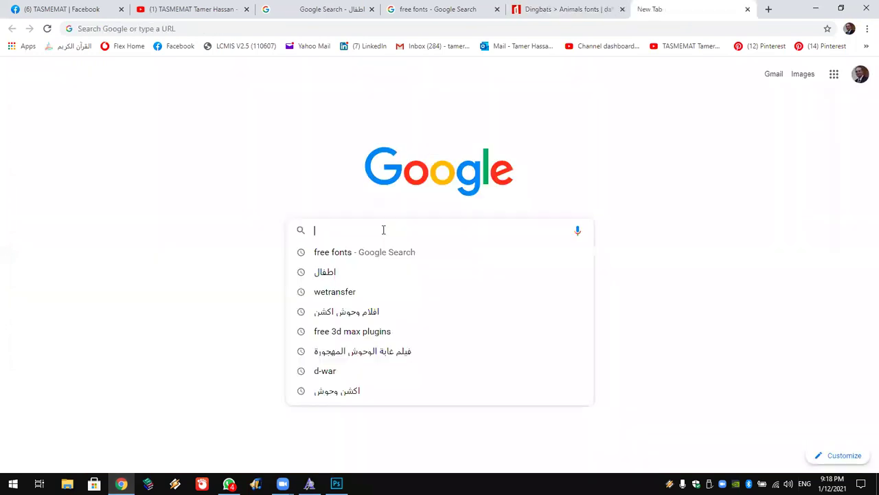
type("free ")
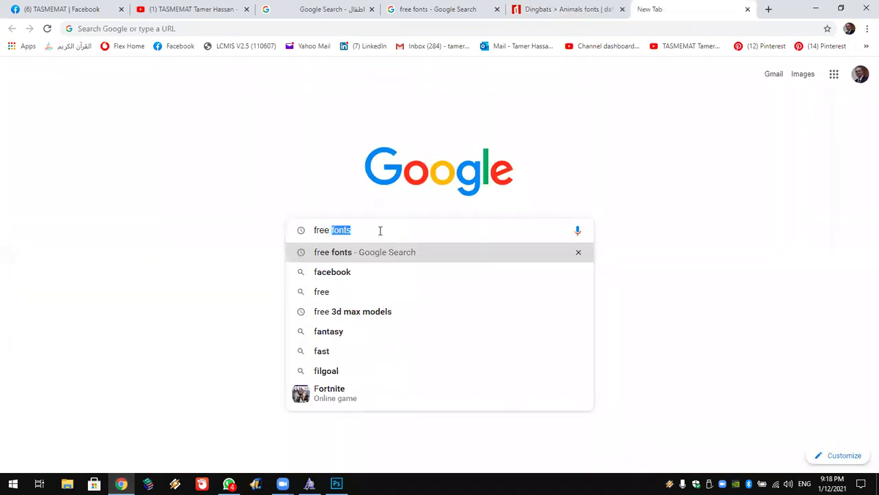
type("photoshop ")
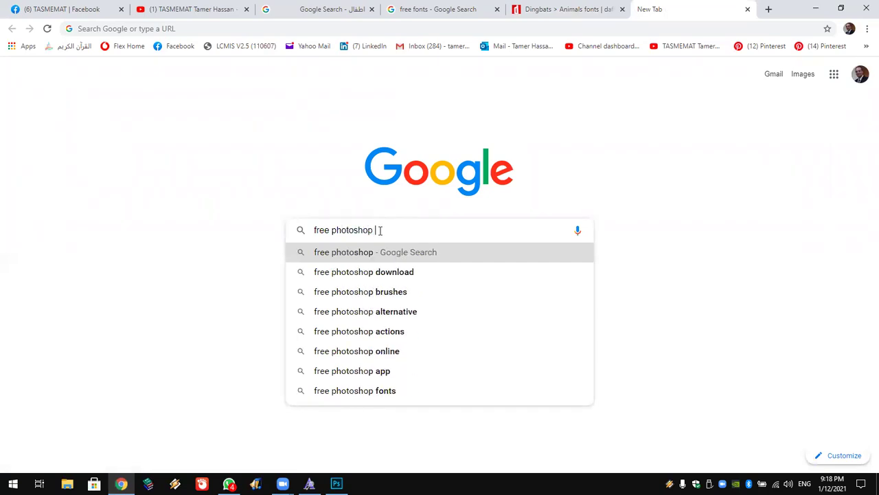
type("br")
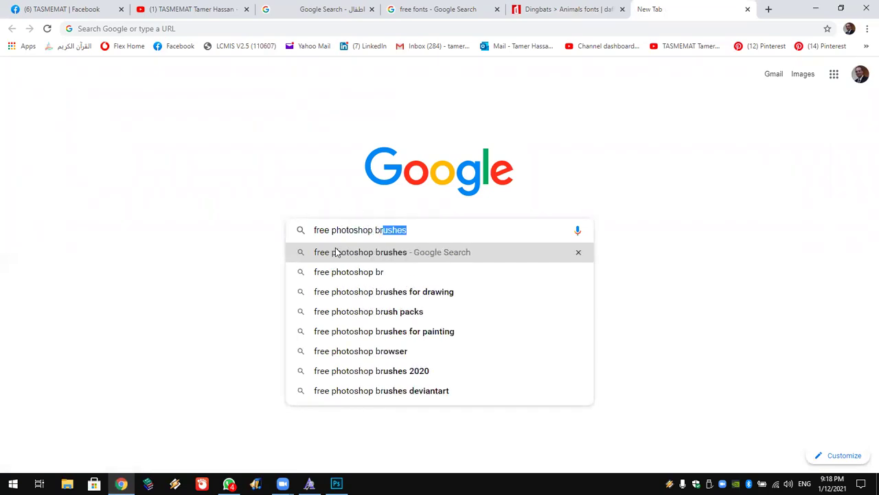
left_click(336, 252)
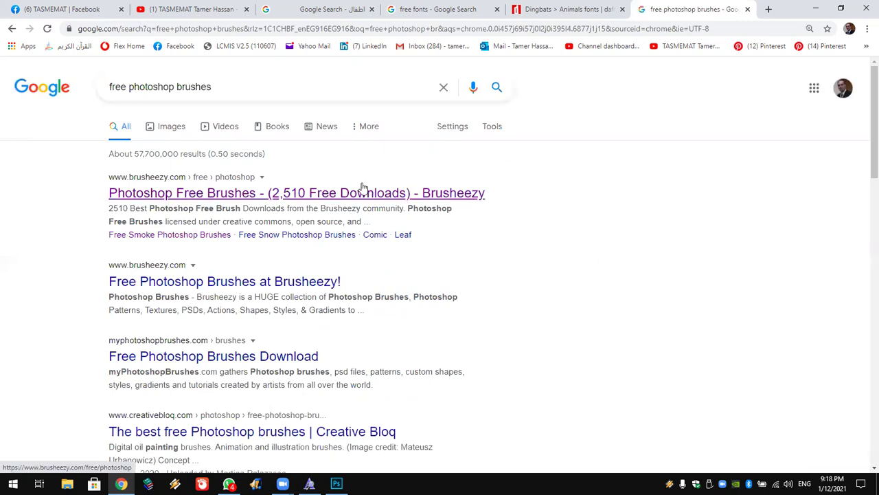
Open the Brusheezy result and start downloading the Free Lightning Photoshop Brushes 2 pack
left_click(273, 199)
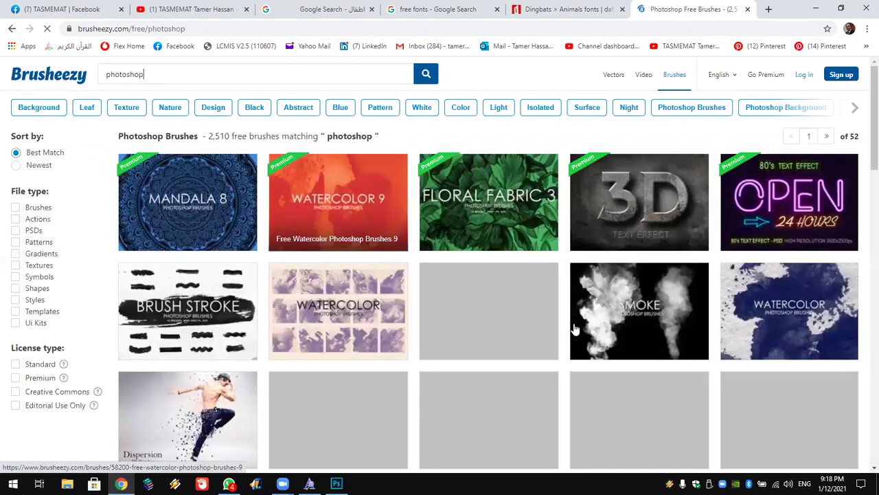
scroll(485, 225, "down", 3)
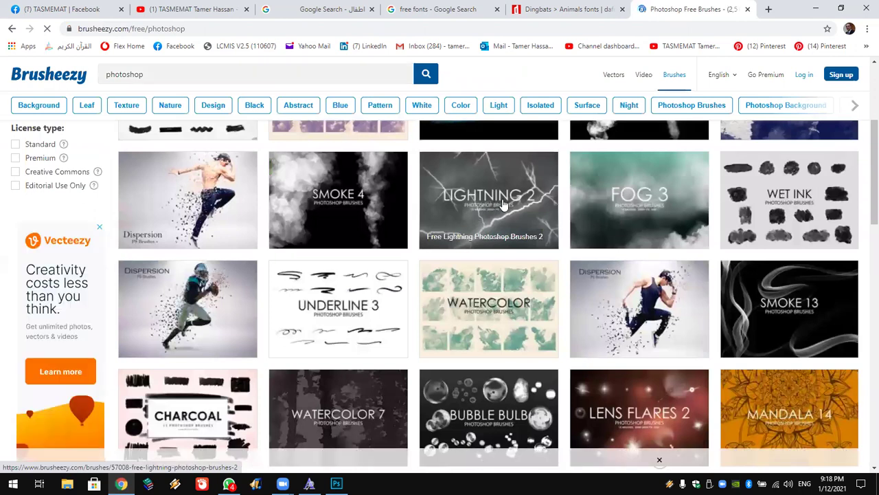
left_click(503, 204)
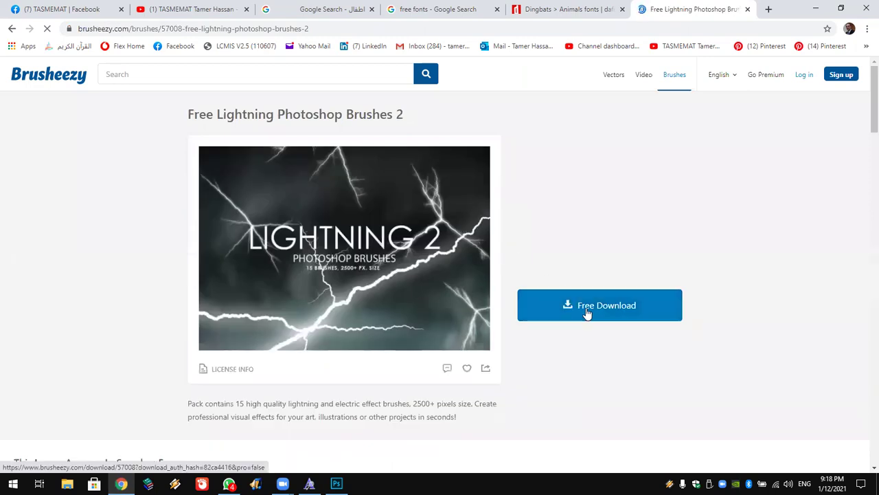
left_click(588, 312)
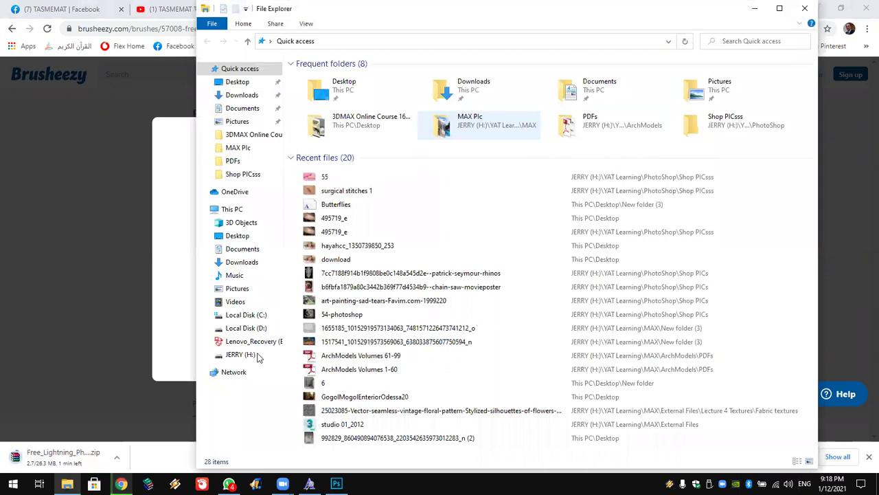
Copy the light-effects brush file from the H: drive's PhotoShop\Brushes folder
left_click(258, 356)
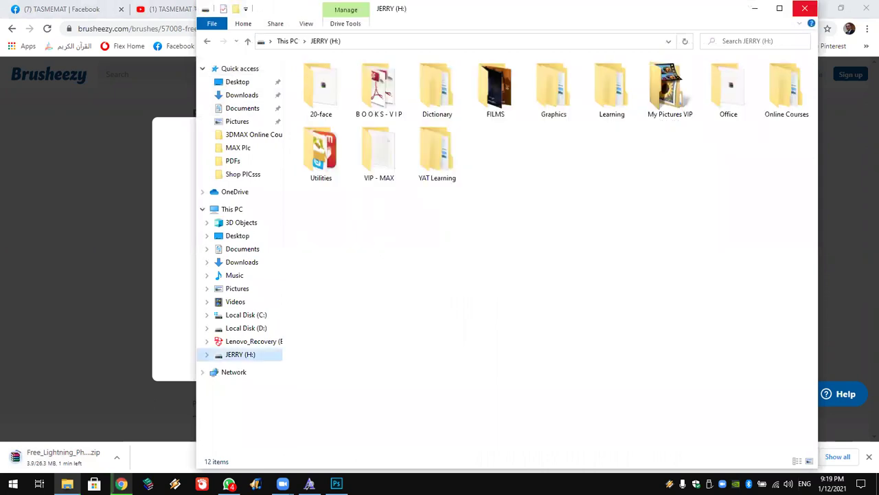
key("super+d")
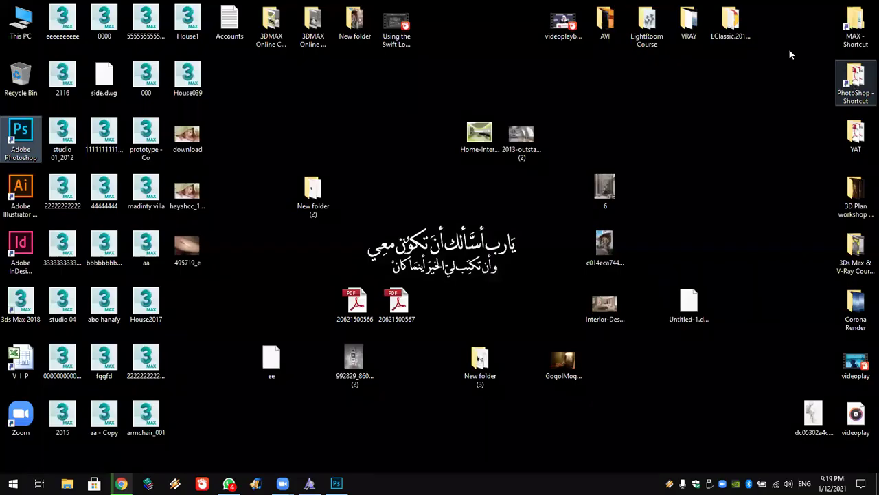
key("super+d")
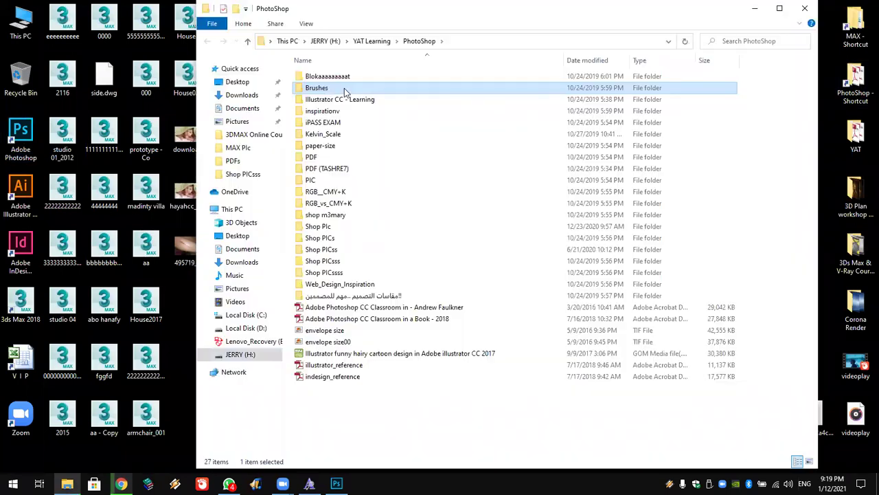
double_click(384, 12)
key("Return")
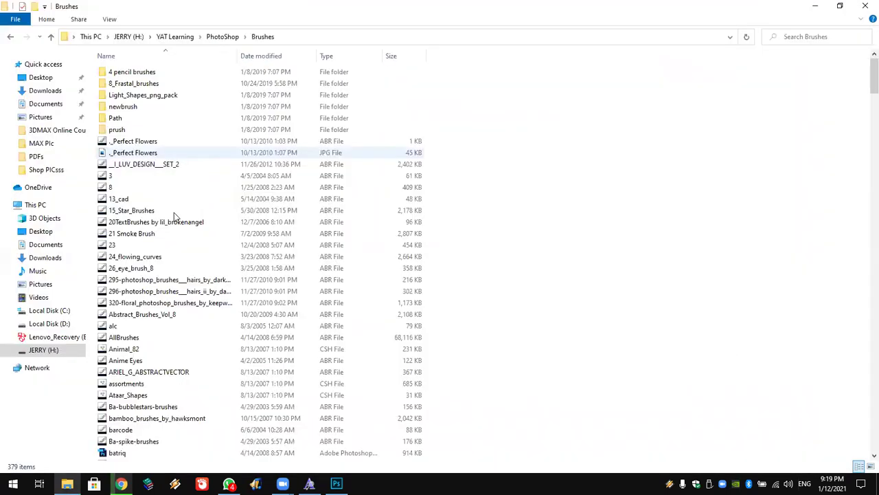
key("l")
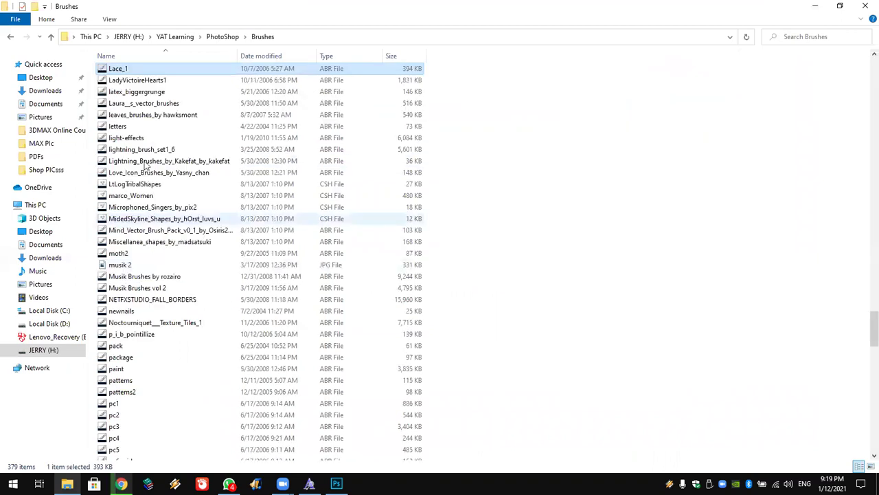
key("Down")
key("Down")
key("Down")
key("Down")
key("Down")
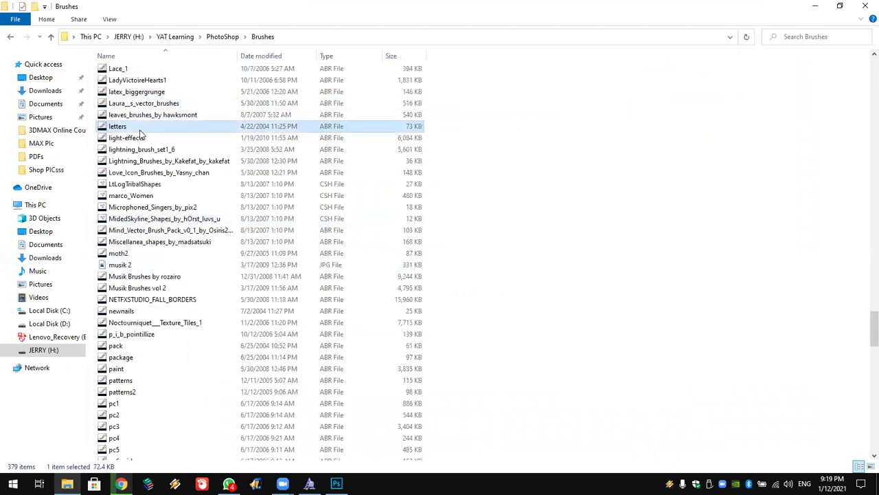
key("Down")
key("Down")
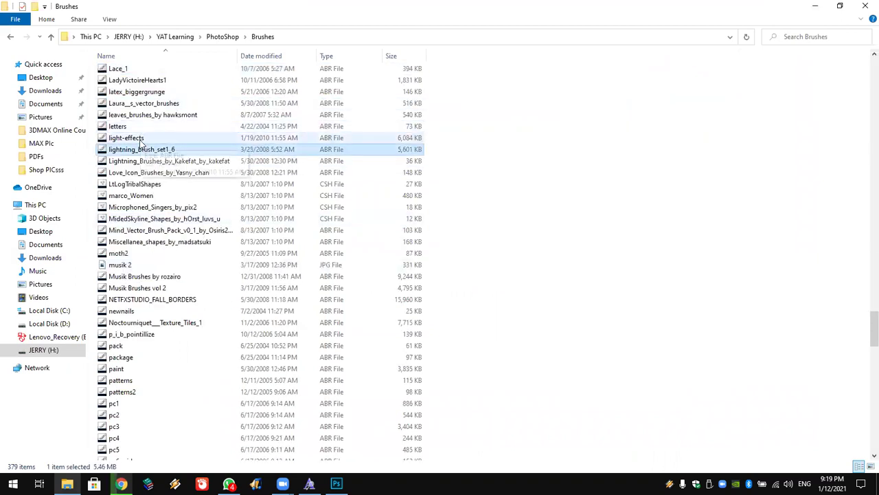
right_click(140, 141)
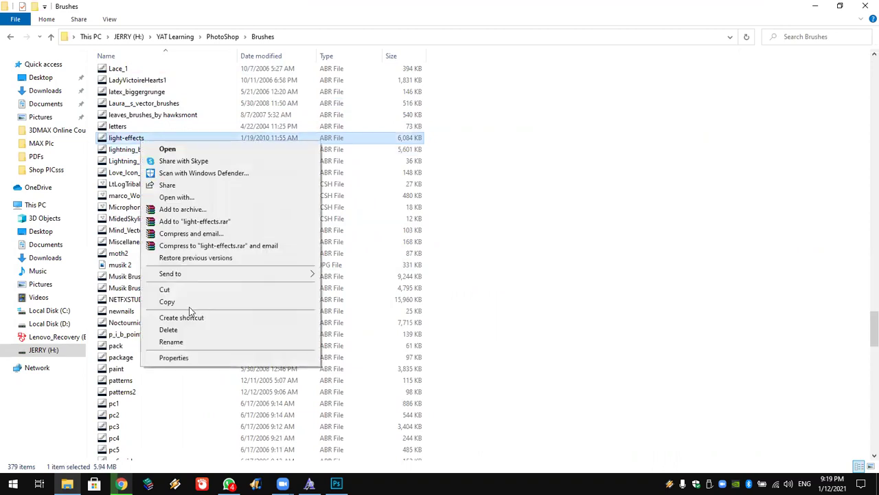
left_click(190, 300)
Paste the light-effects brush file into New folder (3) on the desktop
key("super+d")
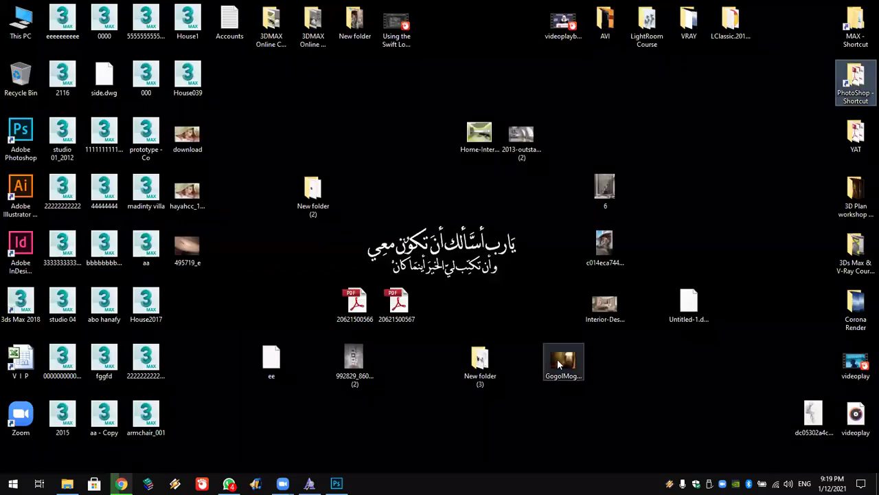
double_click(479, 360)
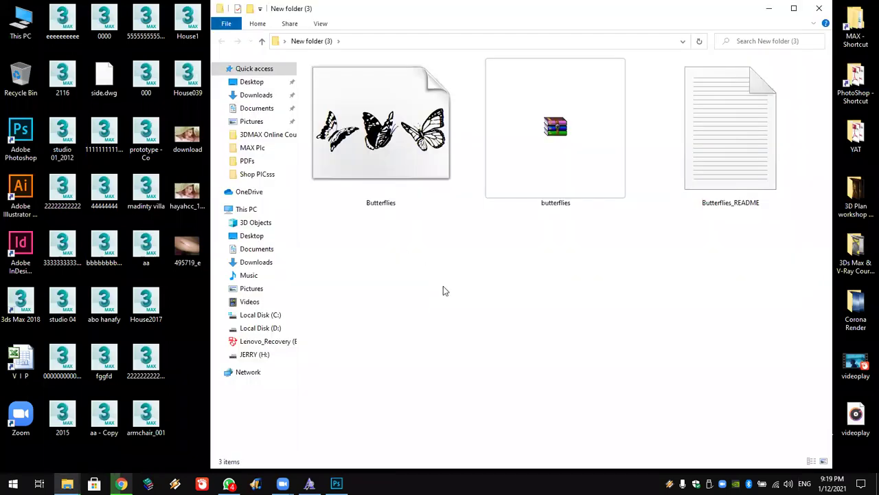
right_click(443, 291)
left_click(462, 325)
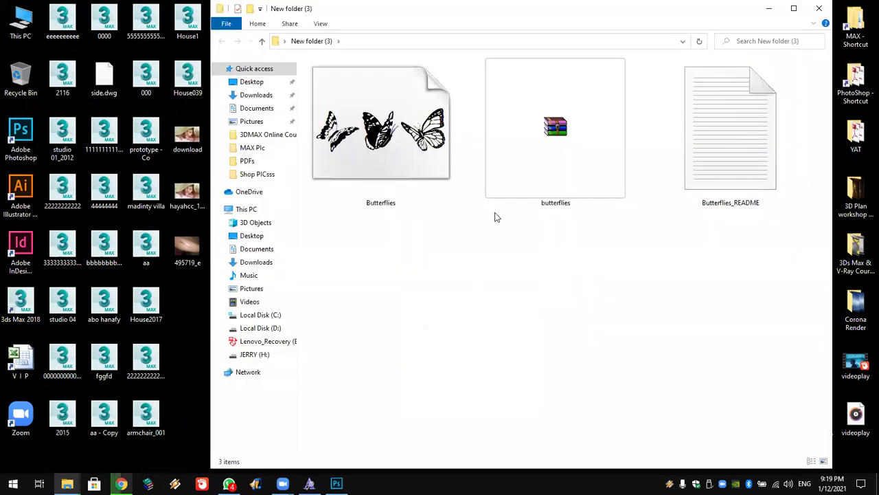
left_click(555, 134)
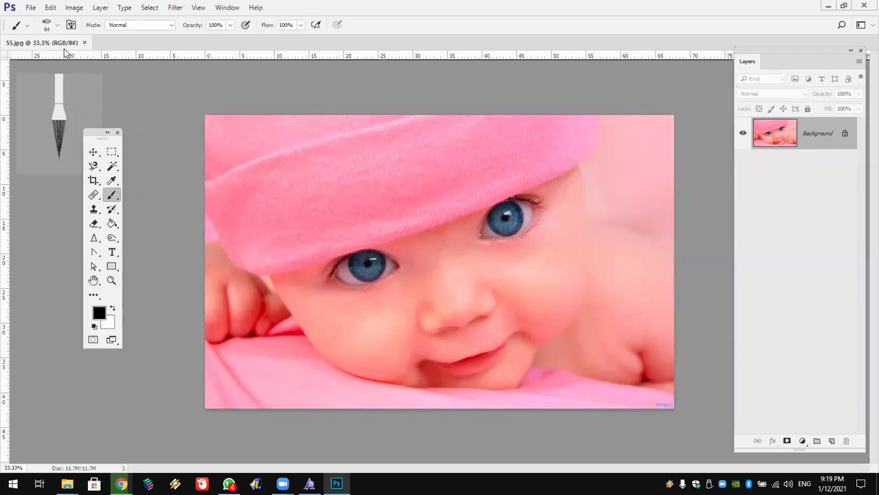
left_click(58, 28)
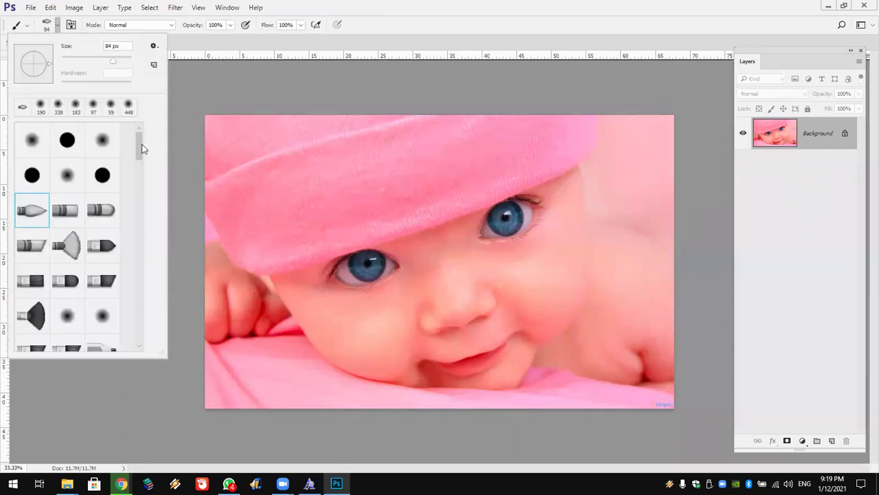
scroll(159, 353, "down", 10)
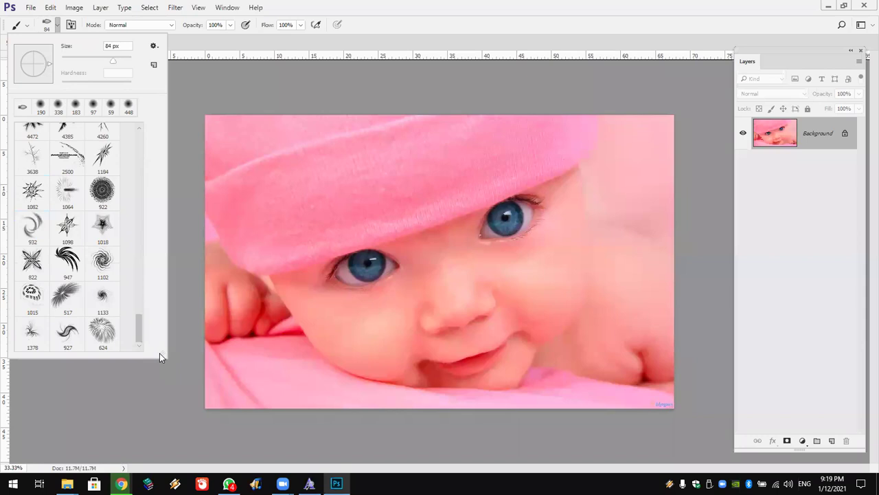
scroll(154, 326, "down", 2)
scroll(152, 315, "up", 3)
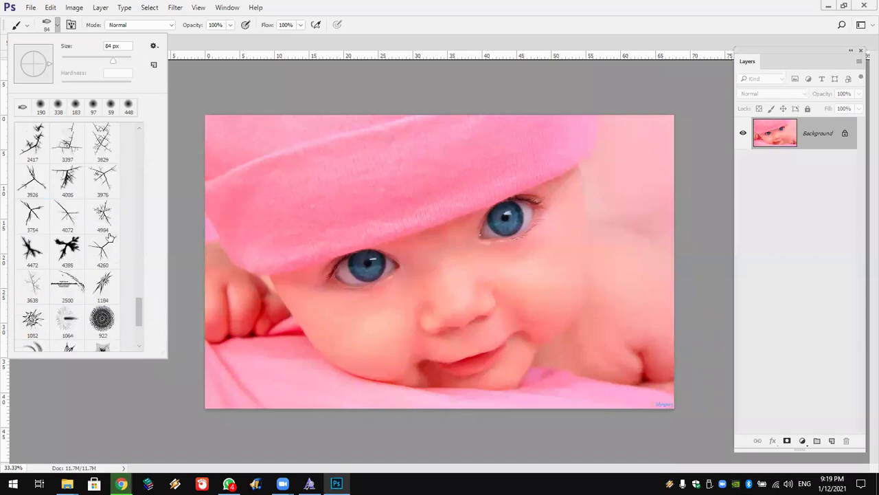
left_click(100, 182)
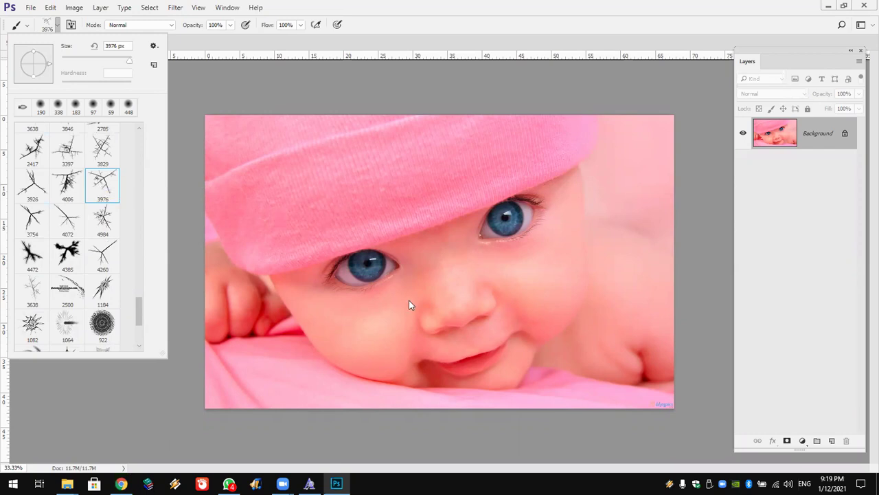
left_click(344, 4)
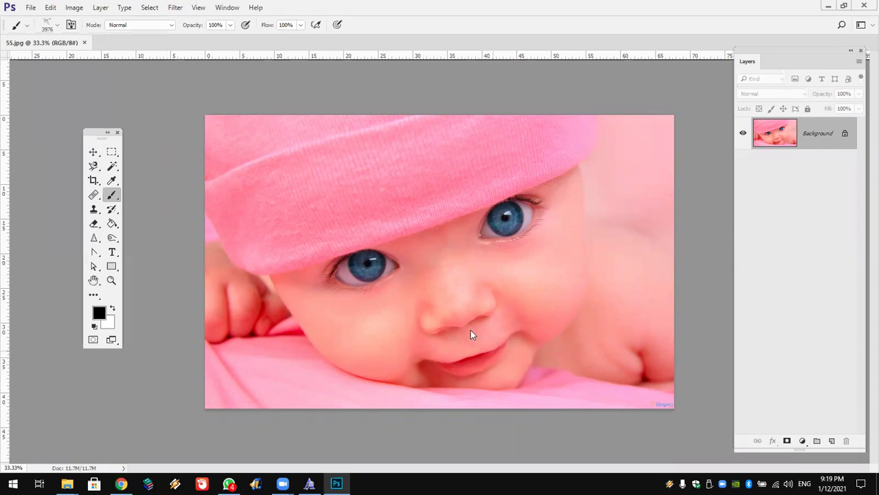
left_click(469, 269)
left_click(439, 279)
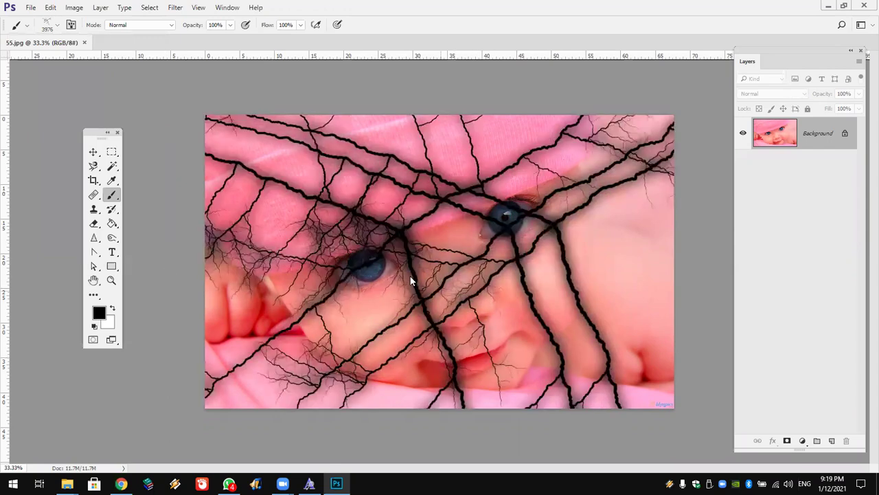
key("F12")
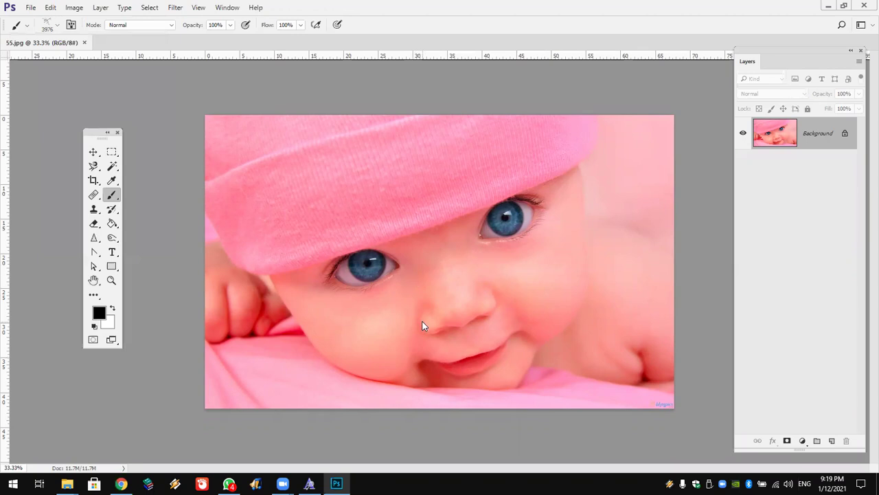
left_click(422, 326)
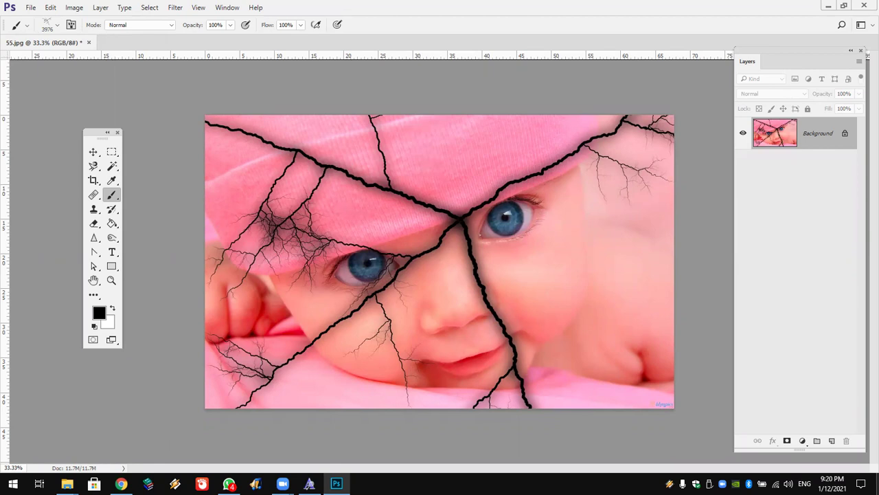
key("ctrl+z")
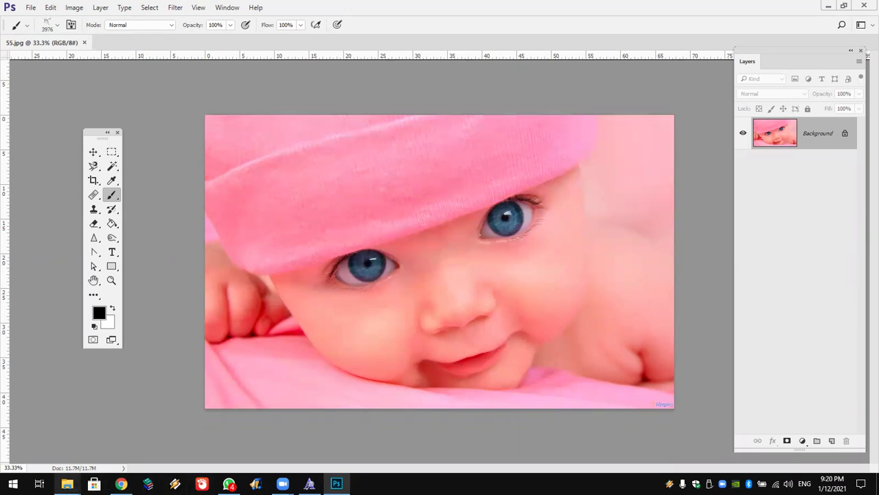
Switch the Brushes folder window to Extra large icons view
mouse_move(67, 484)
left_click(88, 445)
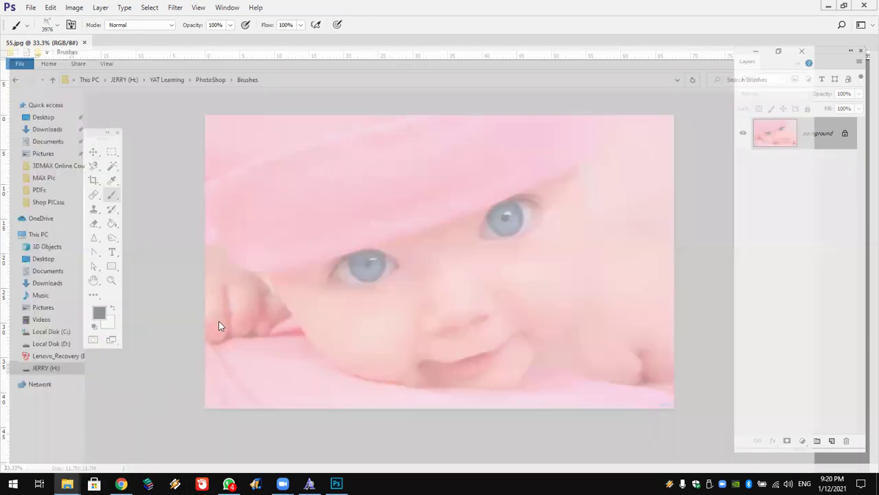
left_click(133, 210)
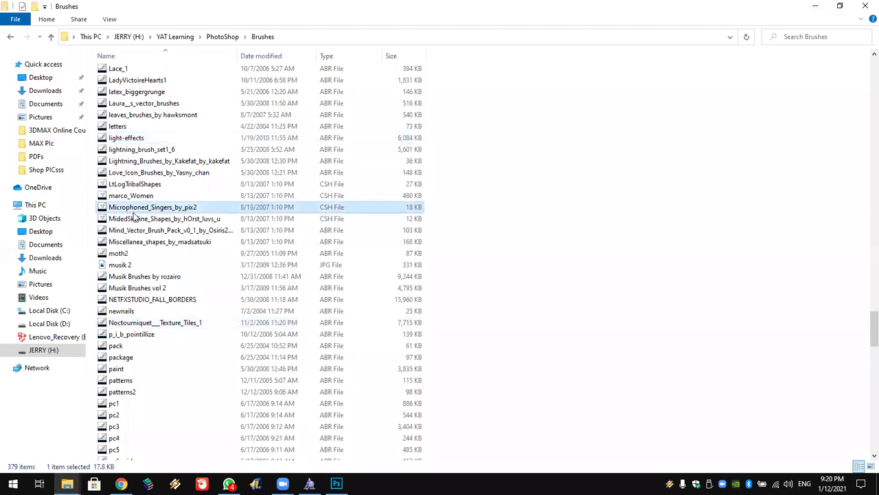
key("s")
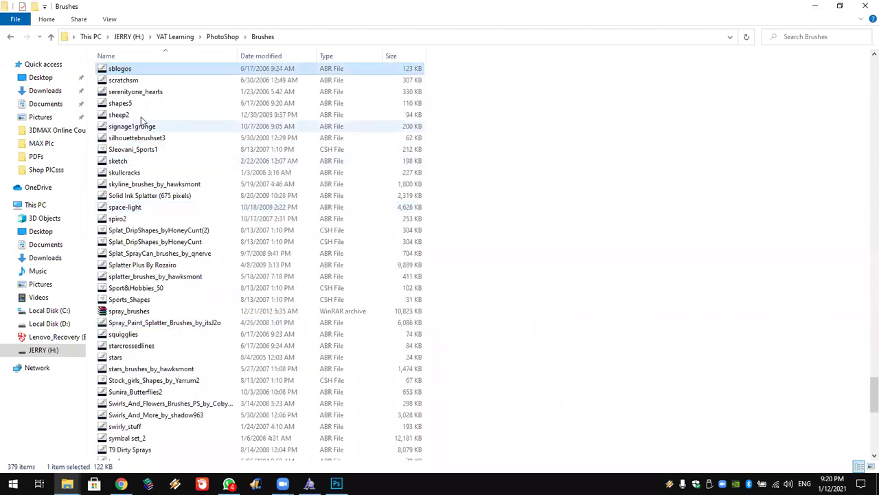
left_click(127, 160)
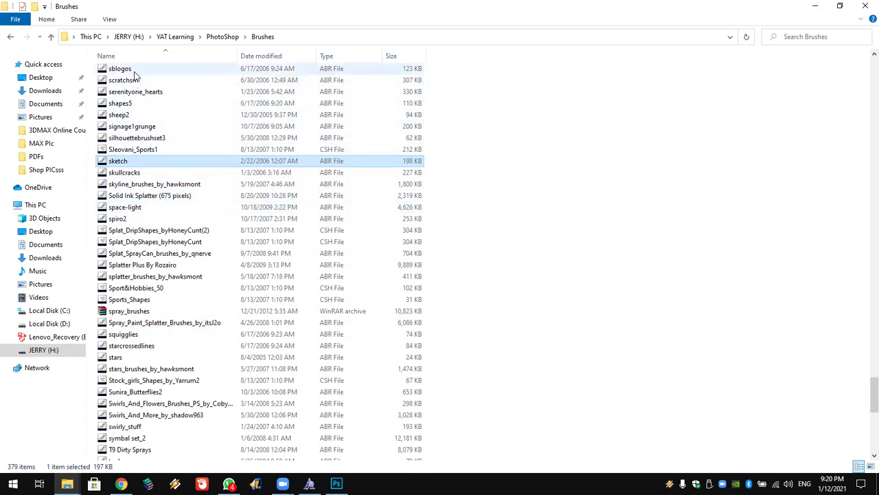
right_click(462, 168)
mouse_move(522, 176)
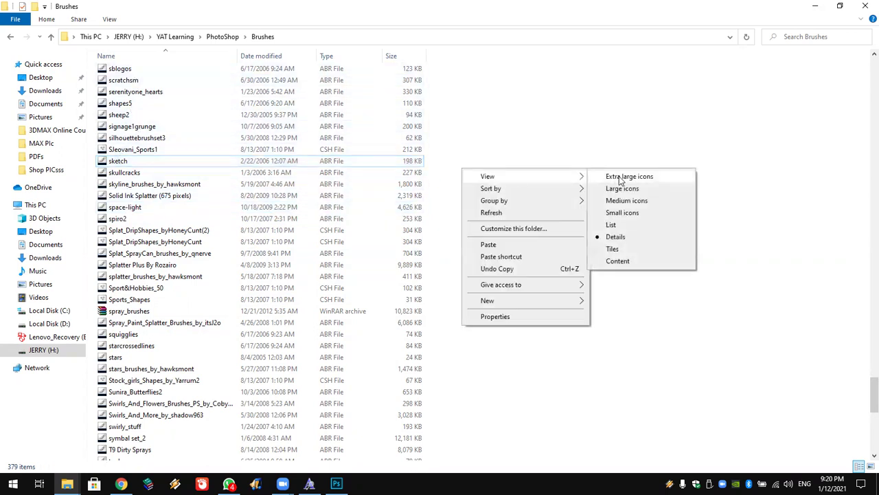
left_click(620, 177)
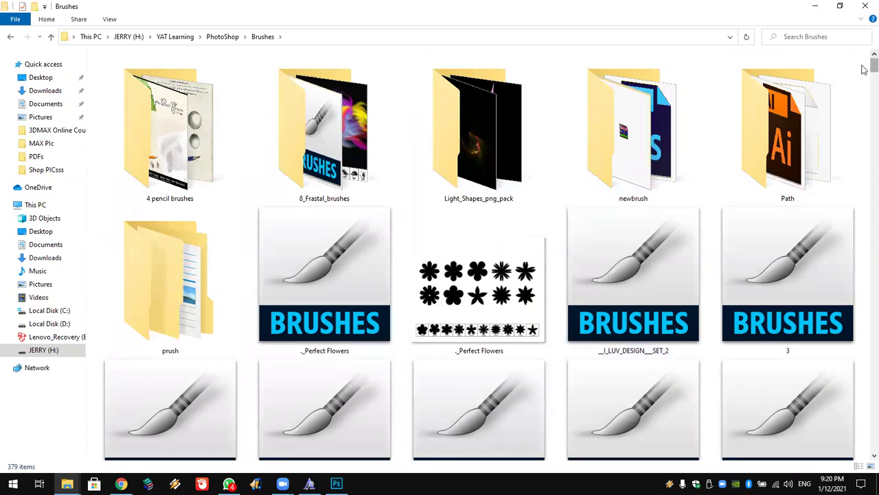
Scroll to the 26_eye_brush_8 brush set and load it into Photoshop
scroll(864, 70, "down", 3)
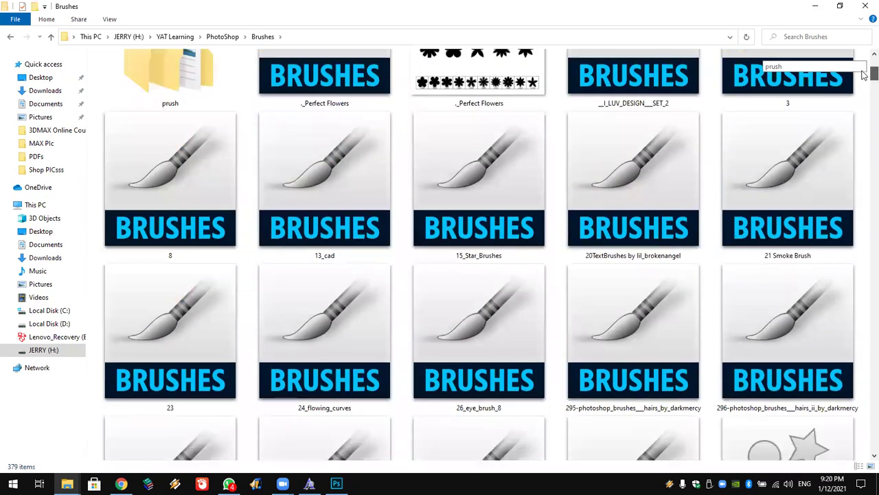
scroll(864, 76, "down", 3)
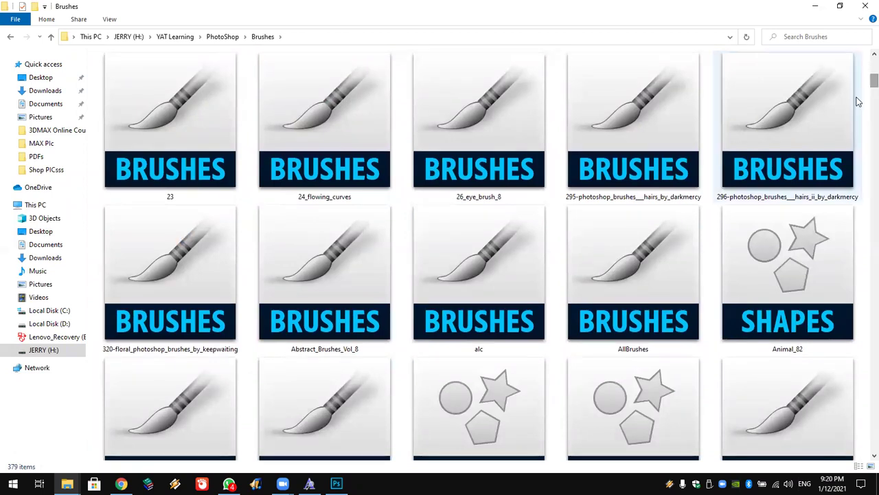
left_click(776, 135)
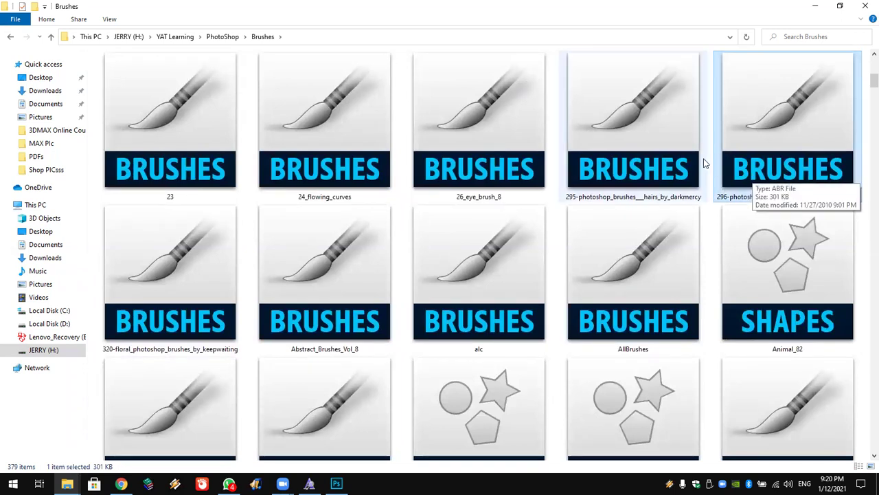
left_click(501, 133)
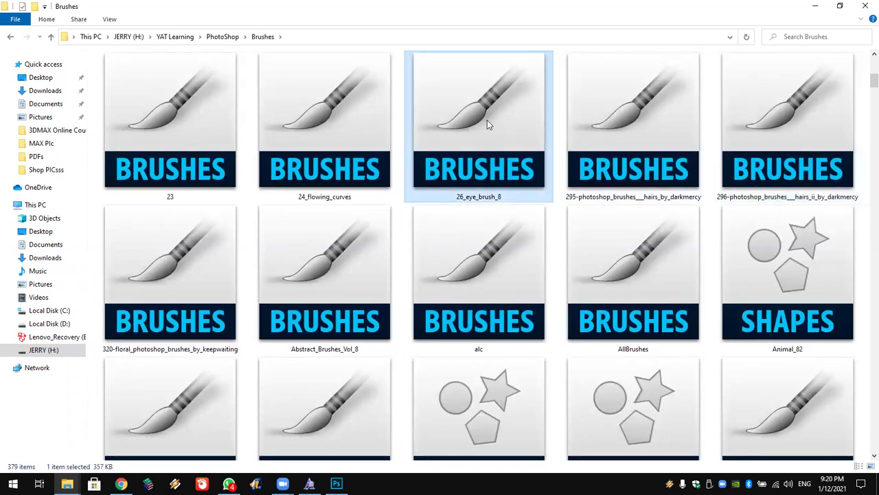
double_click(487, 120)
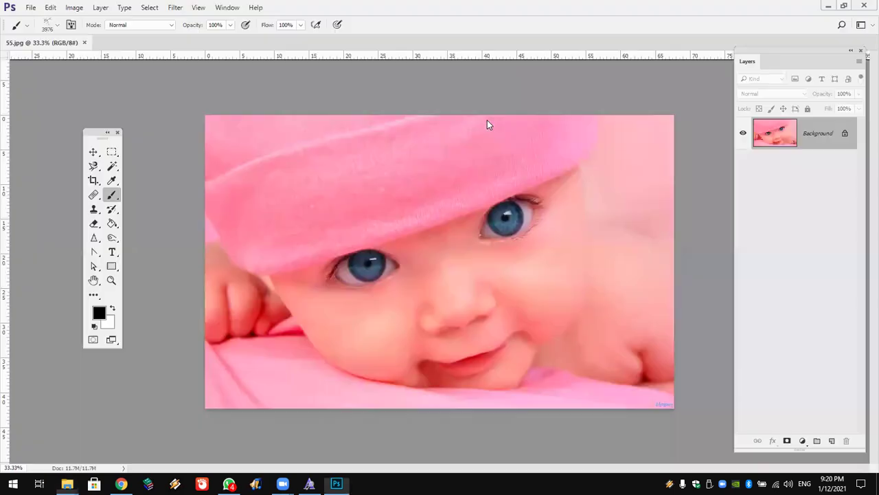
Scroll the Brush Preset picker to the new eye brush tips, then quit Photoshop
left_click(57, 27)
left_click_drag(140, 303, 139, 343)
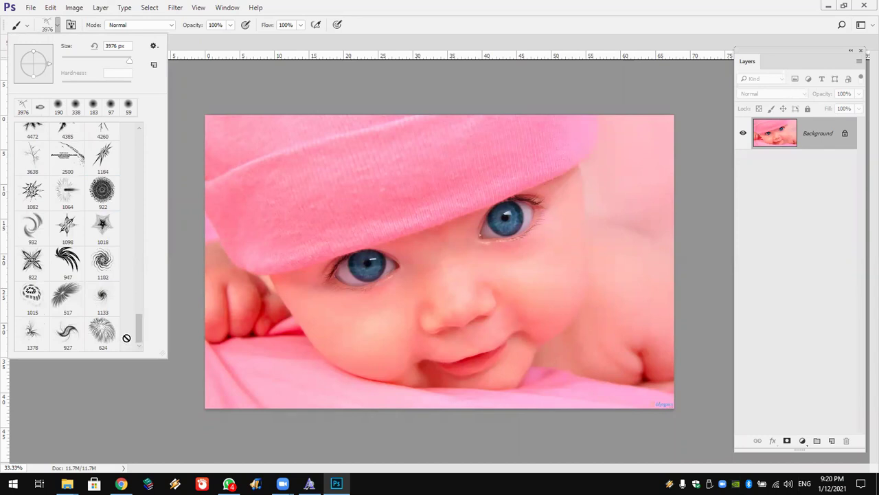
left_click(863, 7)
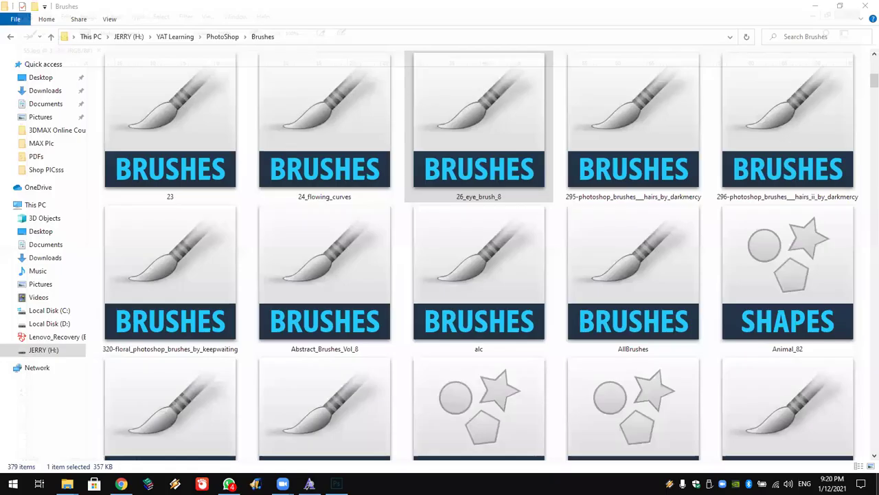
Relaunch Photoshop from its desktop shortcut
key("super+d")
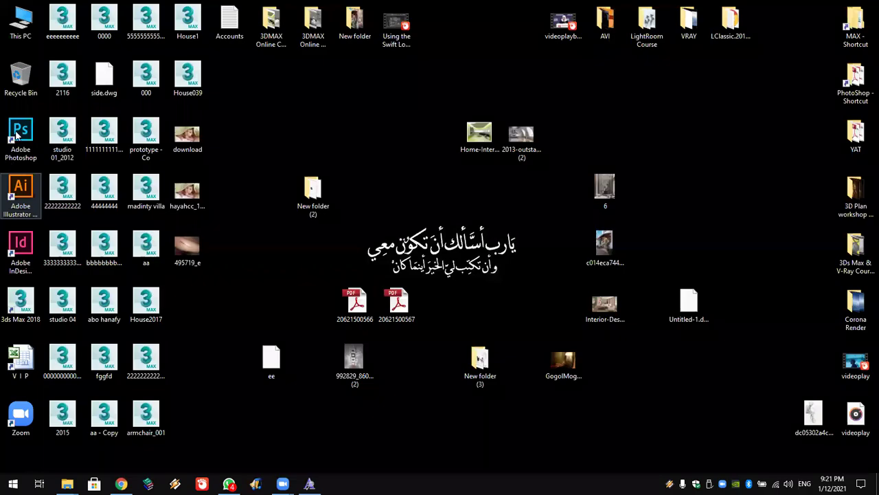
double_click(19, 134)
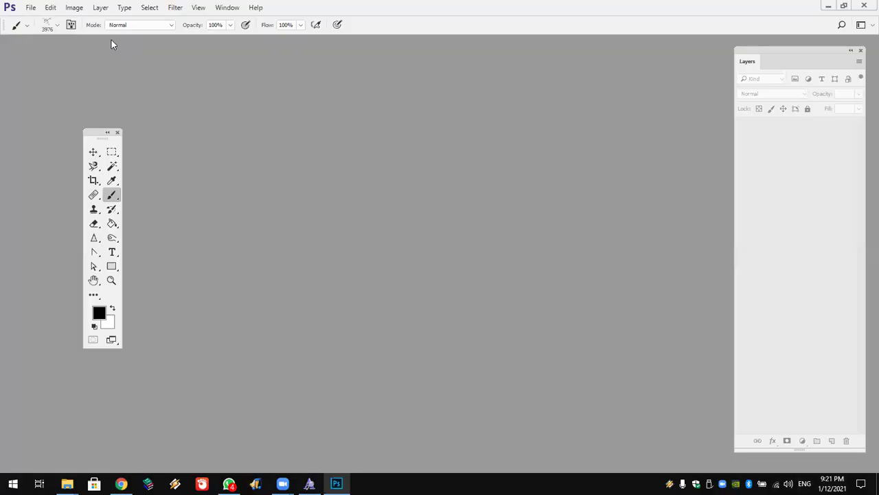
Reopen the baby photo 55.jpg through File > Open
left_click(31, 8)
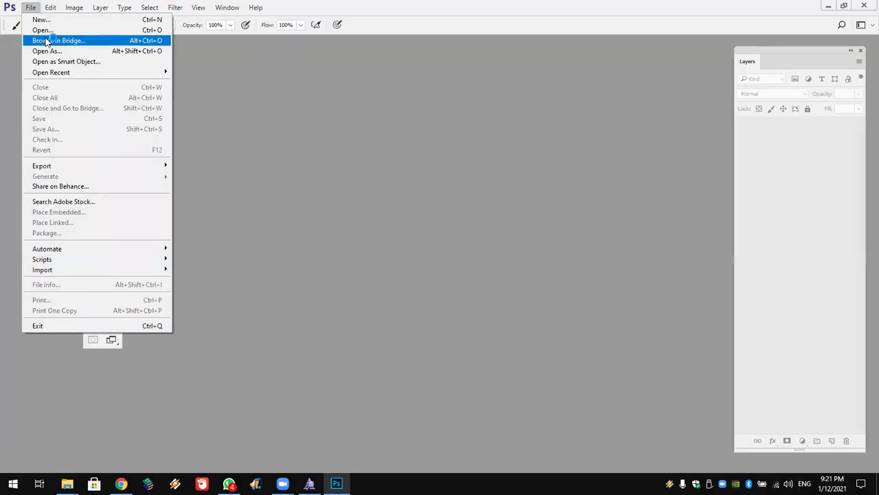
mouse_move(52, 72)
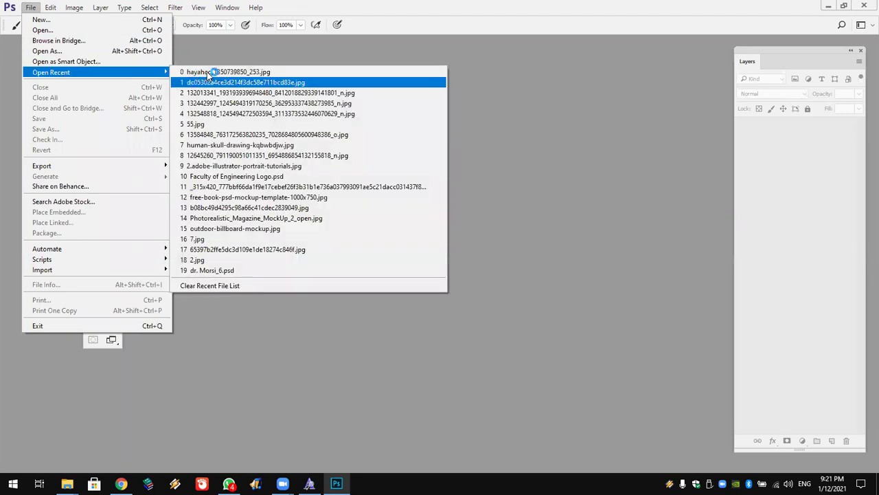
left_click(30, 8)
left_click(30, 8)
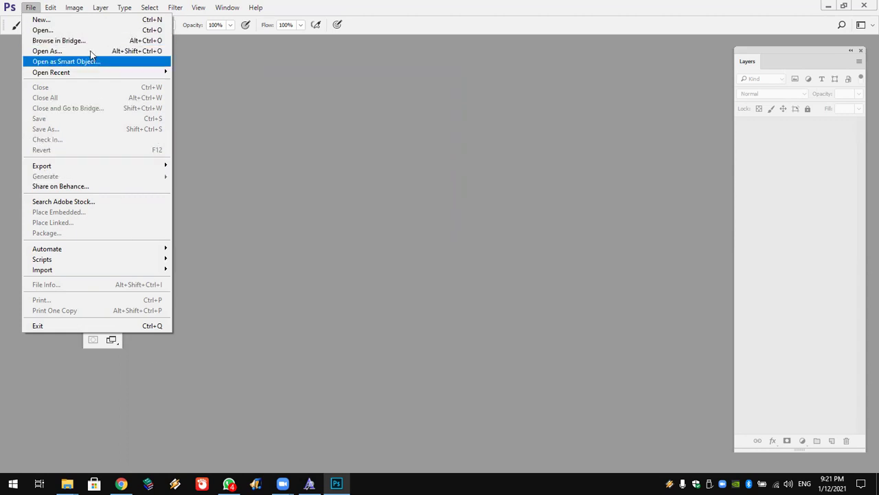
left_click(87, 30)
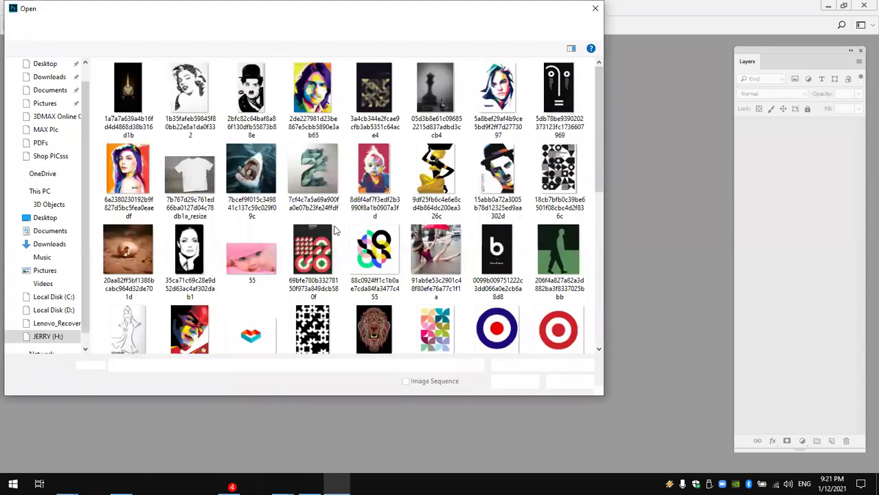
double_click(253, 265)
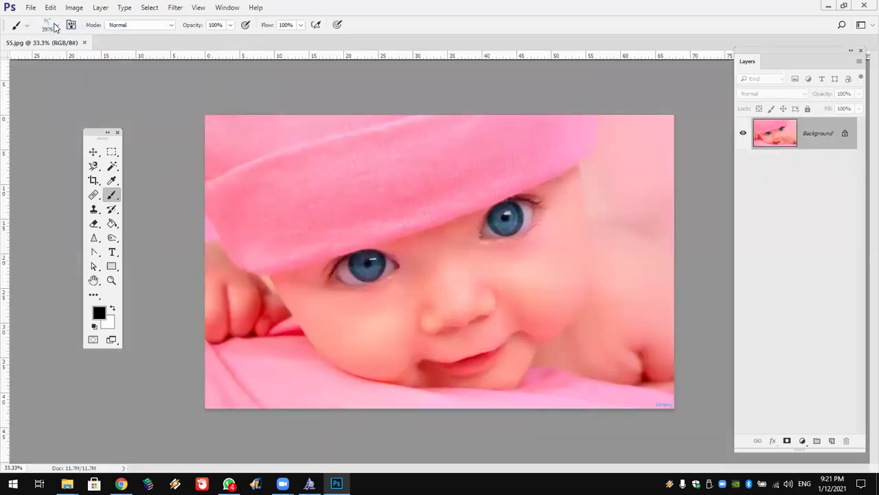
Select eye brush 391 (391 px) from the bottom of the brush presets
left_click(58, 26)
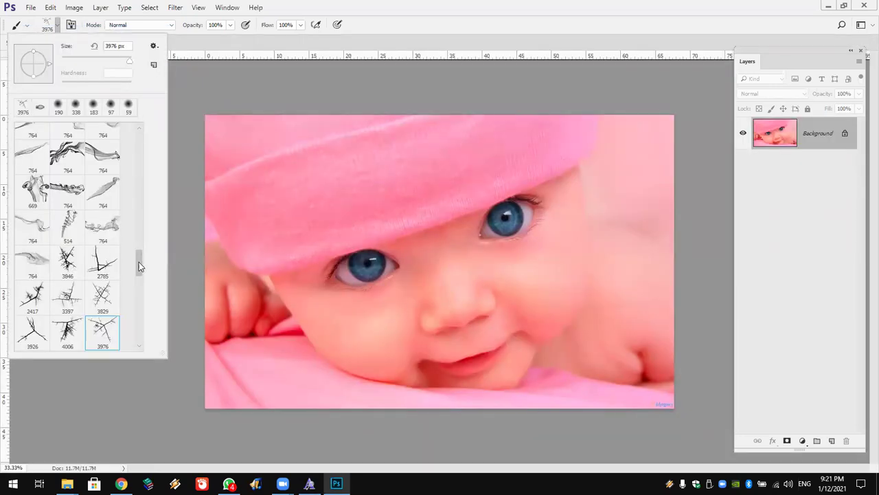
left_click_drag(139, 262, 141, 322)
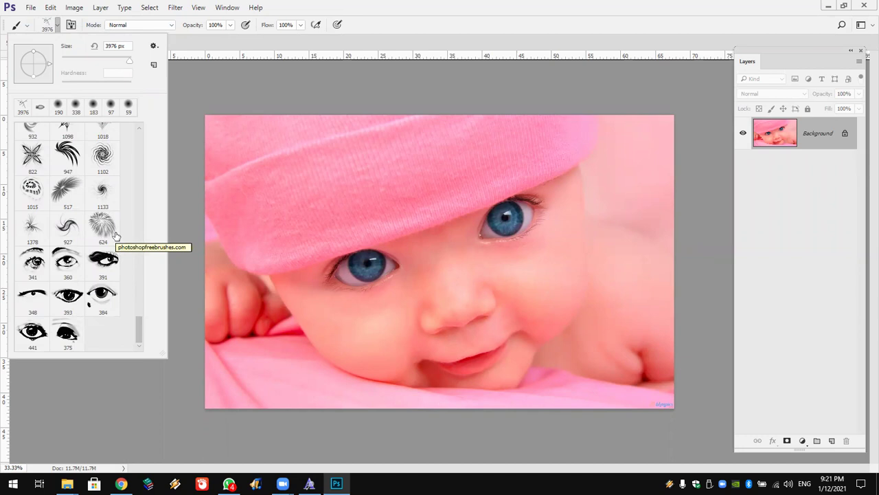
left_click(111, 264)
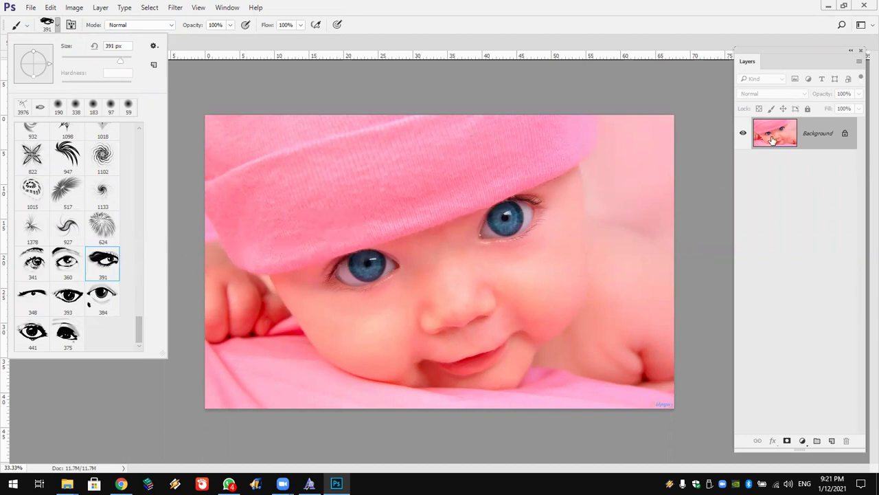
left_click_drag(807, 57, 778, 52)
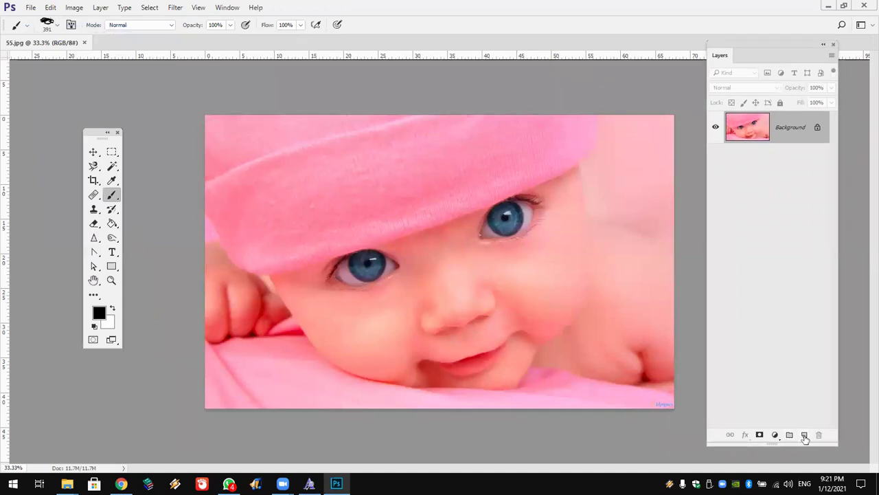
On a new layer, stamp and reposition eye stamps, then remove a stray spiral stroke
left_click(804, 435)
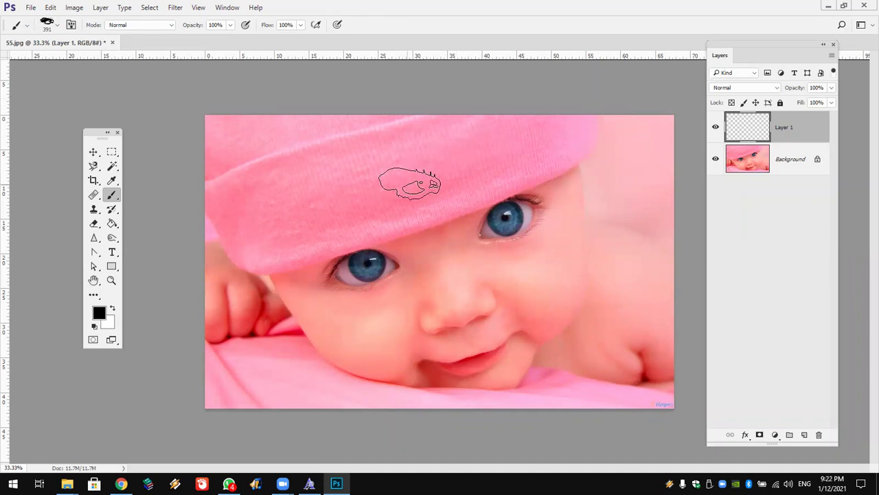
left_click(398, 195)
mouse_move(283, 483)
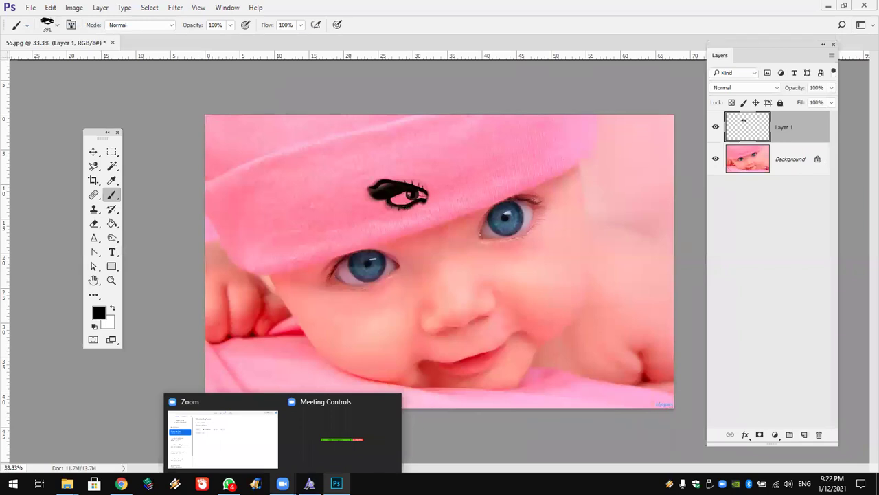
left_click(95, 153)
mouse_move(372, 185)
left_mouse_down()
mouse_move(254, 215)
mouse_move(242, 202)
left_mouse_up()
left_click(112, 195)
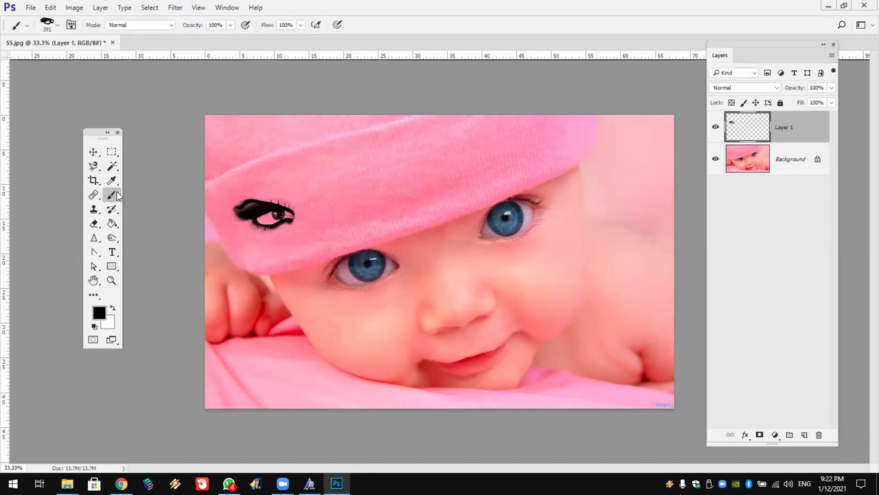
left_click(429, 223)
mouse_move(317, 218)
left_mouse_down()
mouse_move(353, 342)
mouse_move(372, 263)
left_mouse_up()
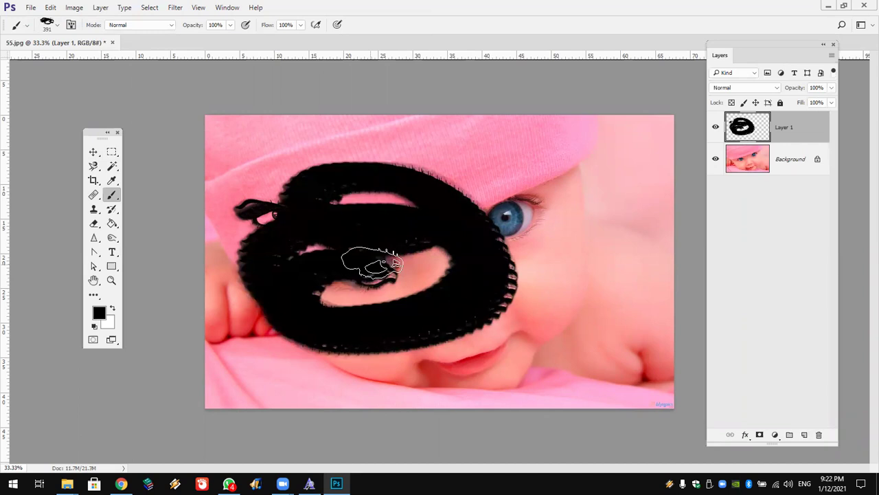
key("F12")
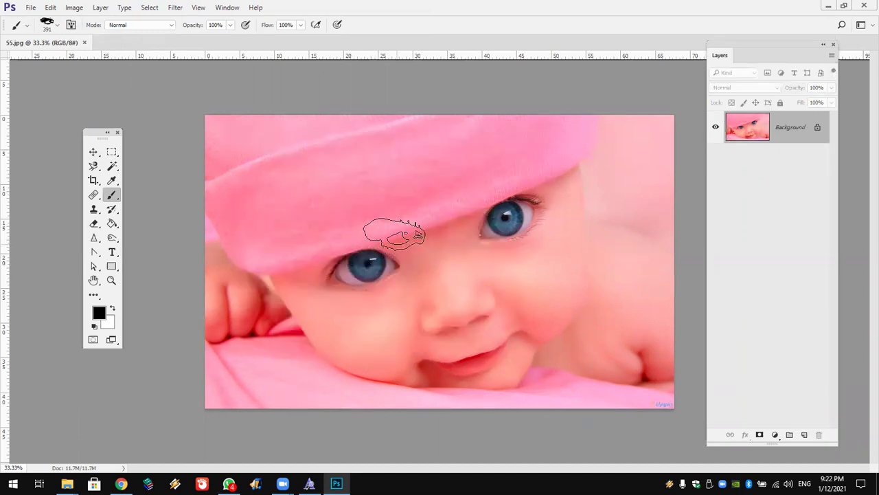
Stamp the eye brush on the pink hat and zoom in on it
left_click(391, 199)
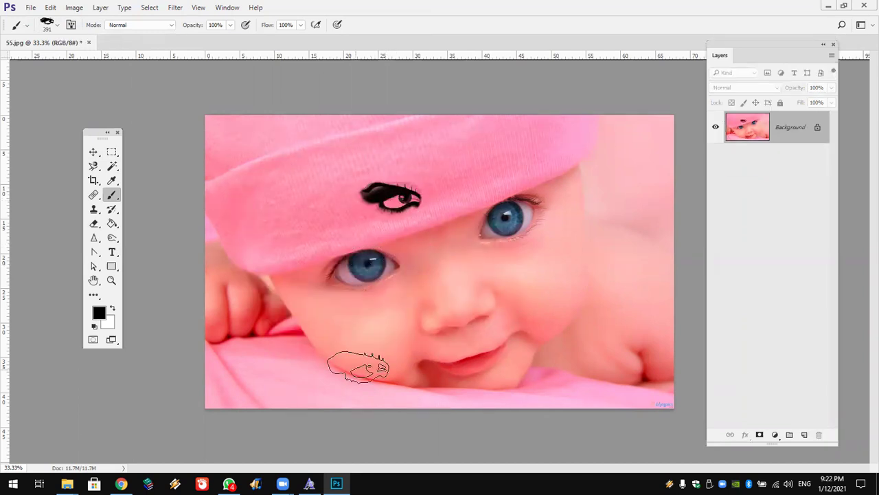
left_click(111, 279)
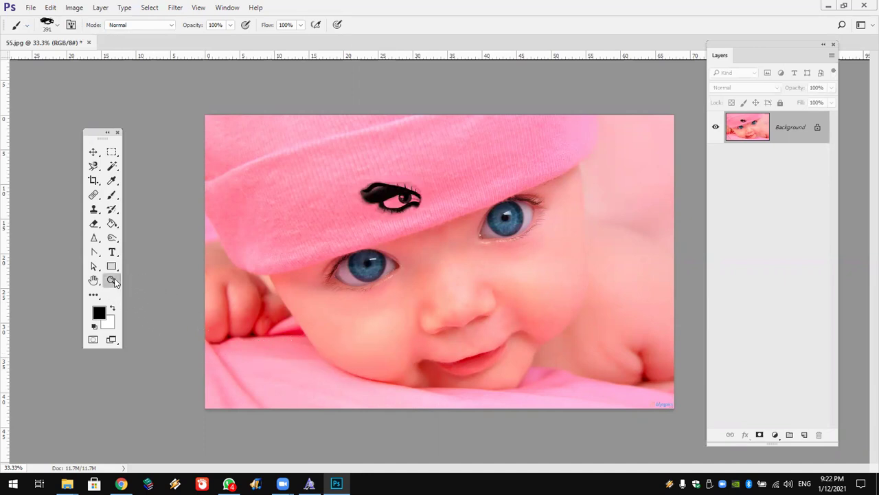
left_click(445, 190)
left_click(426, 186)
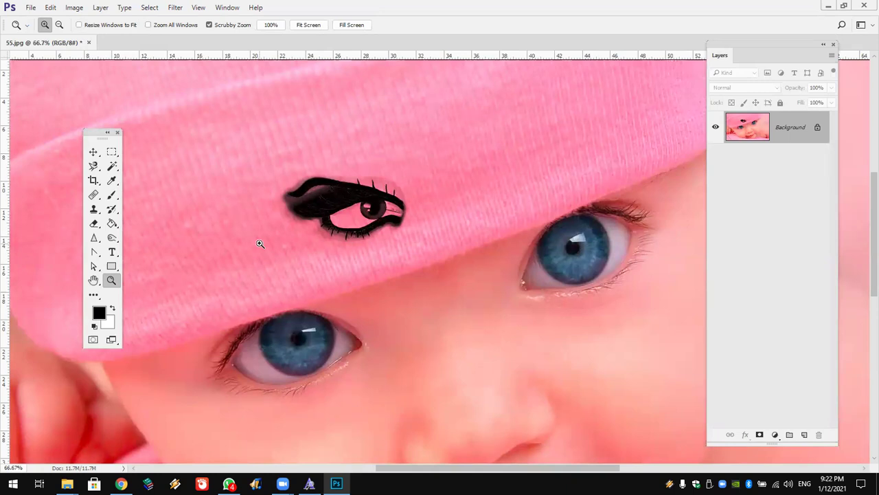
left_click(121, 484)
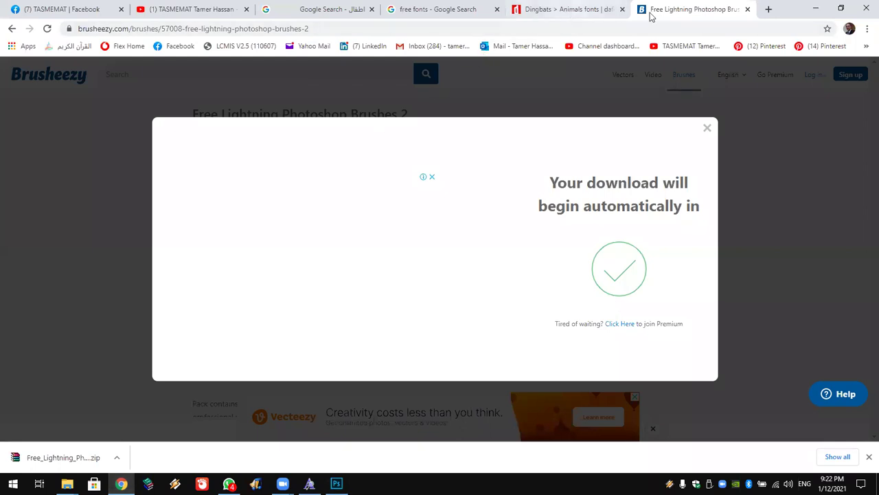
Download the Free Lens Flares Photoshop Brushes 2 pack from Brusheezy's search results
left_click(11, 29)
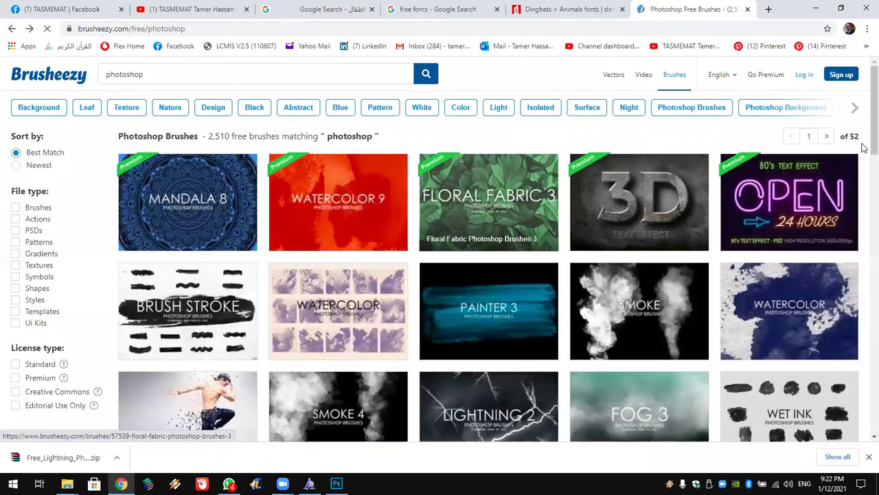
scroll(863, 148, "down", 3)
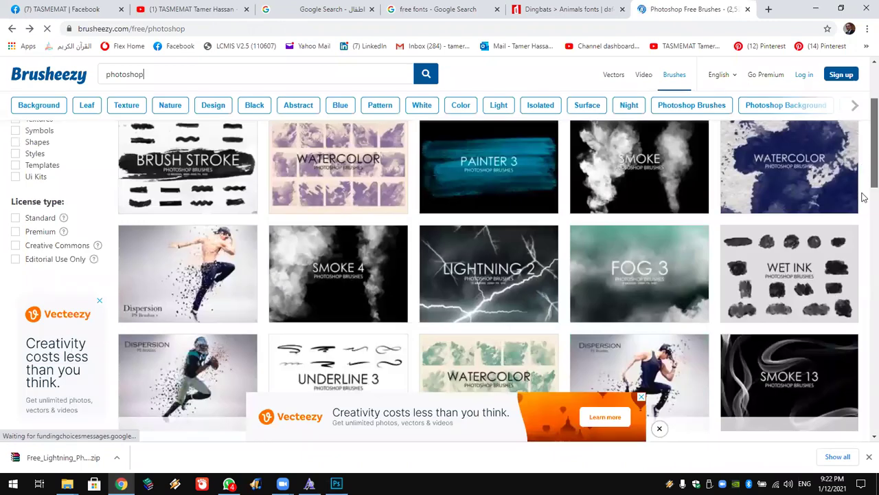
scroll(863, 208, "down", 3)
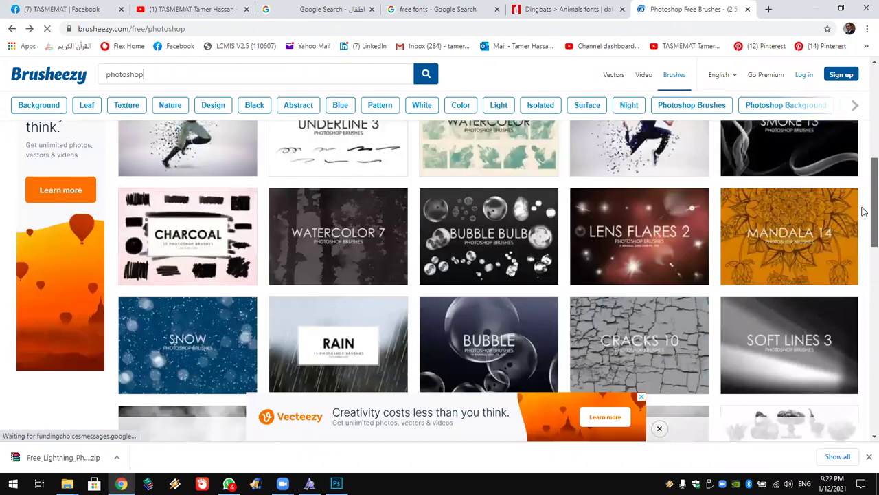
scroll(863, 213, "down", 2)
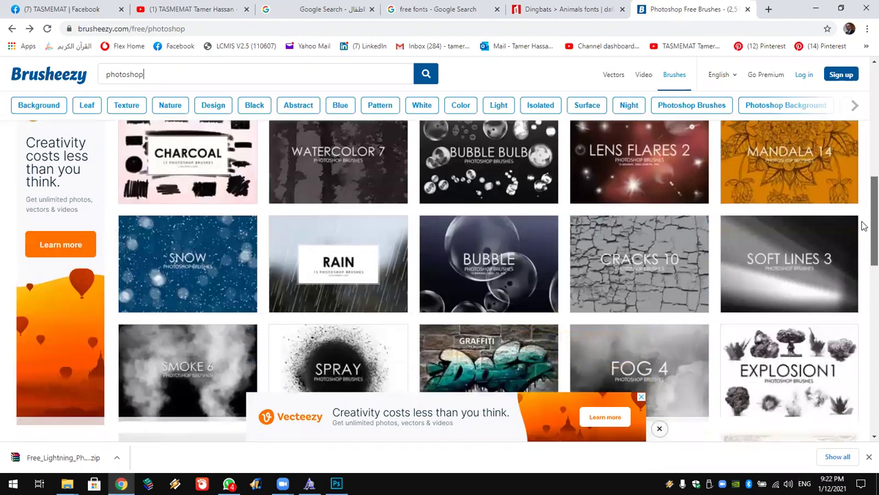
scroll(864, 227, "up", 1)
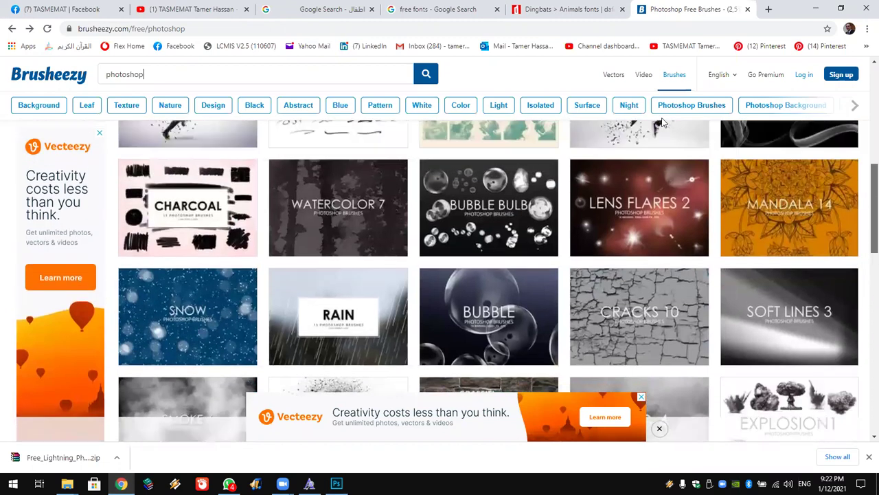
scroll(864, 204, "up", 1)
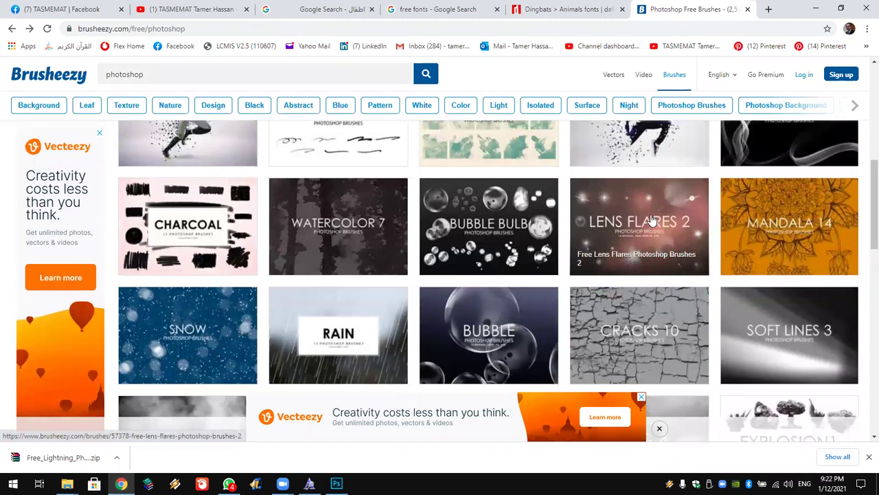
left_click(652, 219)
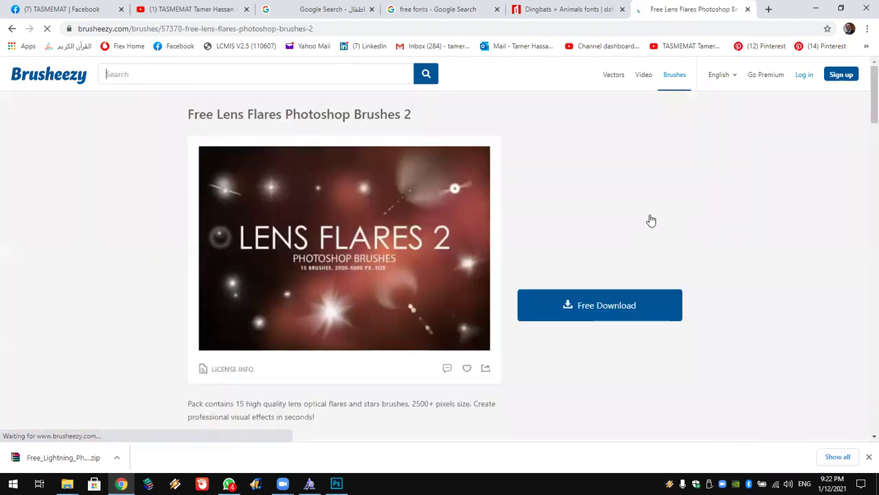
left_click(624, 311)
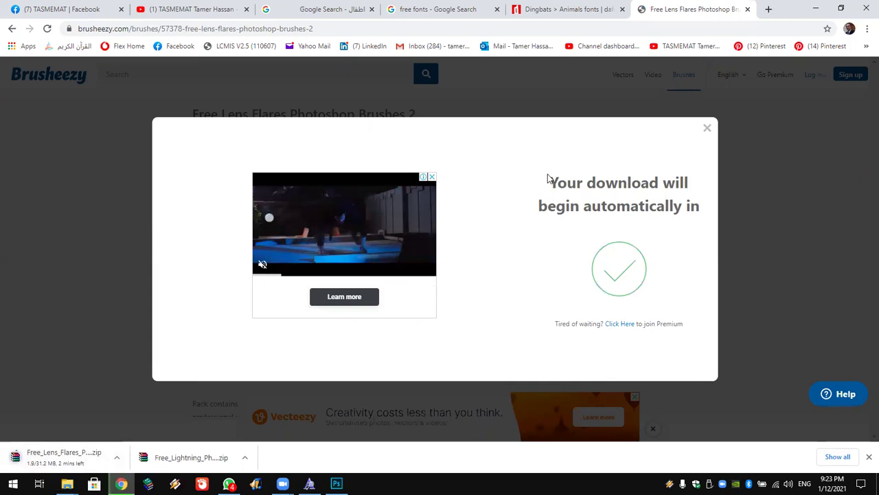
left_click(706, 132)
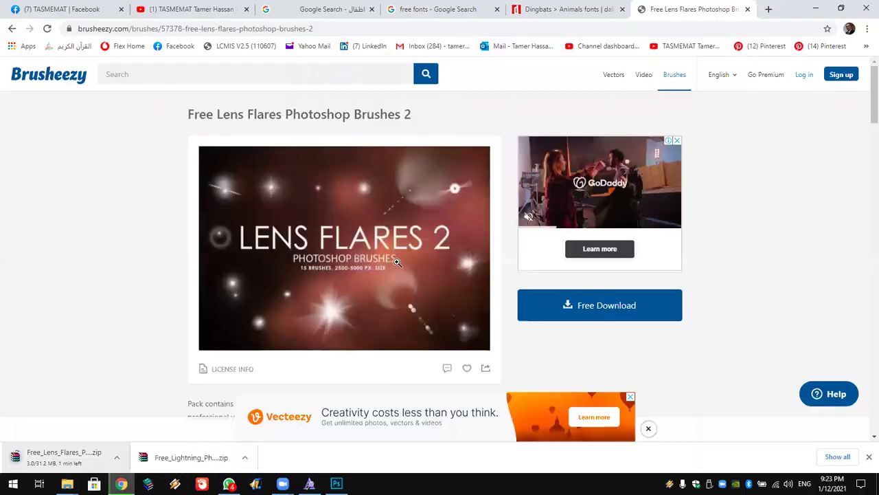
key("alt+Tab")
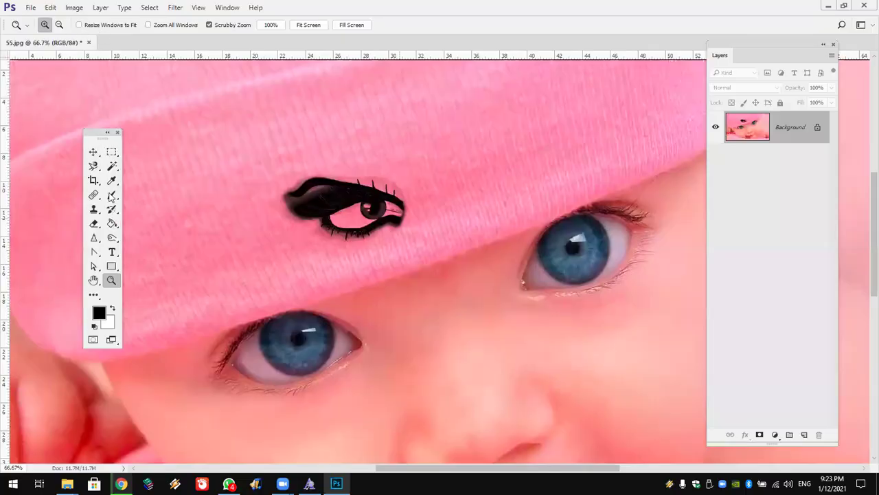
Try eye brush 375 on the hat, then undo the stamp
left_click(112, 195)
left_click(57, 26)
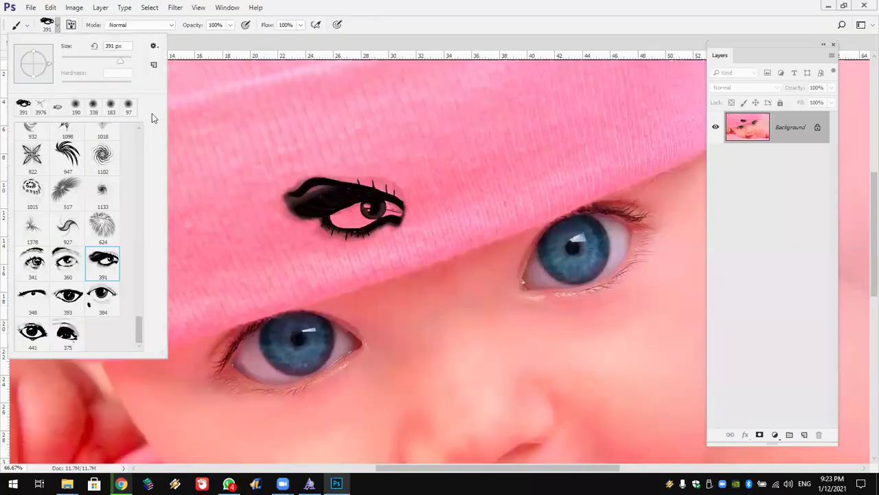
left_click(68, 336)
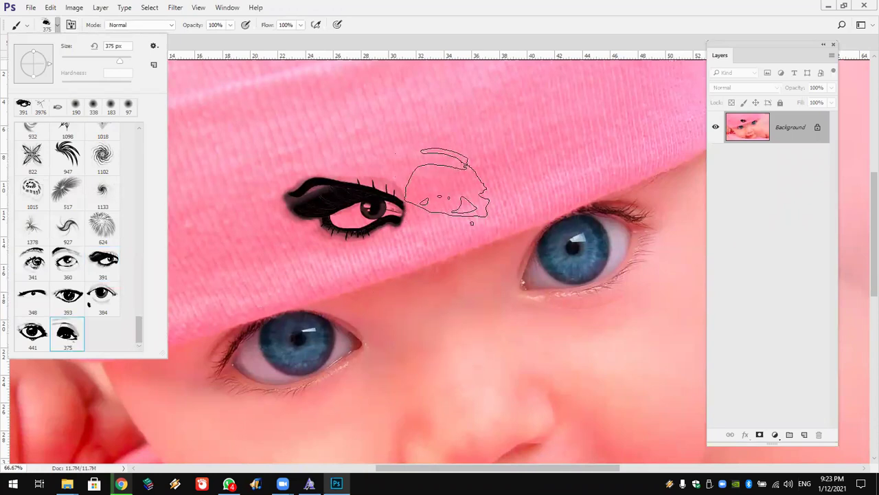
left_click(465, 165)
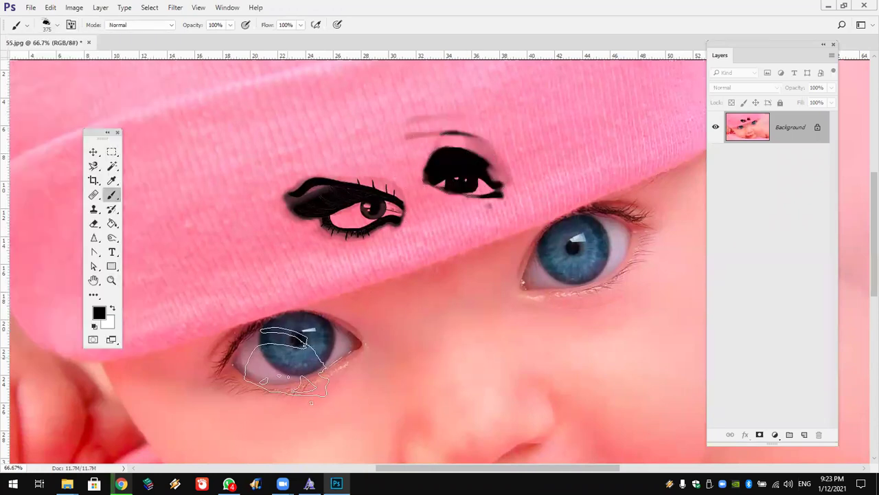
key("ctrl+z")
key("ctrl+z")
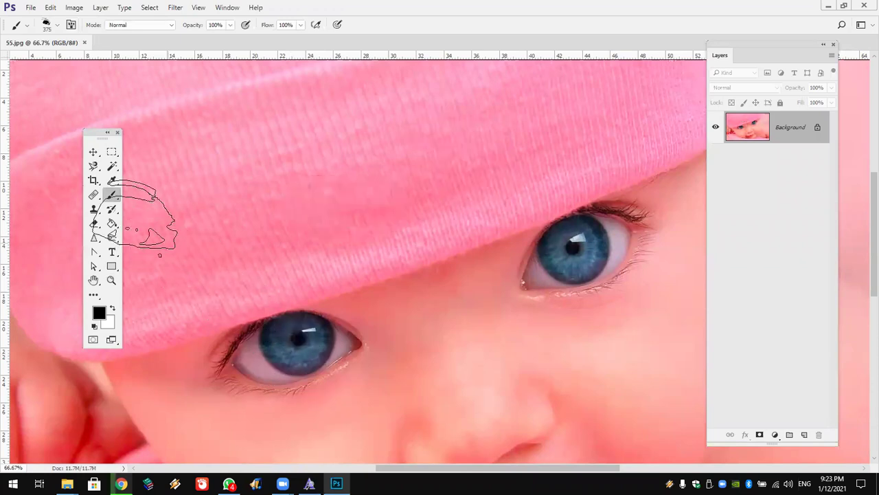
Try swirl-flower brush 1102 on the hat, then undo it
left_click(57, 25)
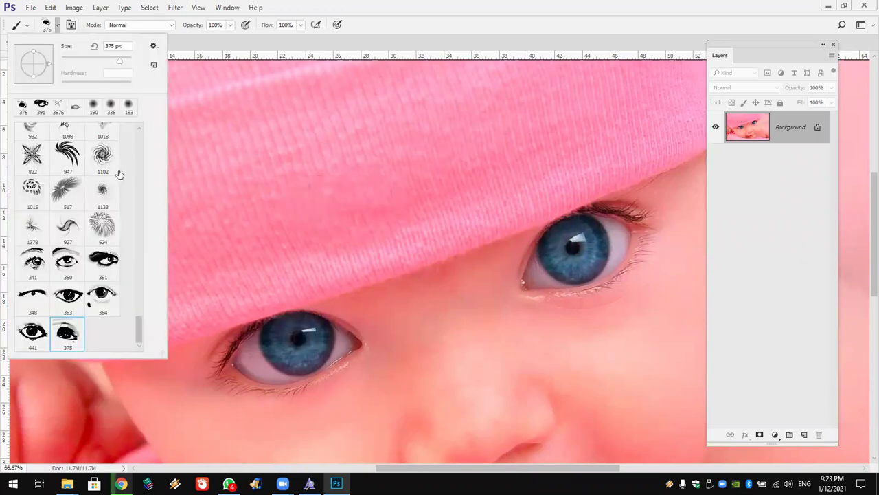
left_click(103, 155)
left_click(405, 177)
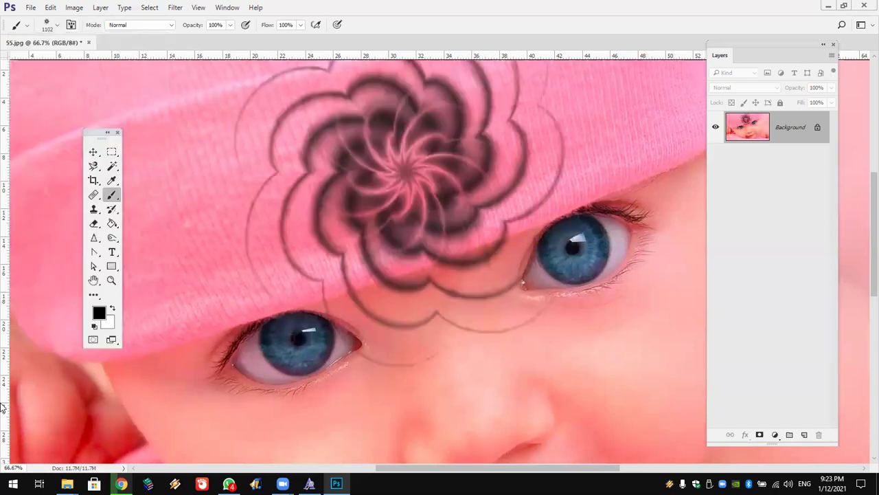
key("ctrl+z")
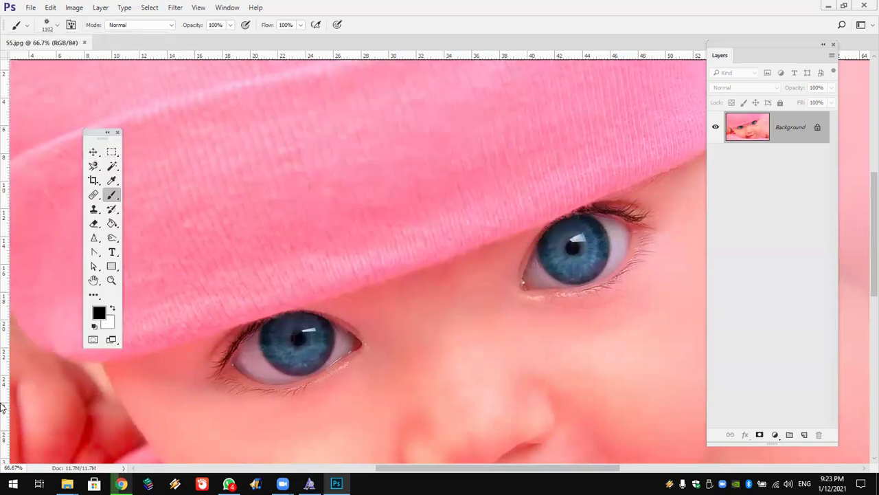
Stamp swirl brush 1102 between the eyes on new Layer 1, briefly hiding Background to check it
left_click(805, 435)
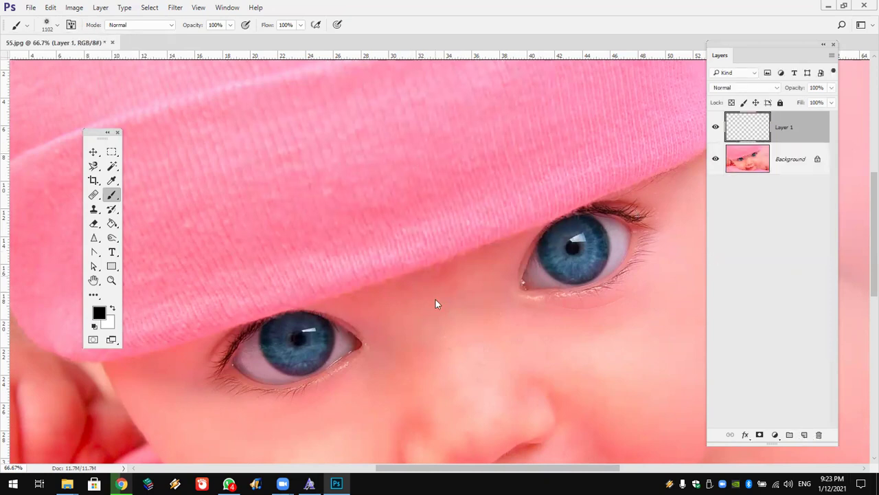
left_click(435, 317)
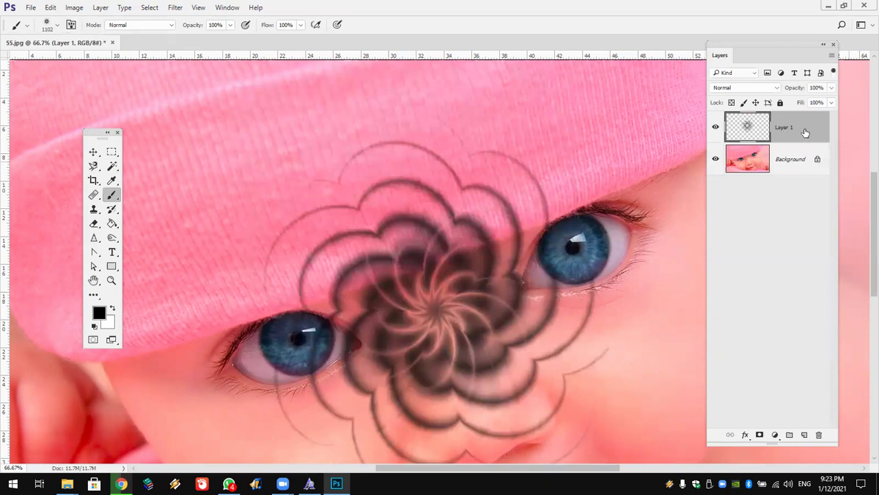
left_click(716, 160)
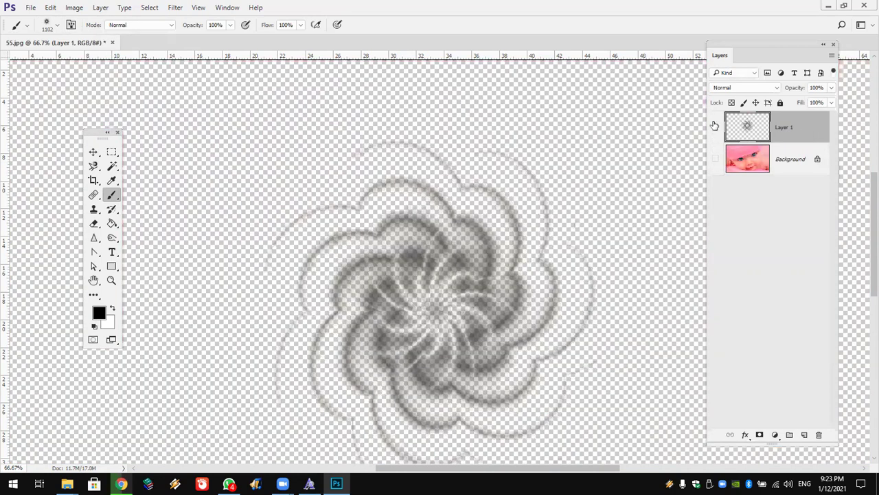
left_click(715, 127, "alt")
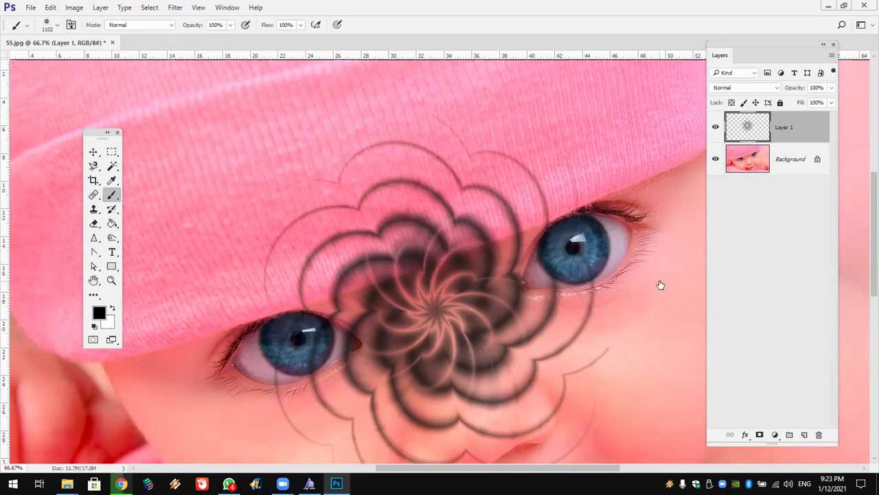
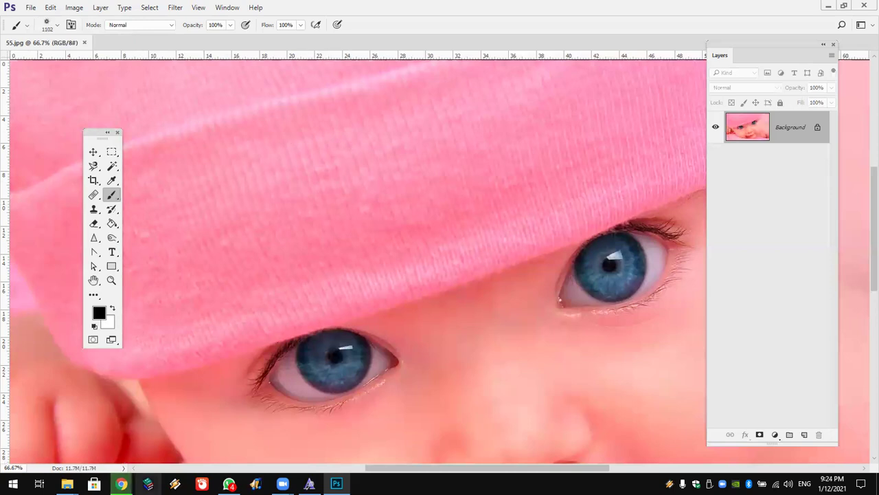
Relaunch Photoshop from the desktop and reopen 55.jpg from File > Open Recent
left_click(121, 484)
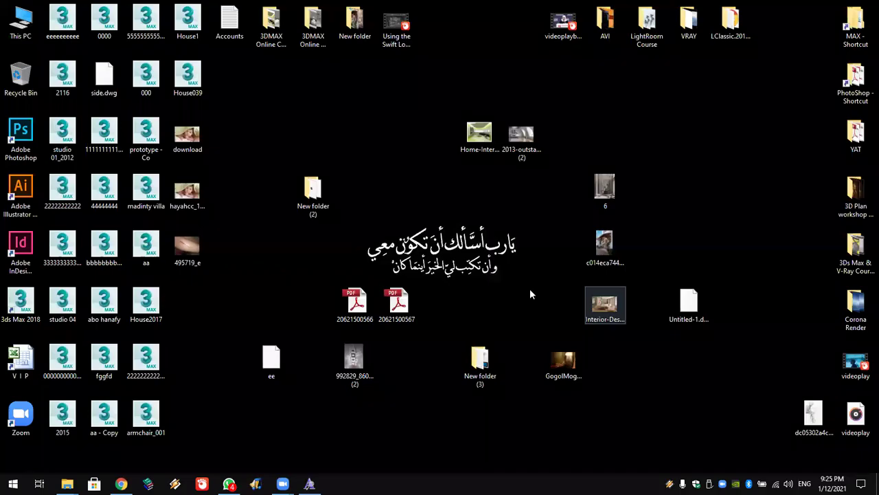
double_click(22, 130)
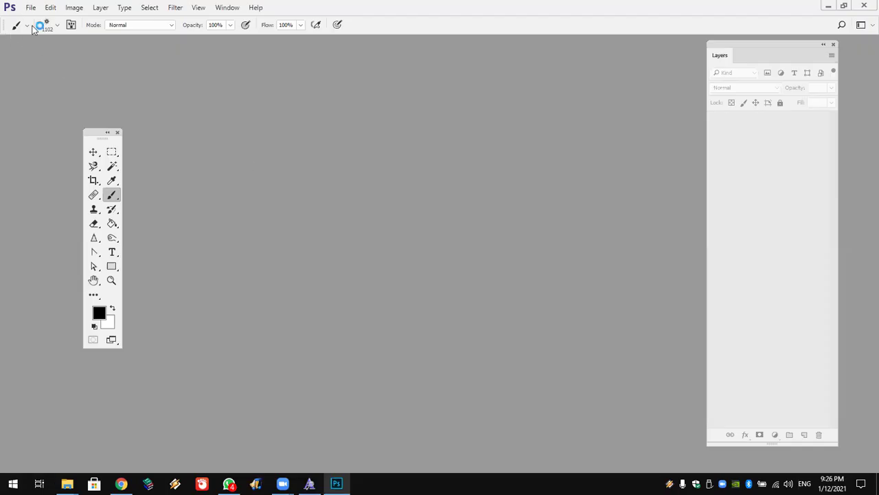
left_click(31, 8)
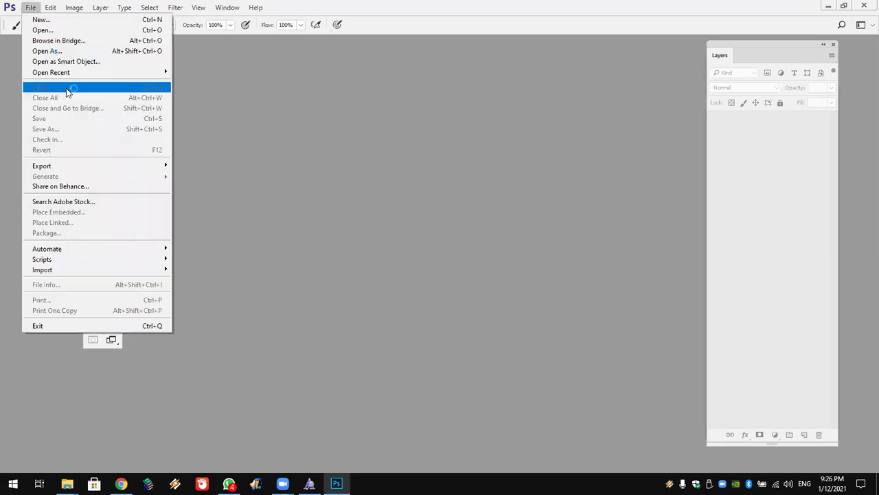
mouse_move(52, 72)
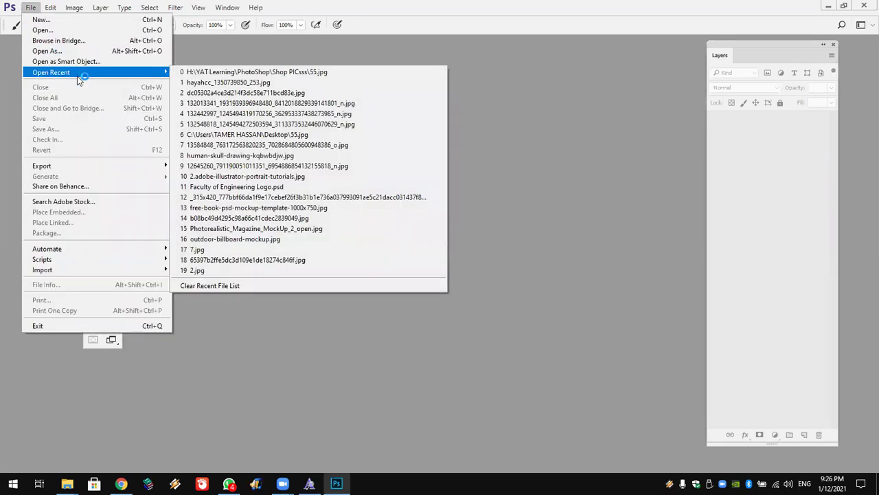
left_click(208, 73)
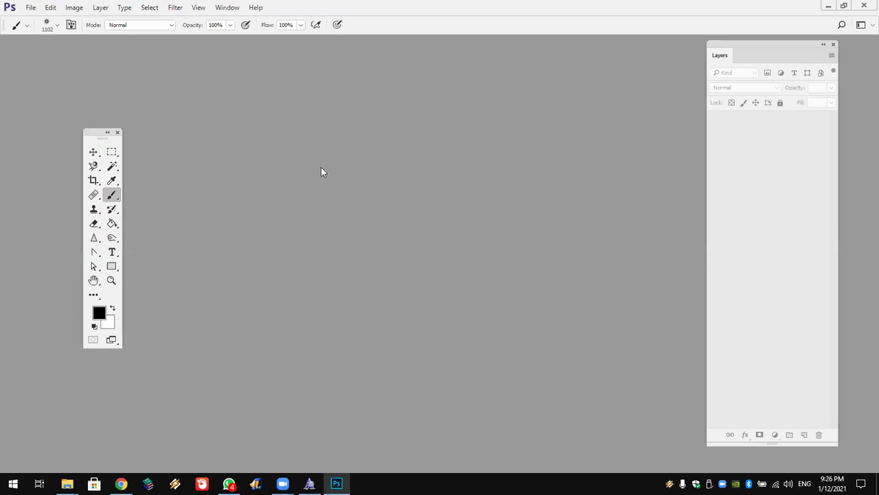
left_click(33, 10)
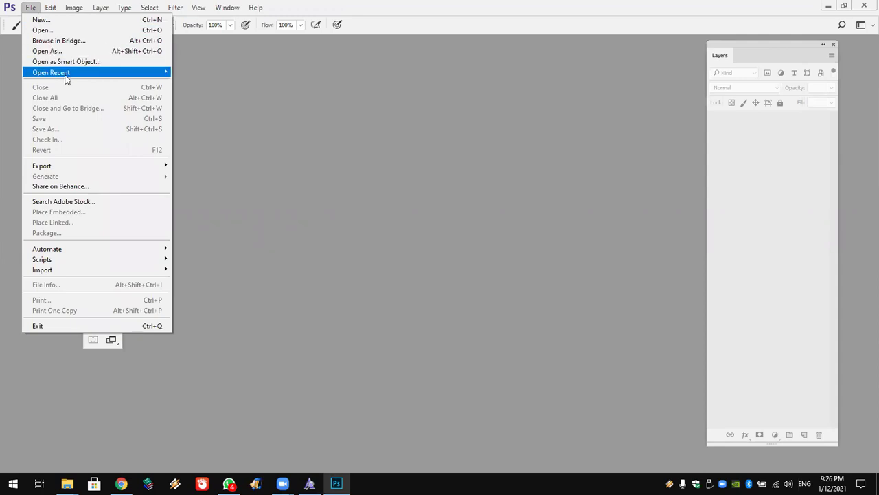
mouse_move(52, 72)
left_click(199, 73)
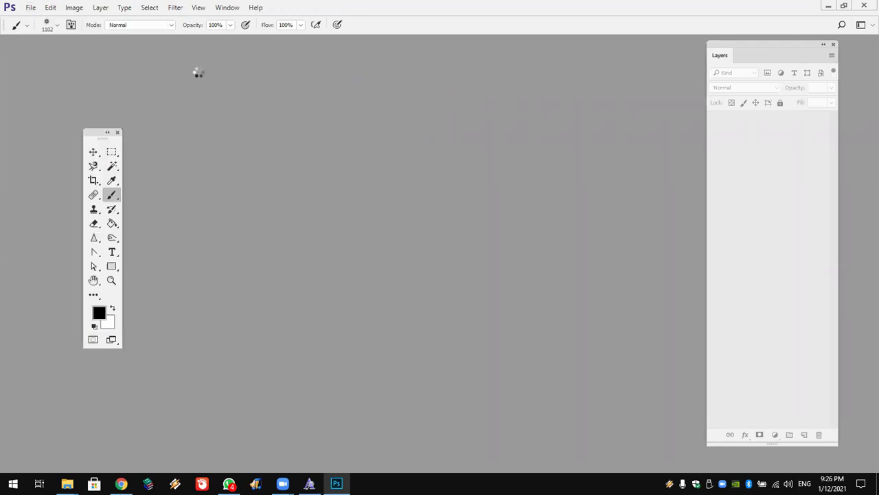
Zoom in closely on the baby's eyes and move the tool palette aside
left_click(112, 151)
left_click(111, 280)
left_click(558, 238)
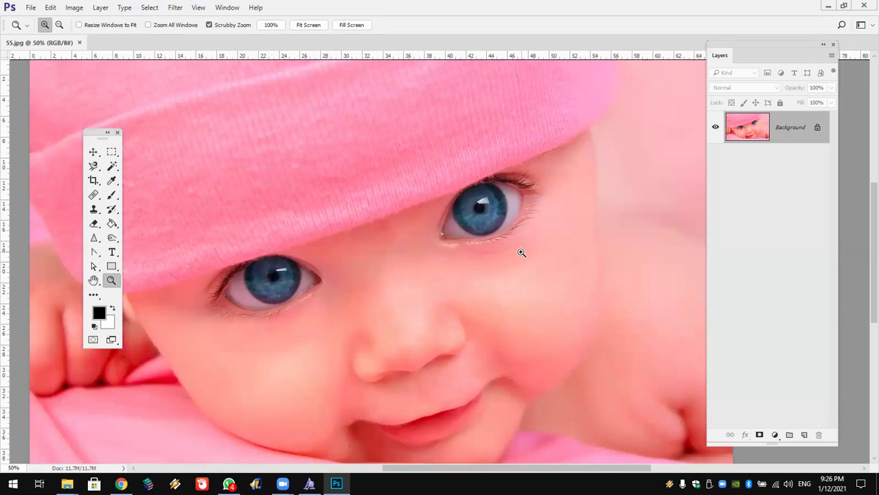
left_click(435, 280)
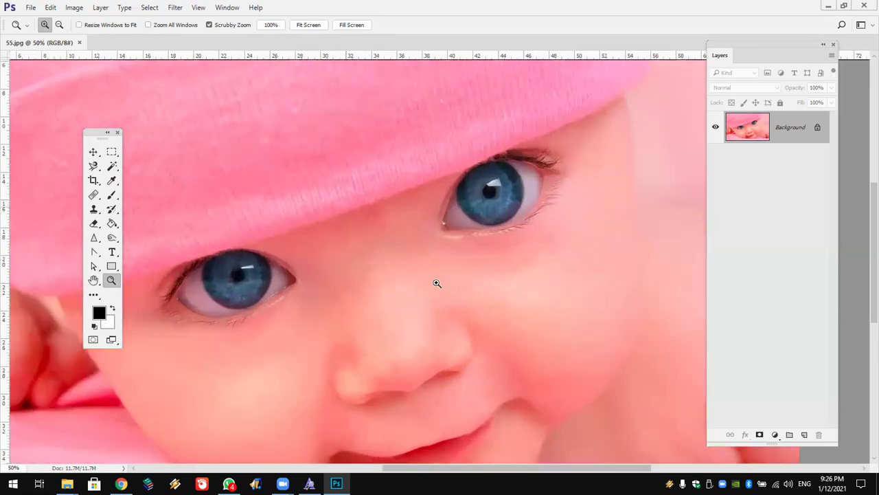
left_click_drag(97, 137, 73, 135)
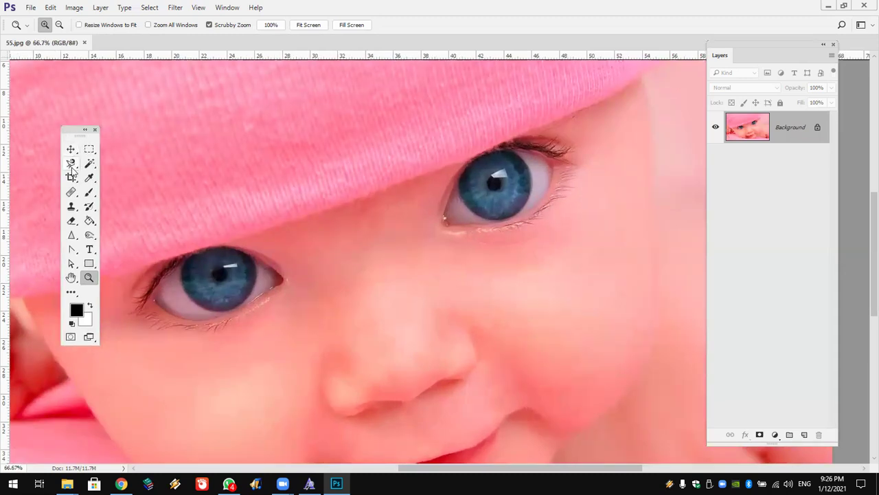
Select both irises with the Magnetic Lasso, retracing the right iris once
left_click(72, 166)
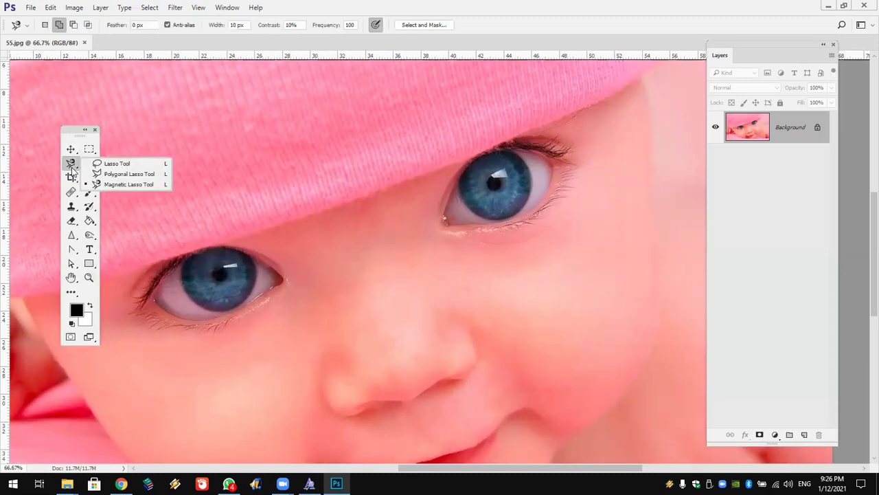
left_click(118, 184)
left_click(212, 251)
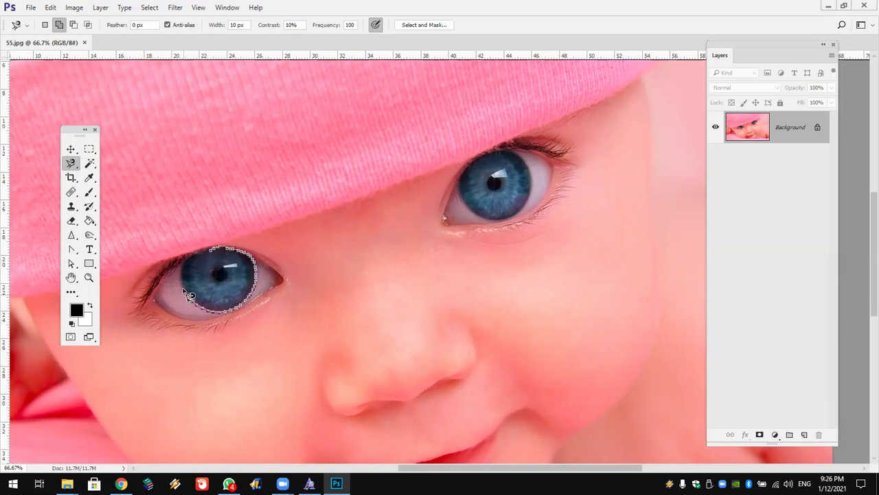
left_click(218, 258)
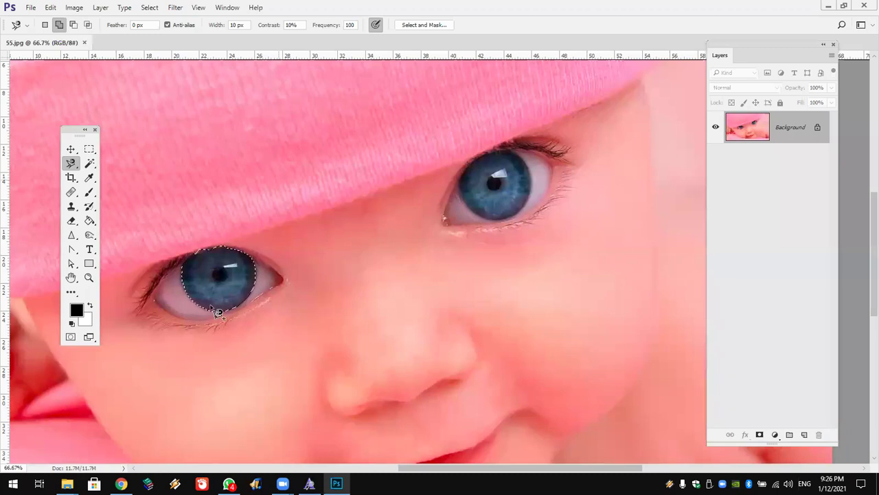
left_click(481, 158)
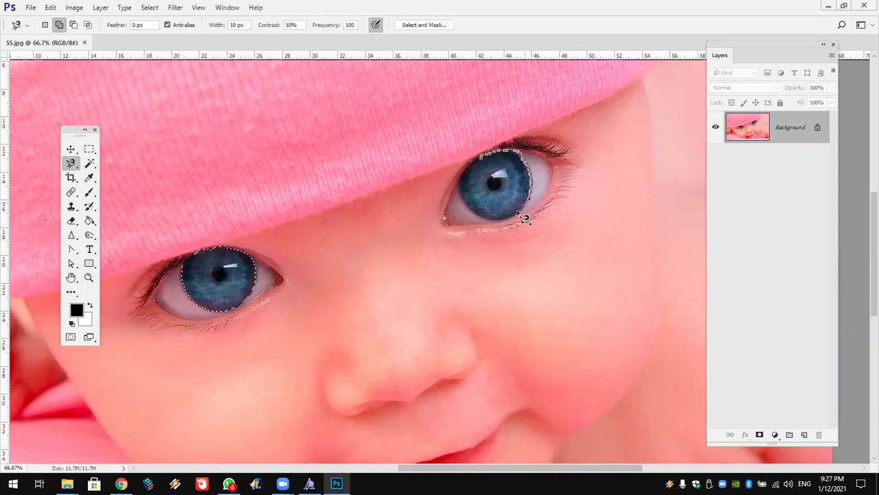
left_click(488, 165)
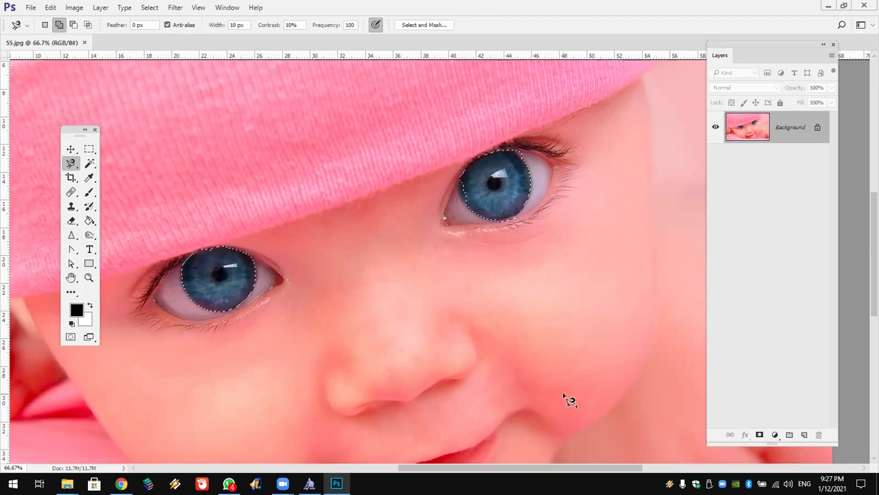
key("ctrl+z")
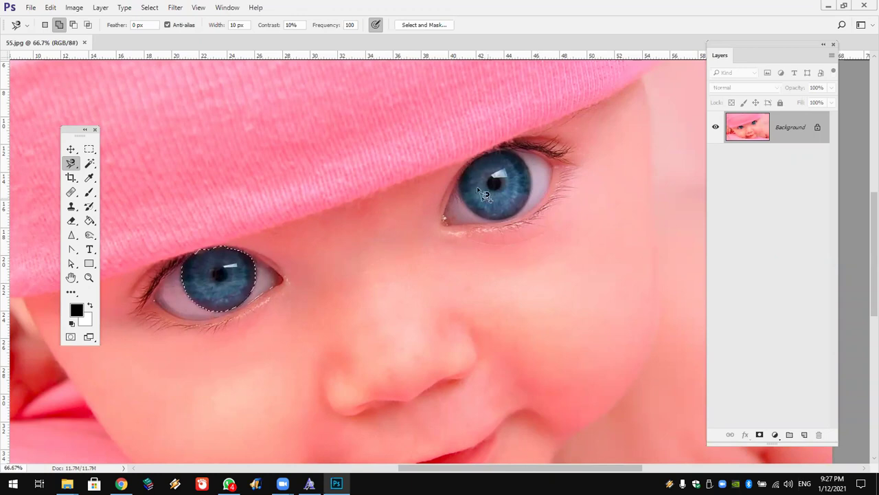
left_click(473, 162)
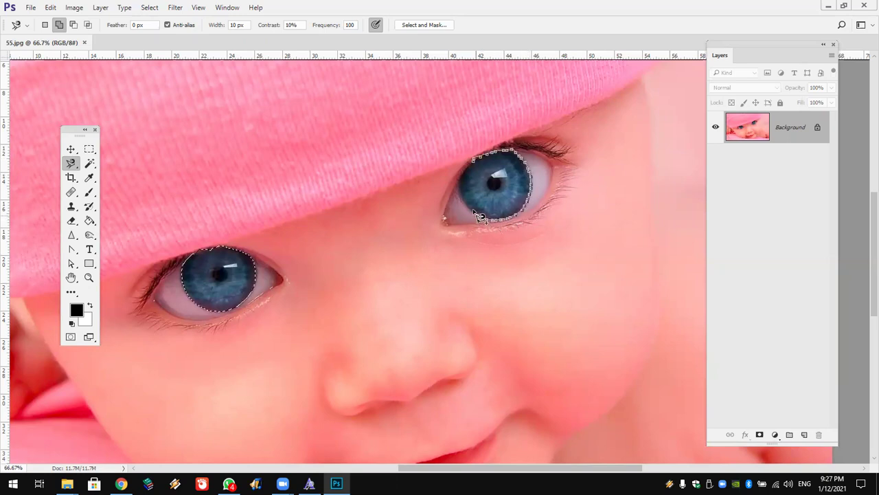
left_click(483, 168)
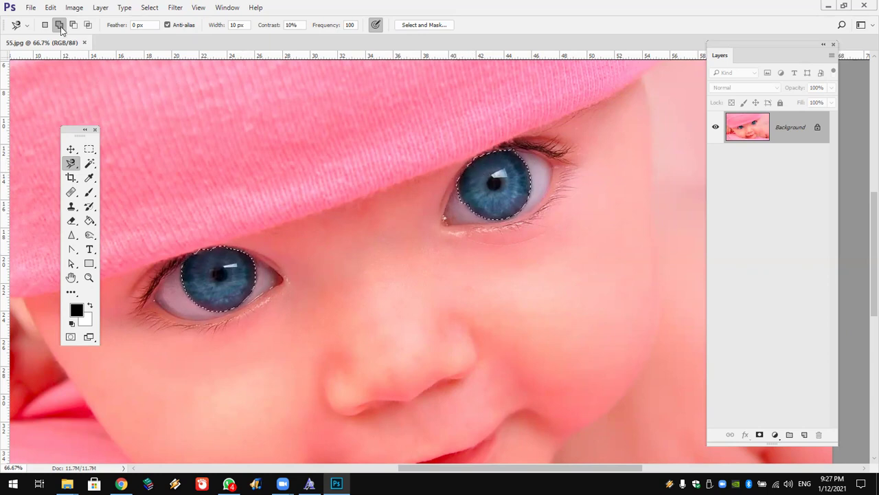
On a new layer, Paint Bucket fill the selected irises with dark green
left_click(805, 435)
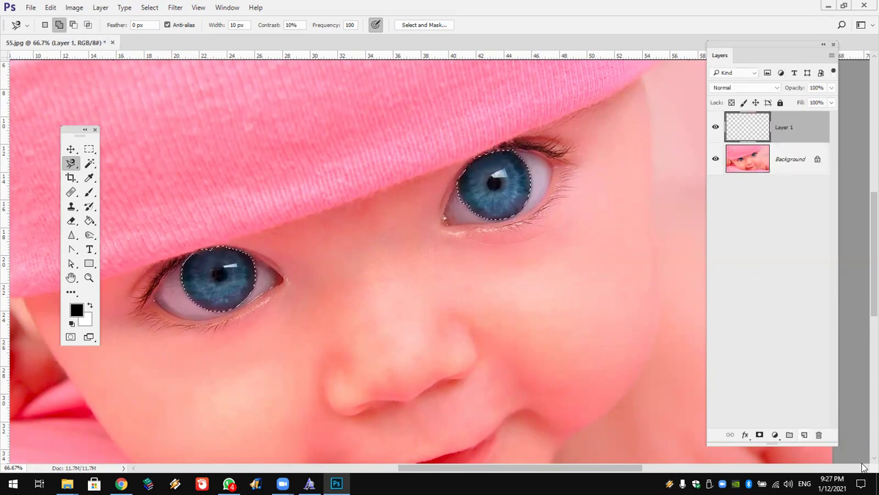
left_click(77, 310)
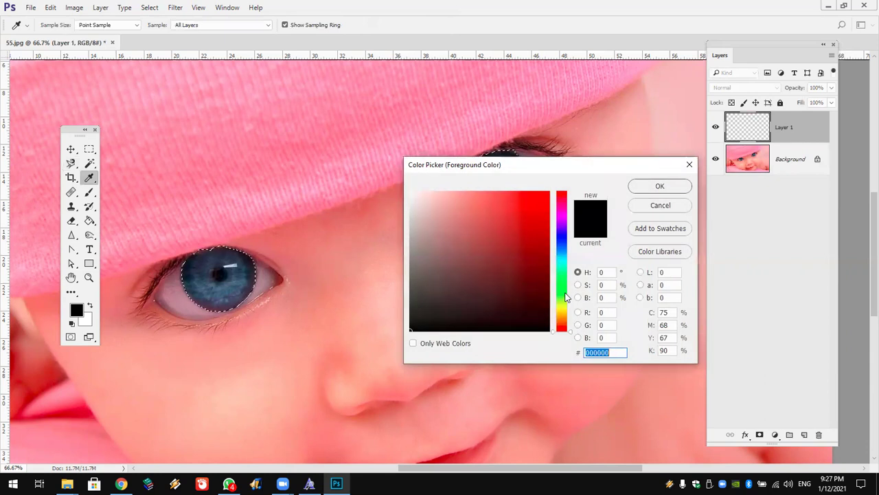
left_click(566, 283)
left_click(542, 272)
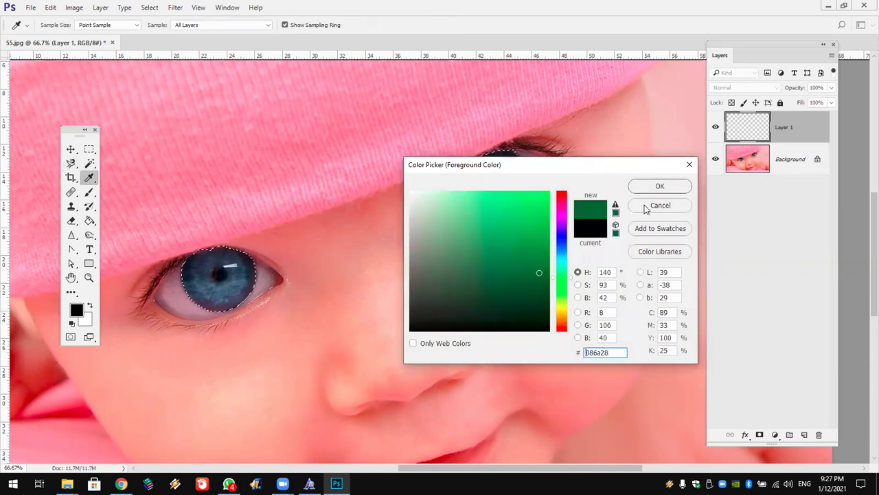
left_click(631, 185)
left_click(89, 219)
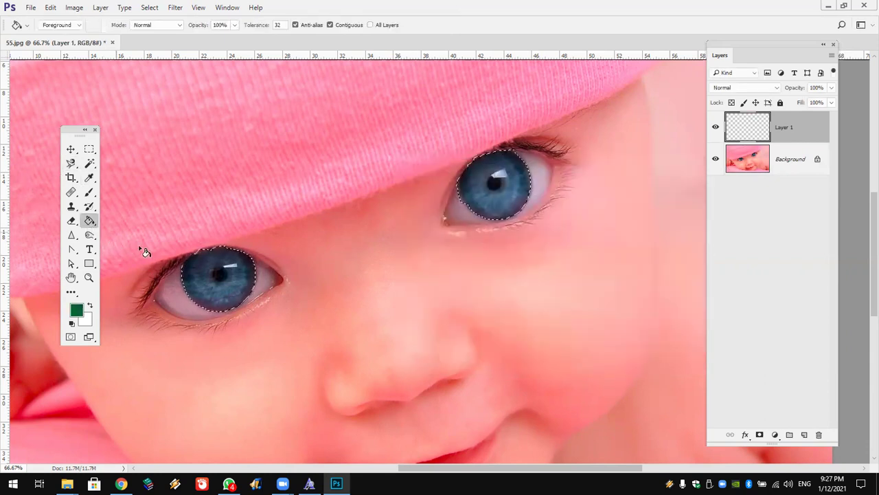
left_click(227, 305)
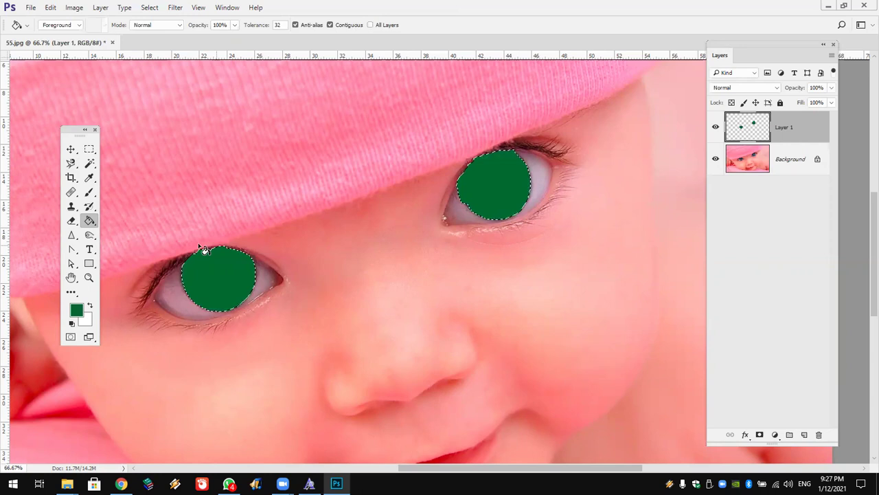
Feather the selection by 5 pixels, then invert it
left_click(149, 6)
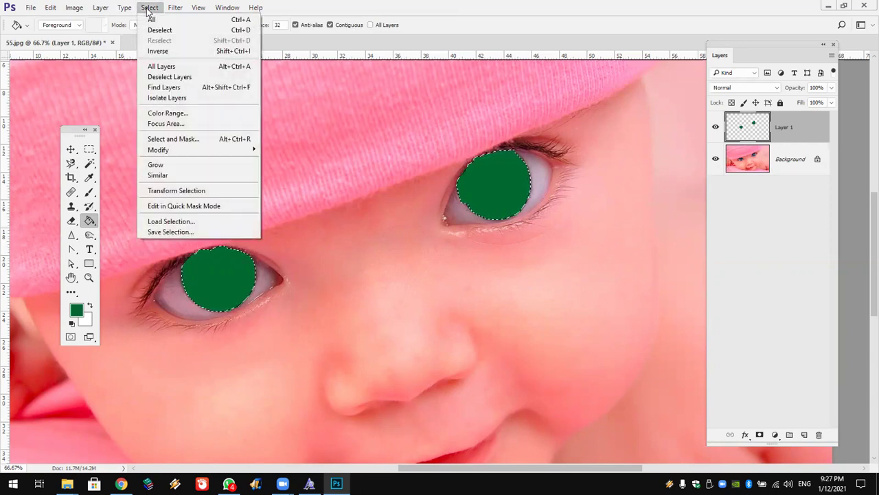
mouse_move(197, 149)
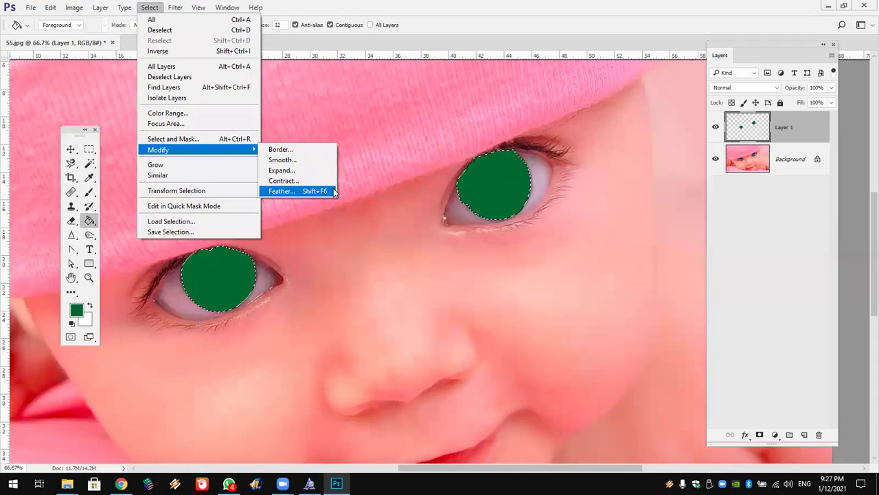
left_click(334, 192)
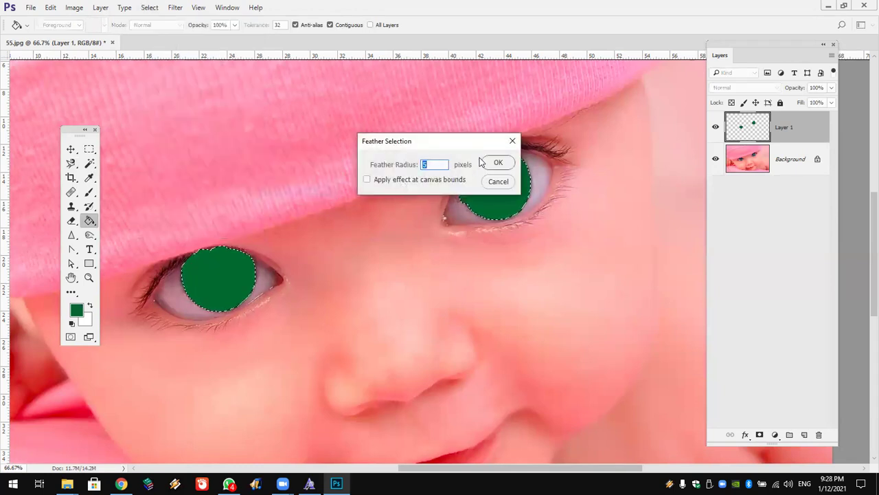
left_click(499, 163)
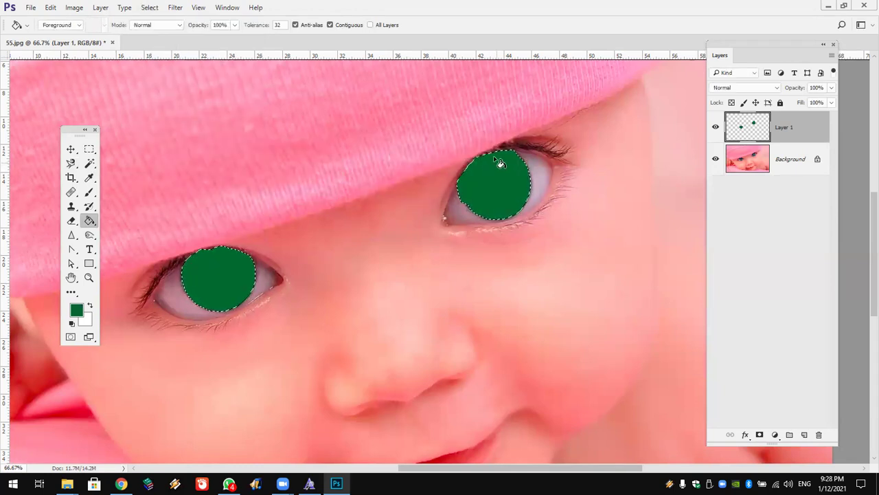
left_click(152, 8)
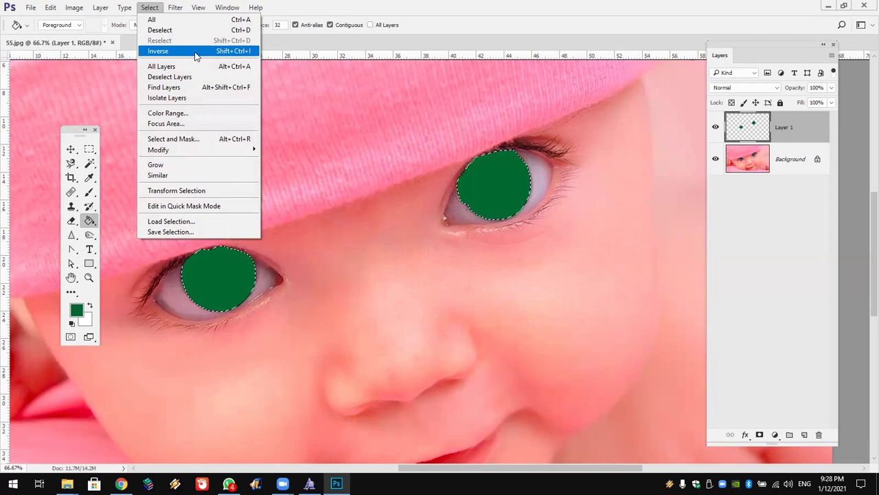
left_click(195, 52)
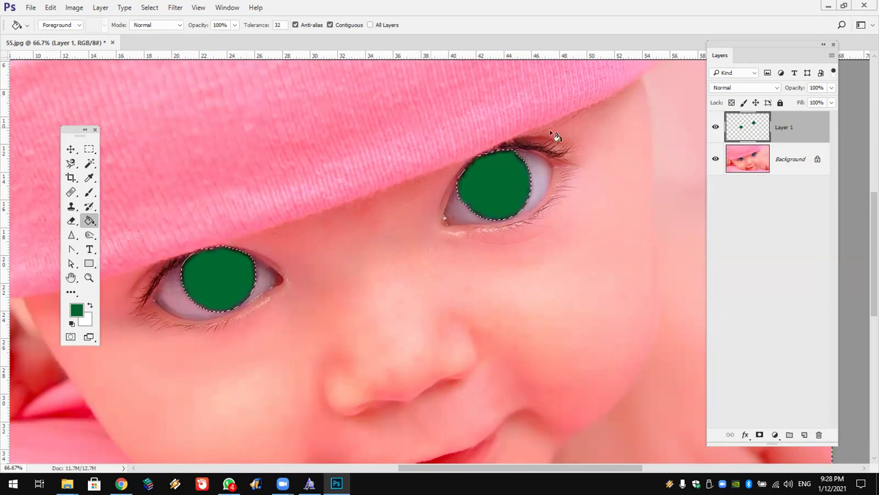
Set the green layer to Overlay, deselect, and fit the photo on screen
left_click(752, 89)
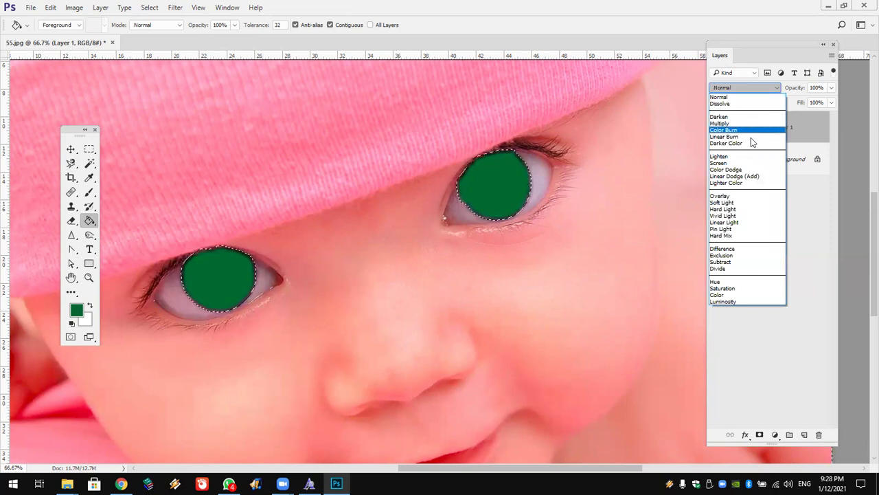
left_click(754, 198)
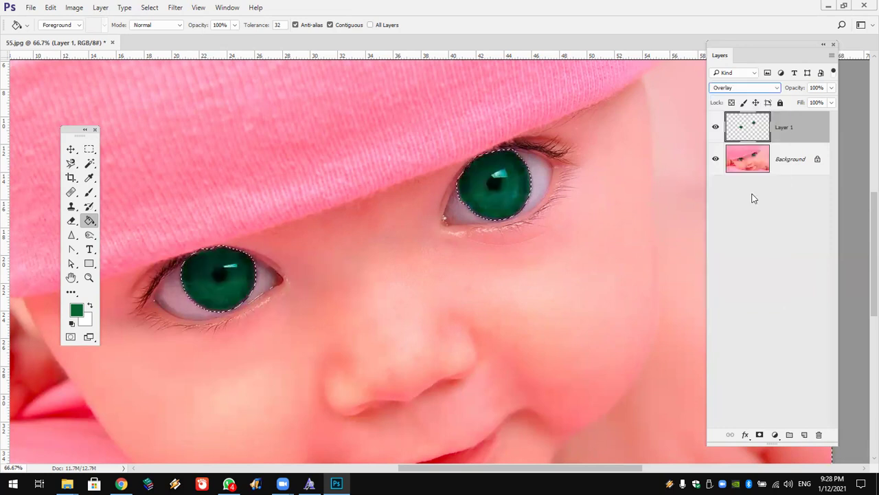
left_click(89, 149)
left_click(178, 136)
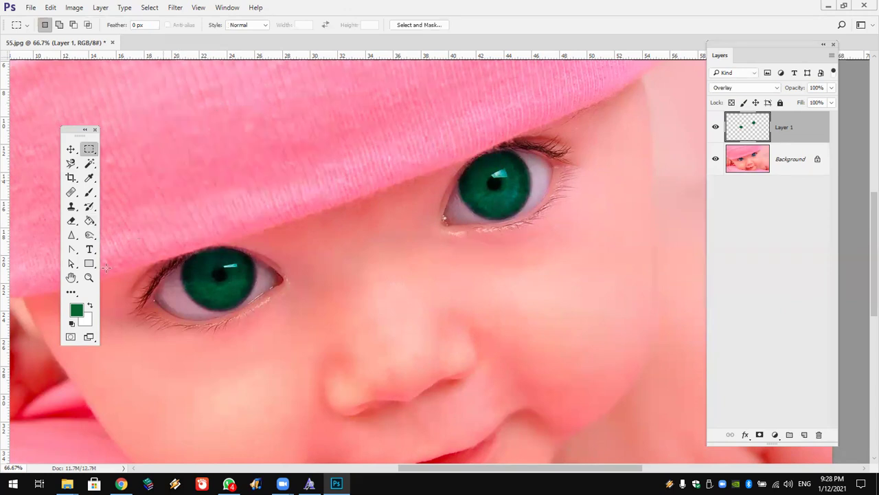
double_click(71, 277)
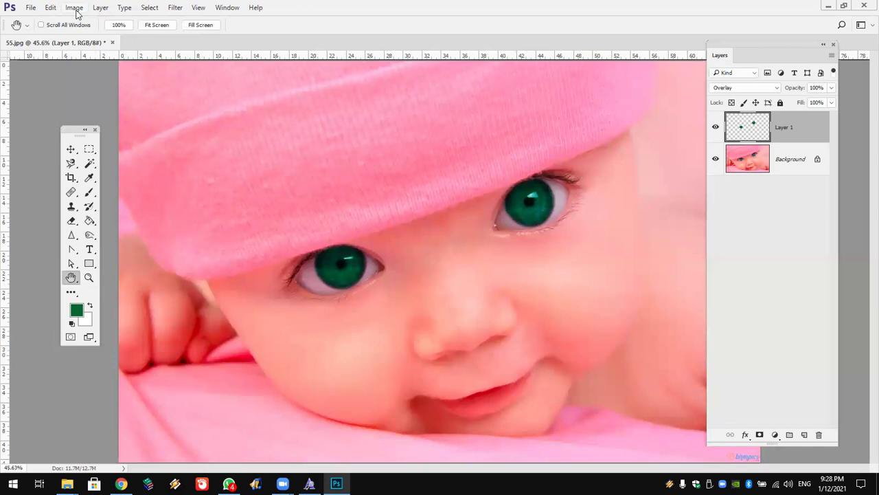
Apply Hue/Saturation with Hue +36 and Lightness +45 to turn the eyes blue
left_click(75, 7)
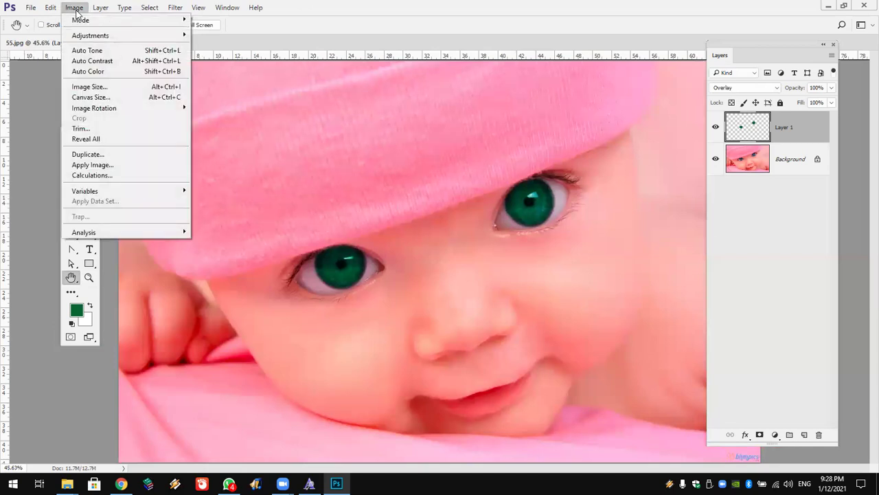
mouse_move(90, 35)
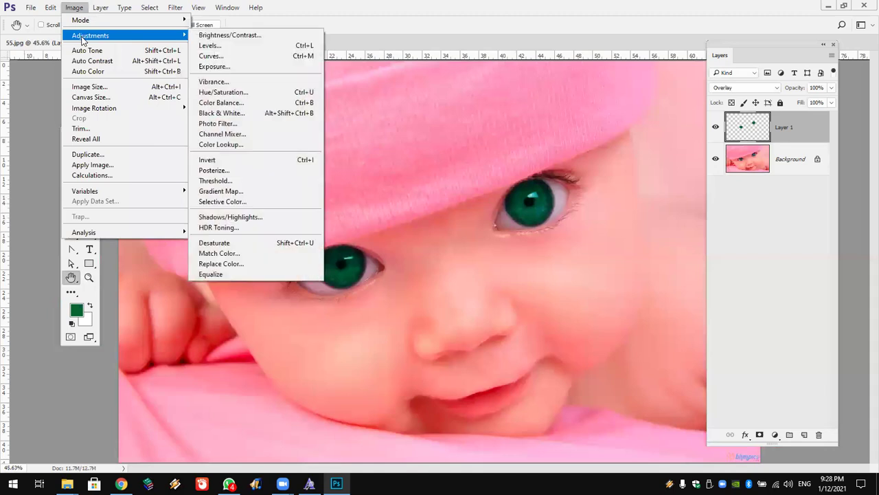
left_click(254, 96)
left_click_drag(371, 98, 142, 9)
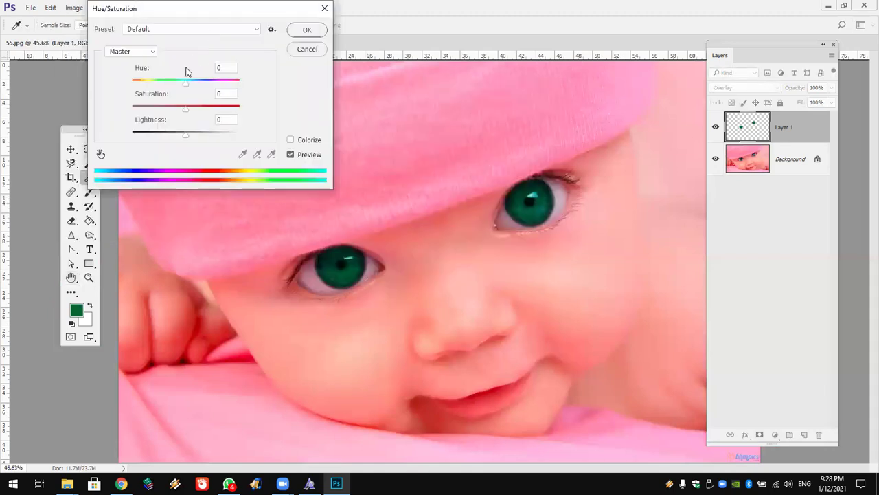
mouse_move(186, 84)
left_mouse_down()
mouse_move(227, 83)
mouse_move(204, 84)
left_mouse_up()
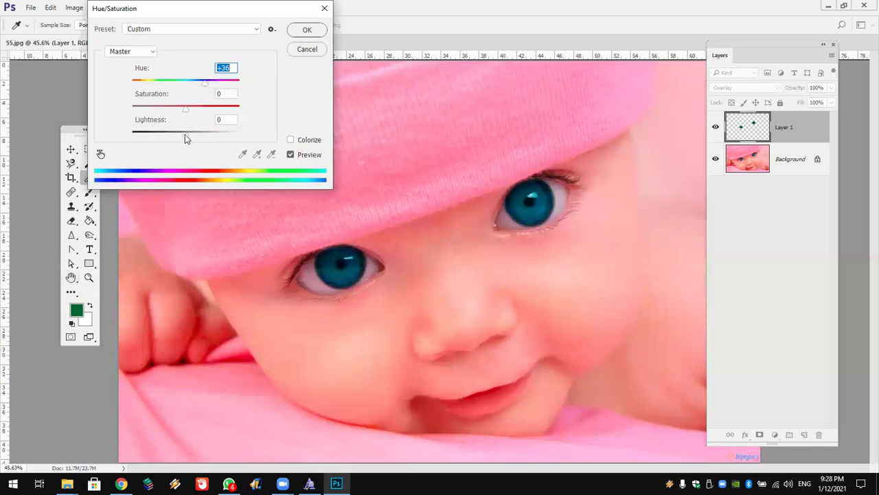
left_click_drag(185, 134, 210, 134)
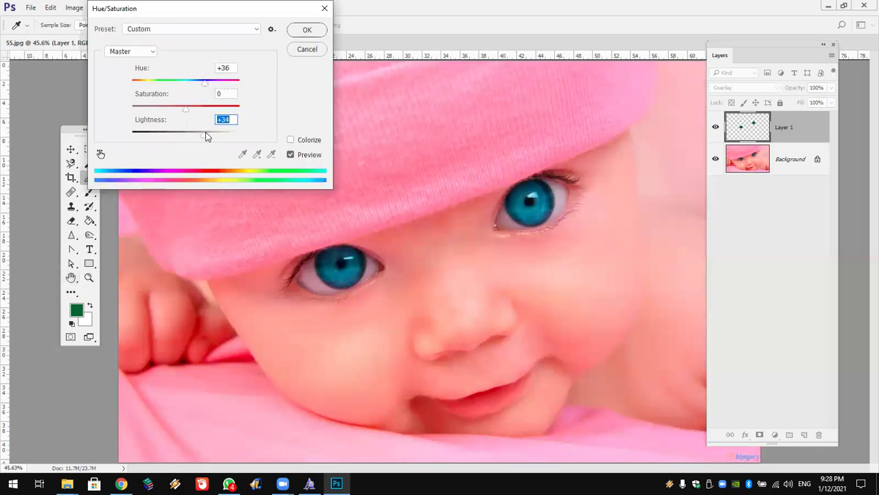
left_click(306, 30)
key("h")
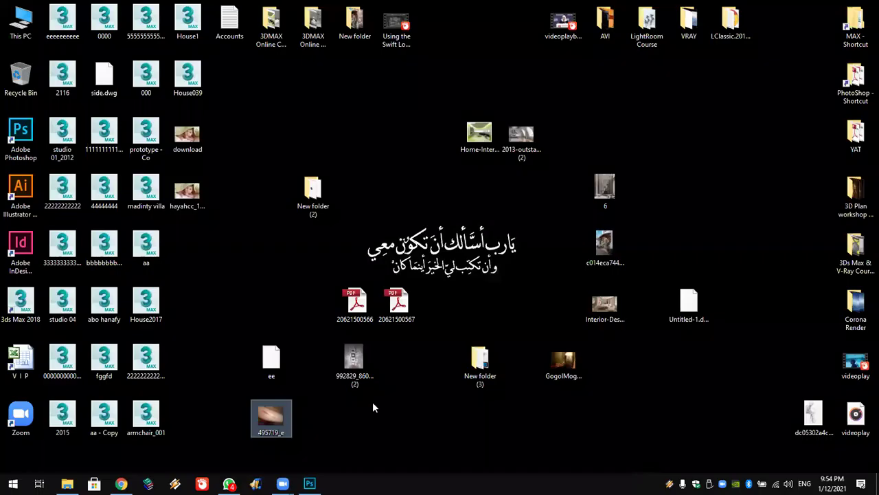
Drag the 495719_e scar photo into Photoshop, then undo back to the blue-eyed state
mouse_move(265, 415)
left_mouse_down()
mouse_move(251, 325)
mouse_move(218, 309)
mouse_move(250, 412)
mouse_move(285, 436)
mouse_move(302, 474)
left_mouse_up()
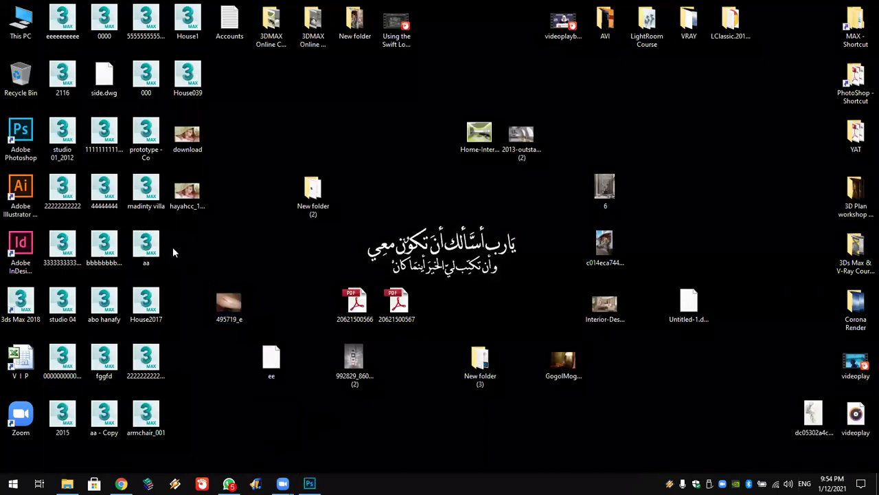
mouse_move(229, 306)
left_mouse_down()
mouse_move(309, 484)
mouse_move(422, 344)
mouse_move(377, 337)
left_mouse_up()
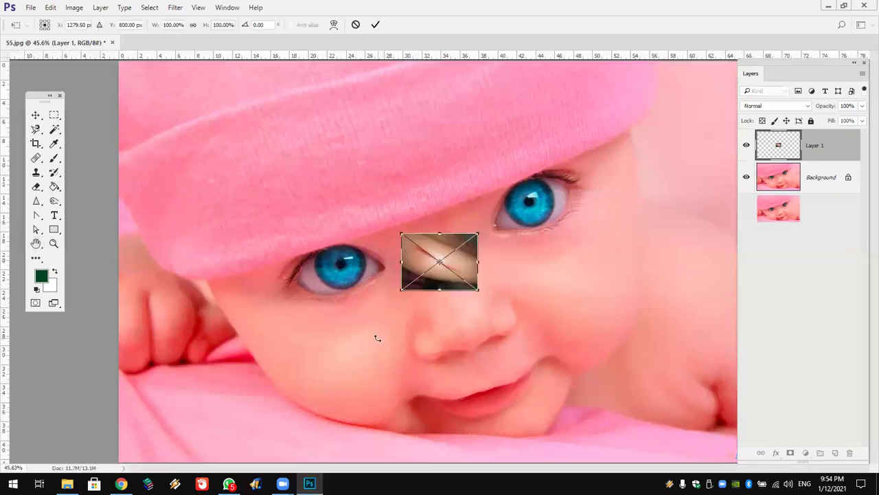
left_click_drag(448, 279, 349, 363)
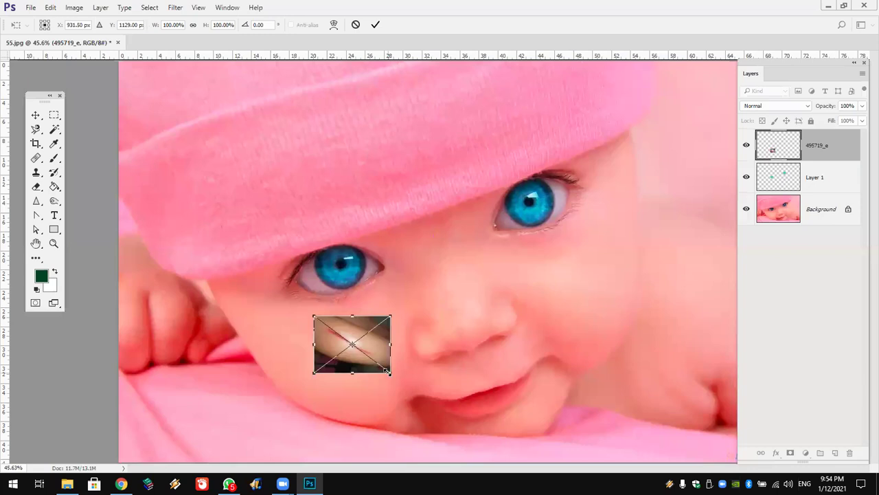
mouse_move(377, 350)
left_mouse_down()
mouse_move(519, 284)
mouse_move(551, 284)
left_mouse_up()
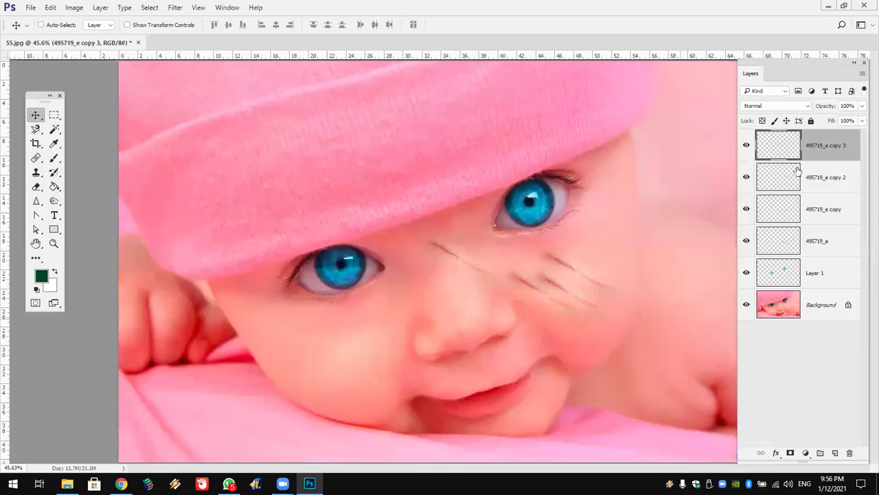
key("ctrl+alt+z")
key("ctrl+alt+z")
key("ctrl+alt+z")
key("ctrl+alt+z")
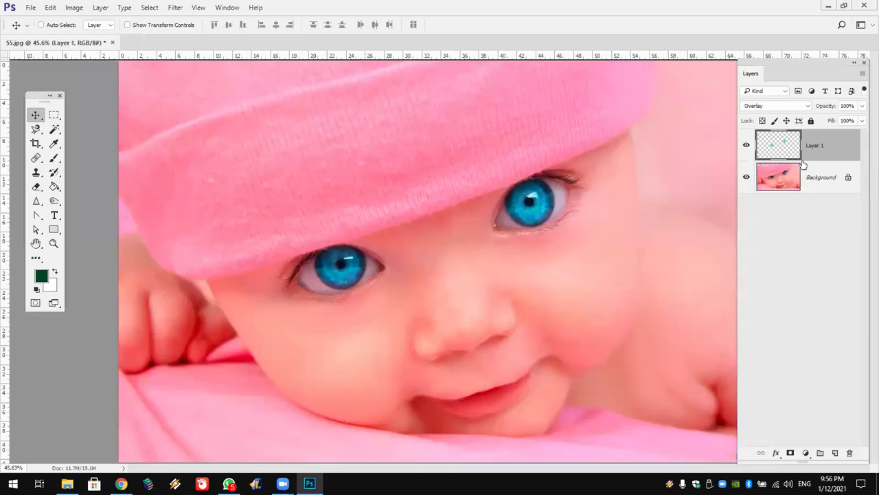
key("ctrl+alt+z")
key("ctrl+alt+z")
key("ctrl+shift+z")
key("ctrl+shift+z")
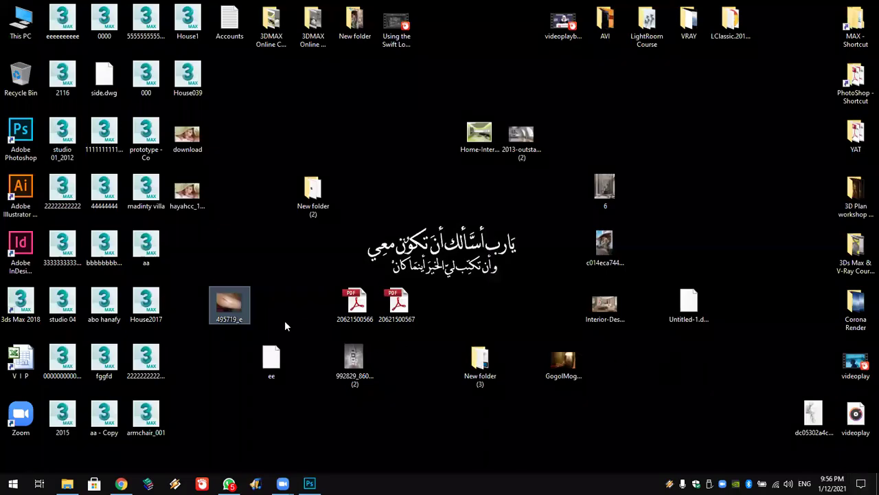
Place 495719_e again, enlarge it beside the nose, and commit the placement
mouse_move(220, 303)
left_mouse_down()
mouse_move(309, 481)
mouse_move(382, 357)
left_mouse_up()
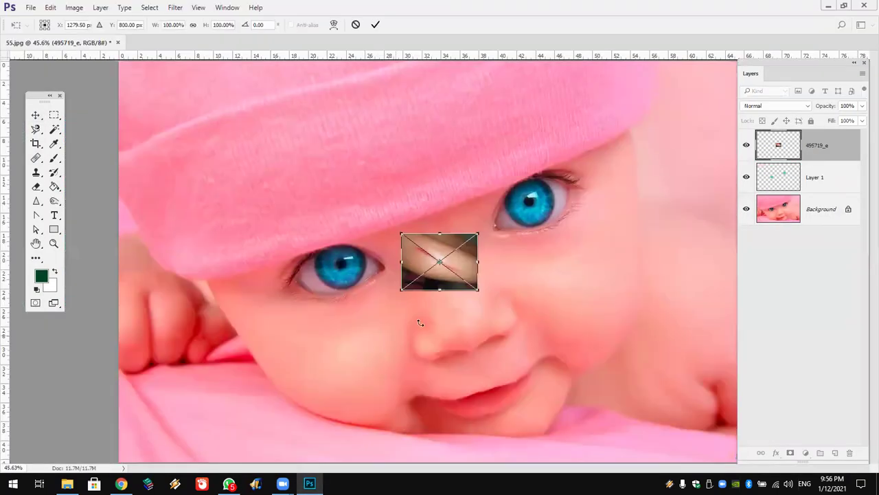
left_click_drag(485, 292, 585, 358)
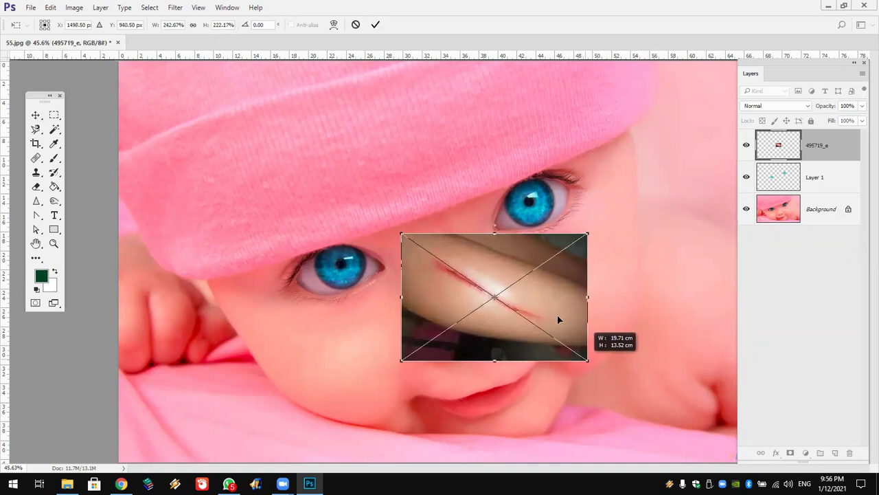
left_click_drag(558, 318, 563, 315)
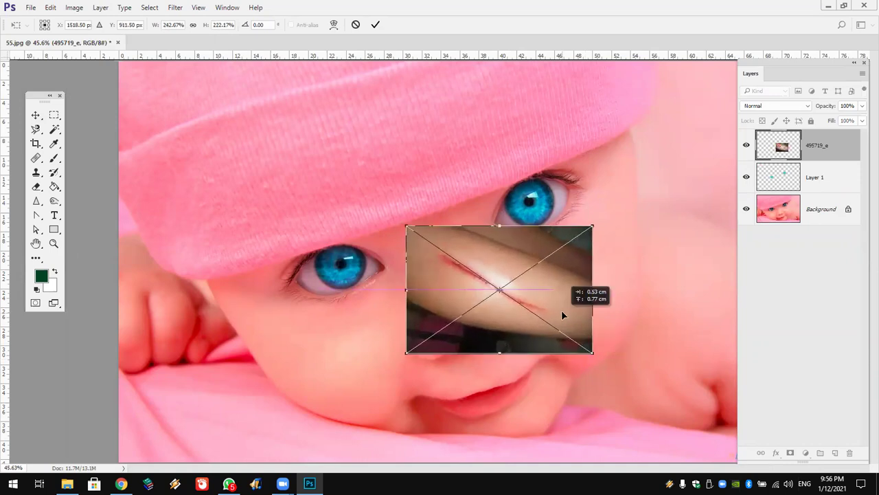
left_click(375, 26)
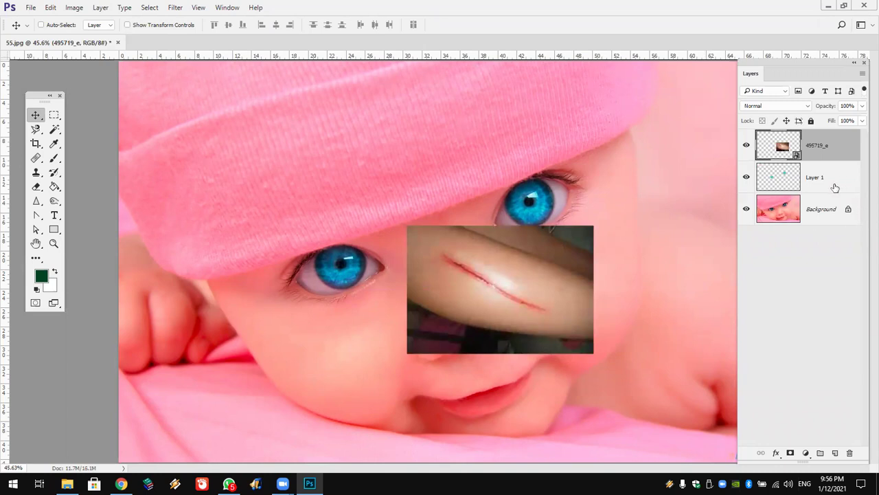
right_click(801, 163)
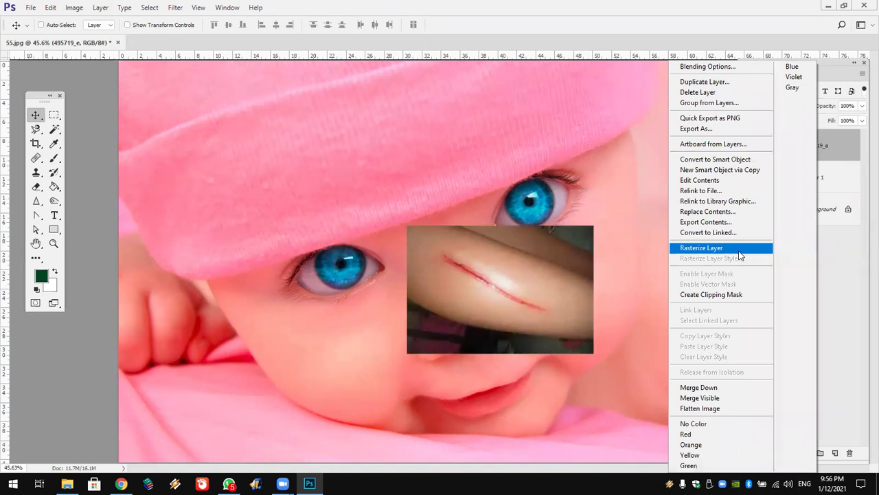
Rasterize the 495719_e layer and erase it to a thin scar line with a 190 px soft eraser
left_click(738, 250)
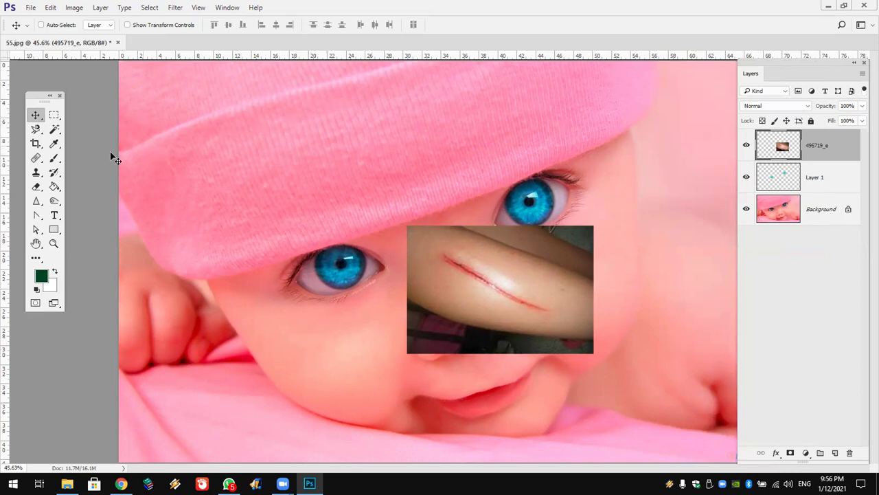
left_click(36, 186)
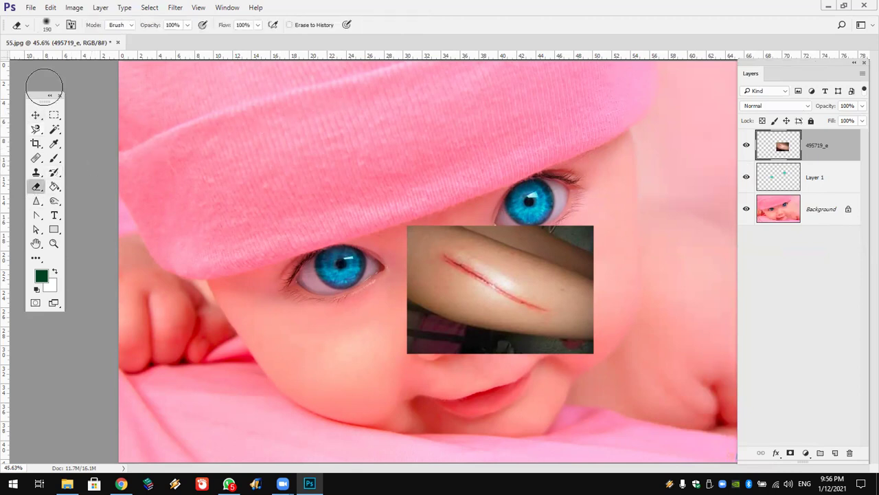
left_click(59, 27)
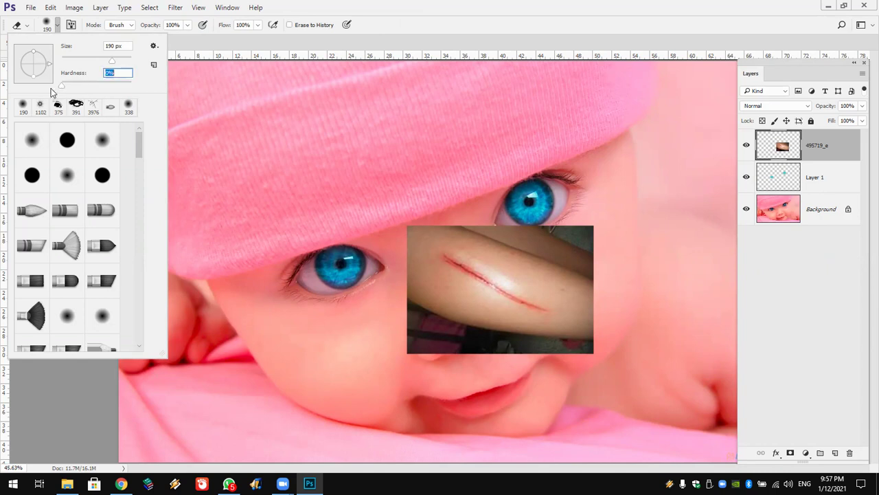
left_click(376, 17)
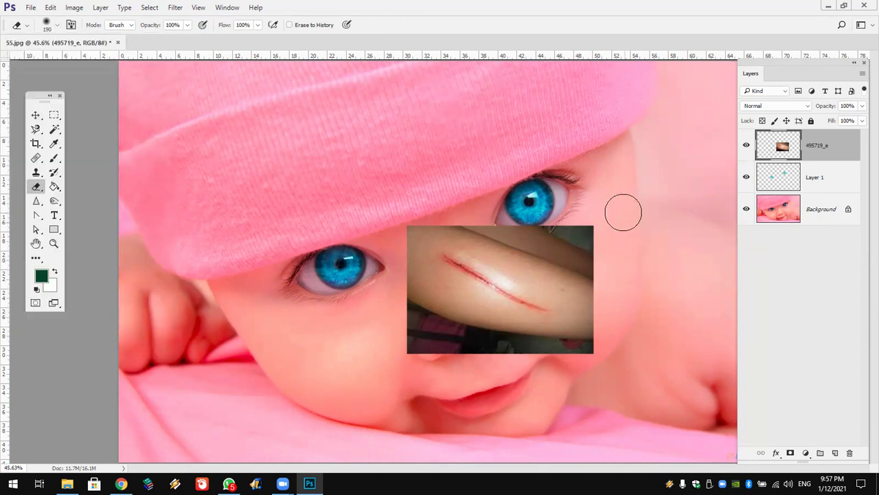
mouse_move(506, 211)
left_mouse_down()
mouse_move(606, 245)
mouse_move(509, 364)
mouse_move(416, 336)
mouse_move(589, 350)
mouse_move(520, 328)
mouse_move(470, 285)
mouse_move(520, 290)
mouse_move(540, 270)
left_mouse_up()
key("ctrl+z")
mouse_move(514, 232)
left_mouse_down()
mouse_move(550, 223)
mouse_move(585, 257)
mouse_move(601, 316)
mouse_move(559, 337)
mouse_move(570, 349)
mouse_move(398, 355)
mouse_move(476, 323)
mouse_move(432, 305)
mouse_move(405, 254)
mouse_move(437, 231)
mouse_move(480, 236)
mouse_move(543, 266)
mouse_move(571, 247)
mouse_move(505, 249)
mouse_move(567, 291)
mouse_move(552, 341)
mouse_move(455, 304)
mouse_move(428, 267)
mouse_move(423, 242)
left_mouse_up()
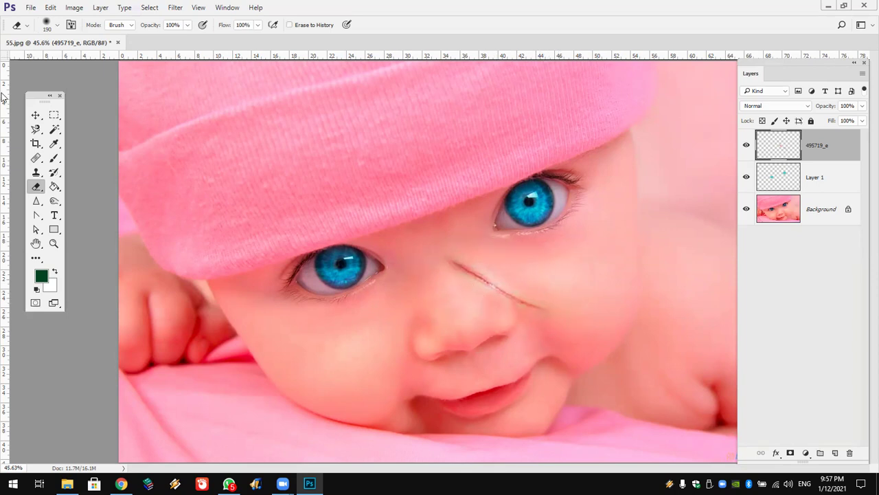
left_click(38, 115)
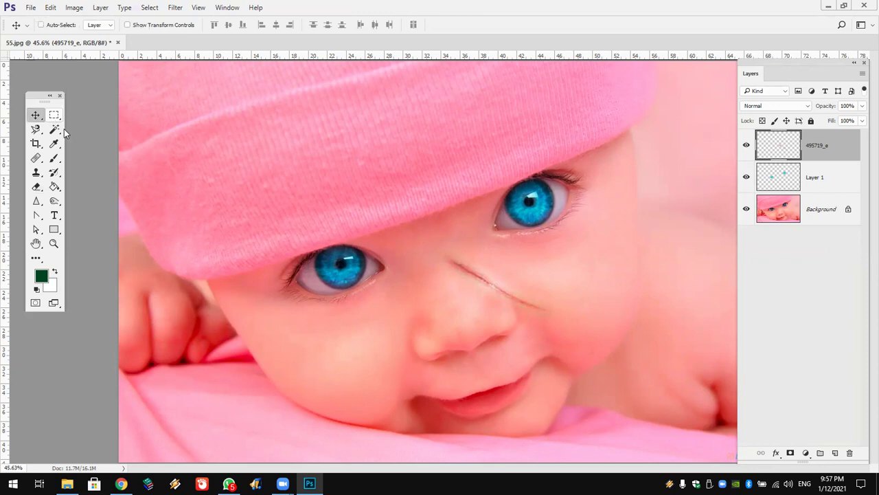
Alt-drag the scar line into whisker-like copies on the cheek, then show the desktop
left_click_drag(469, 273, 521, 263)
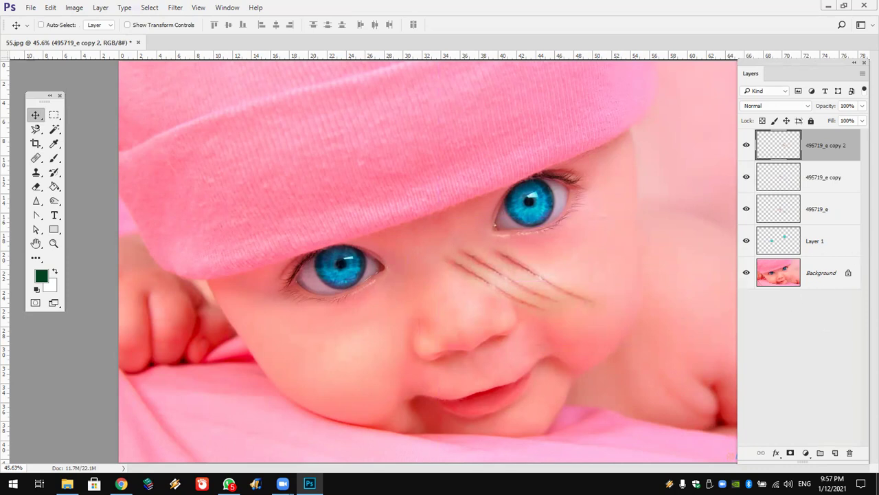
left_click(877, 485)
left_click(358, 253)
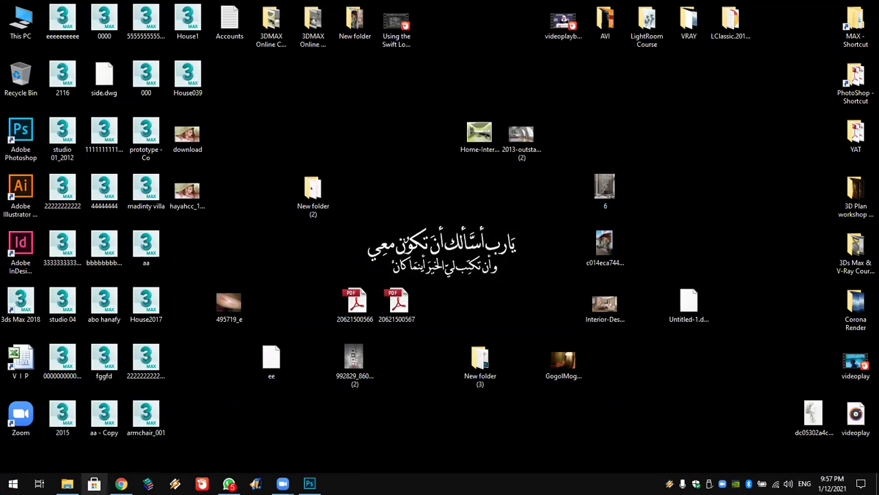
Open the PhotoShop folder's Shop PICsss subfolder and drag the surgical stitches image into Photoshop
left_click(67, 483)
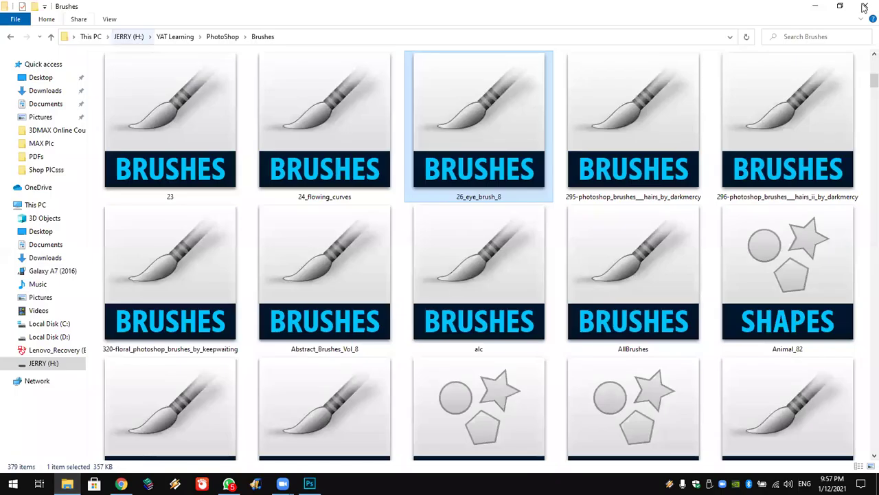
left_click(877, 484)
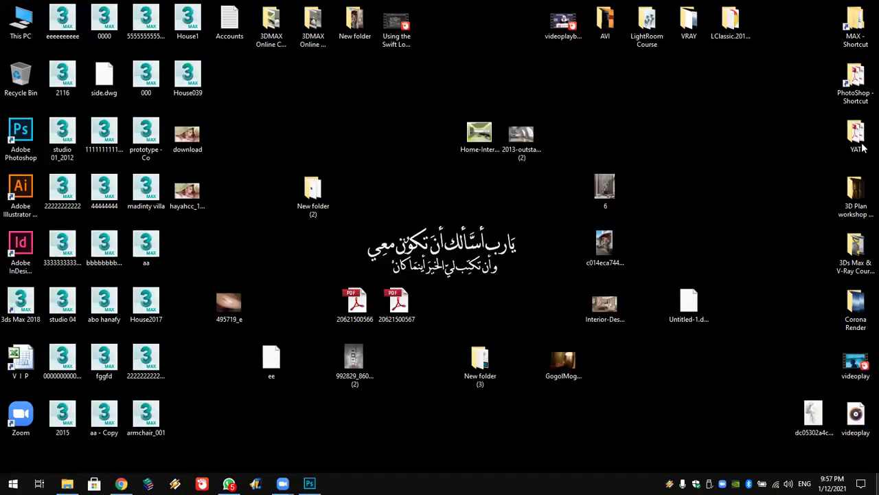
double_click(855, 90)
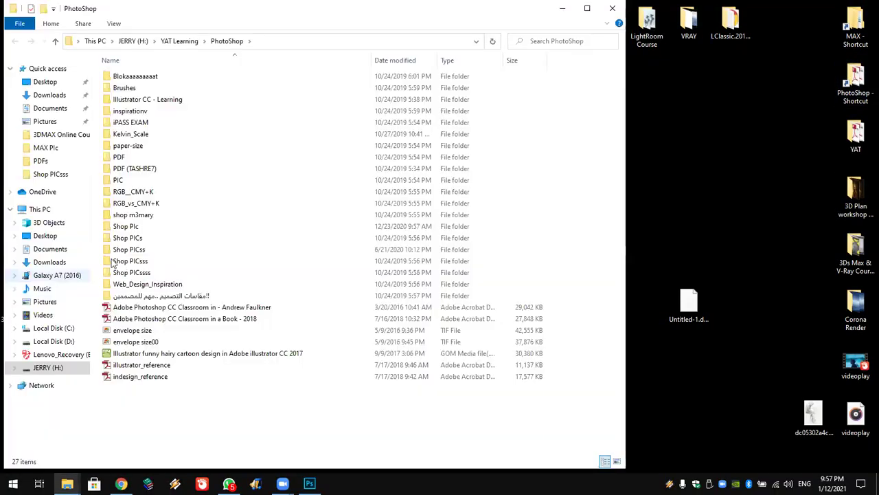
double_click(131, 272)
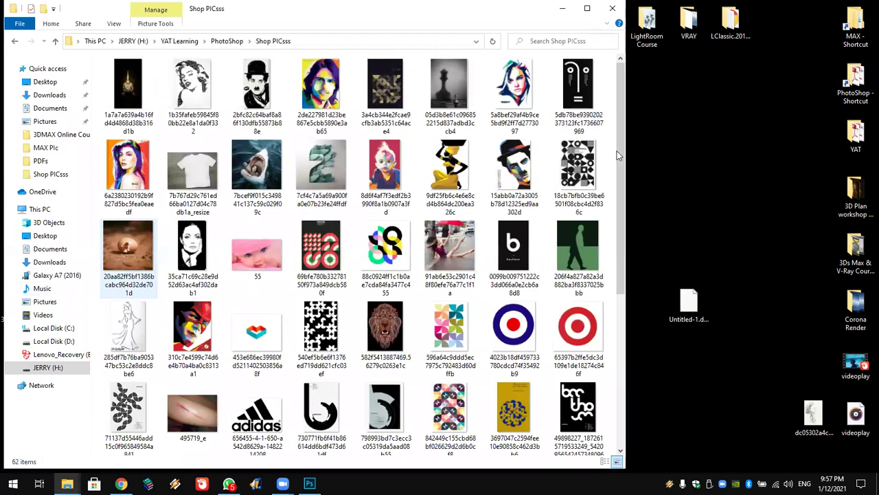
left_click_drag(617, 156, 625, 331)
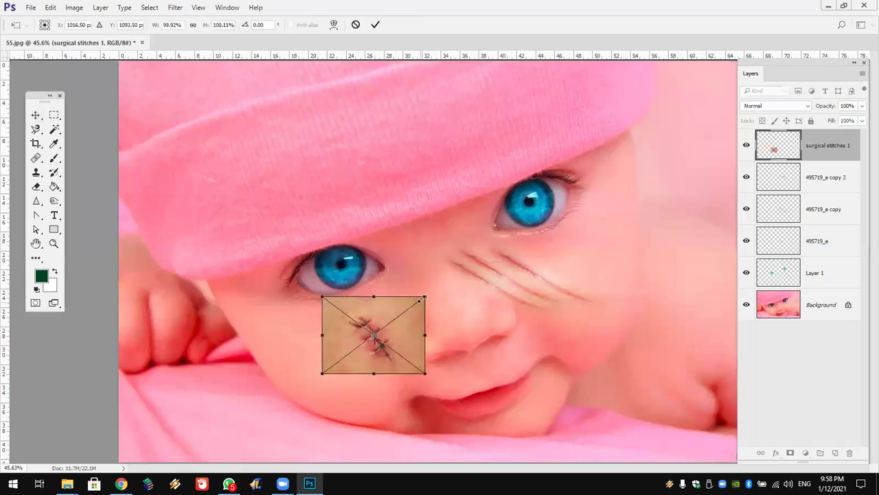
Rotate the stitches image about 109°, enlarge it below the left eye, and commit
mouse_move(429, 283)
left_mouse_down()
mouse_move(437, 293)
mouse_move(397, 350)
left_mouse_up()
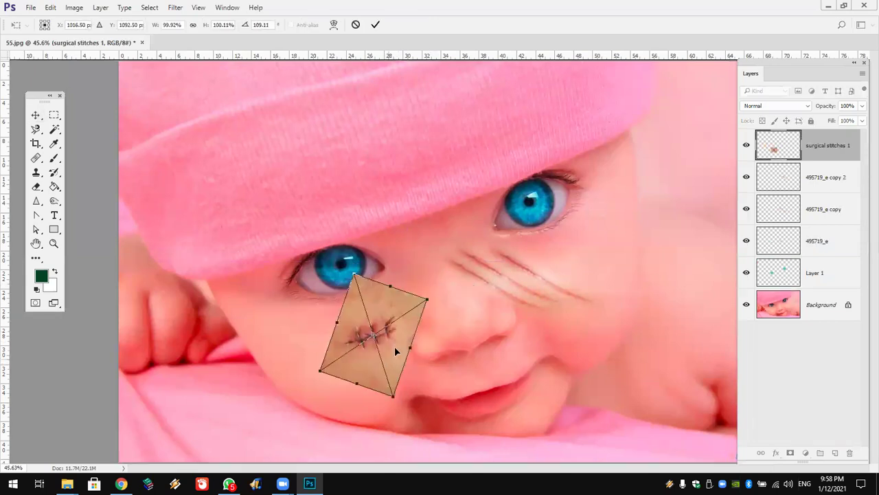
left_click_drag(427, 293, 473, 264)
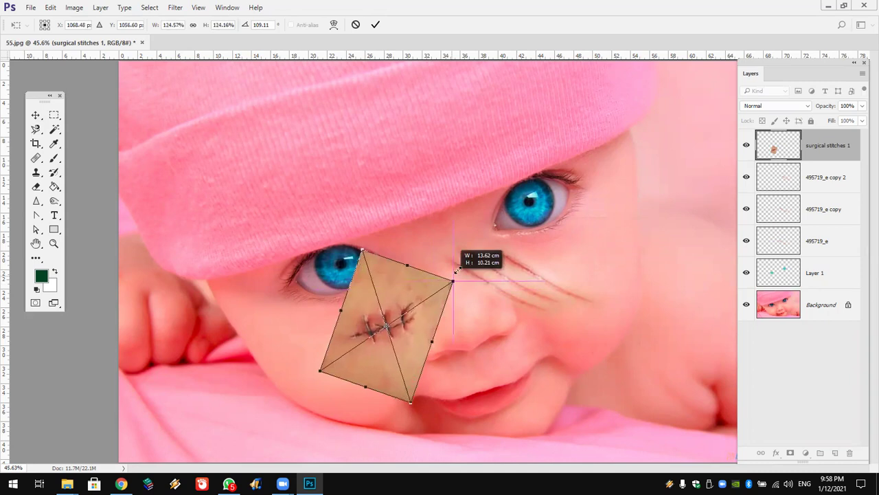
left_click_drag(412, 303, 377, 334)
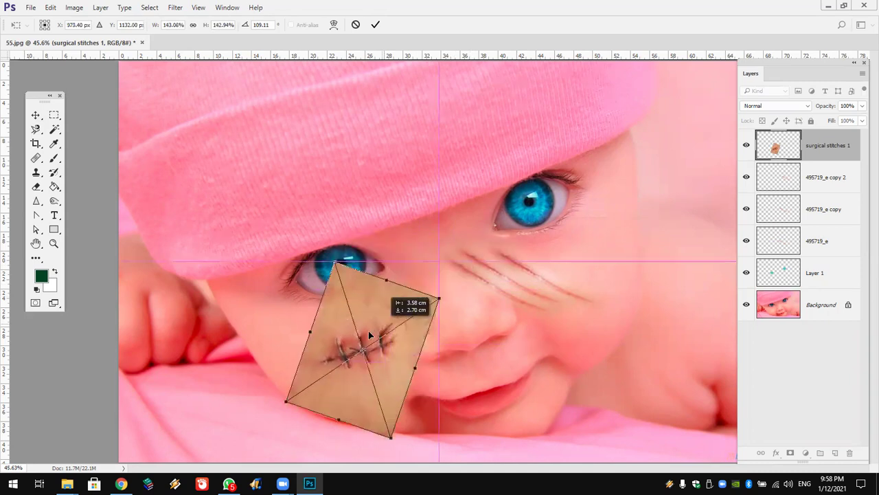
left_click(375, 25)
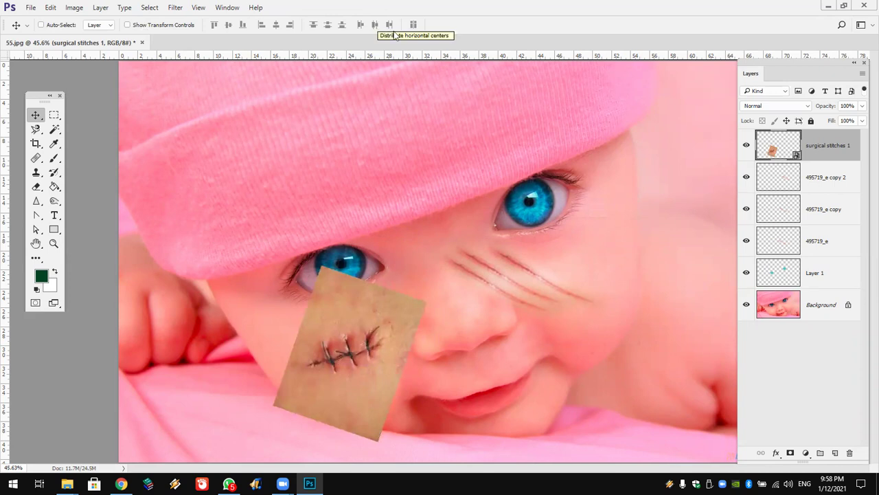
Rasterize the stitches layer and erase its upper part with a 291 px eraser
right_click(821, 151)
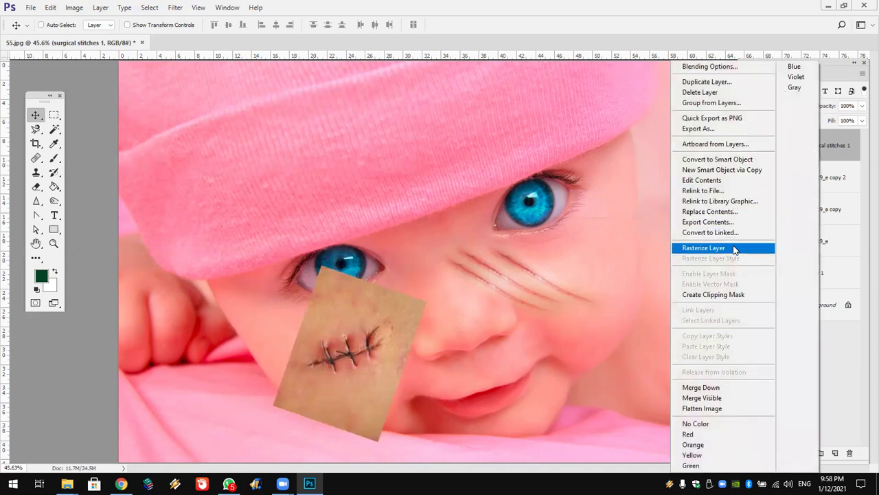
left_click(735, 249)
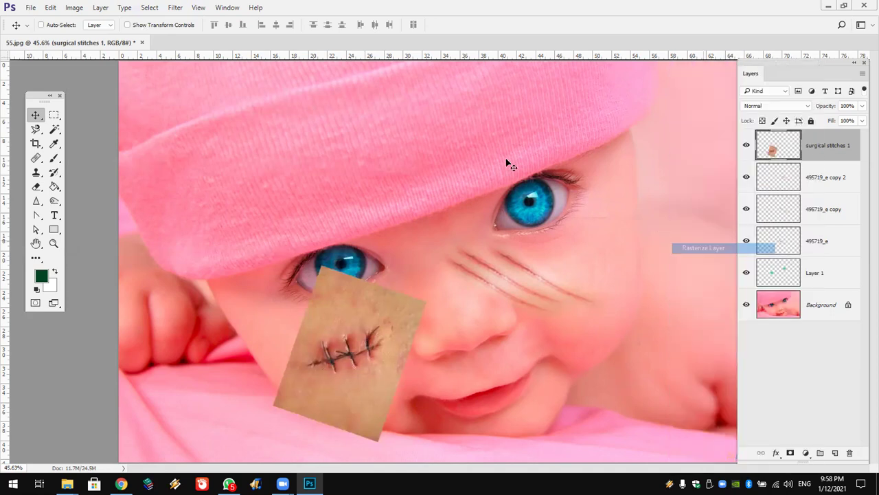
left_click(37, 187)
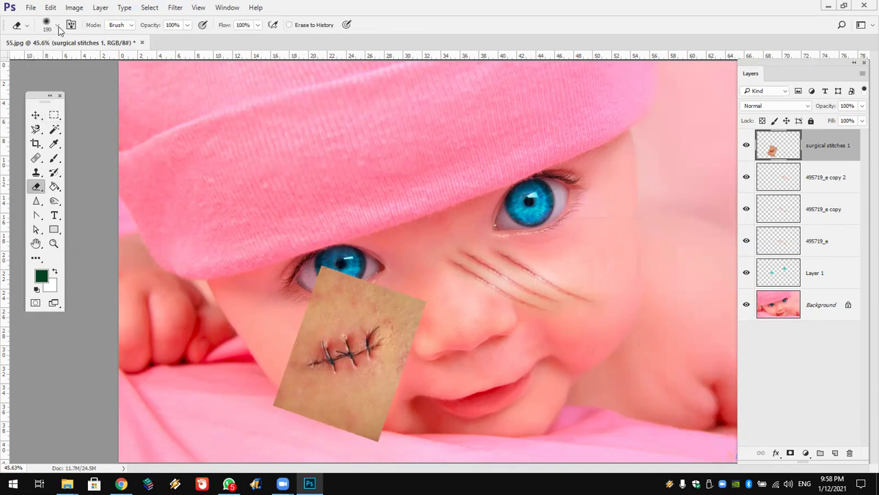
left_click(57, 26)
left_click_drag(111, 61, 117, 61)
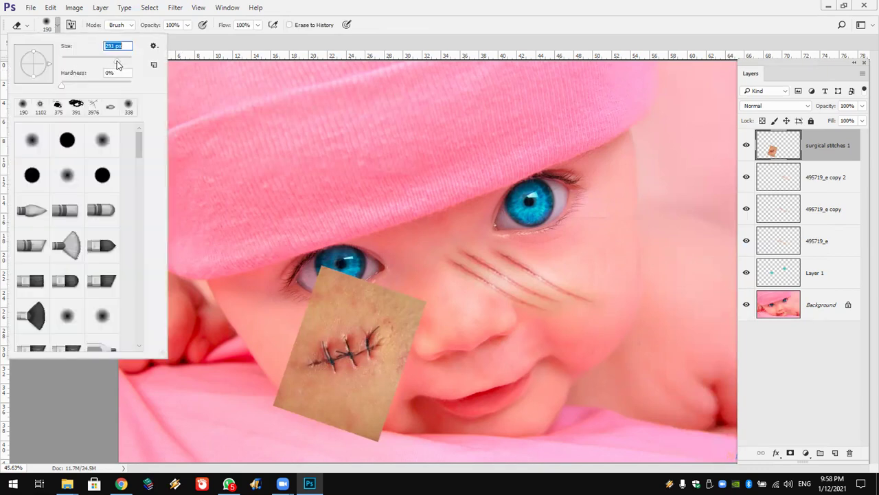
mouse_move(426, 263)
left_mouse_down()
mouse_move(323, 287)
mouse_move(388, 268)
mouse_move(419, 326)
mouse_move(359, 442)
mouse_move(270, 392)
mouse_move(353, 403)
mouse_move(384, 383)
mouse_move(320, 407)
mouse_move(281, 350)
mouse_move(304, 305)
mouse_move(385, 296)
mouse_move(399, 320)
mouse_move(334, 304)
left_mouse_up()
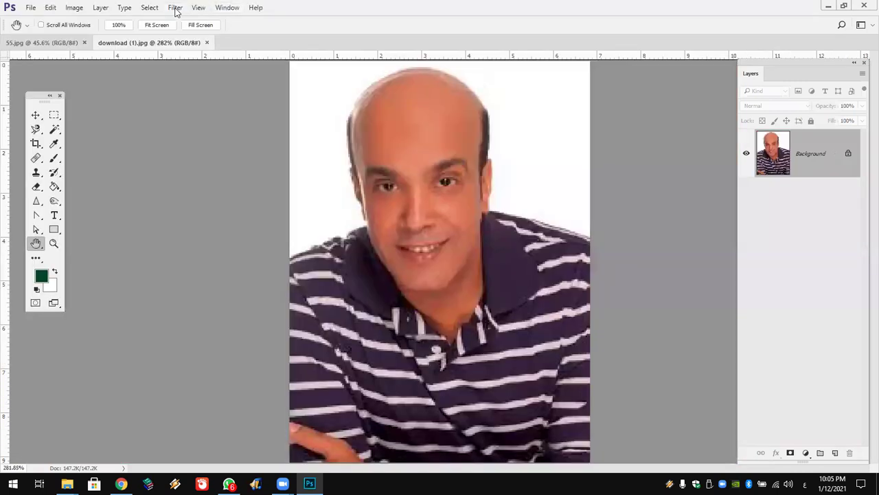
left_click(121, 484)
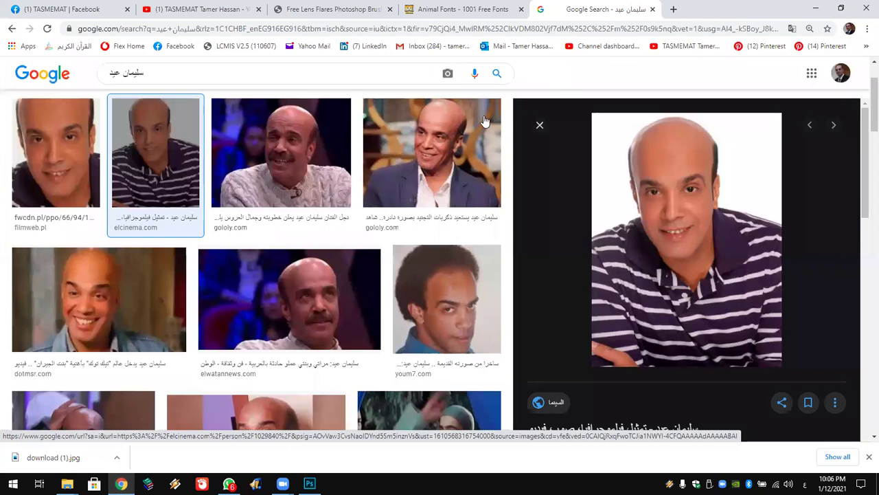
Filter the Chrome image results to Large size and scroll through them
scroll(125, 177, "up", 2)
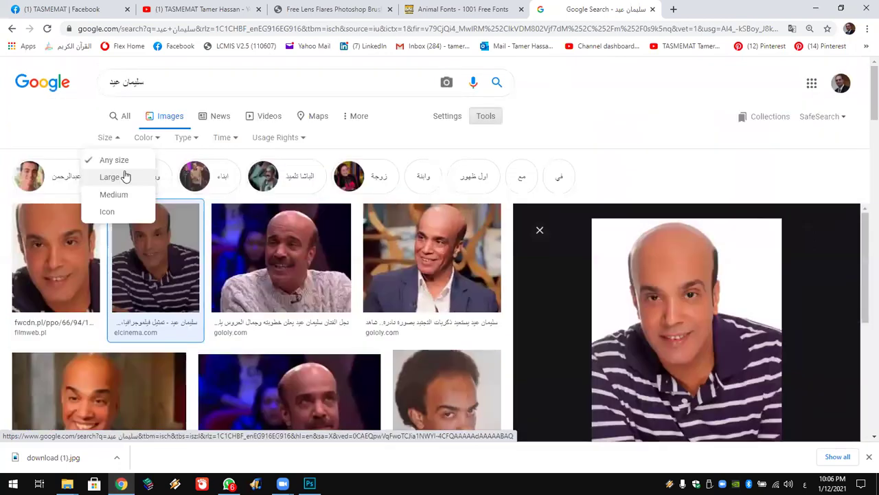
left_click(126, 177)
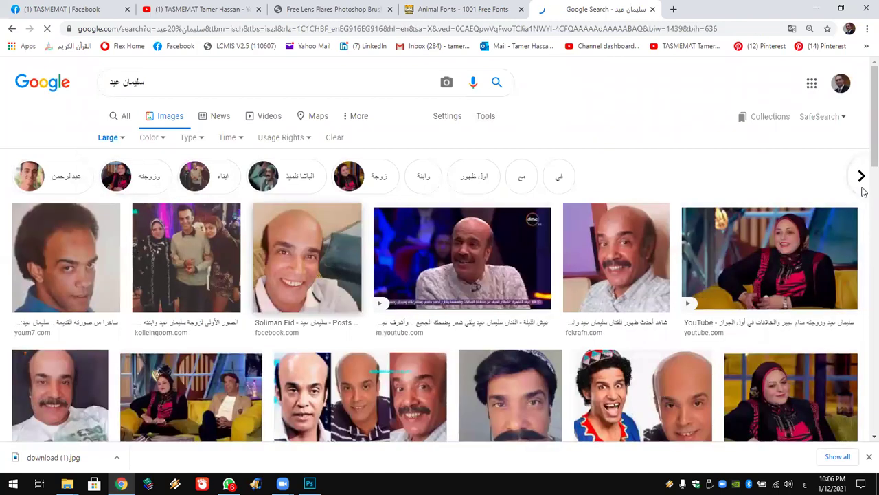
scroll(863, 191, "down", 4)
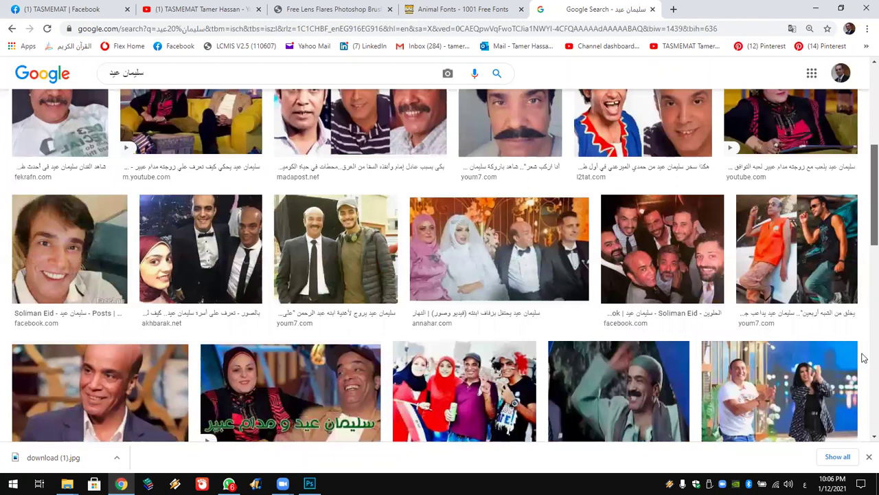
scroll(673, 307, "down", 5)
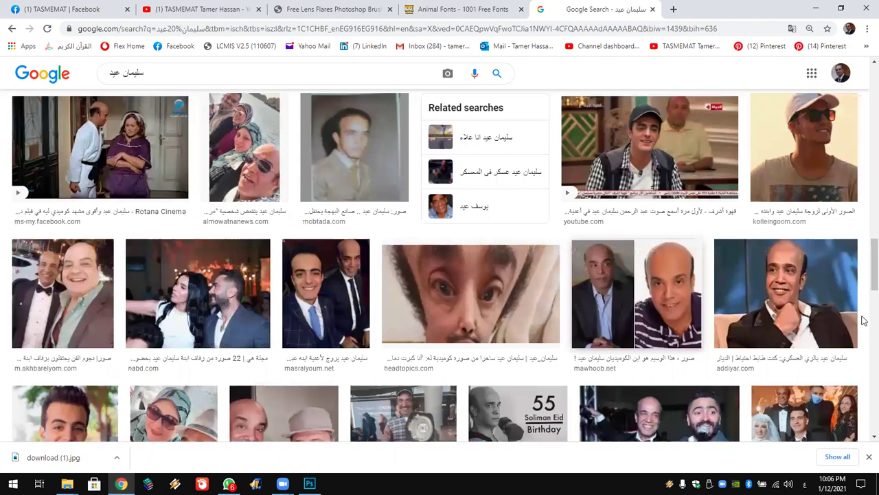
scroll(864, 321, "down", 3)
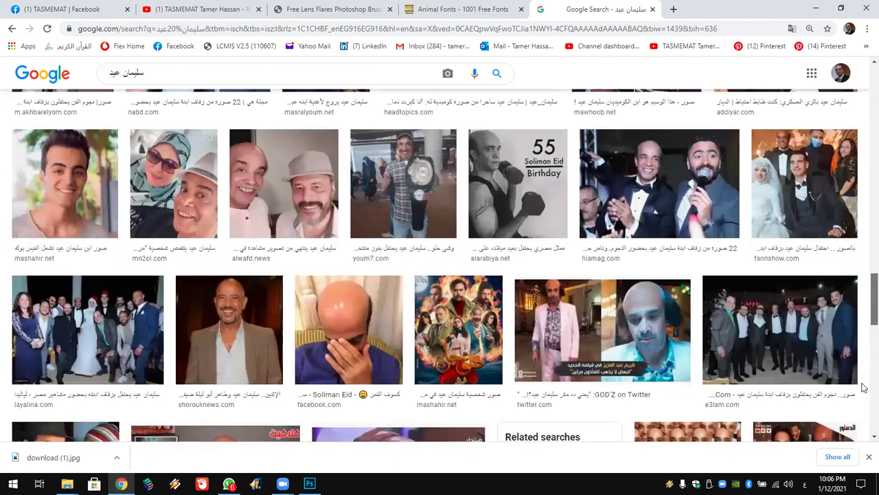
scroll(863, 407, "up", 3)
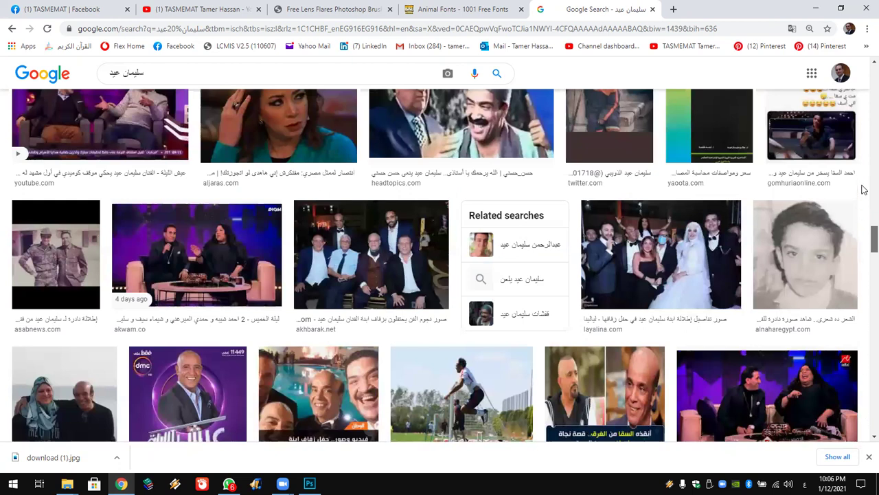
scroll(863, 189, "up", 5)
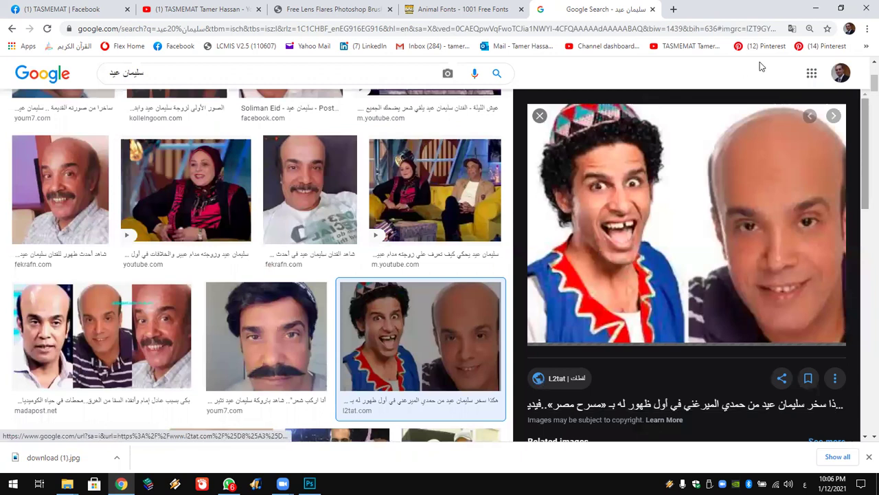
Go back and preview related 490×610 portraits of the same man, then return to Photoshop
left_click(12, 30)
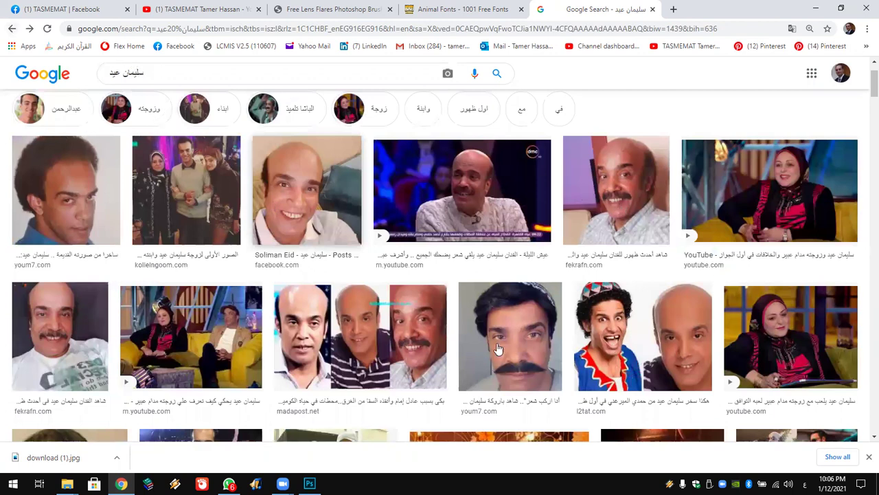
left_click(12, 30)
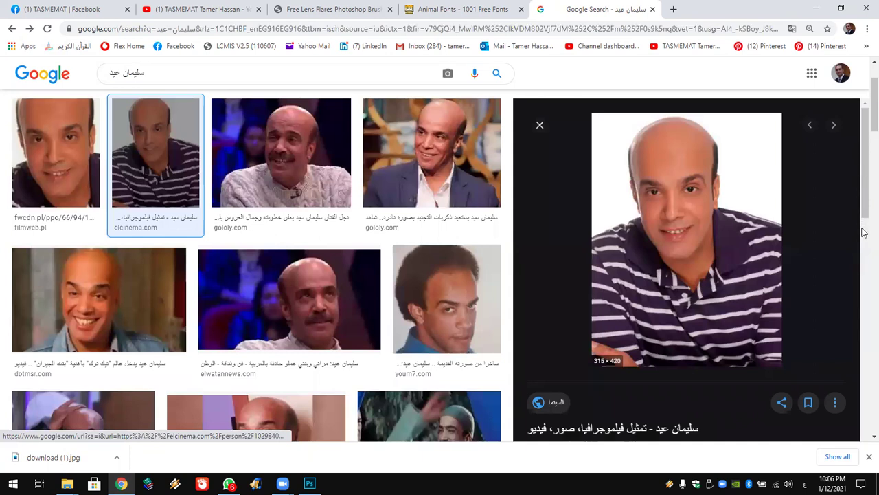
scroll(864, 265, "down", 5)
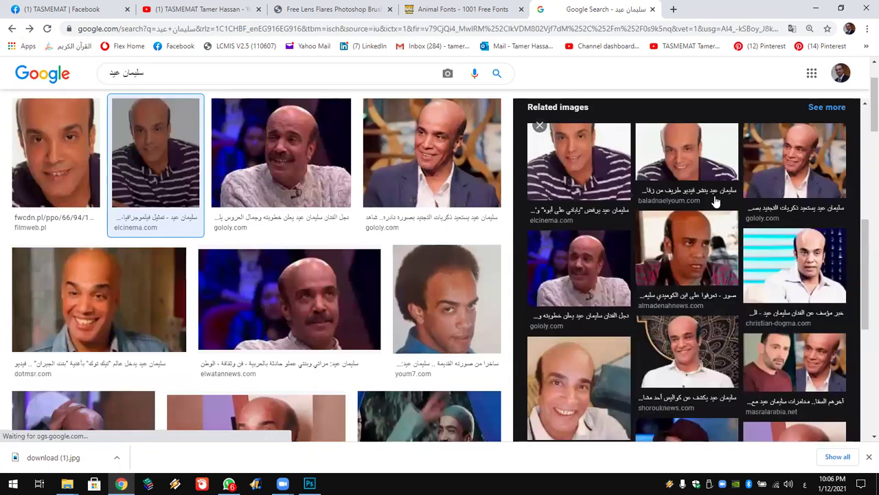
left_click(702, 163)
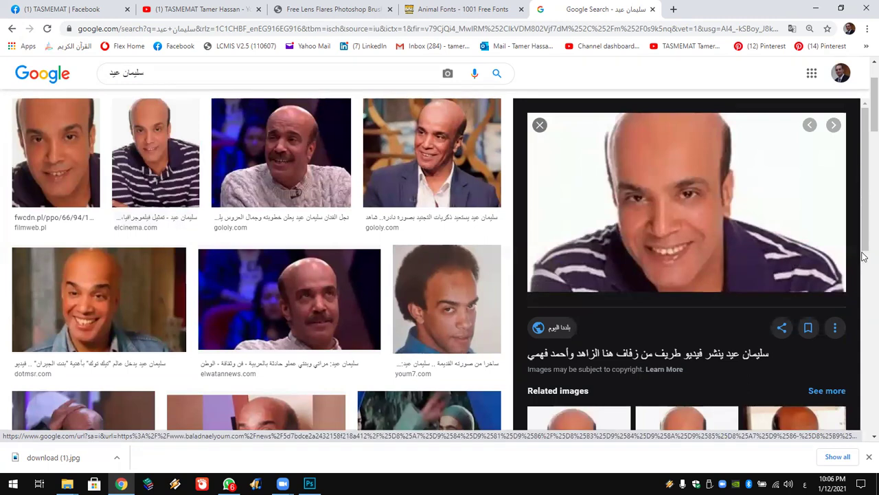
scroll(758, 257, "down", 3)
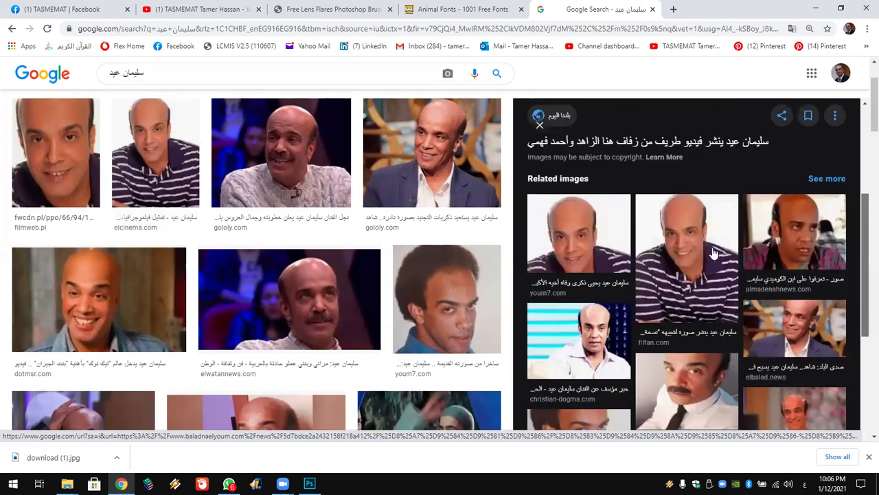
left_click(713, 254)
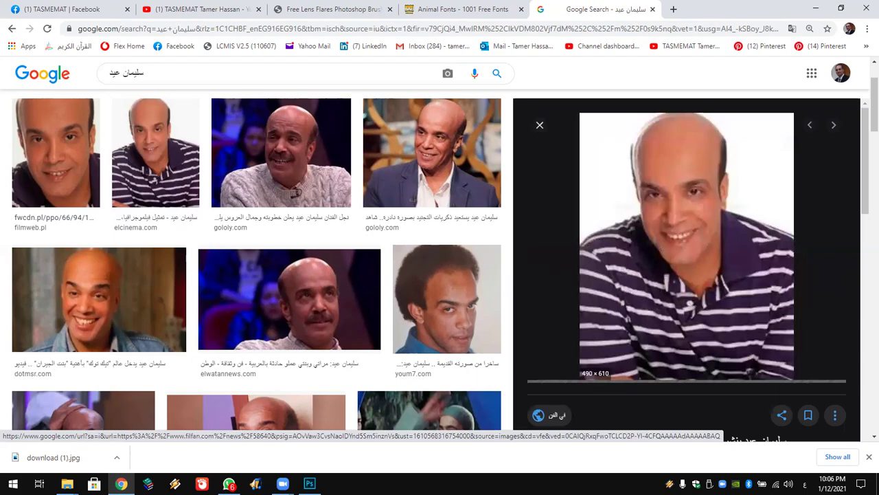
left_click(310, 484)
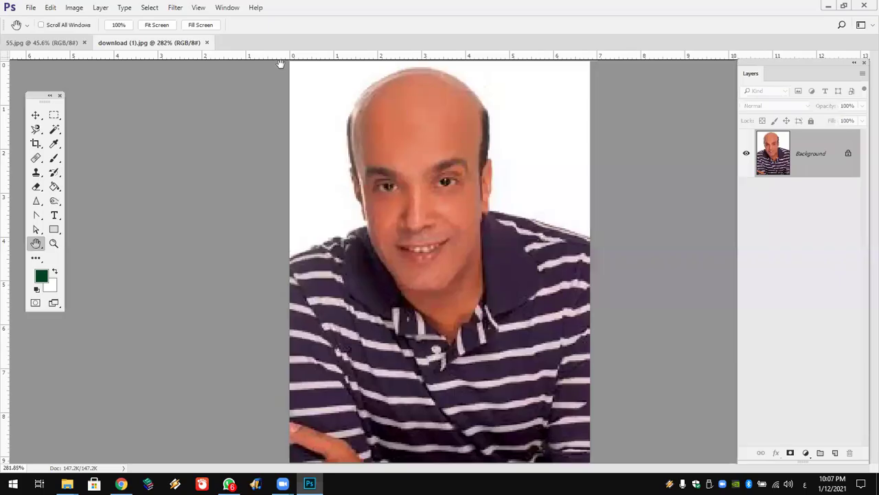
Open Liquify on the portrait at 300% zoom and set Eye Size to -100
left_click(175, 8)
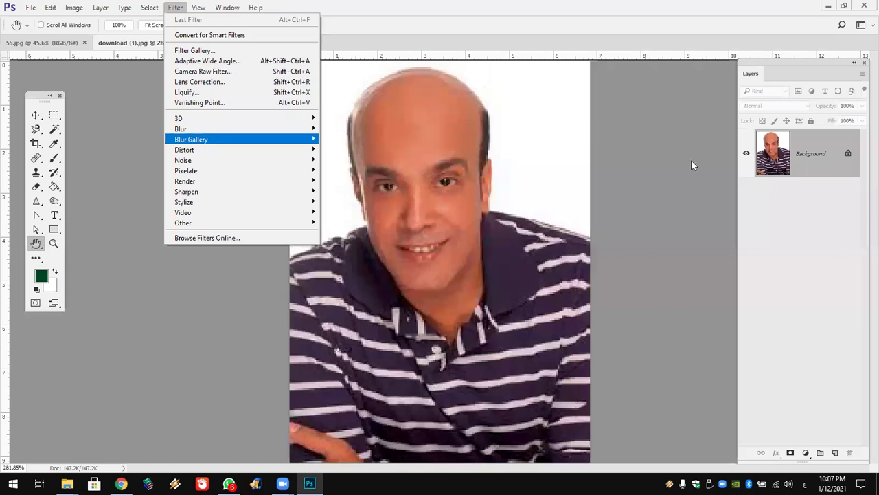
key("shift+ctrl+x")
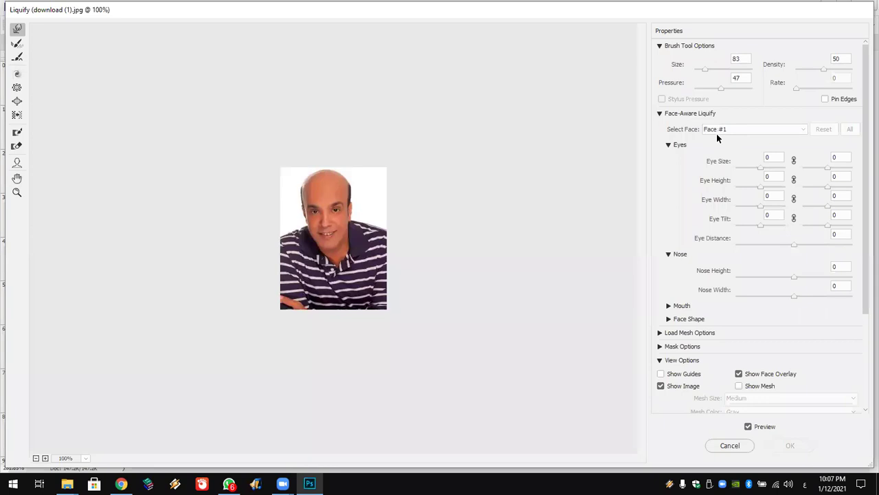
left_click(46, 458)
left_click(45, 458)
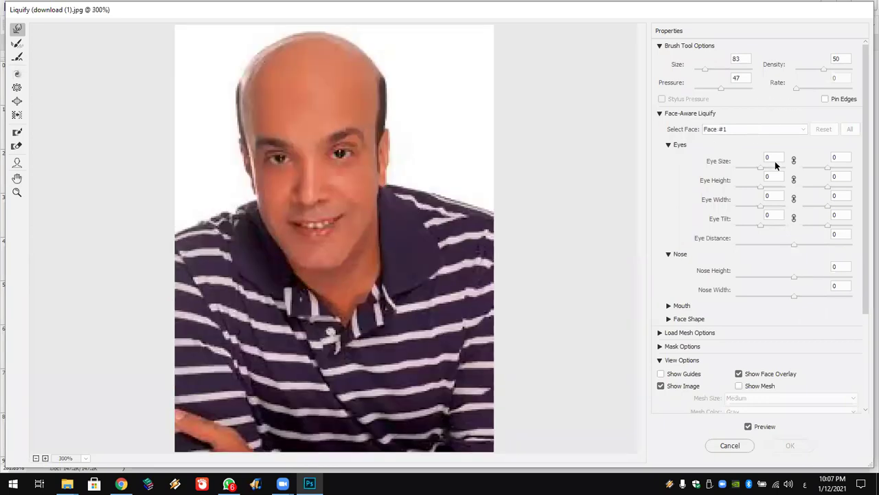
left_click_drag(767, 169, 788, 166)
type("-100")
key("Return")
Set Eye Height, Eye Width and Eye Tilt each to 100
key("Tab")
type("100")
key("Return")
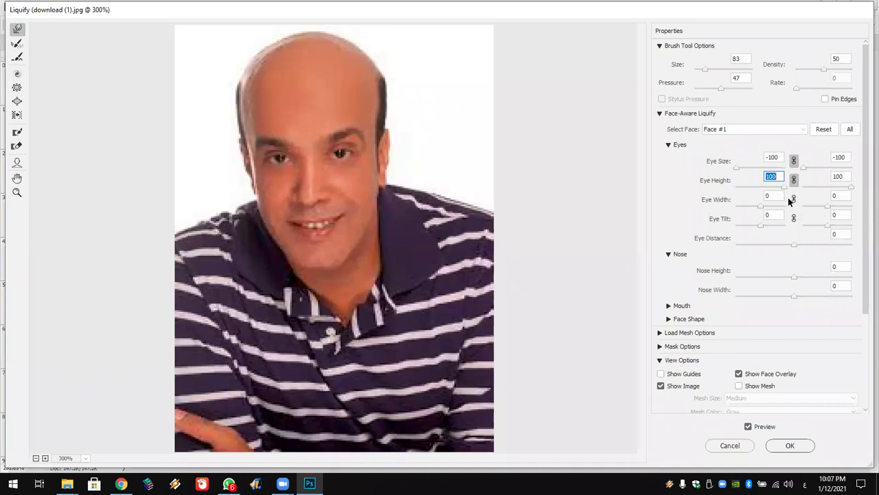
key("Tab")
type("100")
key("Return")
key("Tab")
type("100")
key("Return")
Lower the brush Pressure and warp the face wider with the eyes lower
left_click(720, 89)
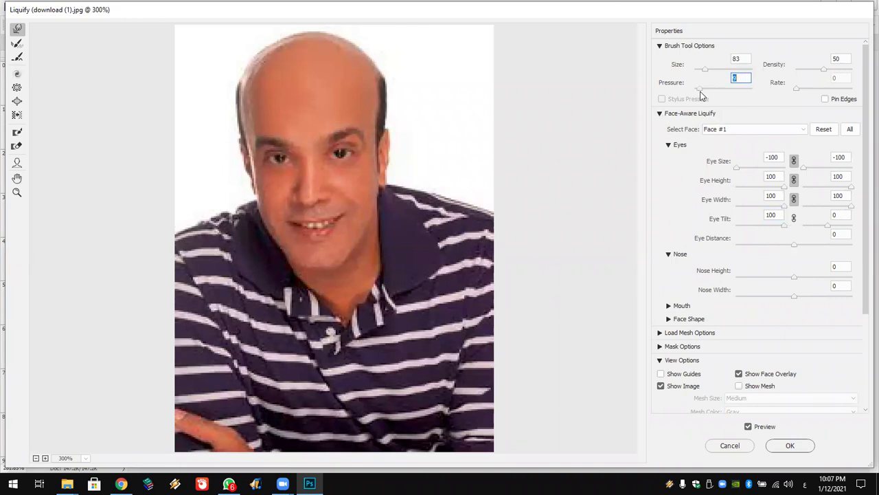
left_click_drag(701, 96, 715, 96)
left_click_drag(298, 175, 313, 169)
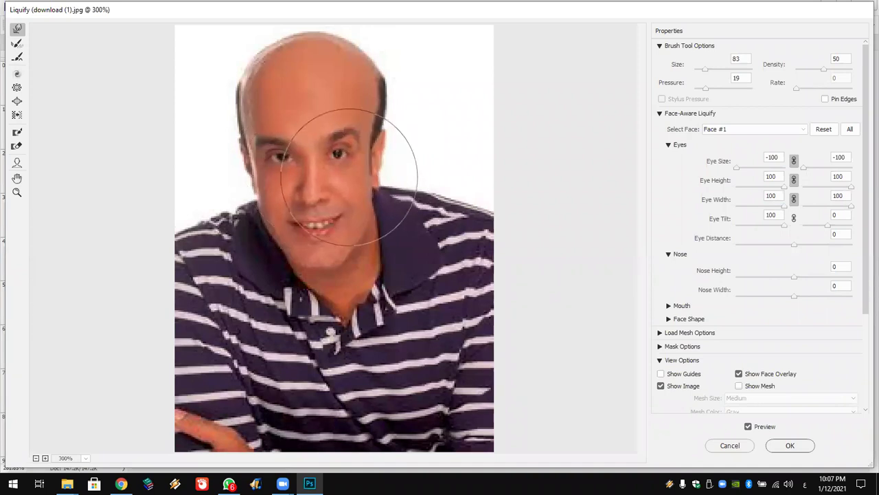
mouse_move(304, 175)
left_mouse_down()
mouse_move(326, 182)
mouse_move(265, 114)
mouse_move(275, 161)
mouse_move(314, 186)
mouse_move(300, 213)
mouse_move(275, 186)
mouse_move(288, 227)
mouse_move(284, 255)
left_mouse_up()
Apply the Liquify edit, then search Google for 'free photoshop brushes'
left_click(786, 446)
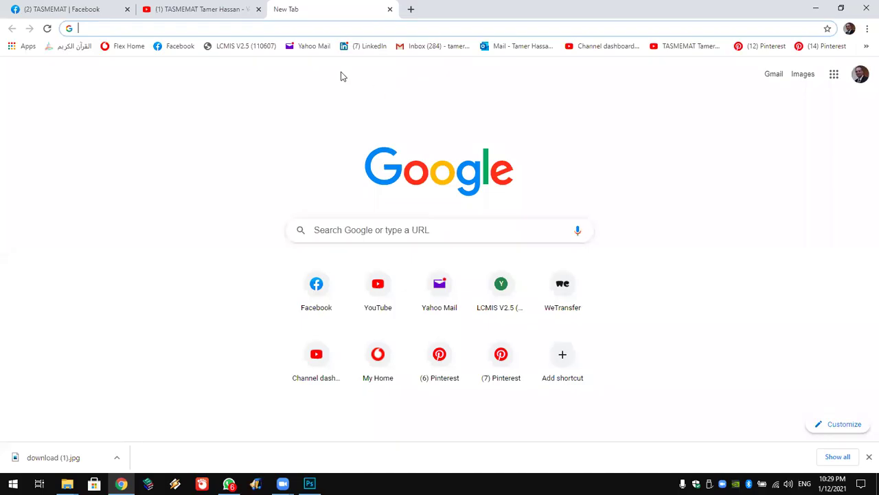
left_click(335, 224)
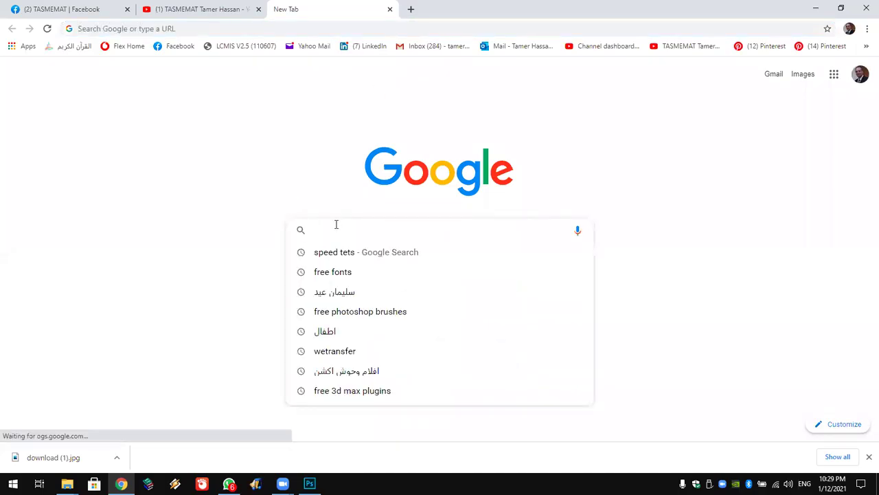
type("f")
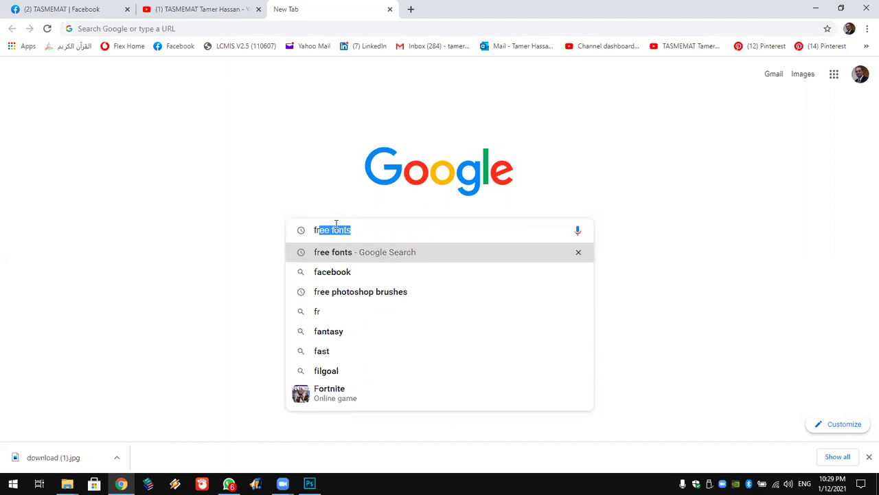
type("ree")
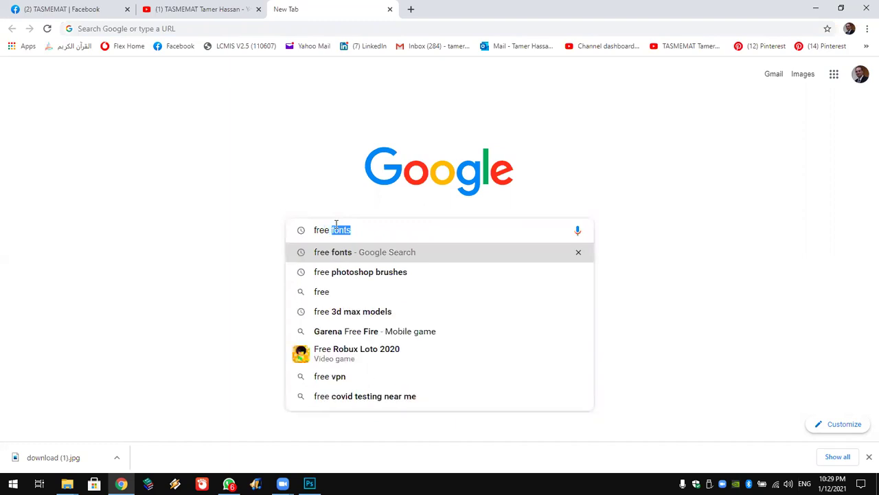
left_click(340, 273)
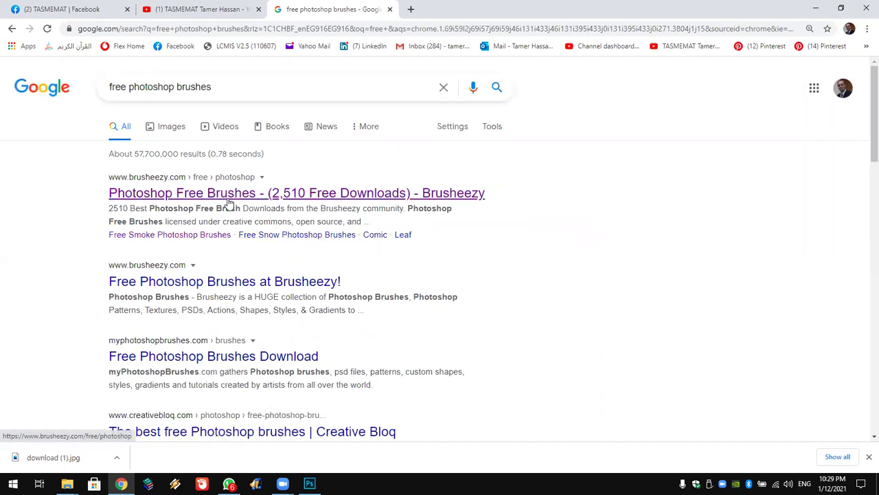
Browse Brusheezy's free brushes results, then minimize Chrome to the desktop
left_click(228, 200)
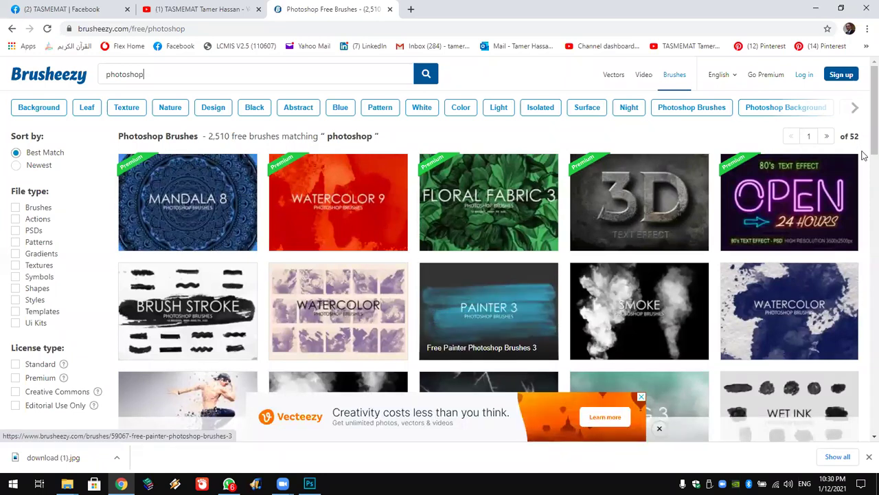
scroll(864, 189, "down", 2)
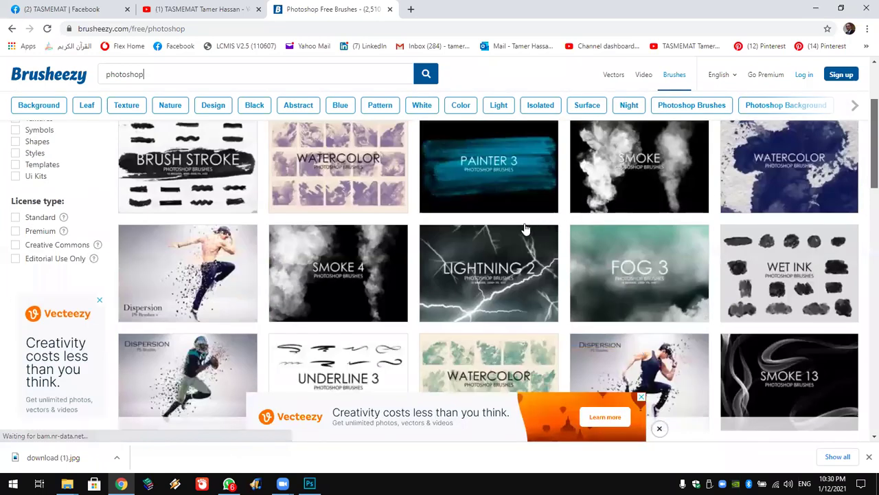
scroll(520, 228, "down", 1)
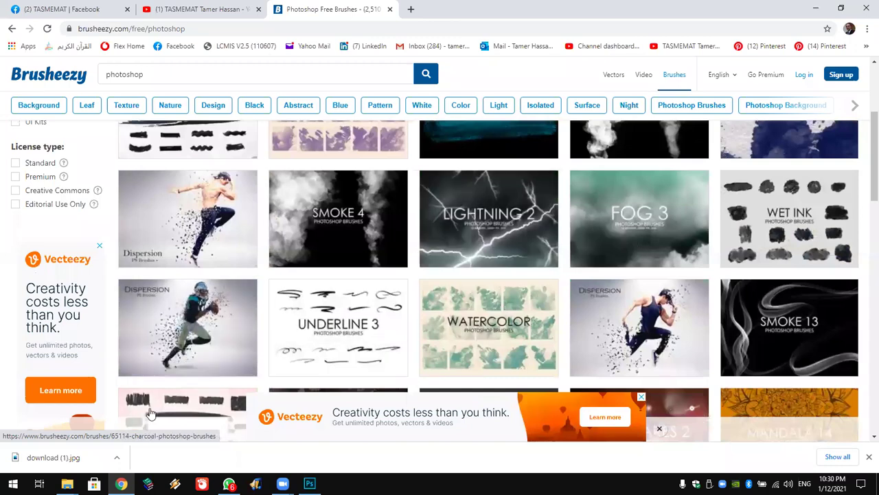
left_click(877, 484)
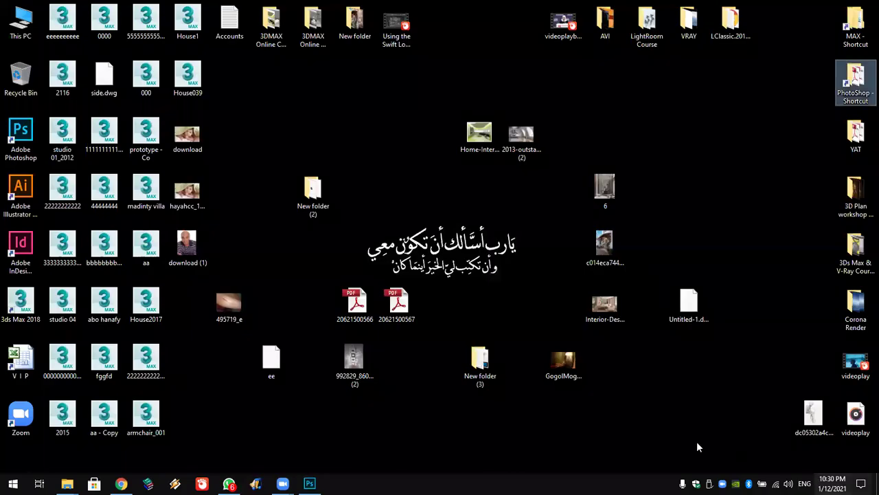
Open New folder (3), stamp the 4260 px crack brush on 55.jpg, then undo it
double_click(480, 363)
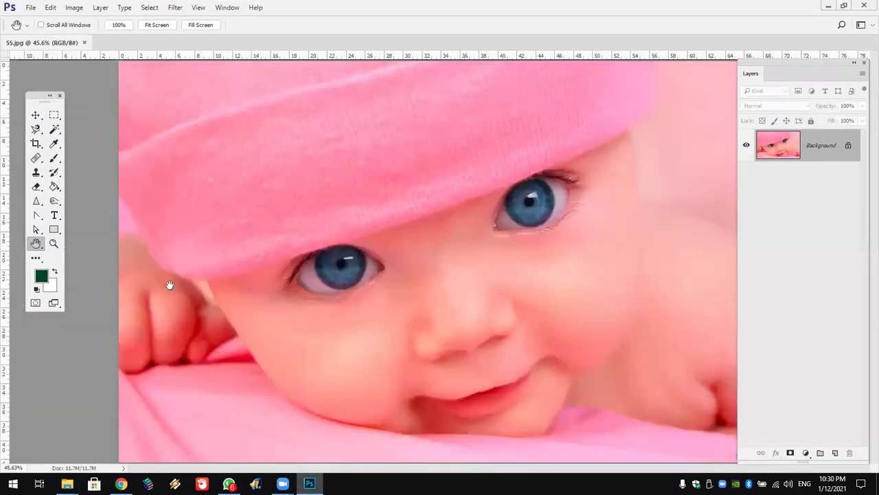
left_click(55, 160)
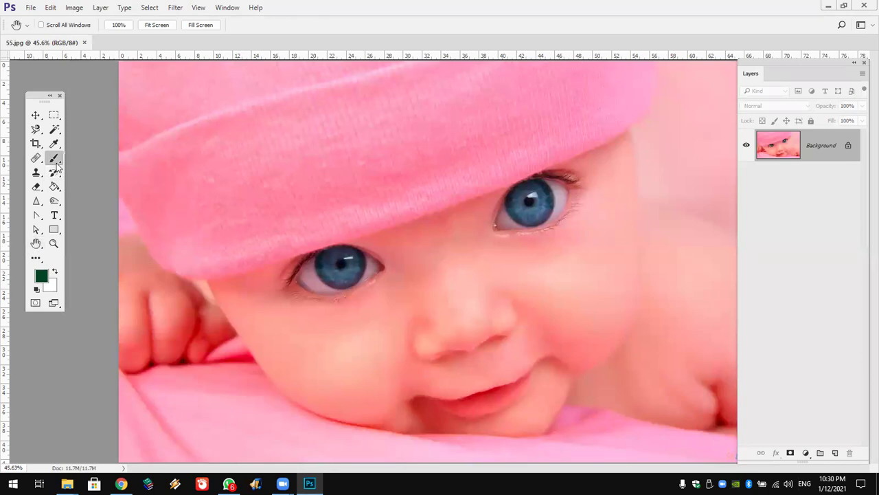
right_click(56, 165)
left_click(76, 157)
left_click(58, 28)
left_click(103, 301)
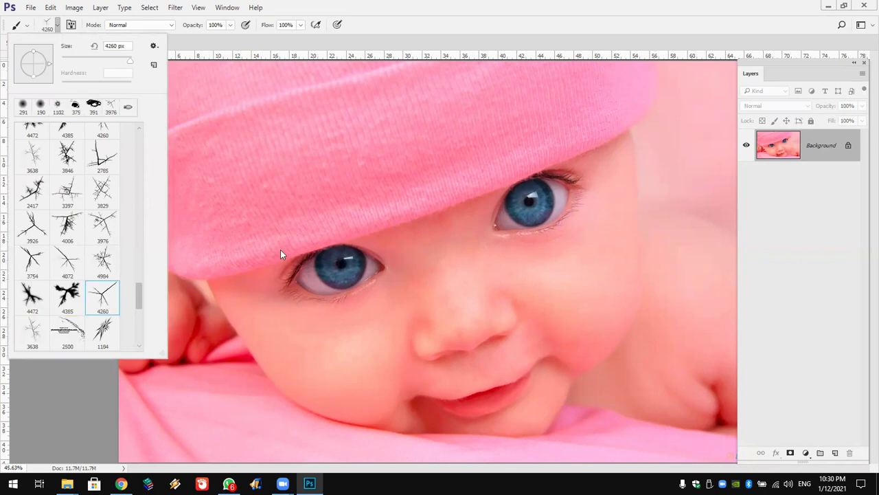
left_click(467, 218)
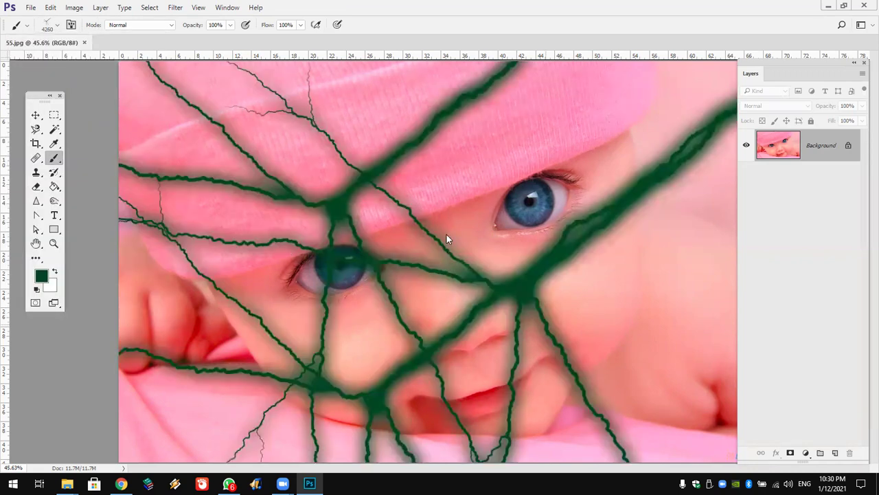
key("ctrl+z")
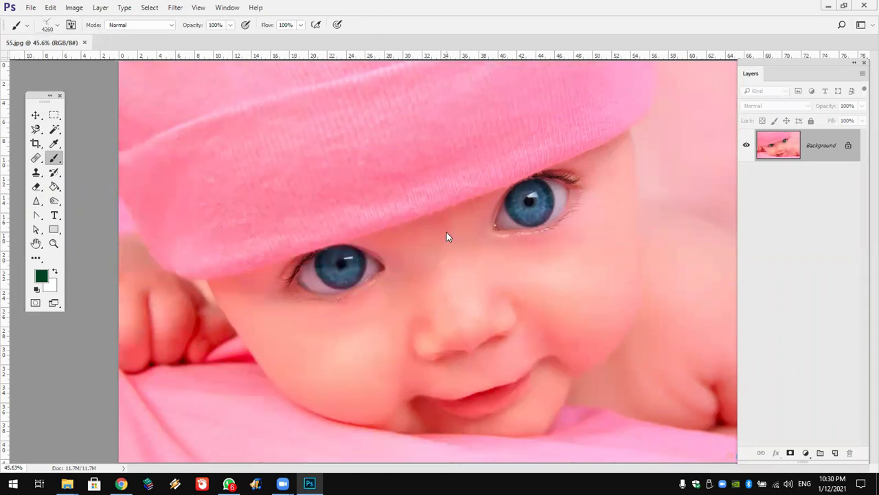
Stamp the crack brush at 2520 px on a new Layer 1, merge, then undo back to Background only
left_click(835, 453)
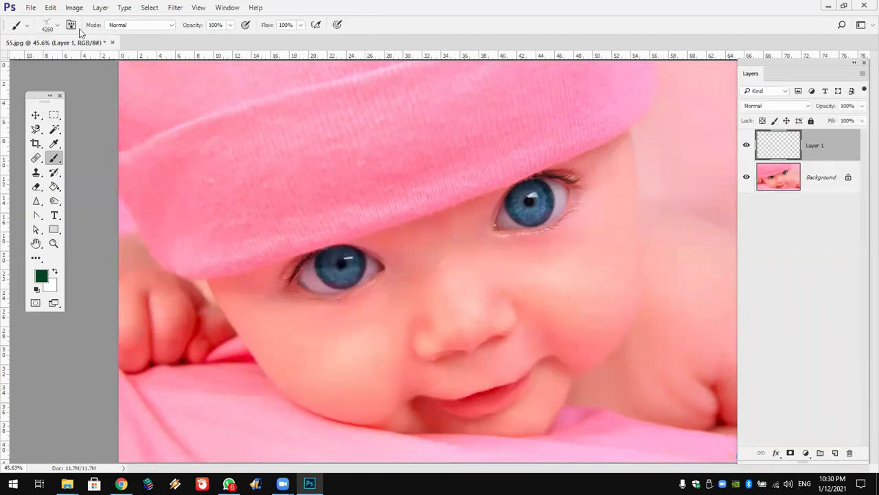
left_click(58, 26)
left_click_drag(104, 61, 131, 61)
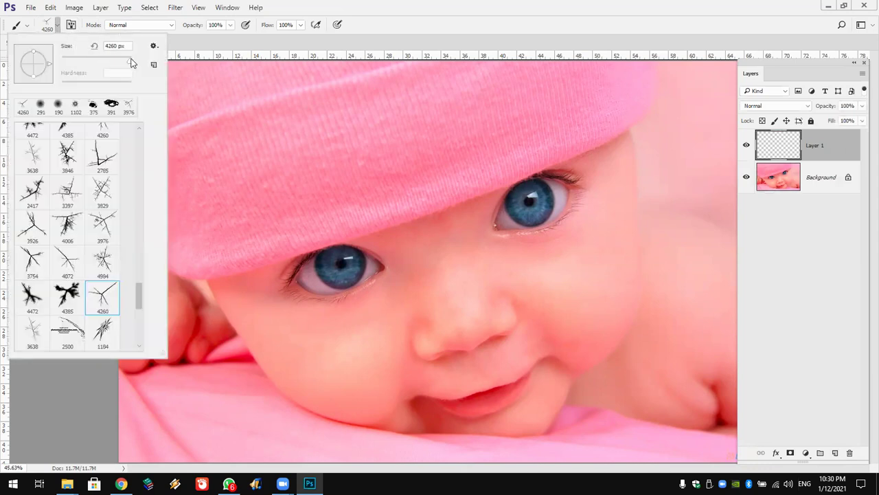
left_click(438, 203)
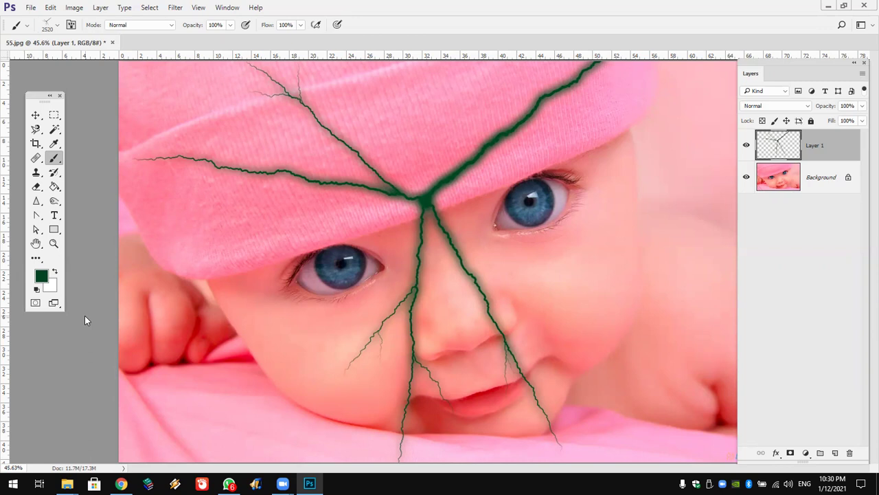
key("ctrl+e")
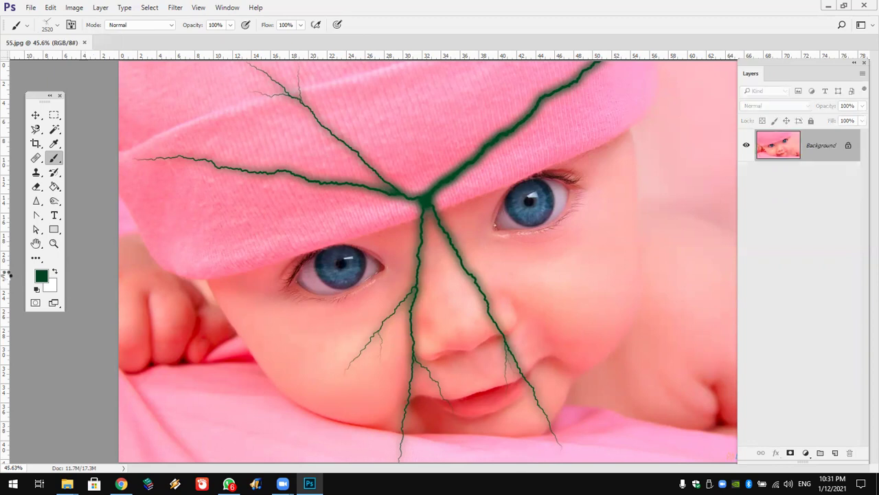
key("ctrl+z")
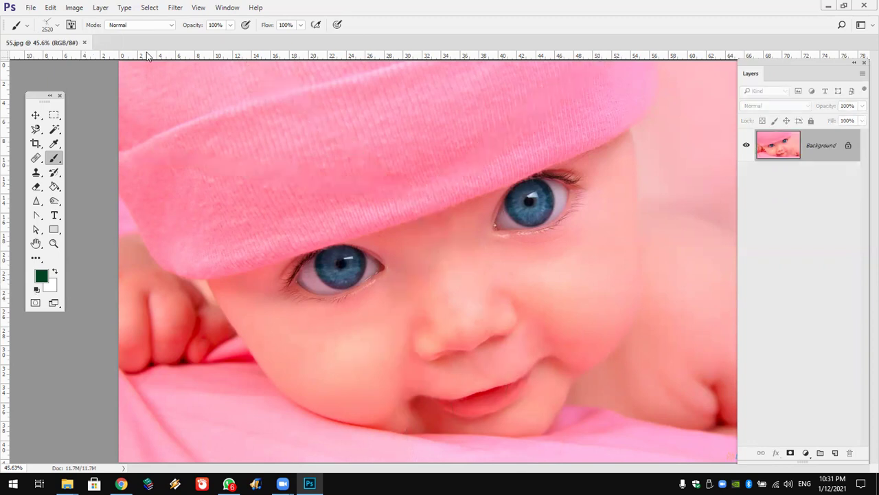
left_click_drag(37, 94, 83, 125)
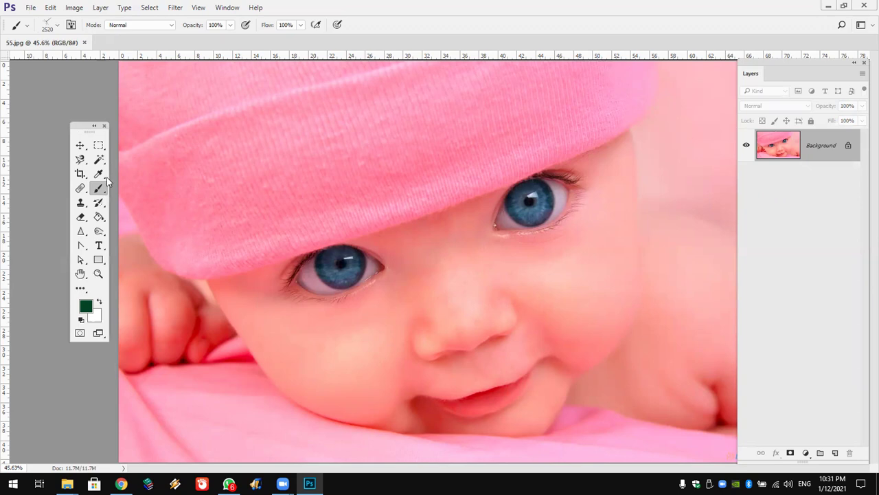
Fill 55.jpg with a diagonal copper preset gradient using the Gradient Tool
left_click(99, 217)
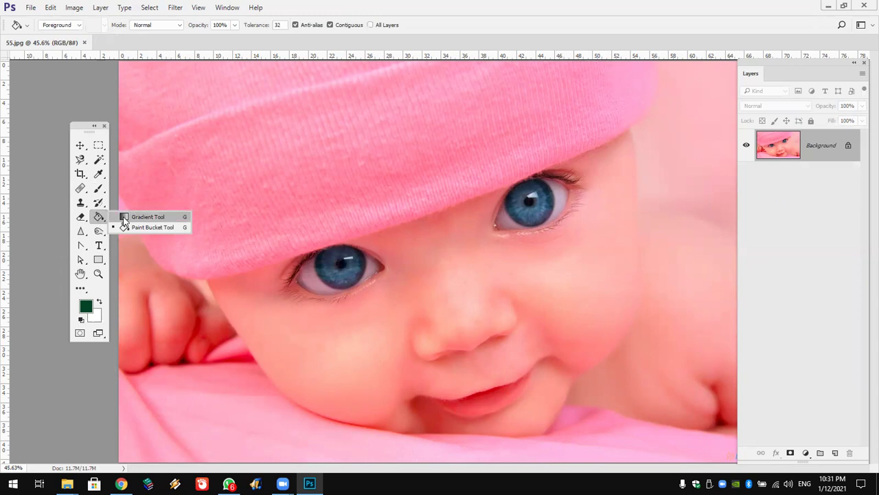
left_click(123, 217)
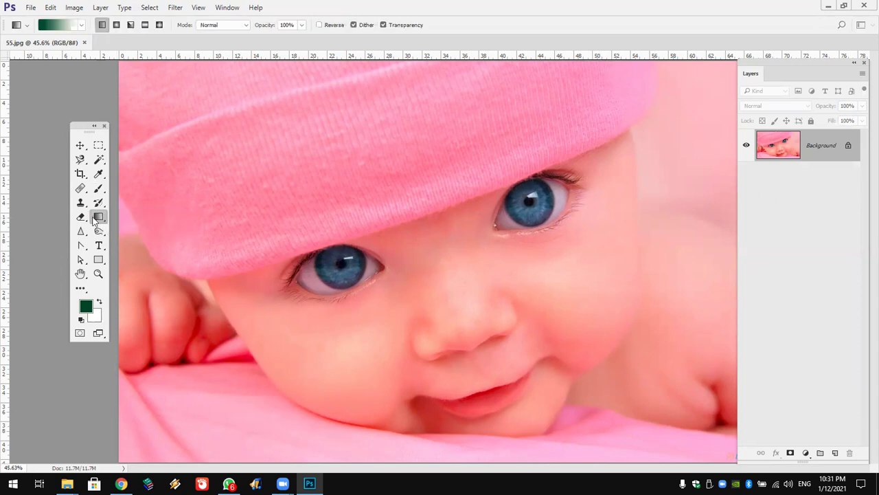
left_click(82, 25)
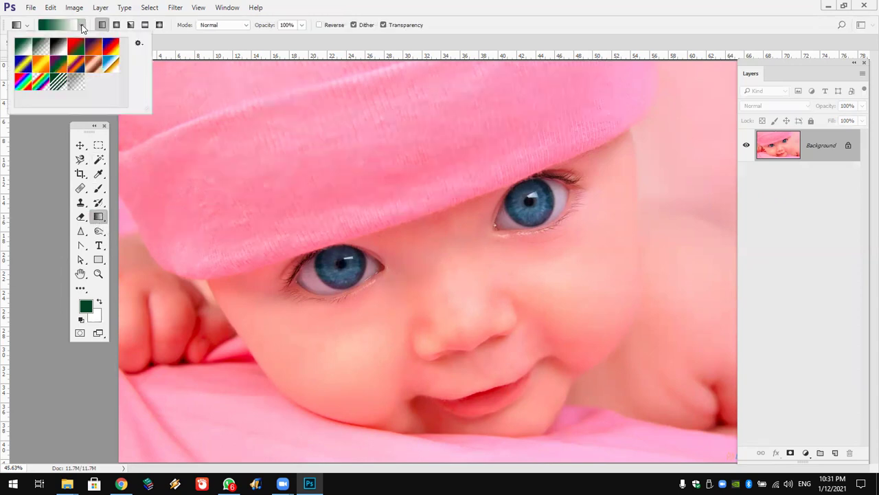
left_click(93, 64)
mouse_move(189, 92)
left_mouse_down()
mouse_move(473, 244)
mouse_move(659, 403)
left_mouse_up()
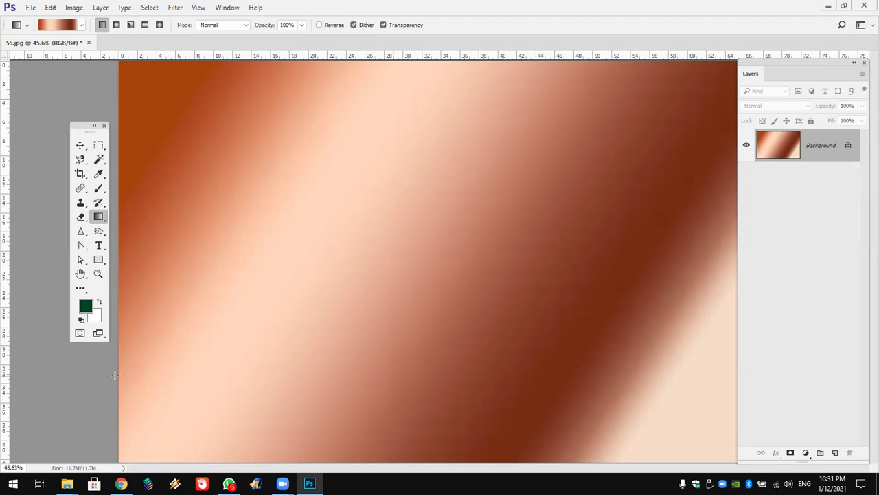
left_click(120, 484)
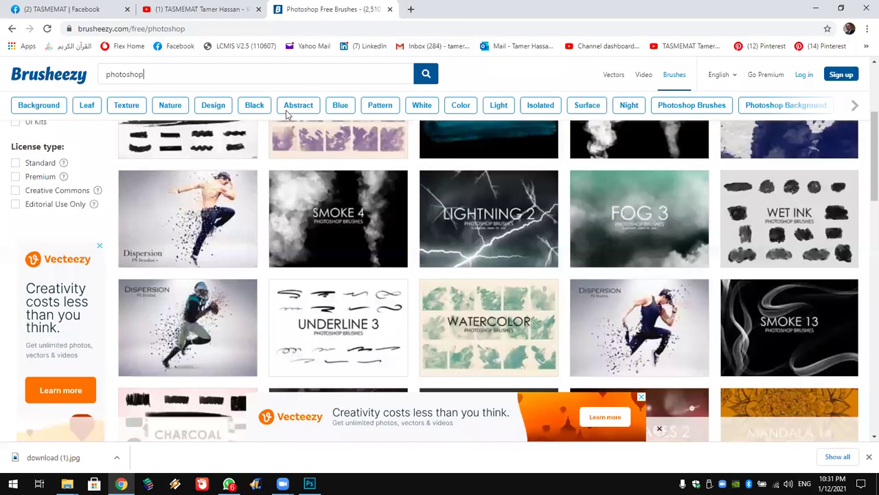
Search Google for 'free photoshop gradients' and skim the 5,000+ Free Photoshop Gradients article
key("ctrl+t")
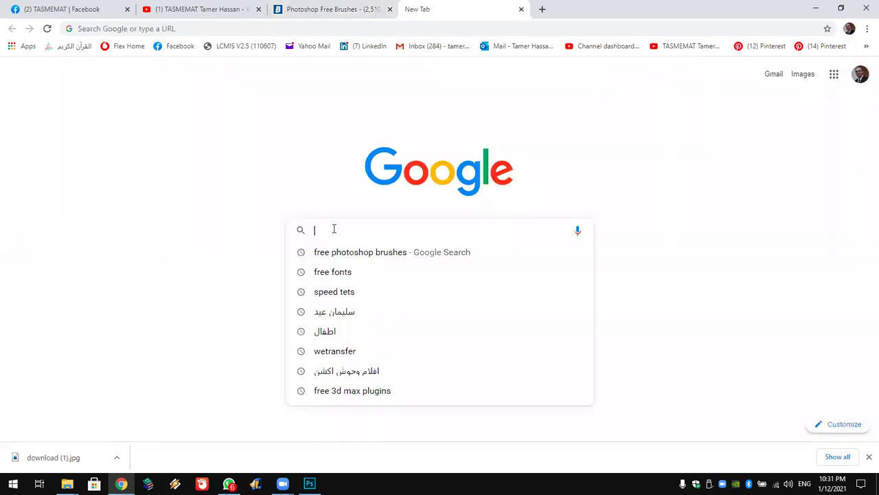
key("Down")
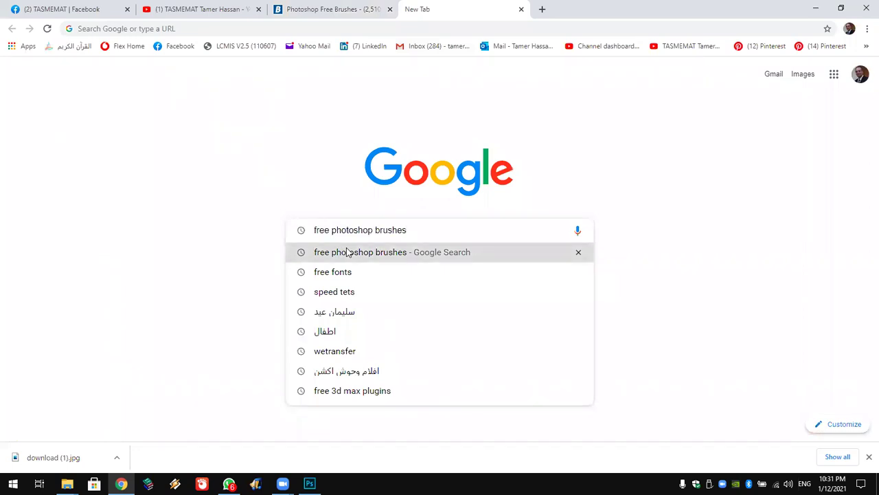
key("BackSpace")
key("BackSpace")
key("BackSpace")
key("BackSpace")
key("BackSpace")
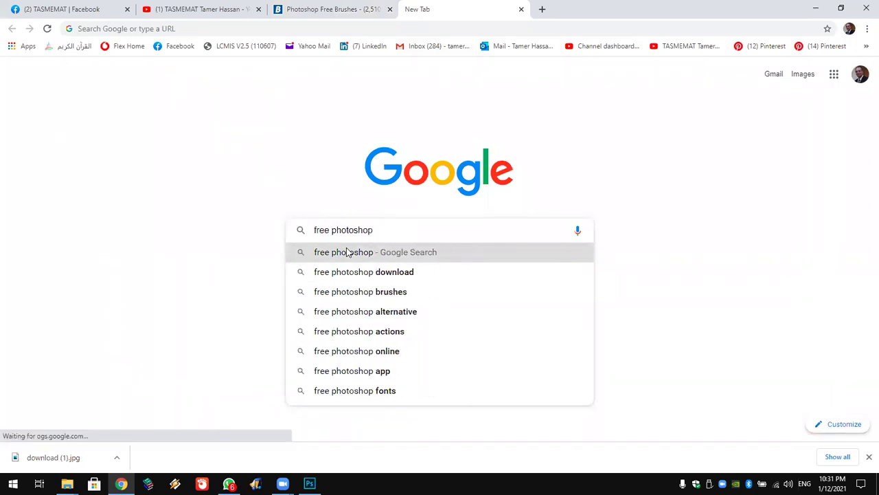
type(" gr")
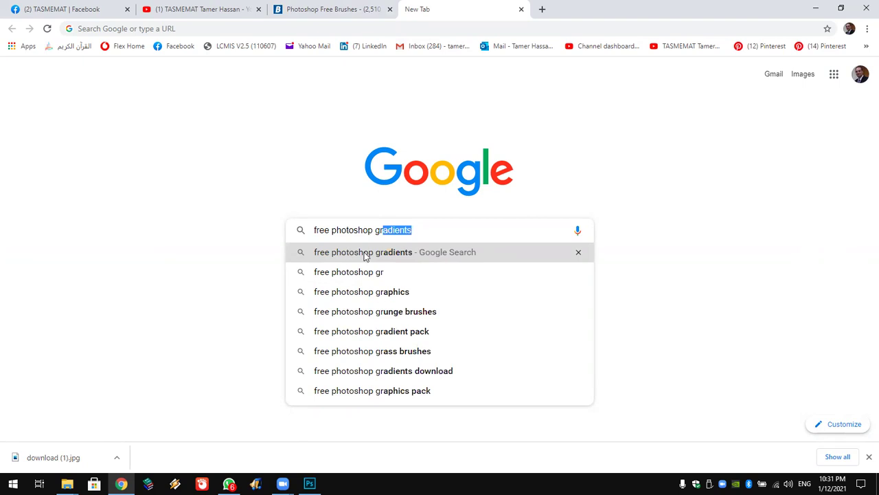
left_click(364, 254)
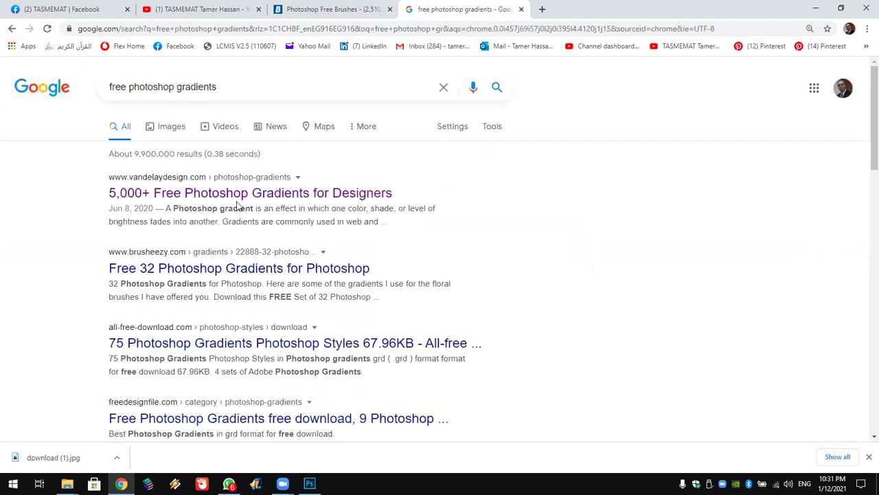
left_click(230, 195)
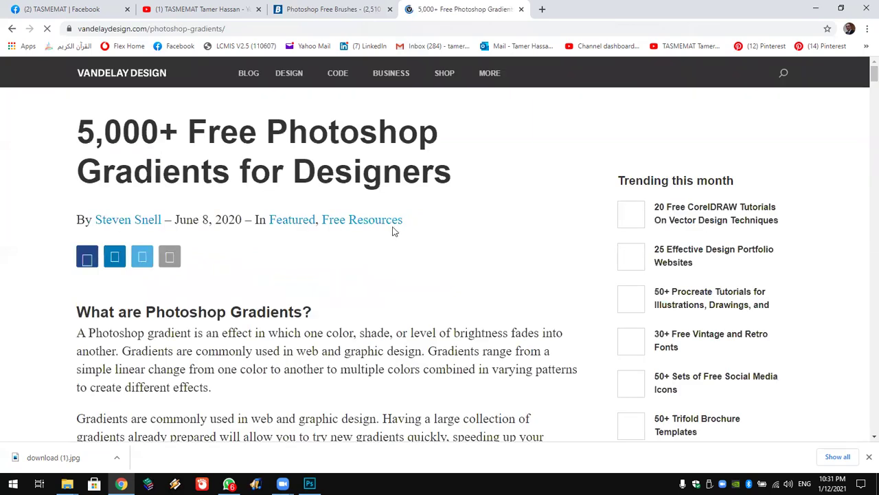
scroll(135, 324, "down", 5)
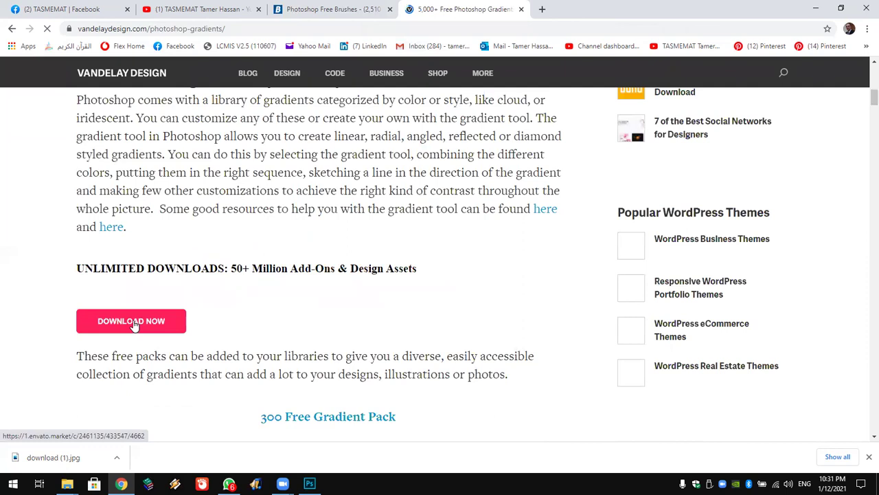
Download the Free 32 Photoshop Gradients pack from Brusheezy
left_click(13, 31)
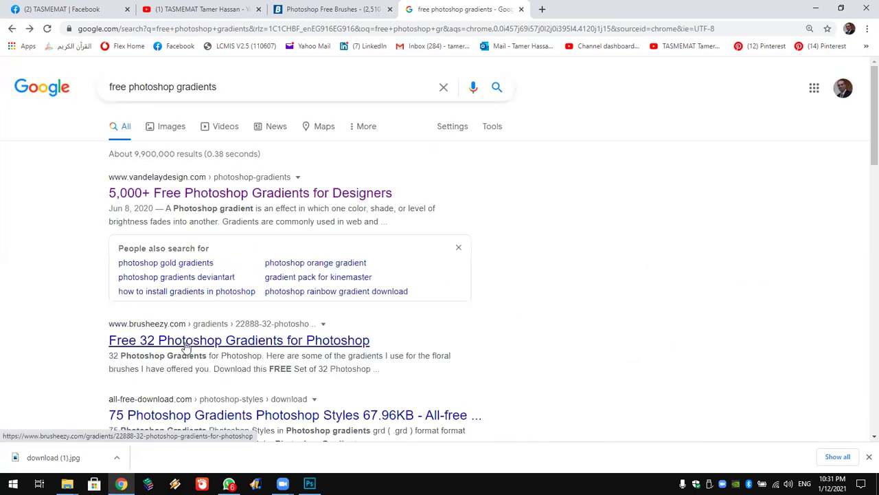
left_click(187, 344)
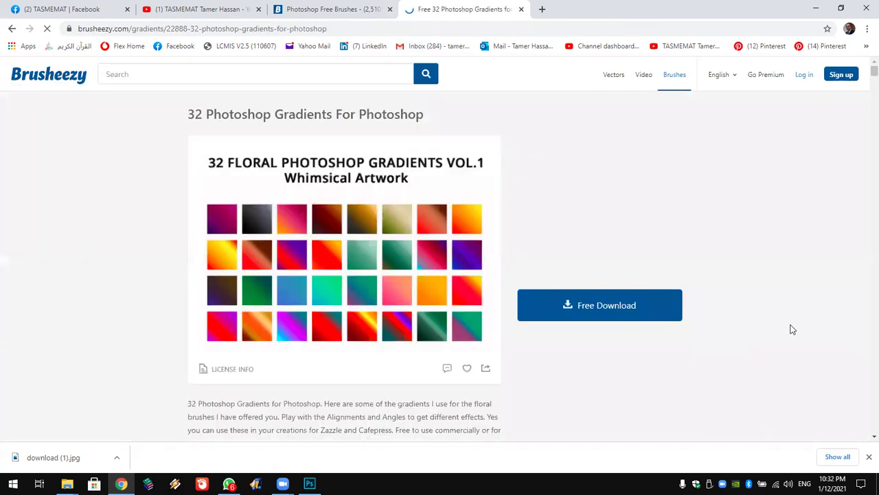
left_click(620, 313)
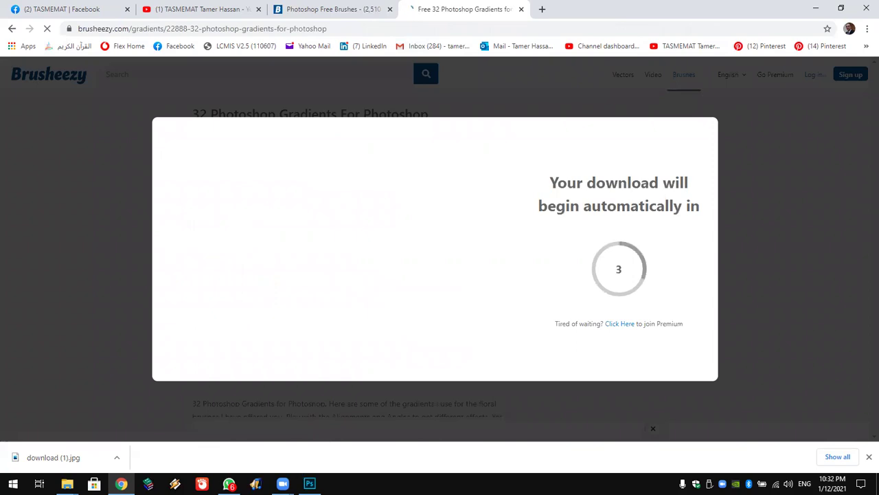
Check Photoshop's enlarged Gradient preset list, then return to the Brusheezy download page
left_click(310, 484)
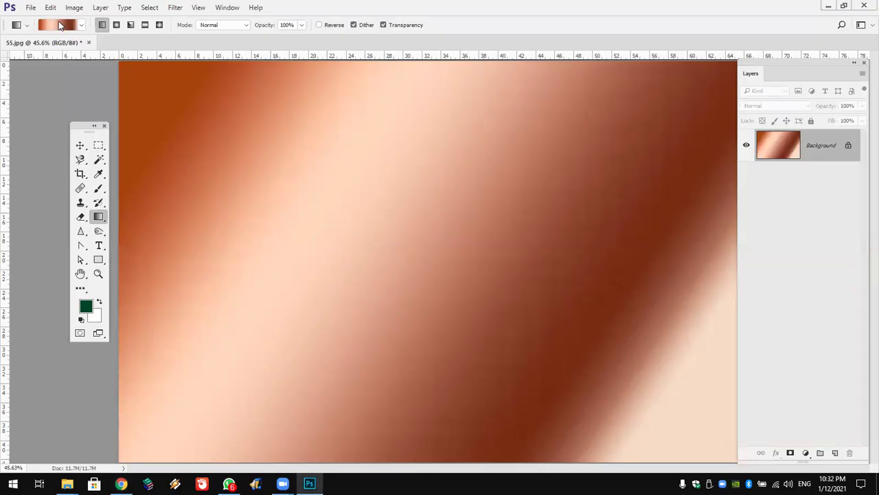
left_click(81, 26)
left_click_drag(142, 102, 204, 243)
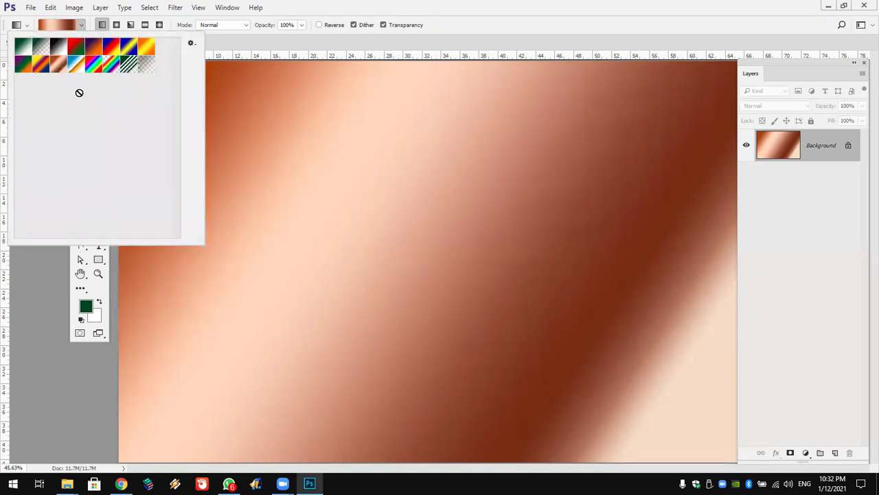
key("Escape")
left_click(120, 484)
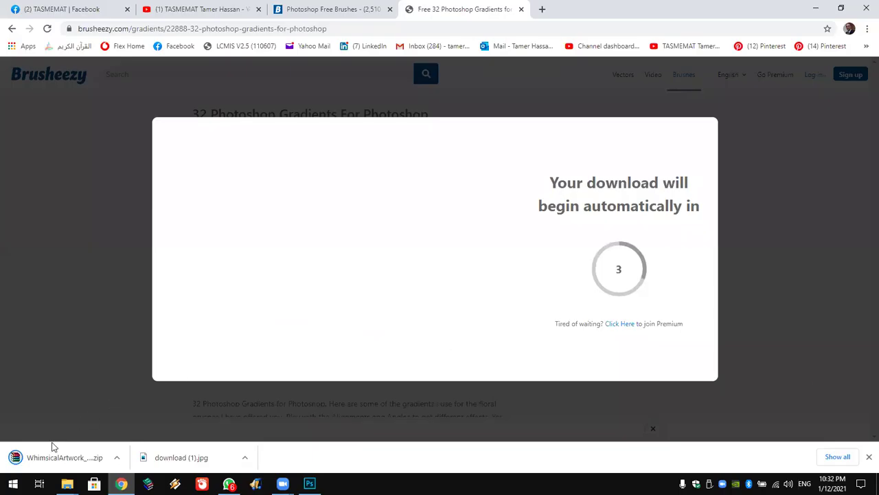
Copy the downloaded gradients zip from its download folder into New folder (3)
right_click(90, 459)
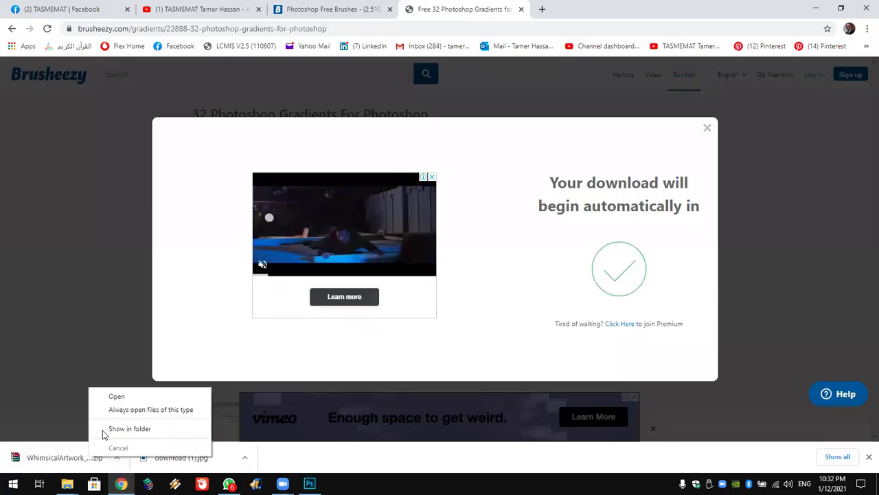
left_click(103, 428)
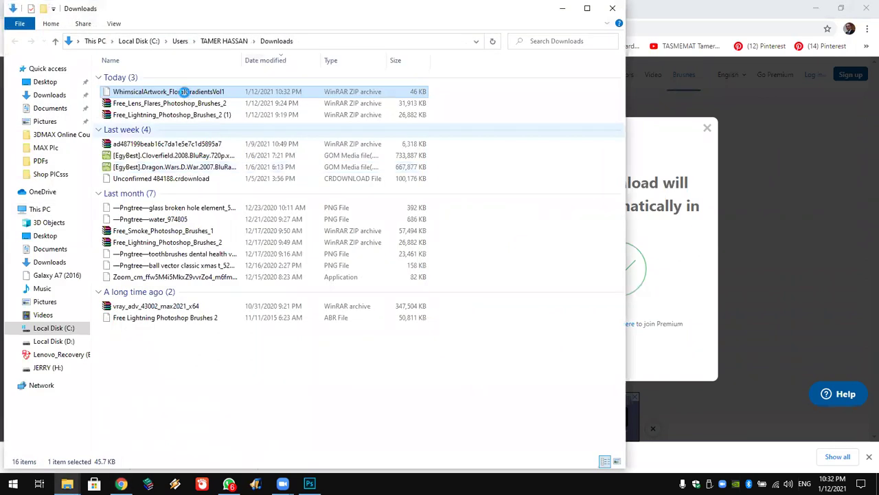
right_click(184, 92)
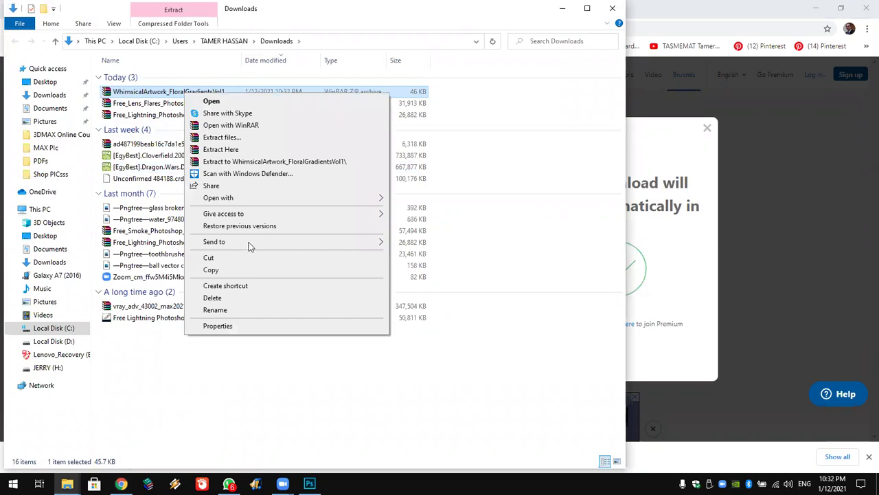
left_click(253, 268)
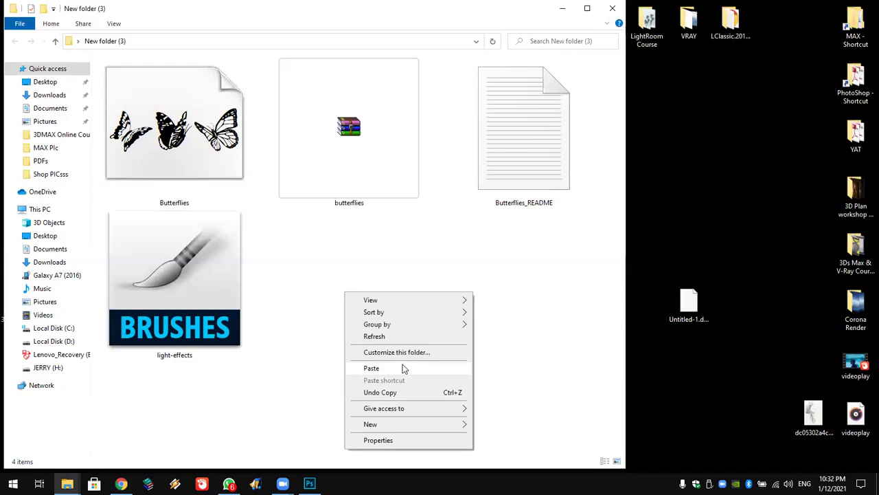
left_click(371, 368)
Extract the archive in New folder (3) and select the WhimsicalArtwork Floral Gradients1 file
right_click(357, 289)
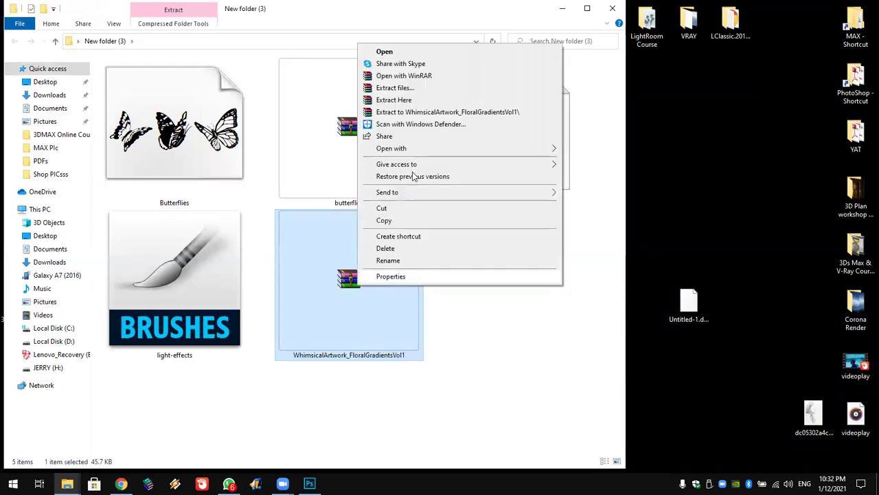
left_click(430, 101)
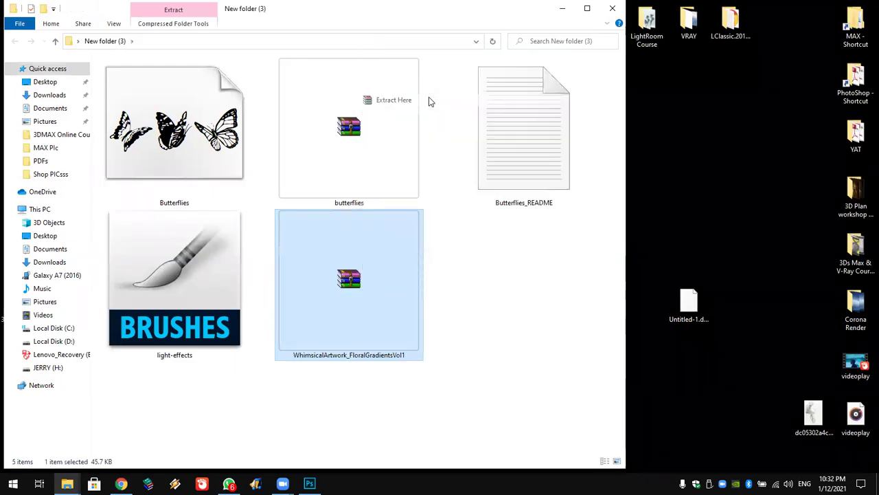
double_click(441, 12)
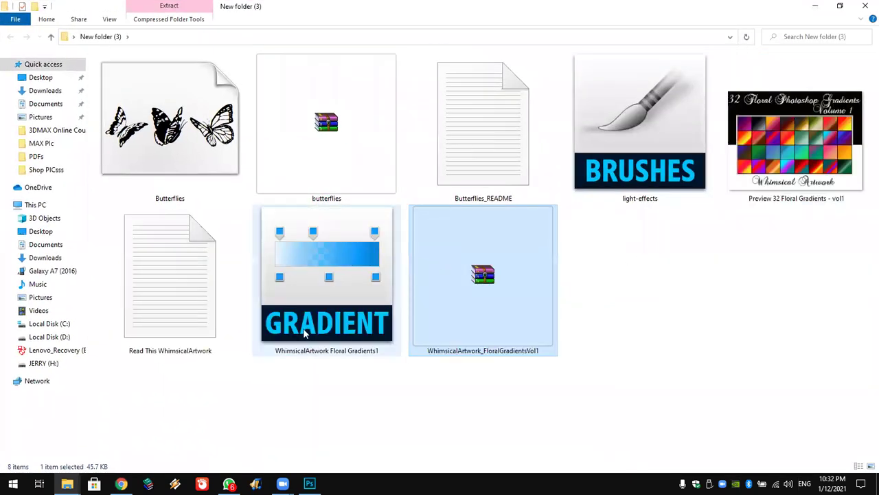
mouse_move(327, 275)
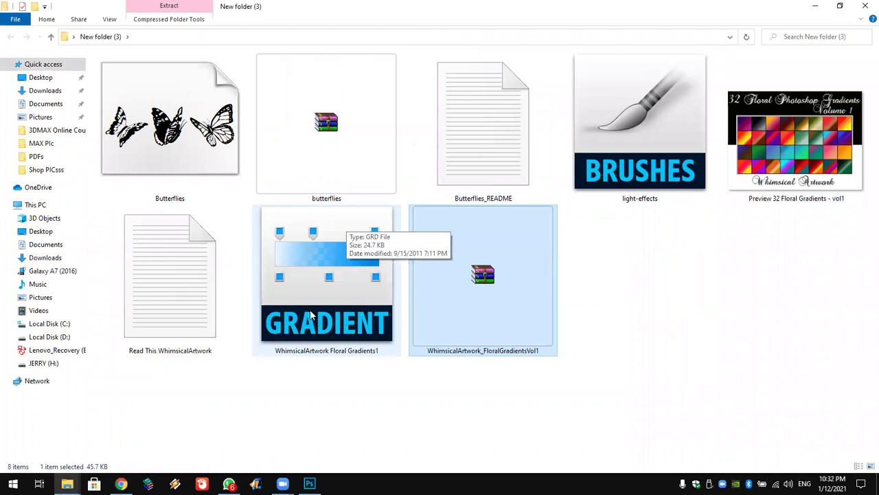
left_click(331, 276)
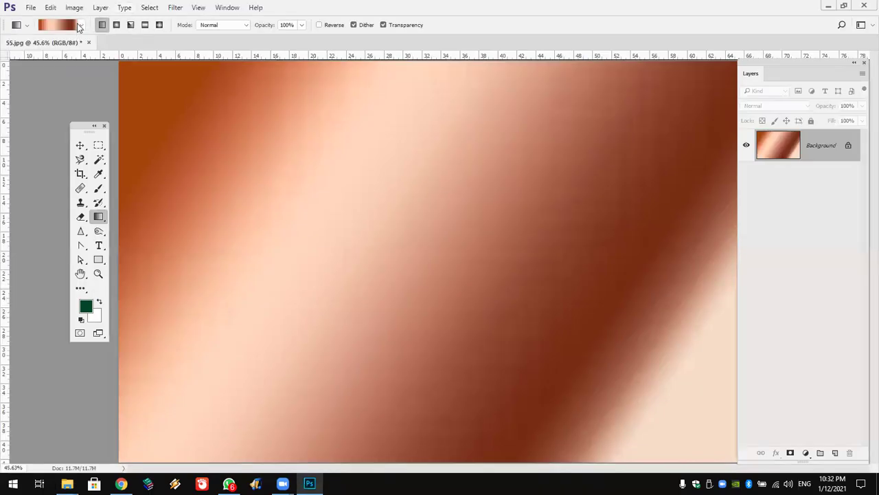
Drag a diagonal red-orange-yellow gradient across the canvas, then fit the image to the window
left_click(80, 26)
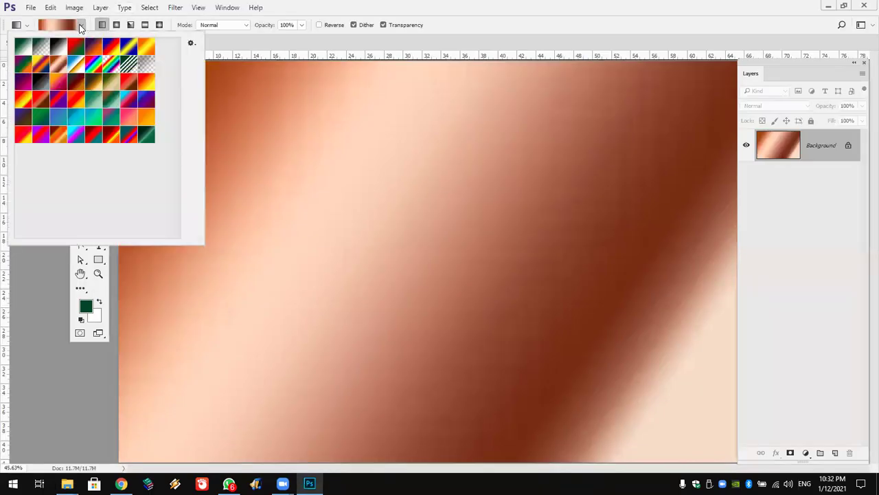
left_click(77, 102)
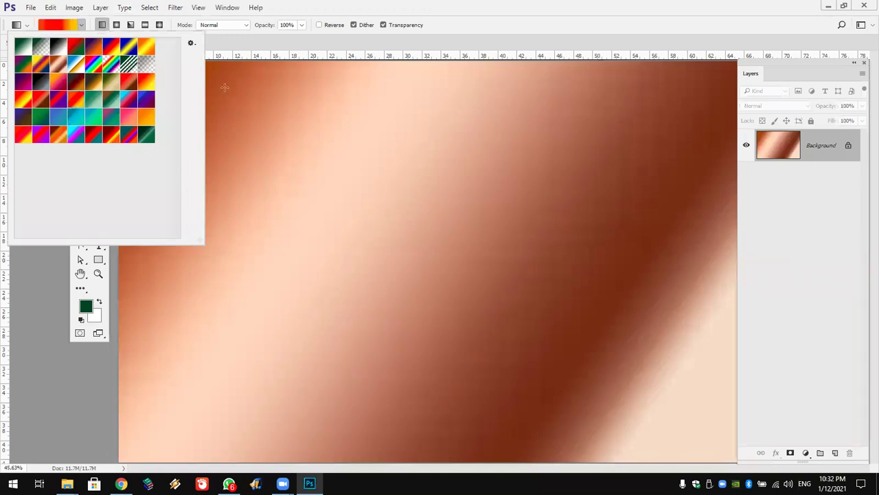
left_click(224, 87)
left_click_drag(225, 87, 564, 359)
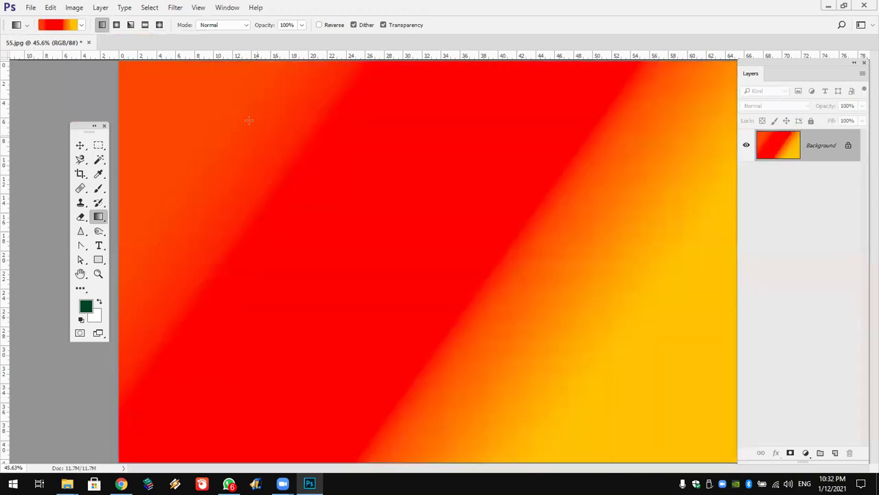
double_click(81, 274)
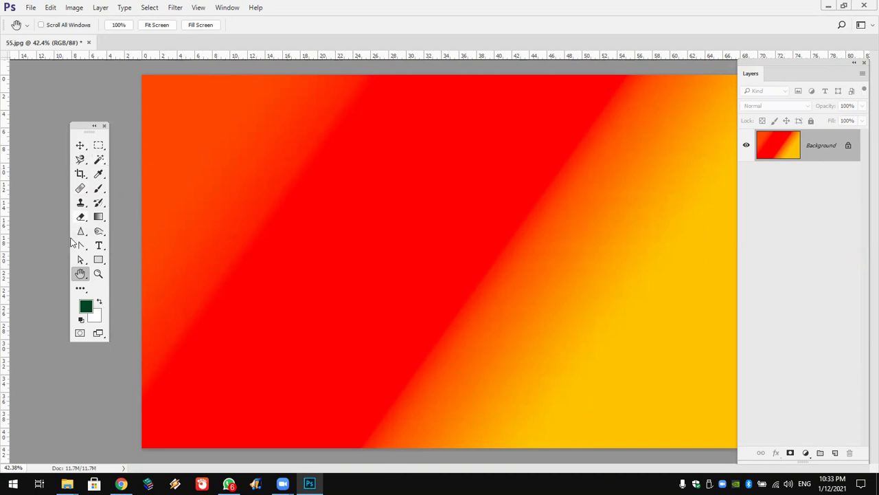
mouse_move(72, 127)
left_mouse_down()
mouse_move(77, 99)
mouse_move(66, 72)
left_mouse_up()
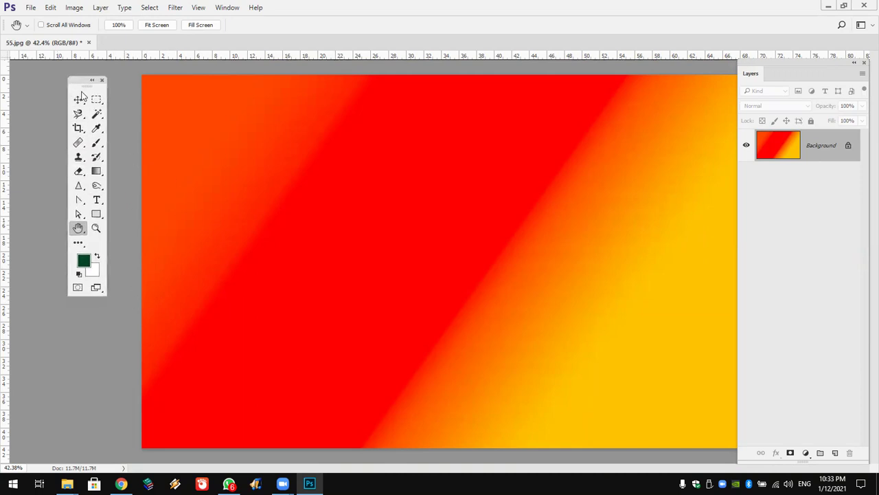
left_click(97, 176)
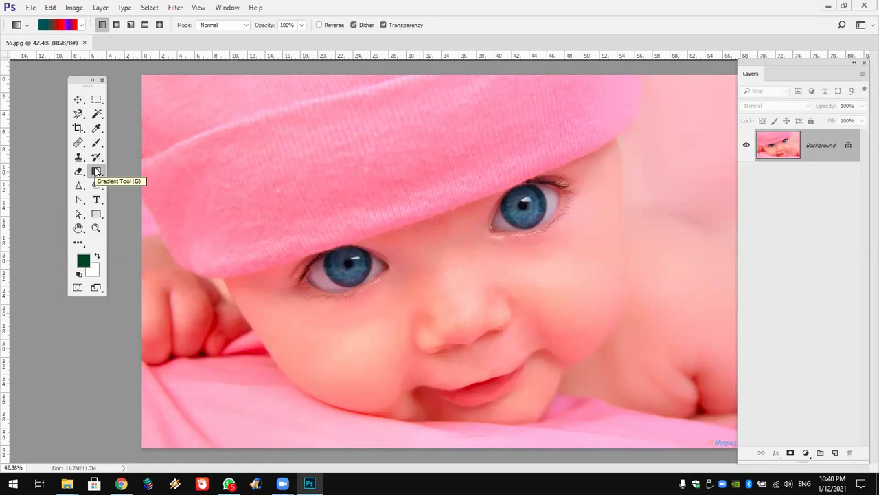
Show the Color and Swatches panels and float them side by side on the right
left_click(232, 7)
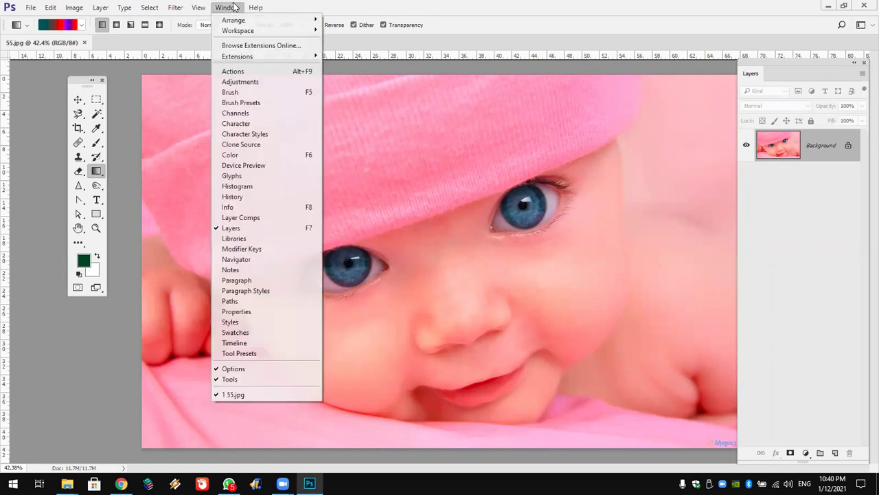
left_click(241, 155)
left_click_drag(382, 66, 577, 85)
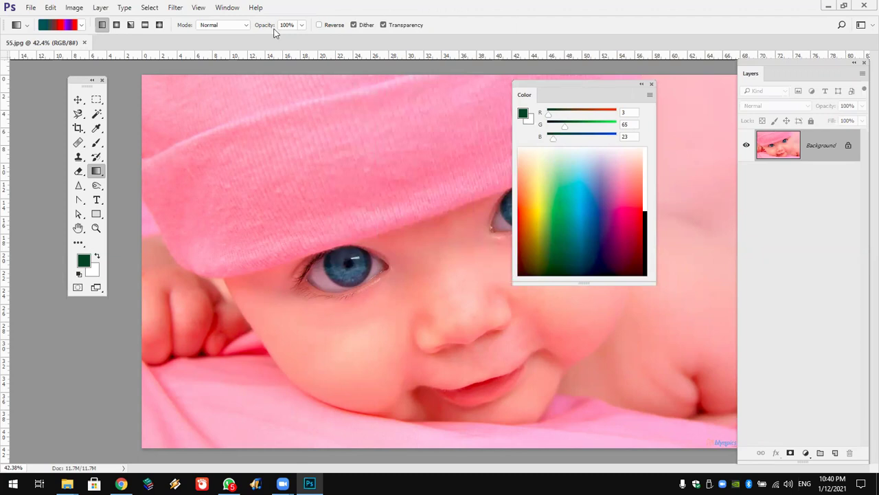
left_click(227, 7)
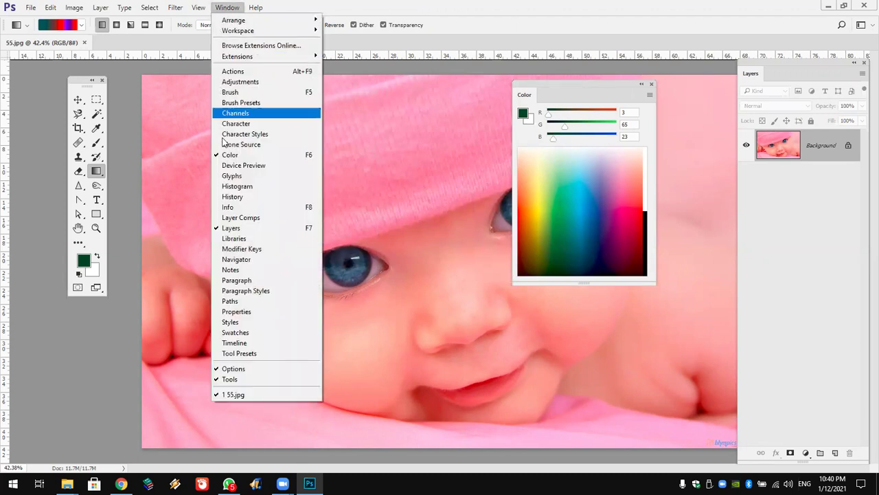
left_click(270, 332)
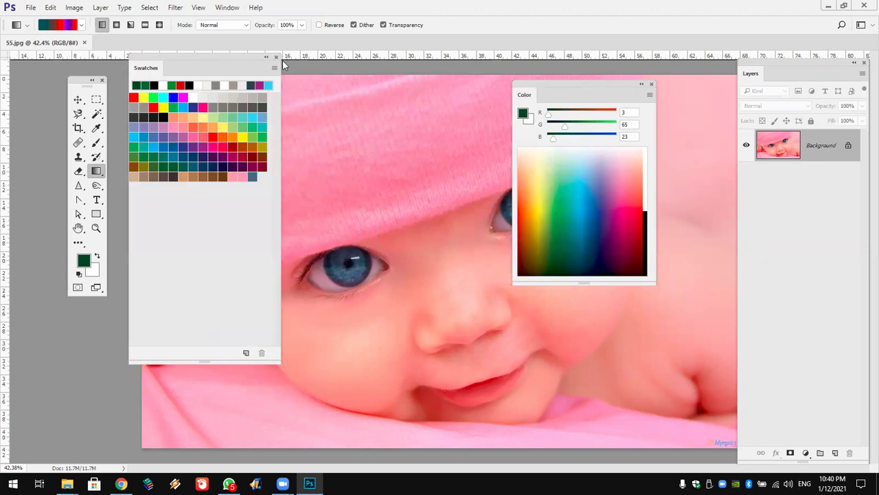
left_click_drag(226, 62, 458, 88)
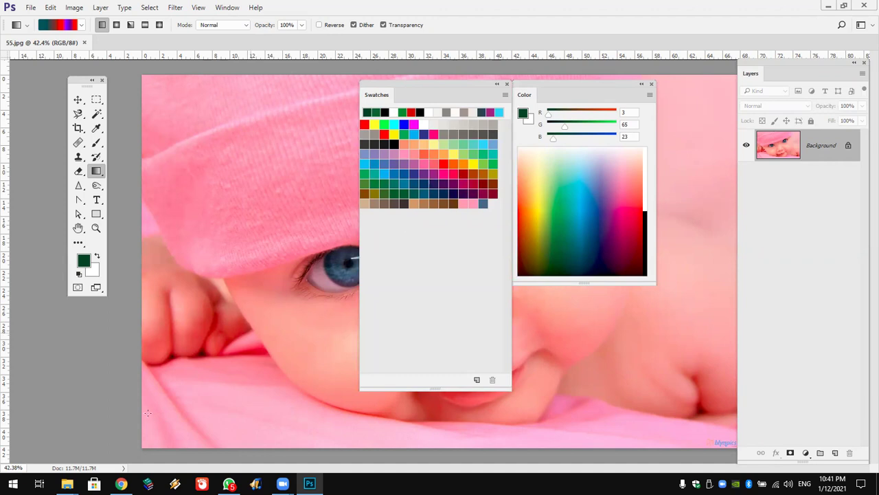
left_click(121, 484)
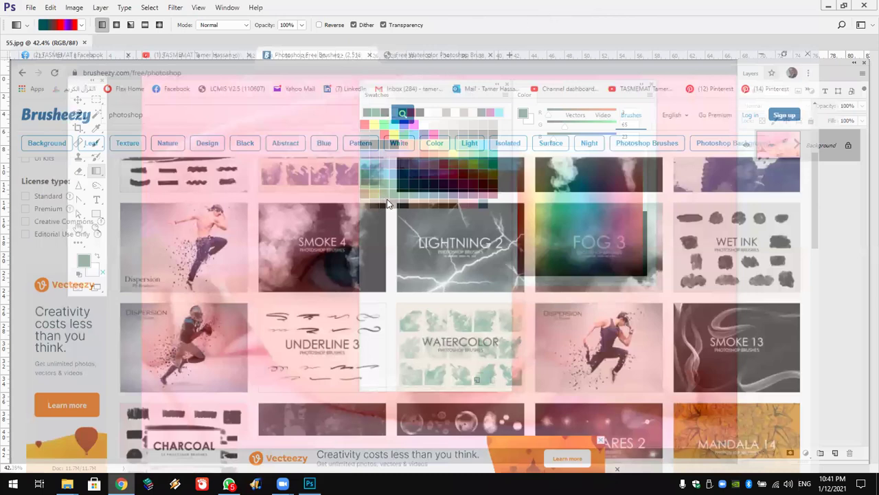
Search Google for 'free photoshop swatches' in a new tab
key("ctrl+t")
left_click(392, 226)
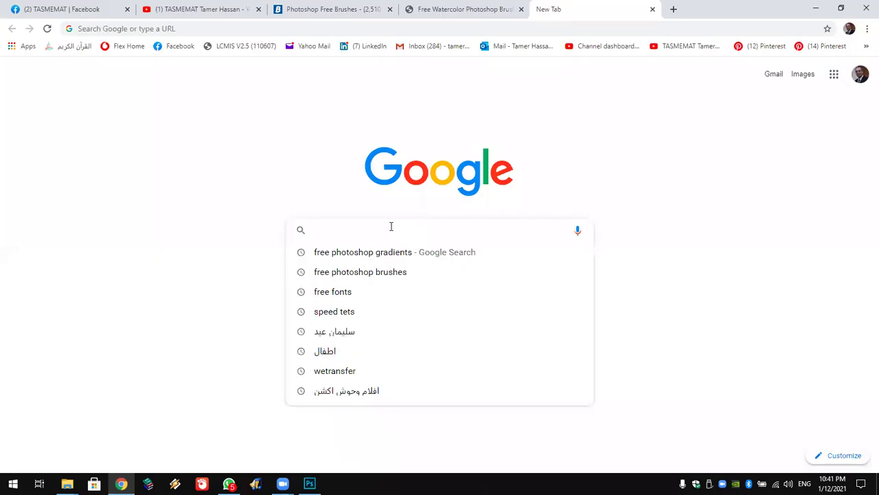
type("free photosho")
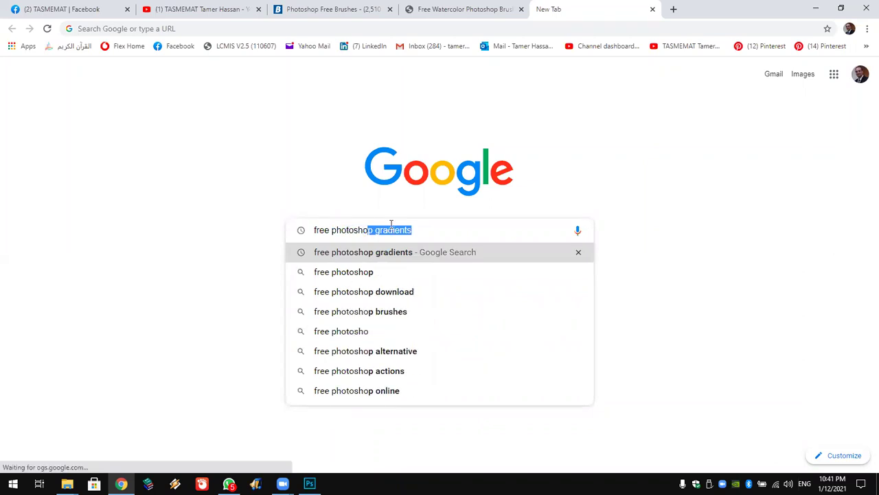
type("p swa")
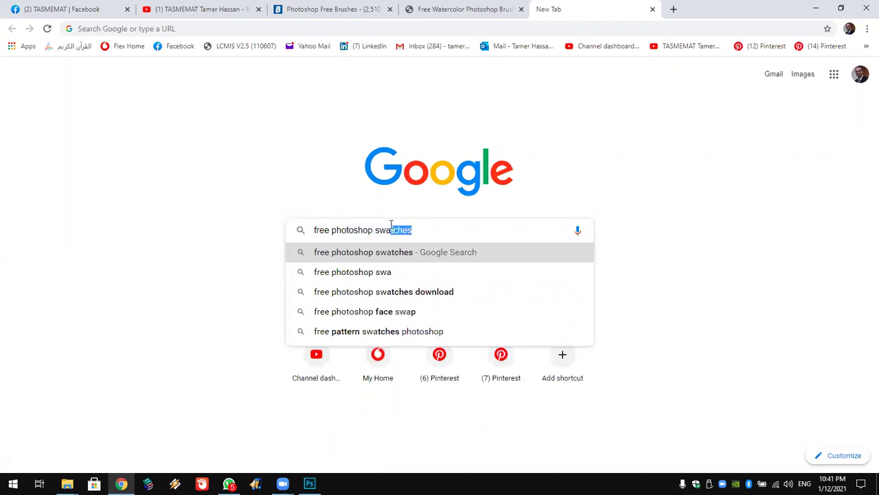
left_click(391, 256)
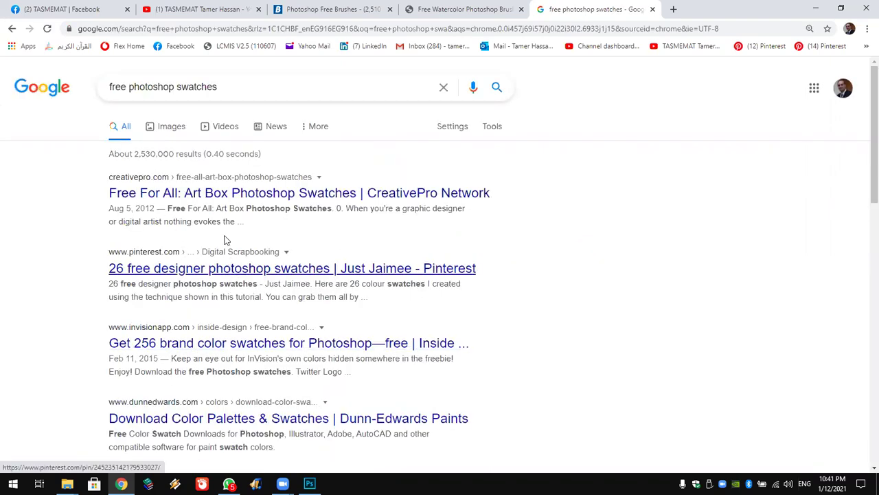
Open the CreativePro, Pinterest and InVision results in new tabs and view CreativePro
right_click(219, 194)
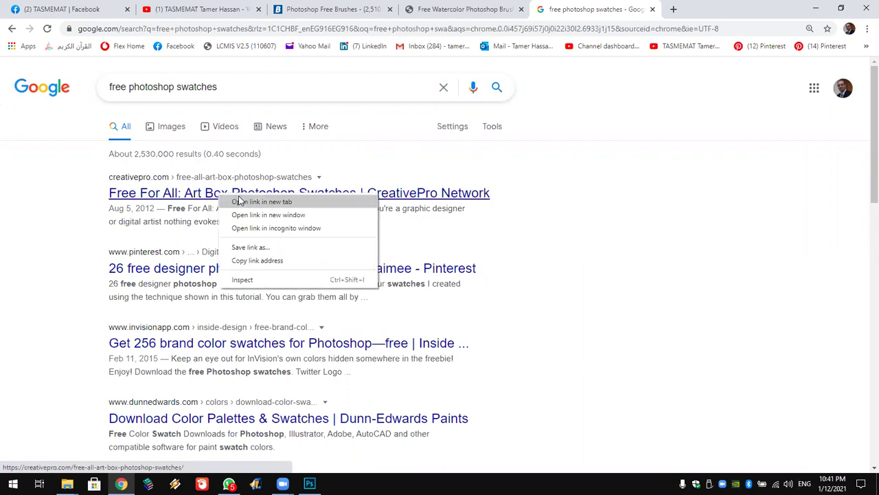
left_click(239, 201)
right_click(224, 268)
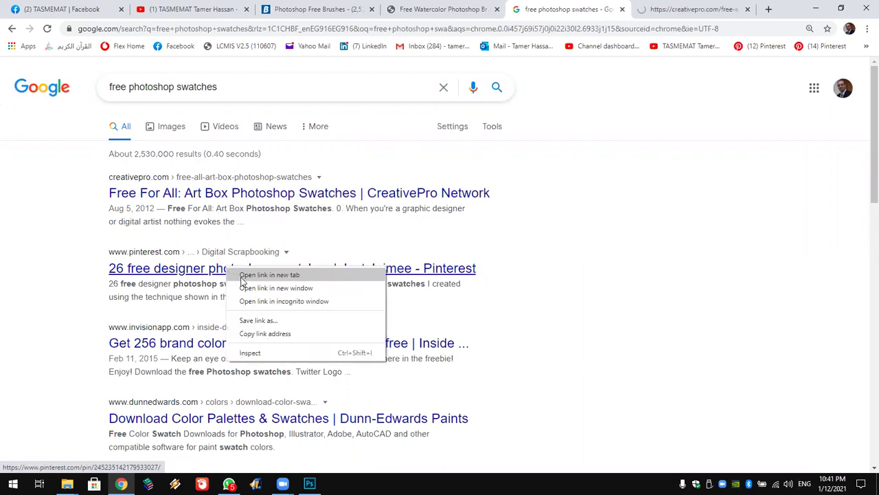
left_click(245, 275)
right_click(222, 343)
left_click(240, 351)
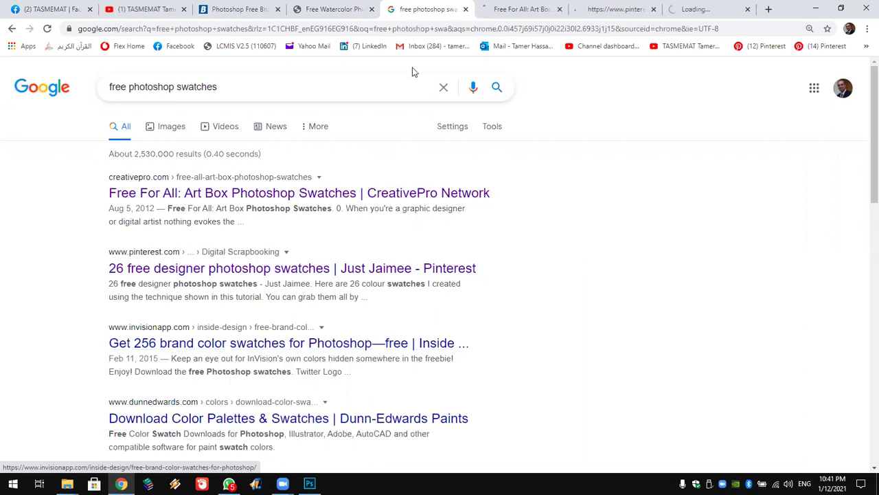
left_click(544, 11)
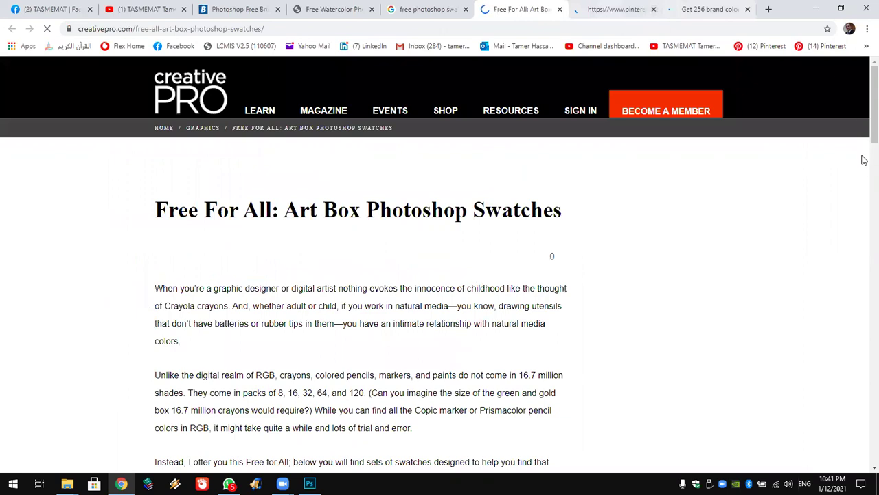
Open the Crayola Colored Pencils swatches page from CreativePro and scroll through it
scroll(864, 165, "down", 10)
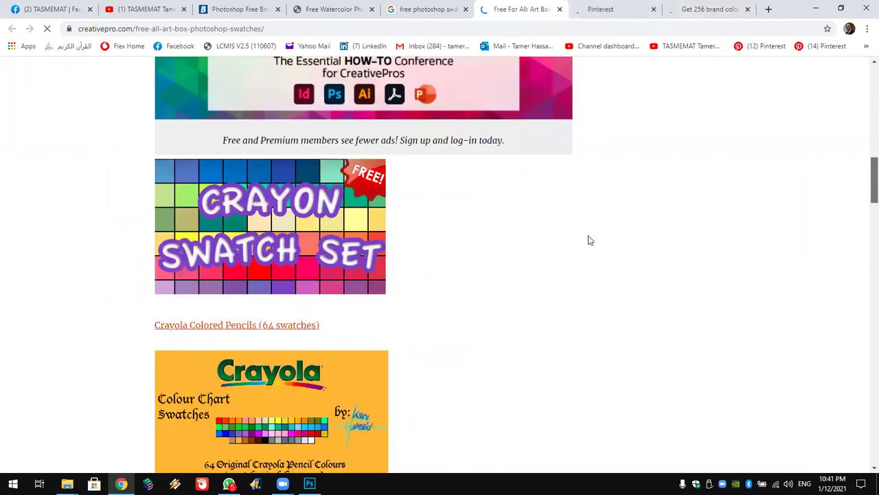
scroll(590, 240, "down", 1)
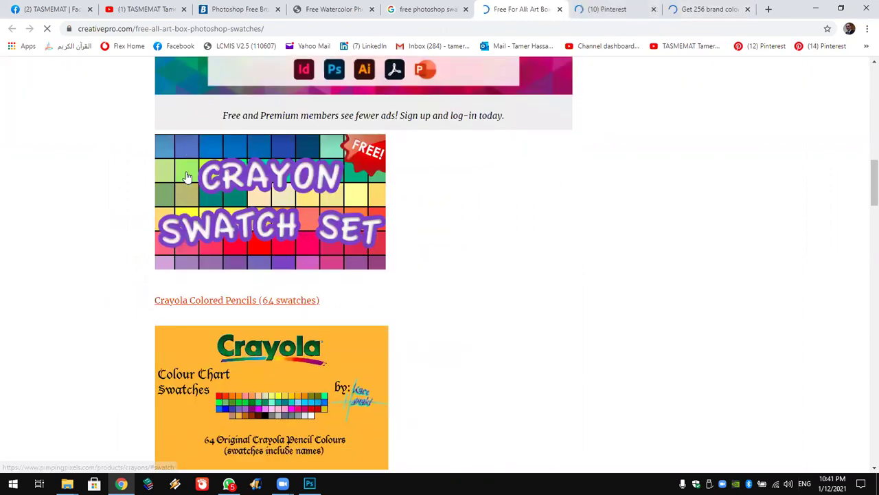
left_click(224, 303)
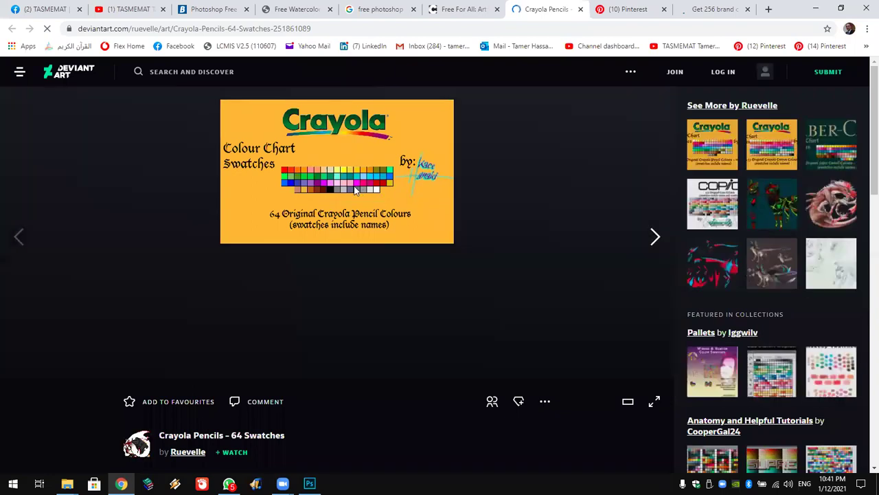
scroll(863, 185, "down", 3)
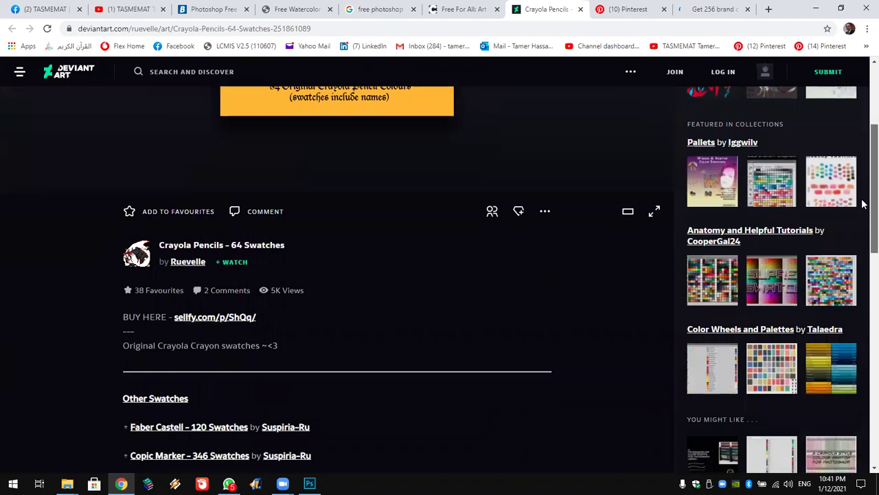
scroll(863, 207, "down", 1)
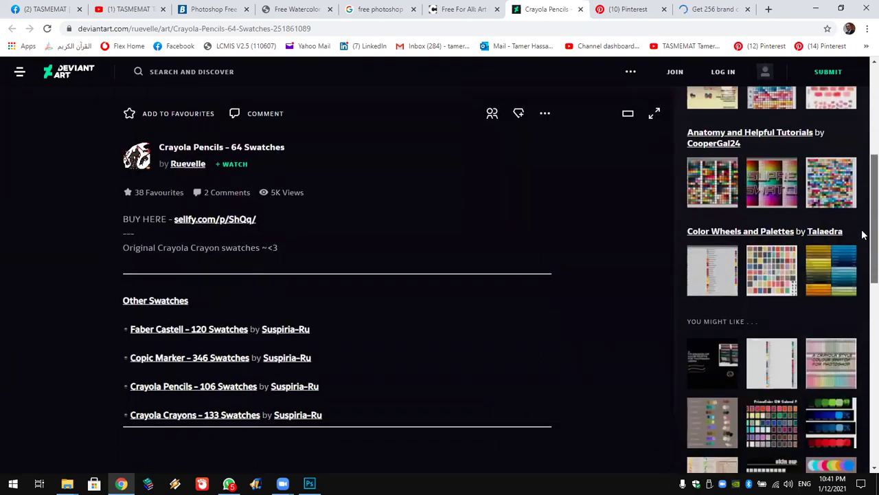
scroll(863, 241, "down", 2)
scroll(863, 336, "down", 3)
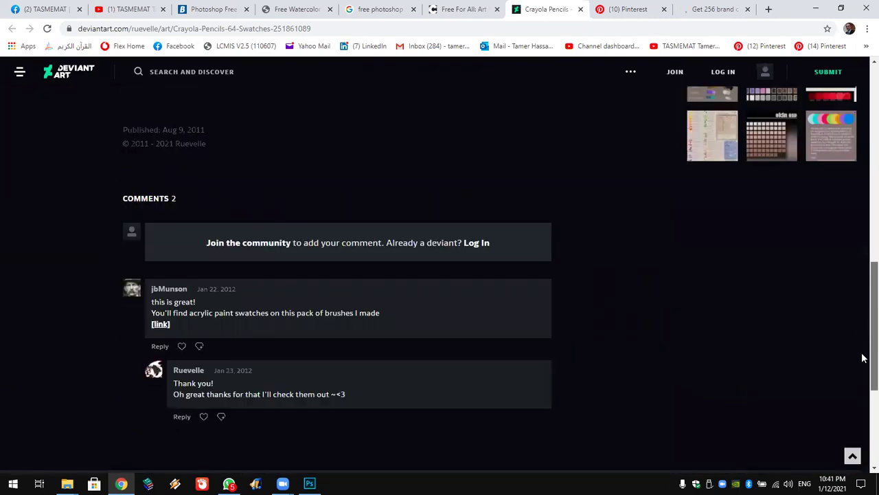
scroll(862, 350, "down", 2)
scroll(863, 238, "up", 6)
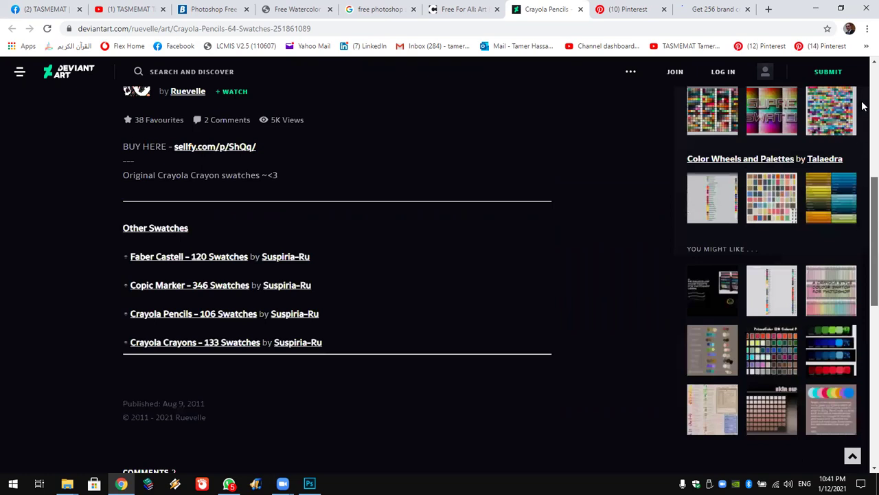
scroll(863, 106, "up", 5)
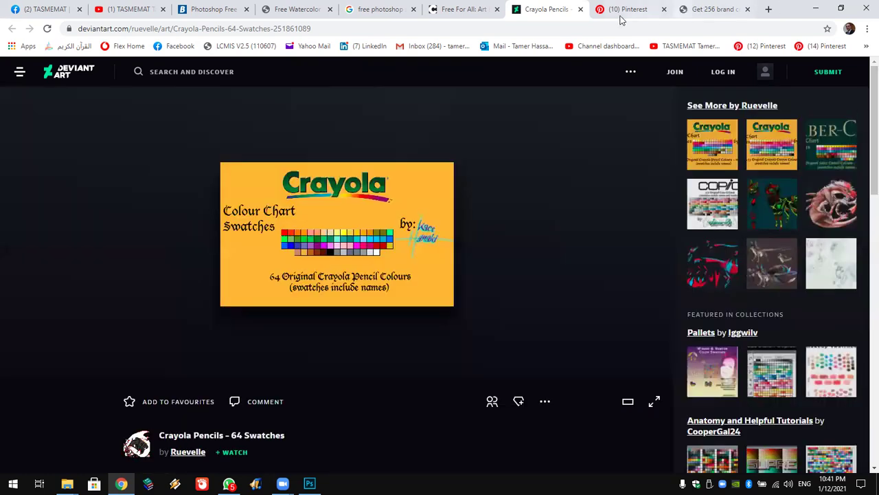
Scroll through InVision's brand swatches article, glance at CreativePro, and return to the Google results
left_click(704, 9)
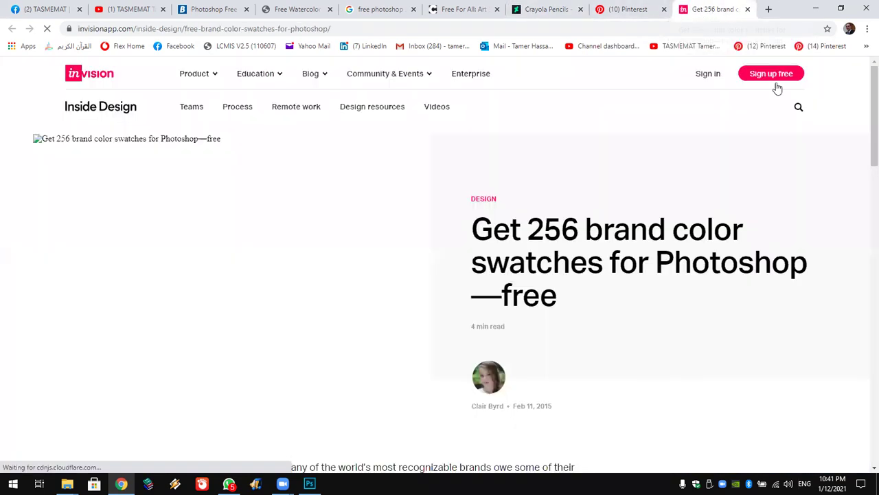
scroll(863, 138, "down", 3)
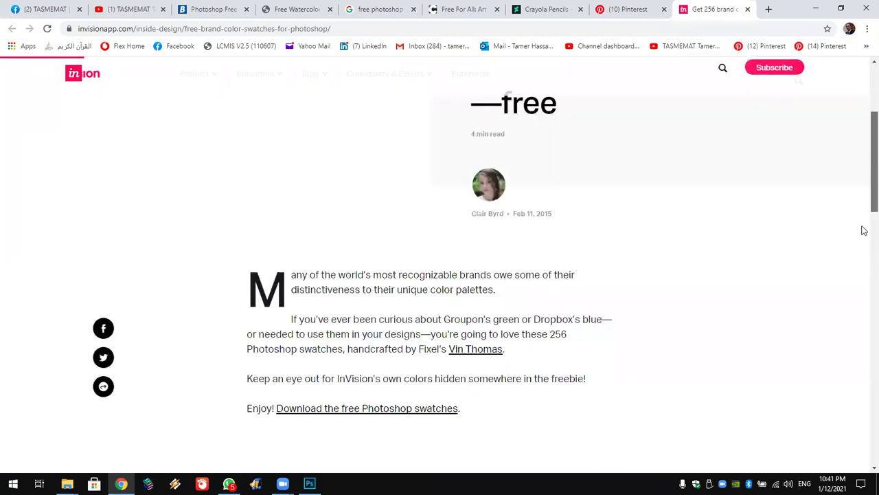
scroll(864, 230, "down", 5)
scroll(861, 284, "down", 5)
scroll(862, 318, "down", 5)
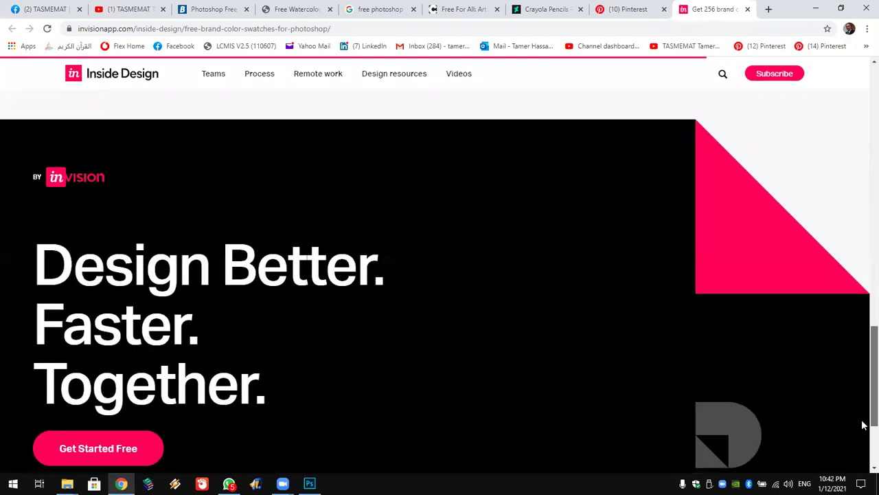
scroll(863, 425, "down", 3)
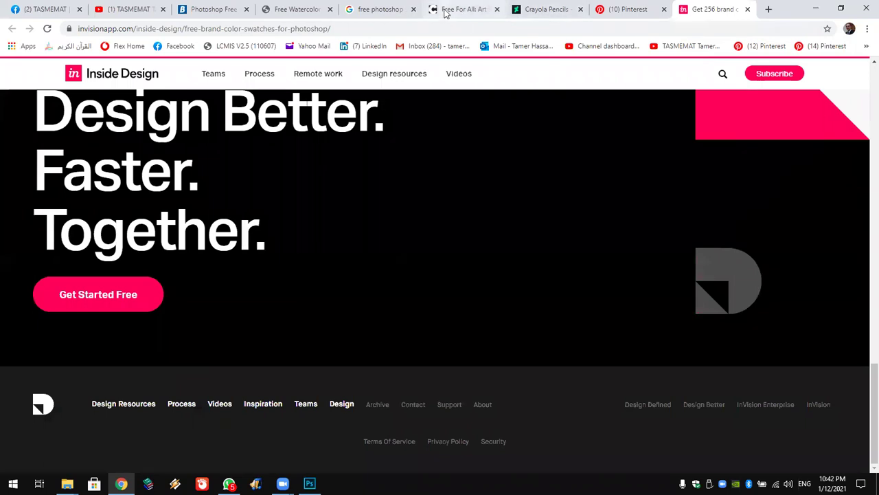
left_click(445, 9)
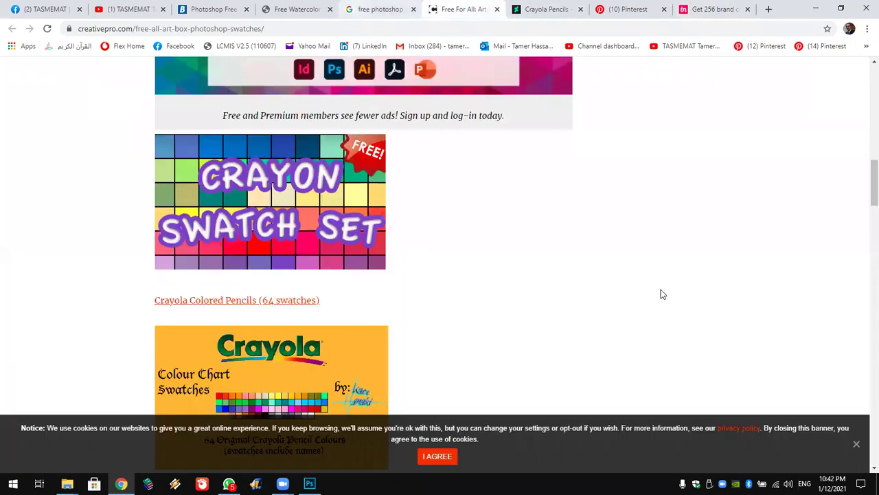
key("ctrl+shift+Tab")
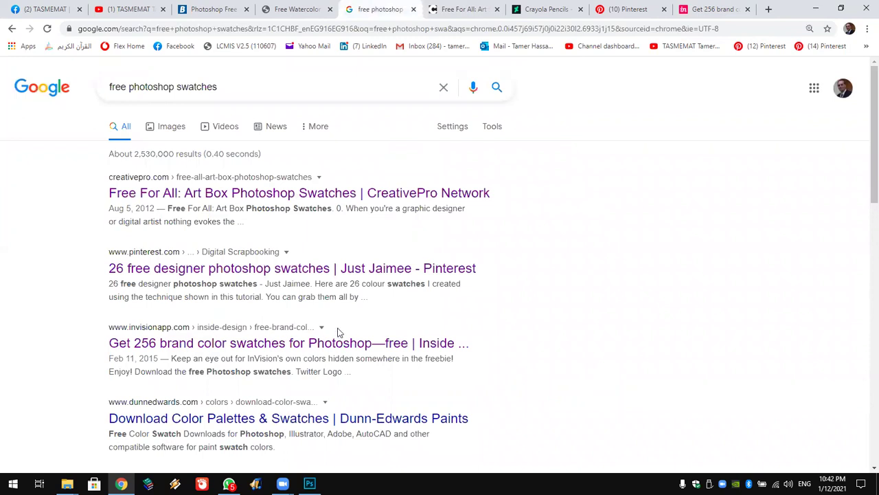
Download Dunn-Edwards' JPG Library of Color Swatches (PerfectPalette2014.zip) and open it in WinRAR
middle_click(337, 417)
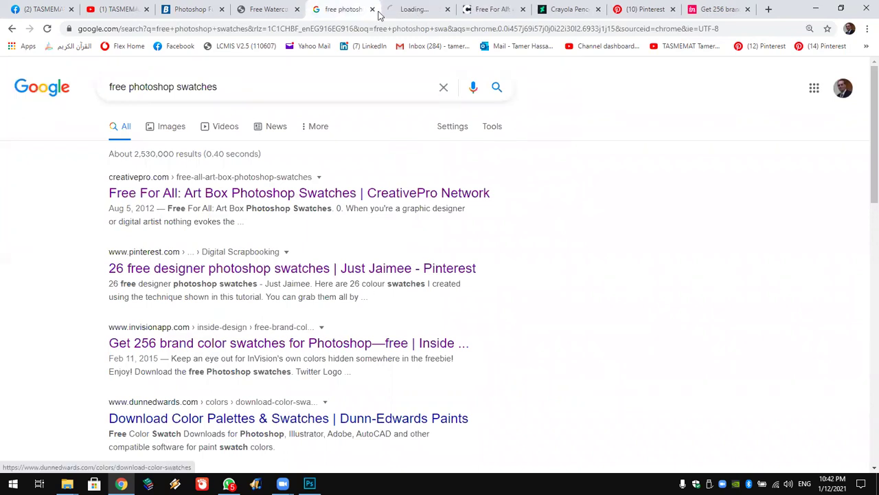
key("ctrl+Tab")
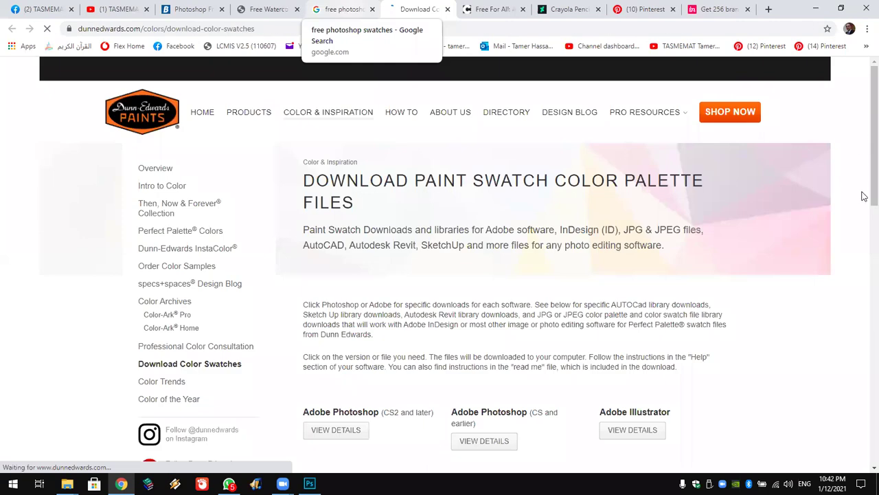
scroll(345, 381, "down", 4)
left_click(343, 375)
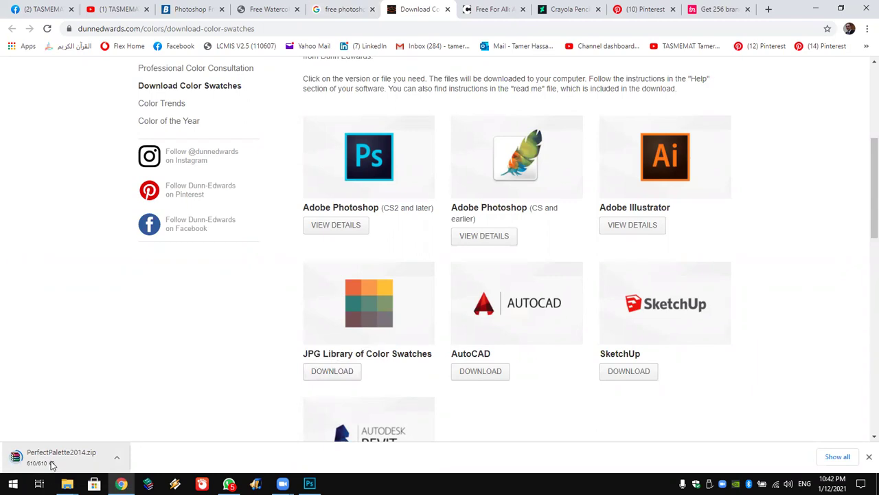
right_click(53, 465)
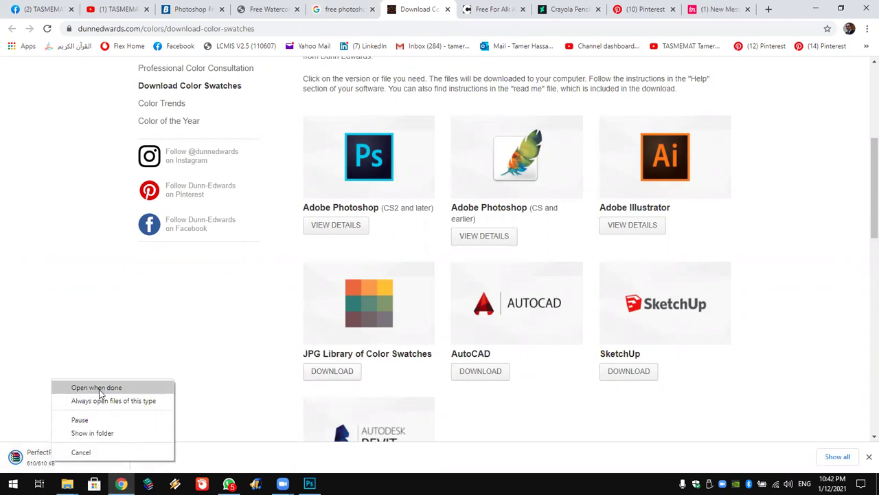
left_click(108, 434)
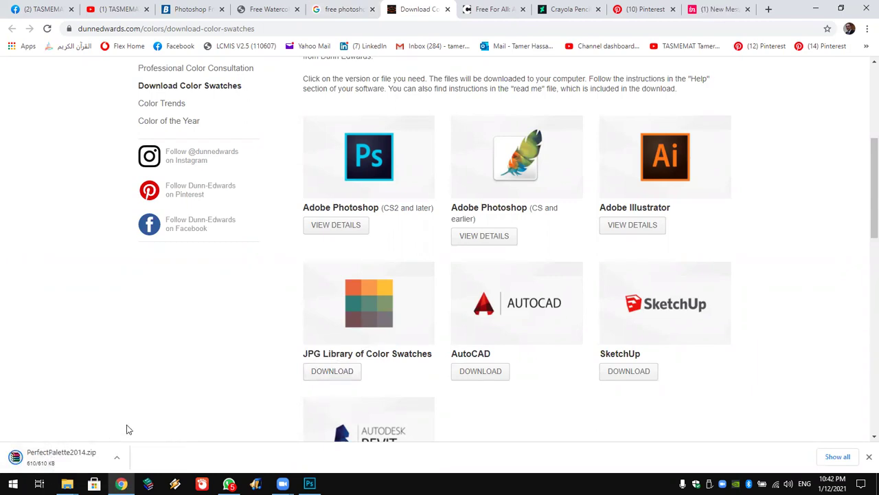
left_click(116, 458)
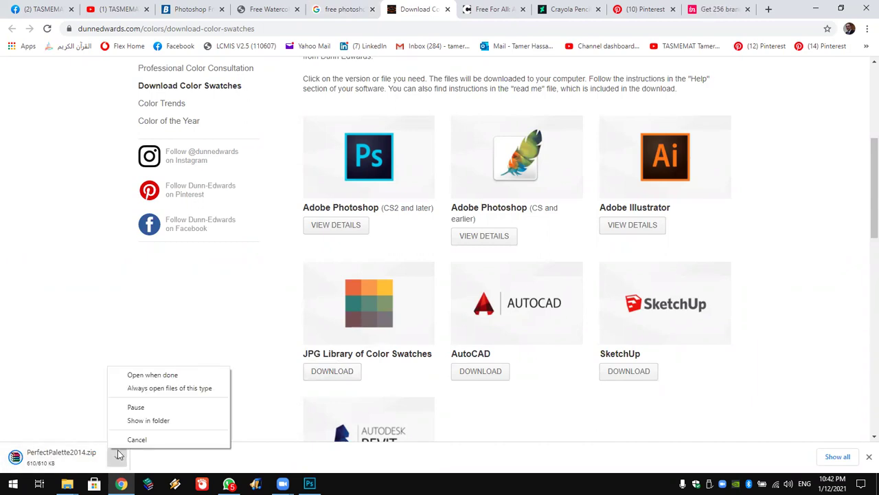
left_click(131, 374)
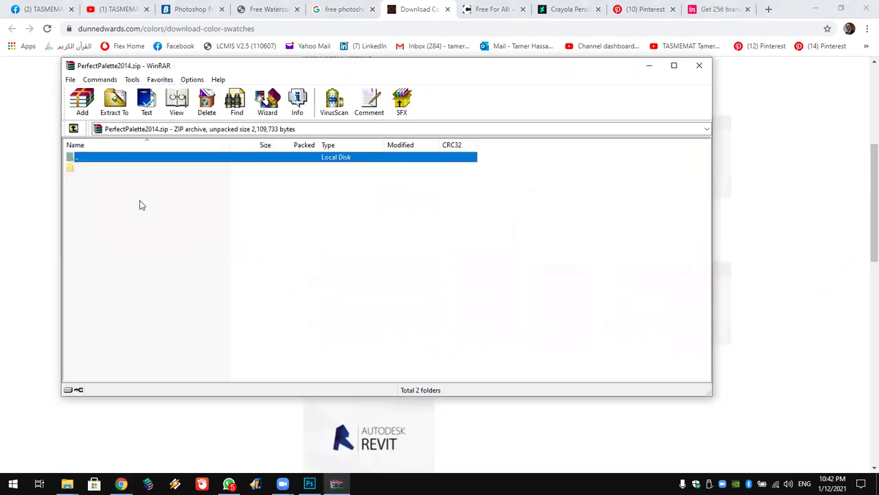
Extract PerfectPalette2014.zip into Desktop\New folder (3)
left_click(114, 112)
left_click_drag(517, 223, 510, 289)
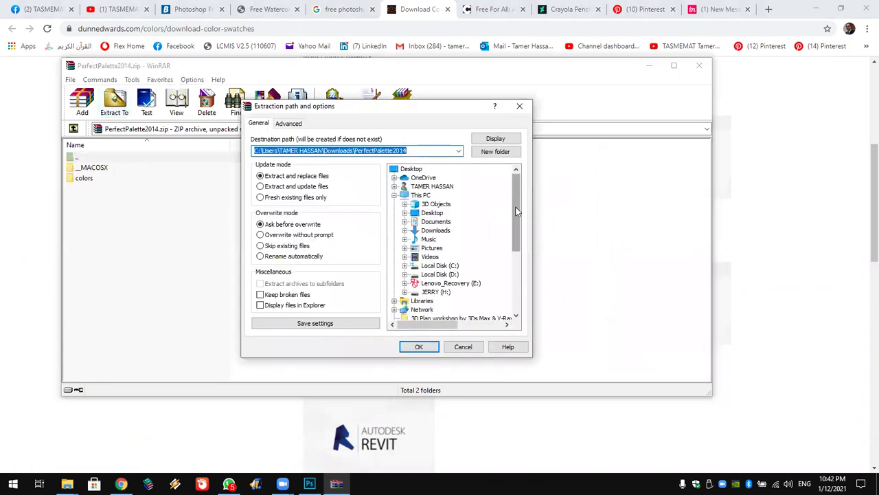
left_click(434, 292)
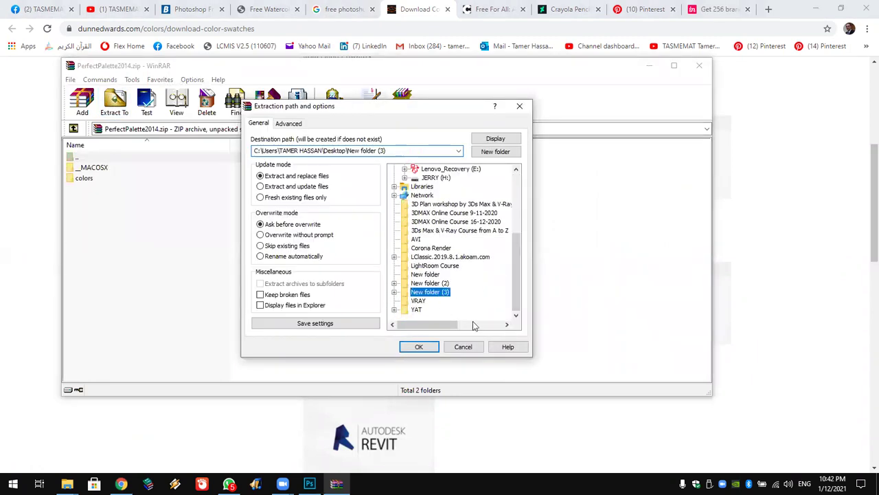
left_click(419, 346)
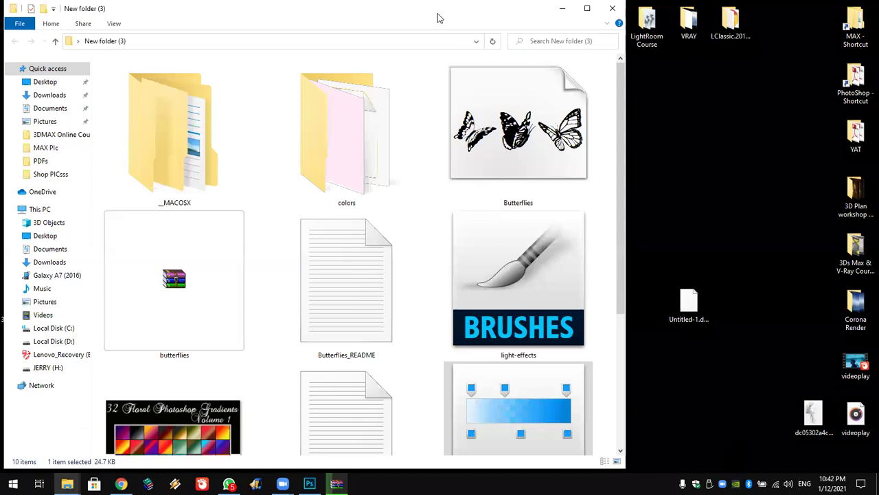
Browse the 1,997 Dunn-Edwards swatch images in the colors folder, then return to Chrome
double_click(440, 17)
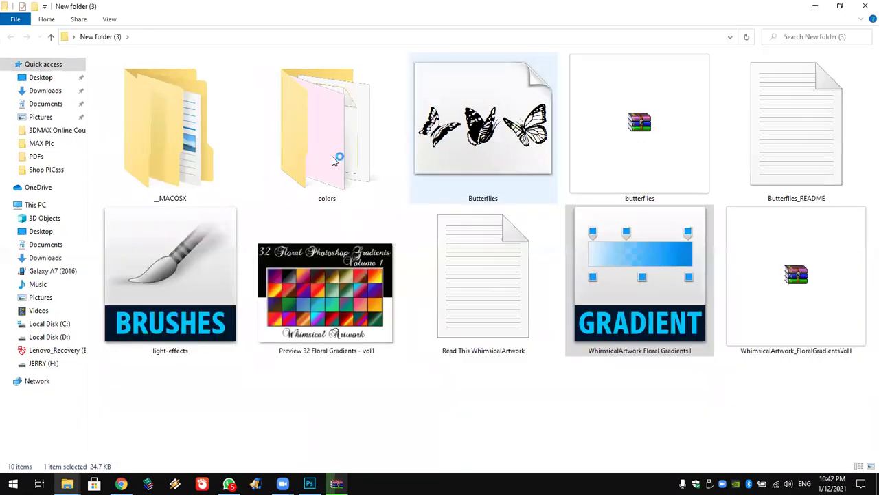
double_click(332, 160)
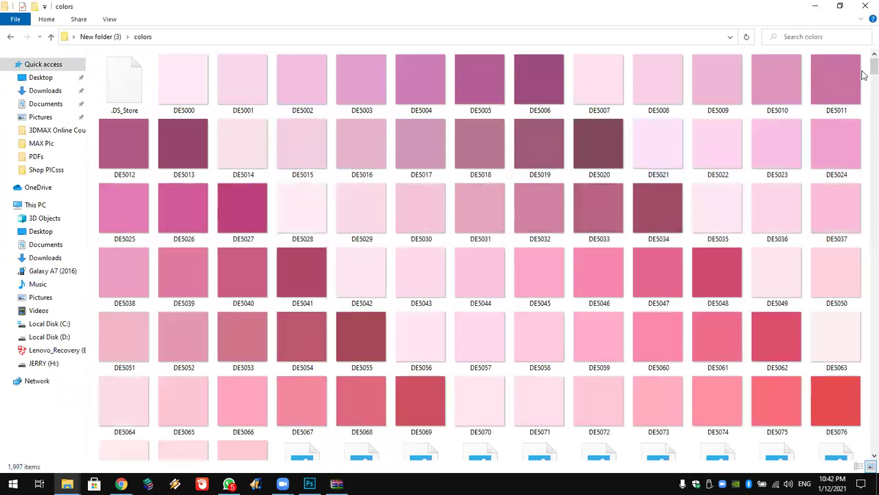
scroll(864, 92, "down", 1)
scroll(864, 99, "down", 5)
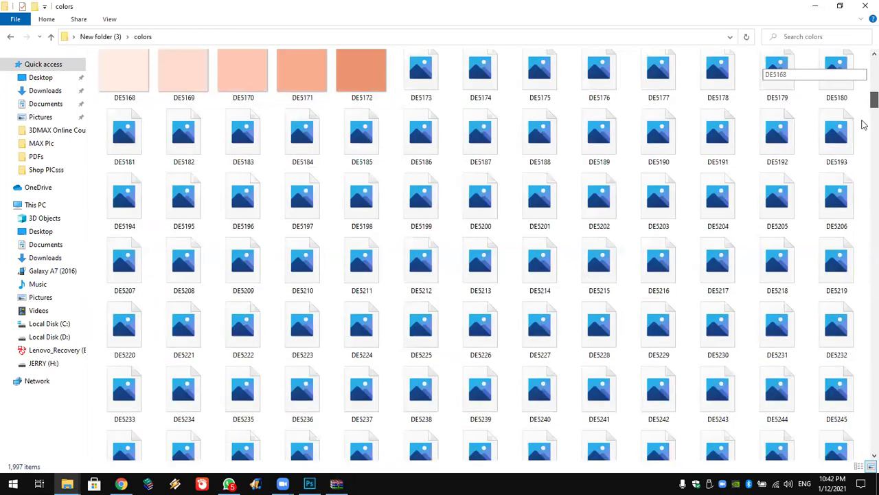
scroll(864, 124, "down", 4)
scroll(864, 137, "down", 3)
scroll(865, 163, "down", 5)
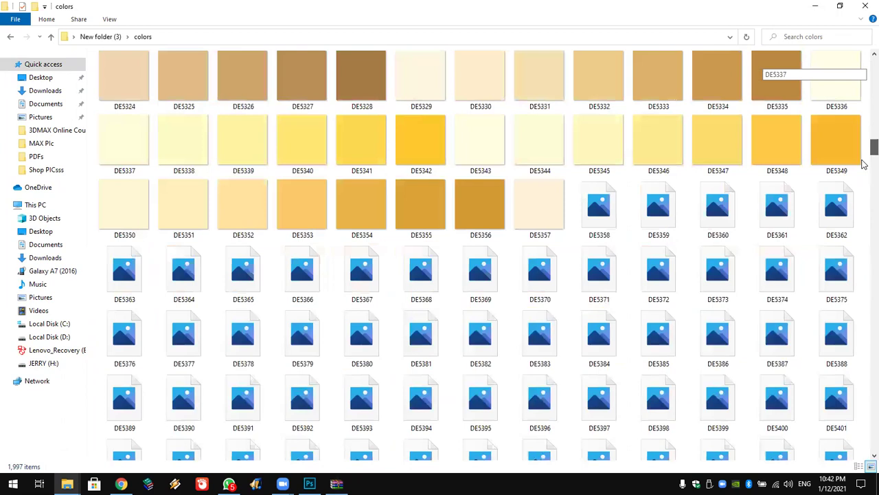
scroll(864, 163, "down", 5)
scroll(864, 172, "down", 2)
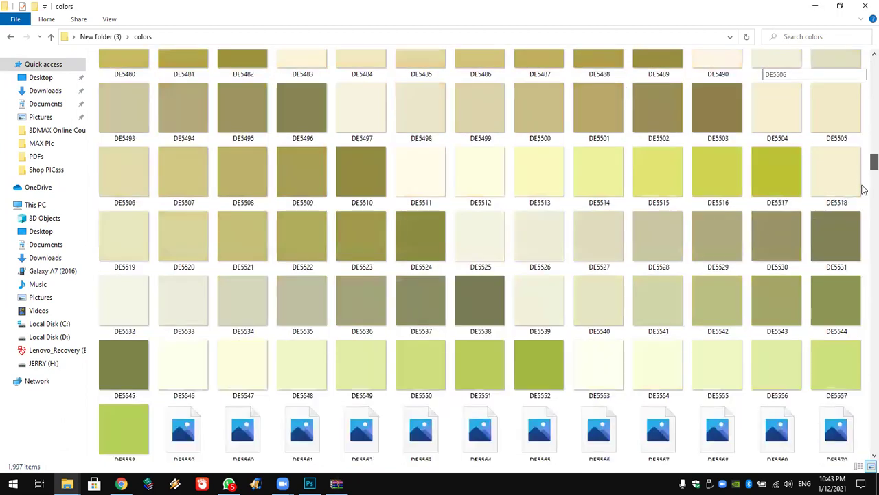
scroll(864, 192, "down", 5)
mouse_move(874, 189)
left_mouse_down()
mouse_move(875, 443)
mouse_move(864, 293)
left_mouse_up()
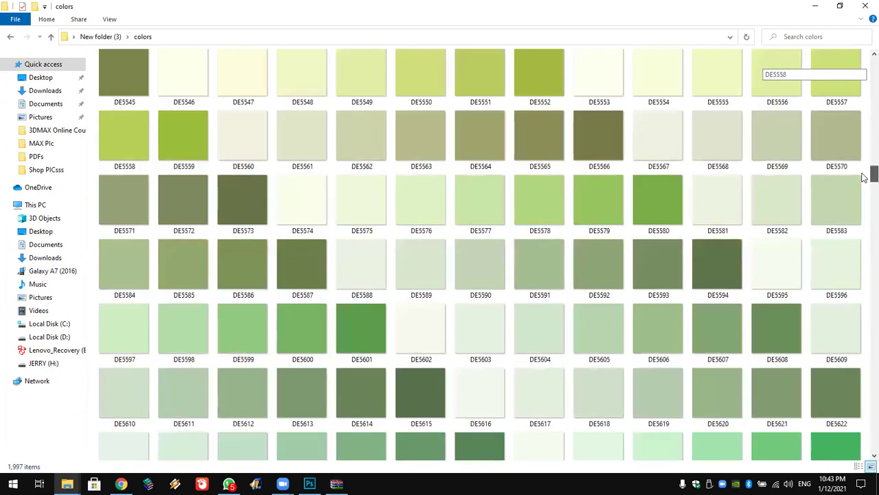
left_click_drag(864, 180, 864, 173)
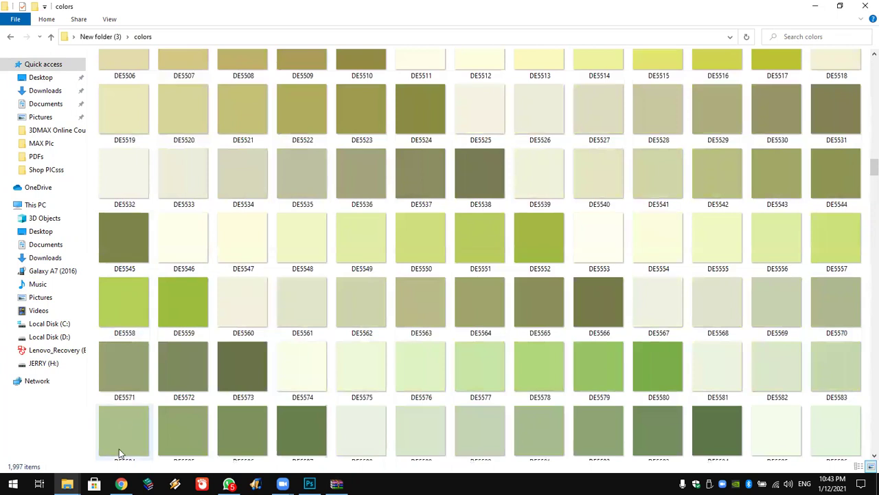
left_click(121, 483)
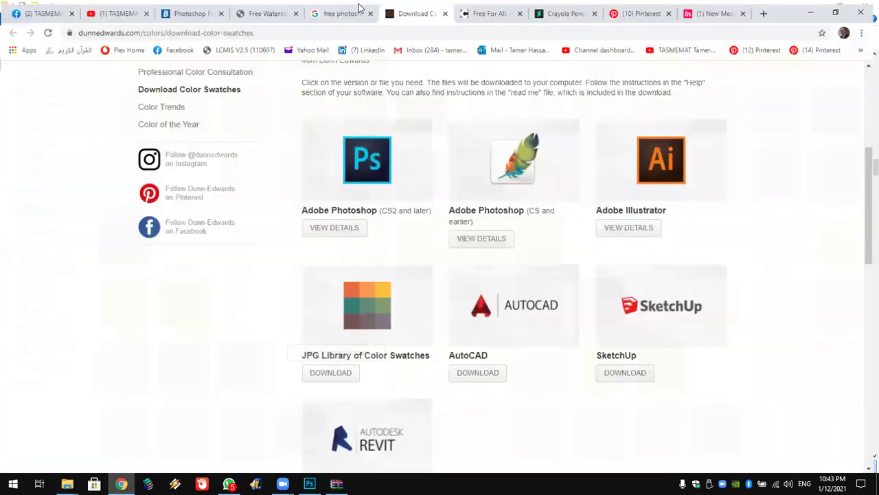
Return to the free Photoshop swatches search results and scroll through them
left_click(344, 10)
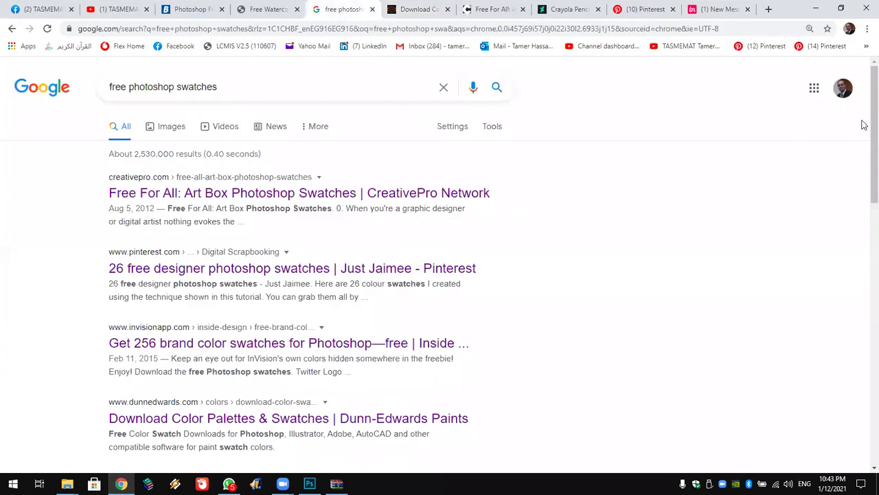
scroll(864, 151, "down", 1)
scroll(864, 175, "down", 2)
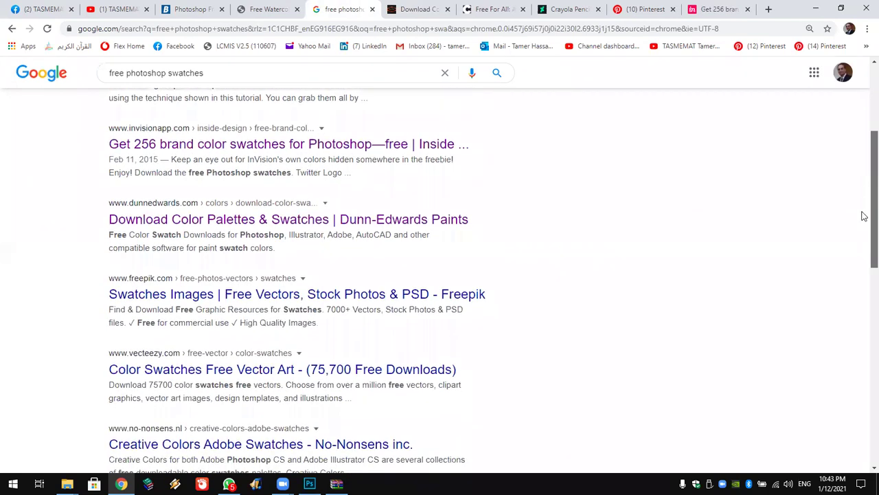
scroll(864, 225, "down", 2)
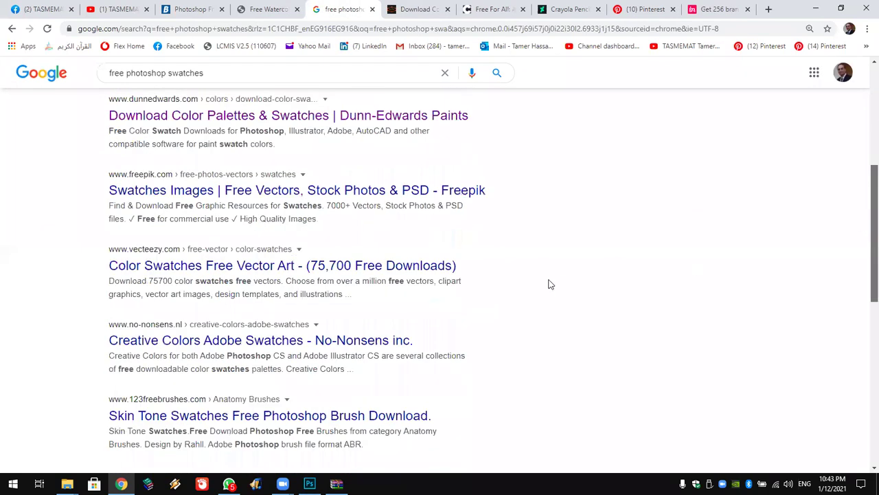
scroll(203, 287, "down", 1)
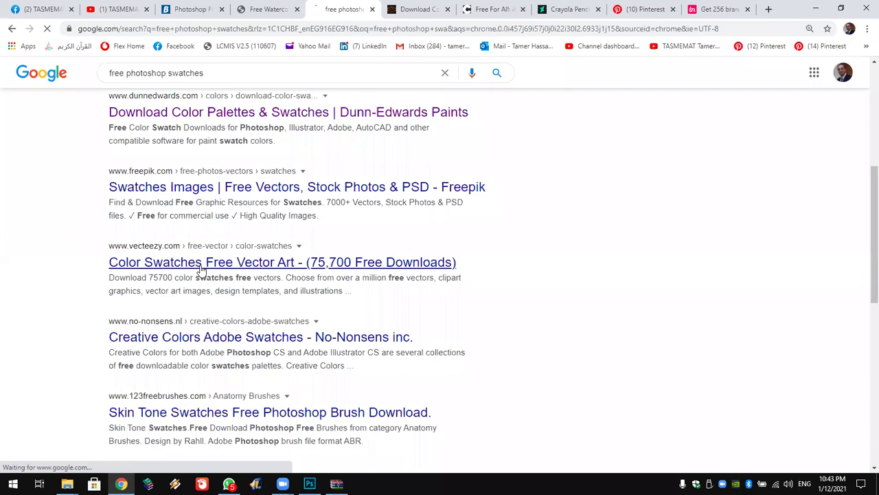
Check the Vecteezy color swatches page, then close the Free Watercolor tab
left_click(201, 268)
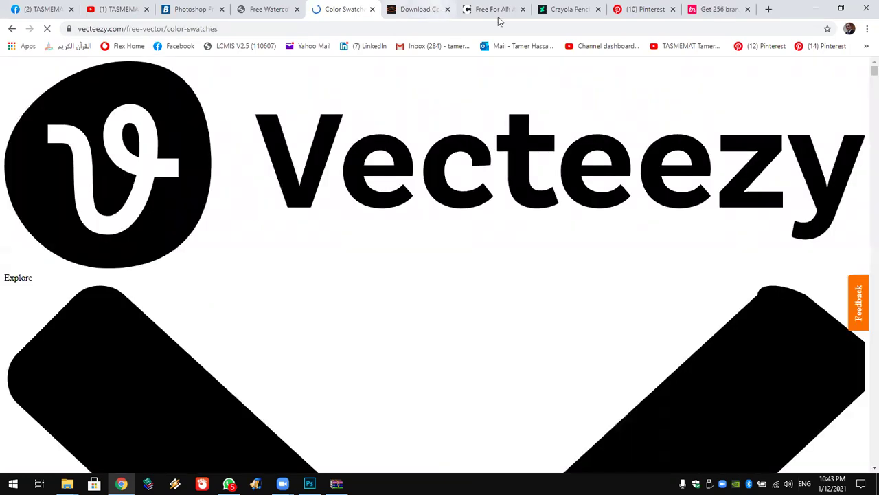
scroll(864, 110, "down", 5)
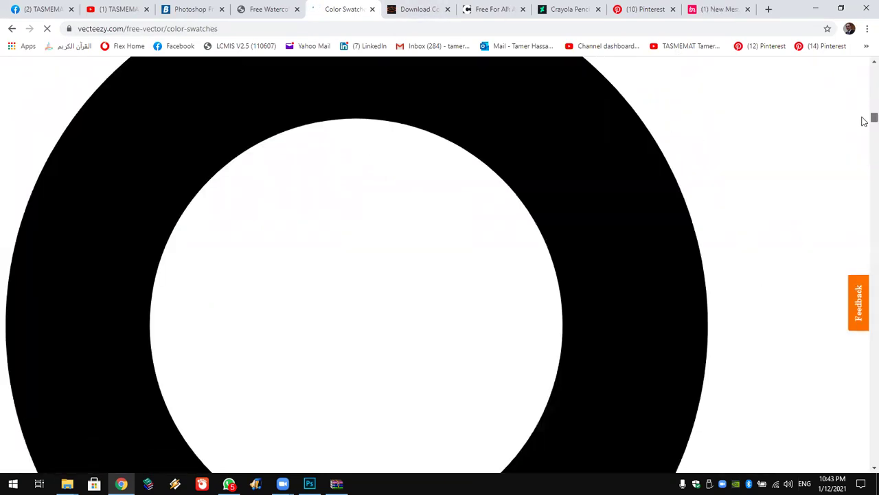
left_click(799, 149)
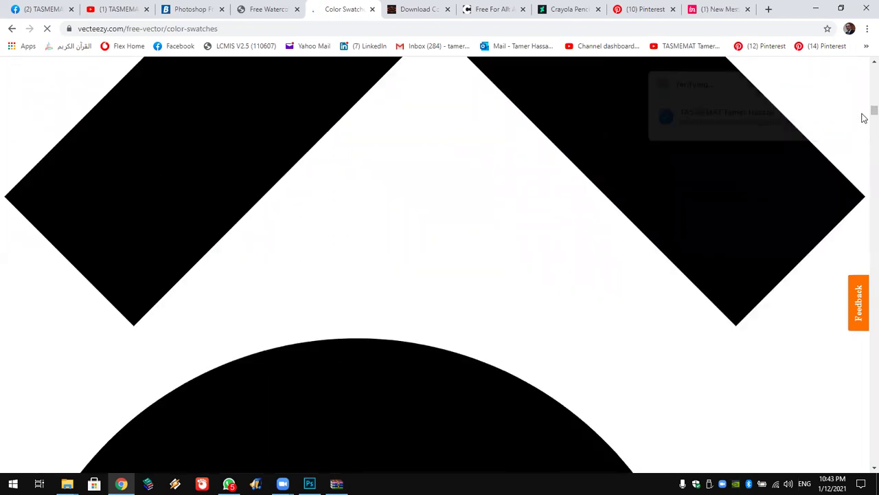
scroll(864, 127, "down", 3)
scroll(866, 172, "down", 2)
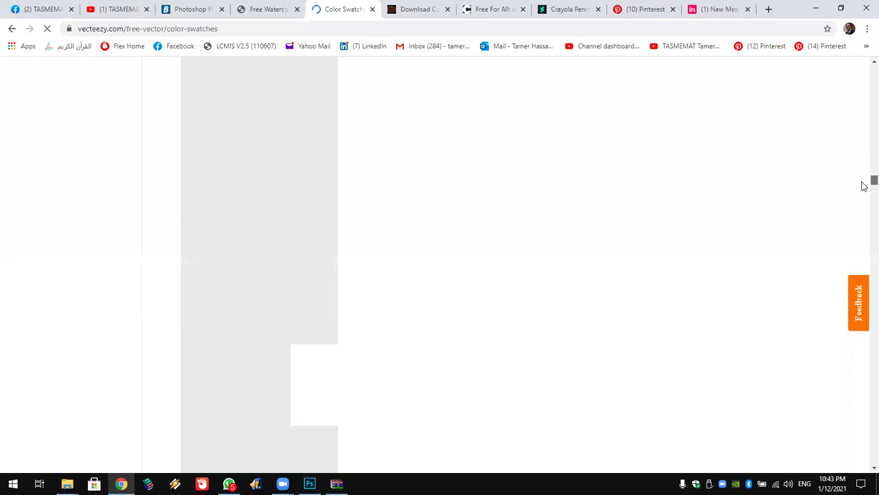
scroll(864, 206, "down", 2)
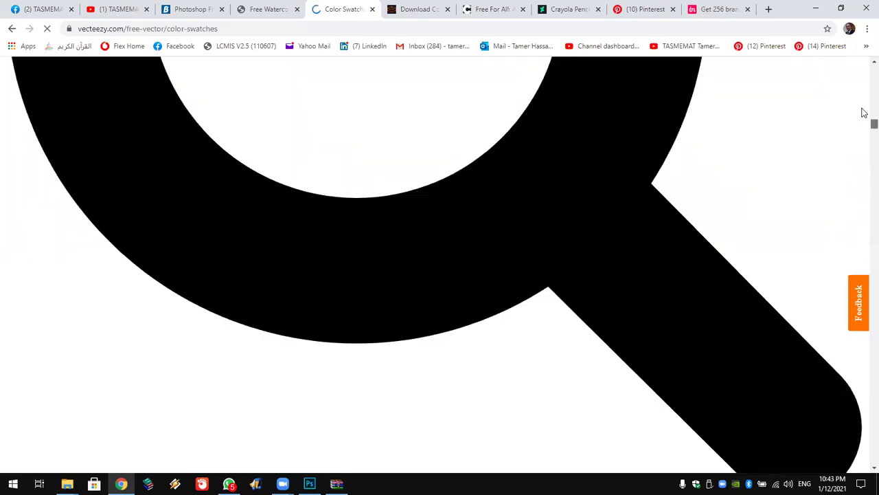
scroll(864, 112, "down", 10)
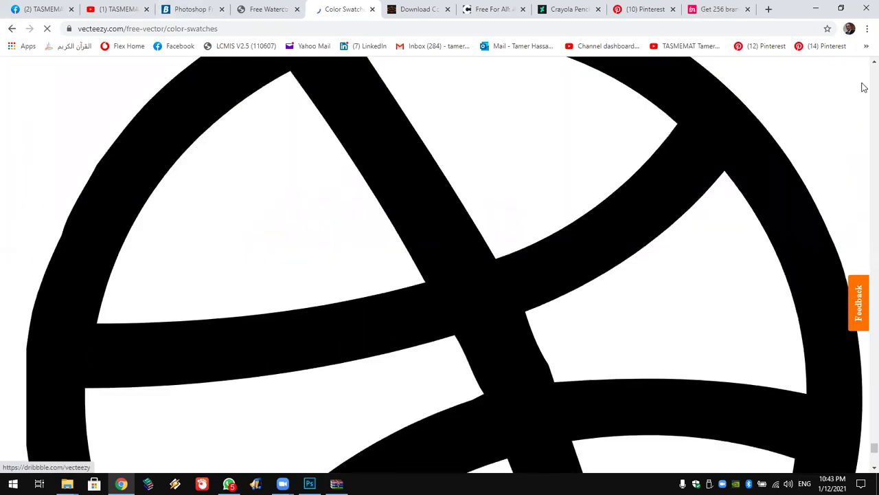
left_click(297, 10)
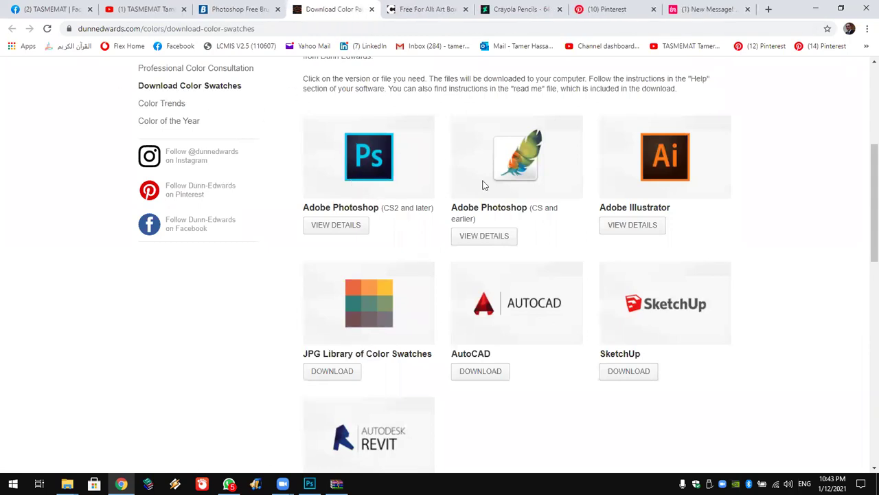
Select the word 'Swatches' in the Free For All swatches article heading
left_click(249, 19)
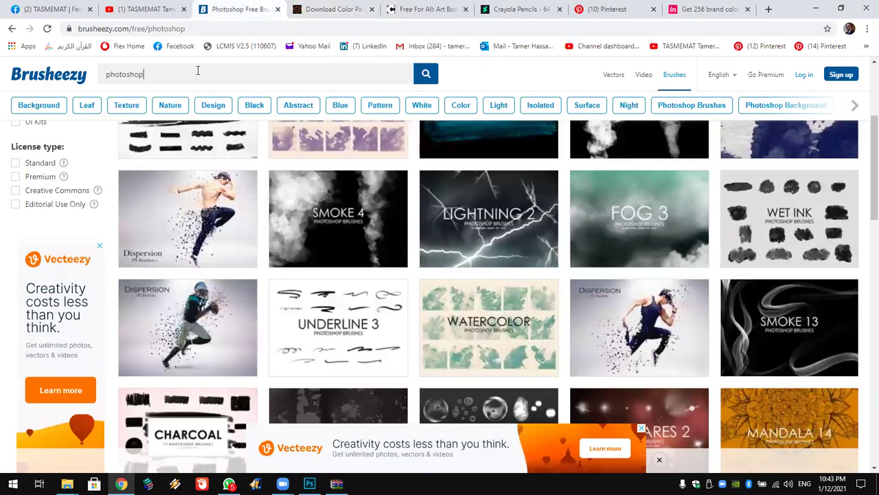
left_click(420, 13)
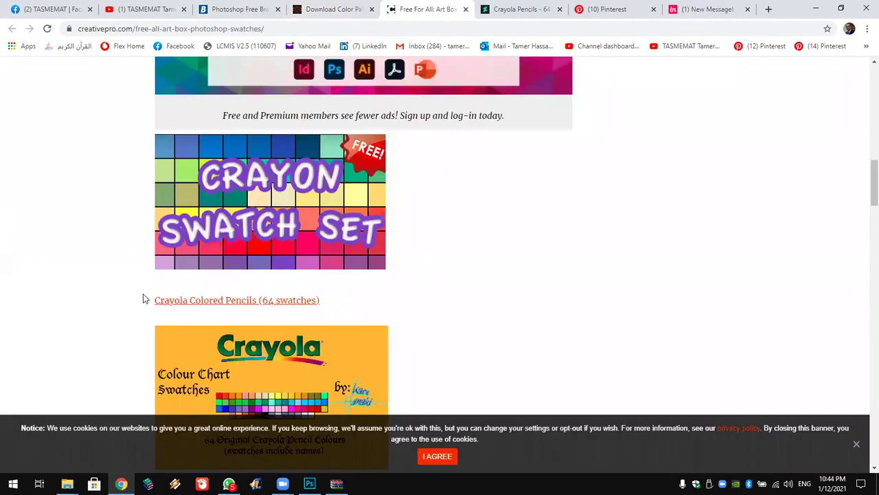
scroll(299, 221, "up", 4)
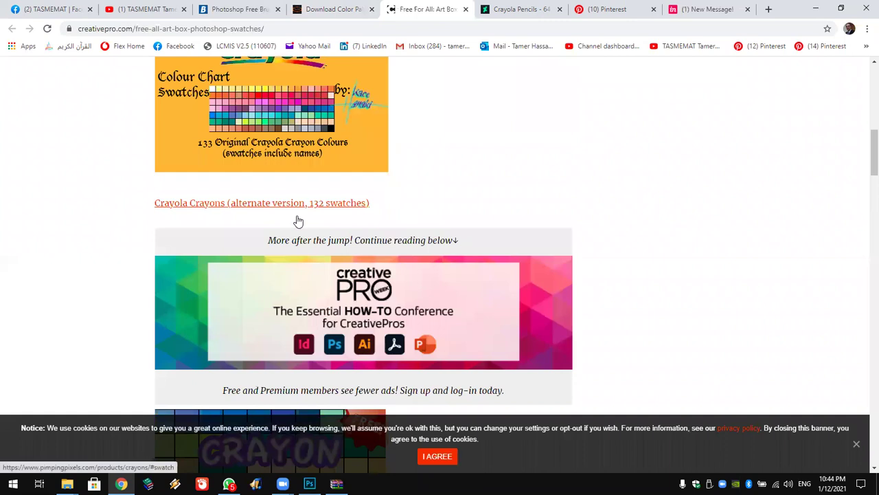
scroll(298, 199, "up", 6)
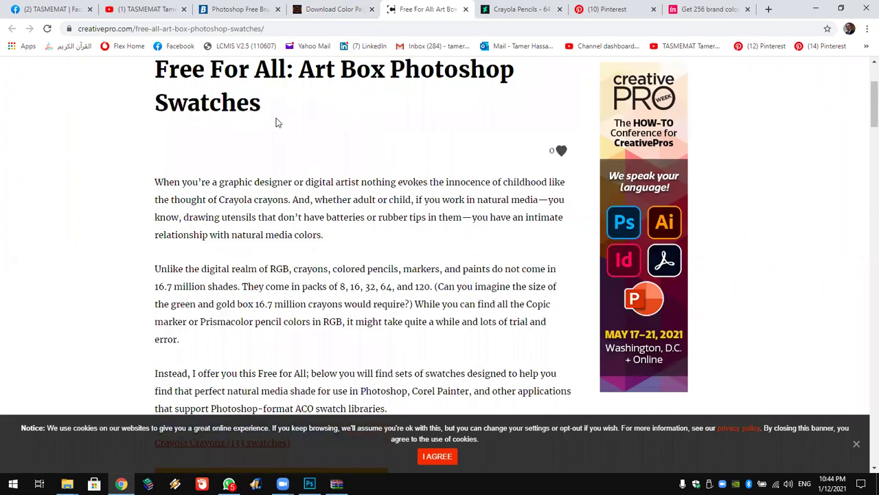
double_click(248, 96)
key("ctrl+c")
Search Brusheezy for 'Swatches', browse the brush results, and close the extra swatch tabs
left_click(240, 9)
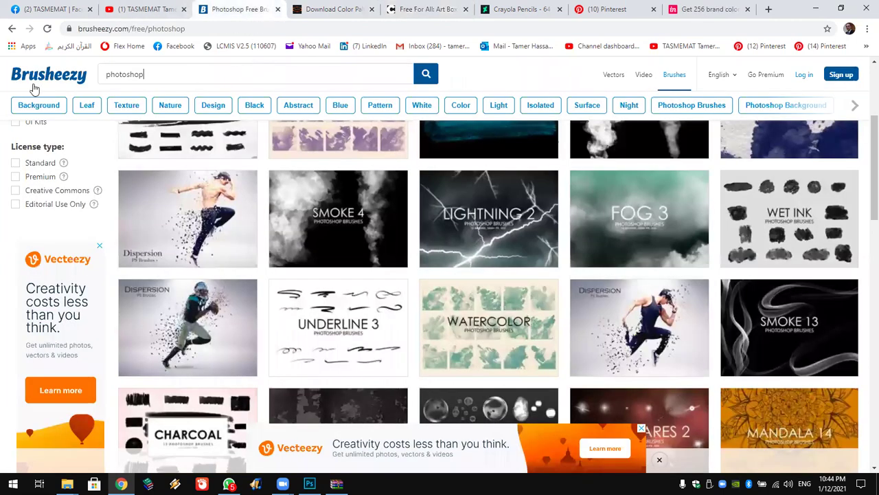
key("ctrl+a")
key("ctrl+v")
key("Return")
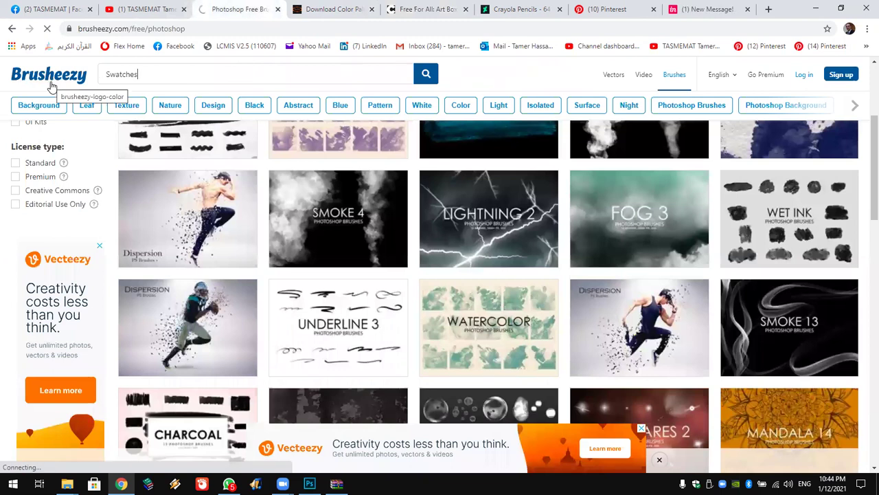
left_click(427, 74)
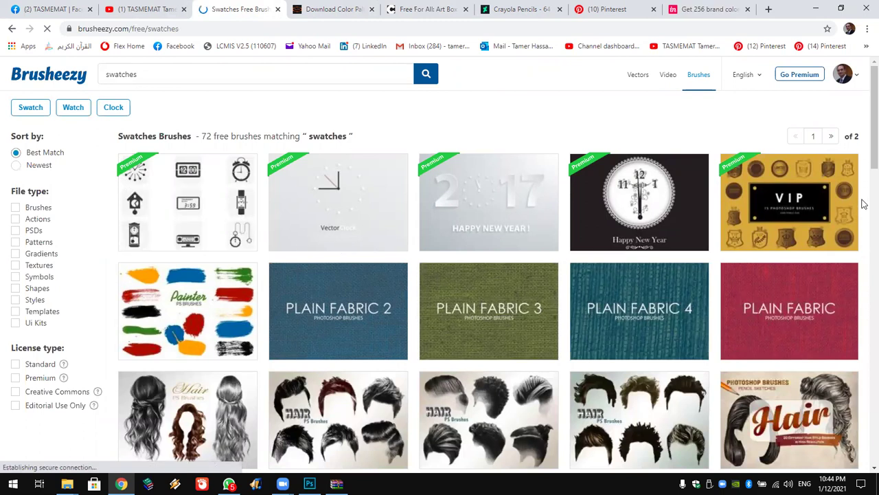
scroll(863, 204, "down", 3)
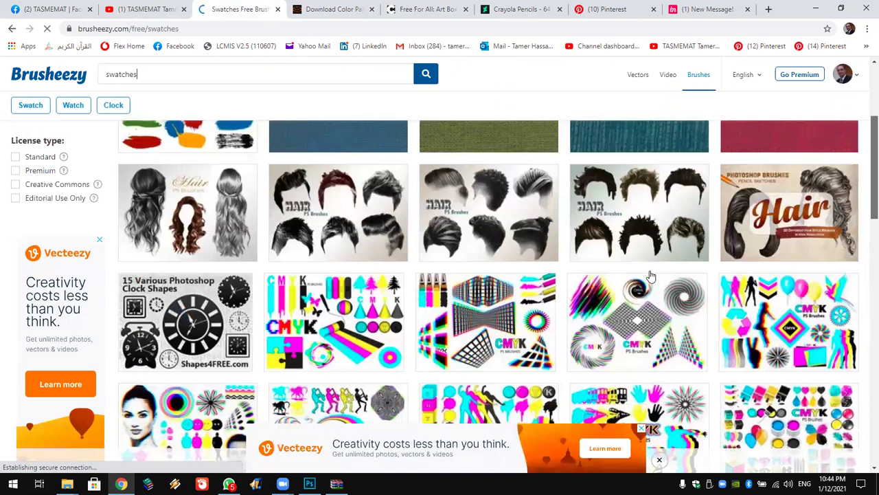
scroll(451, 326, "down", 5)
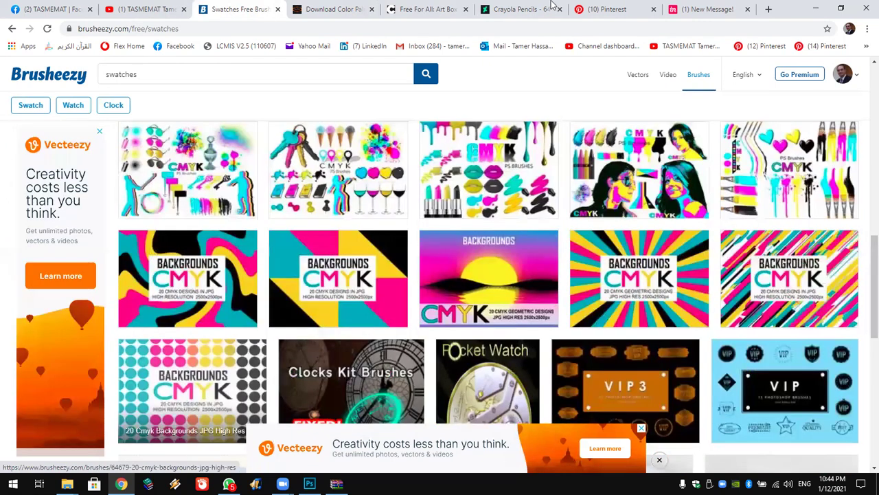
left_click(371, 9)
left_click(371, 9)
left_click(371, 10)
left_click(371, 9)
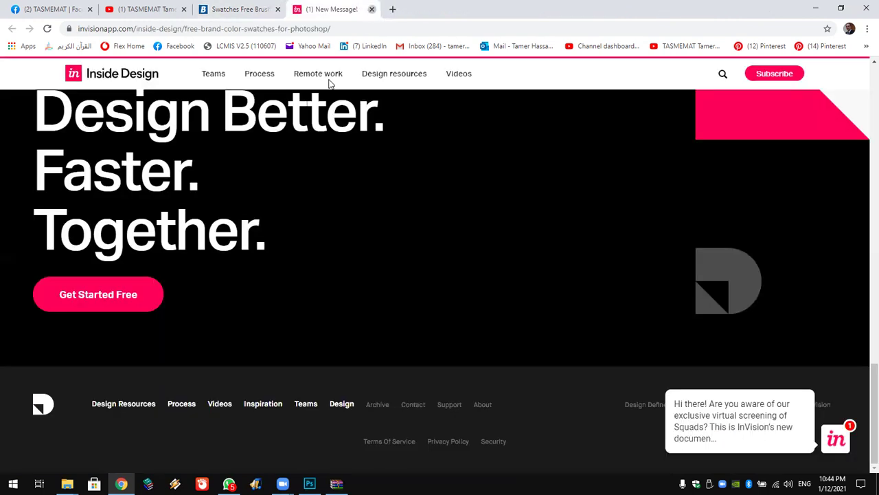
Google 'free photoshop swatches' in a fresh tab and view the image results
key("ctrl+w")
key("ctrl+t")
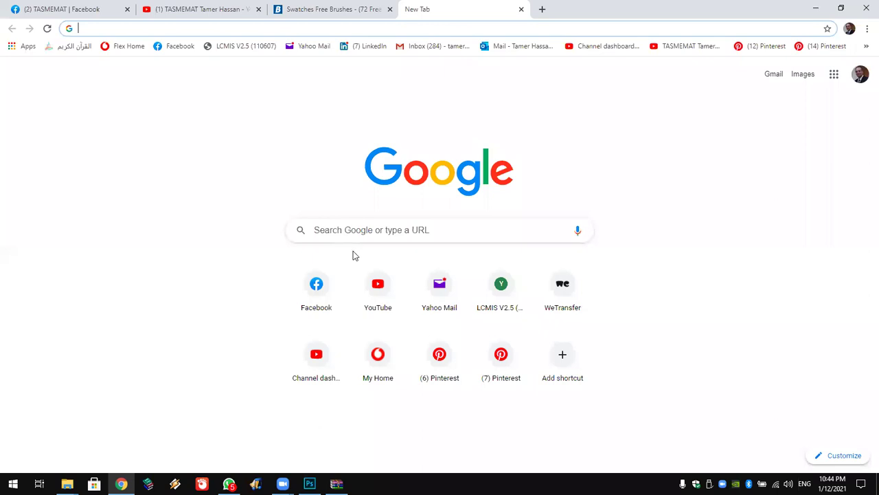
type("free photoshop swatches")
left_click(353, 251)
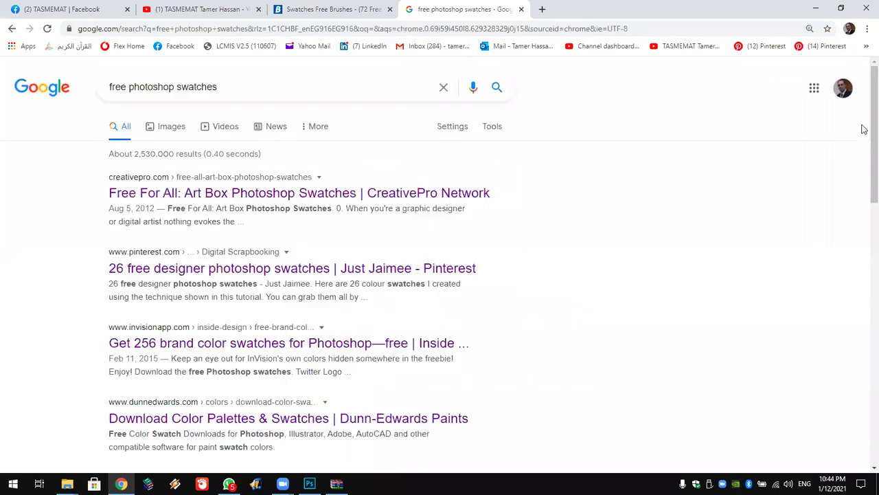
left_click(168, 130)
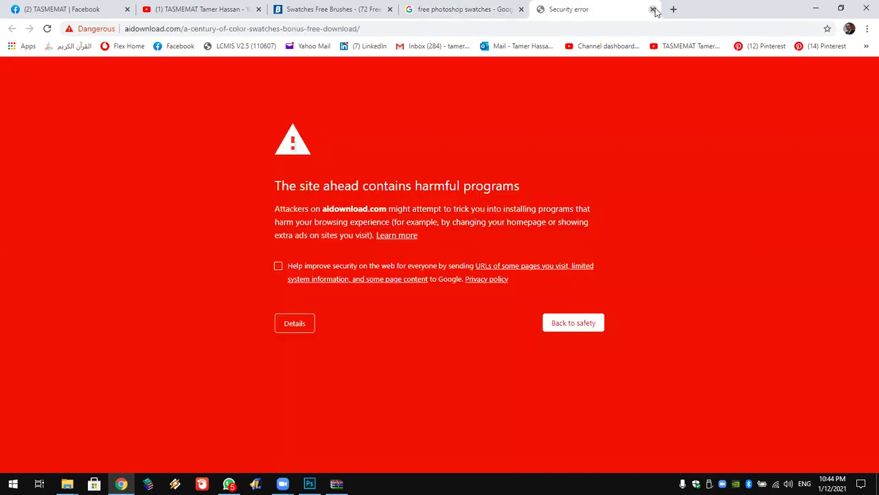
key("ctrl+w")
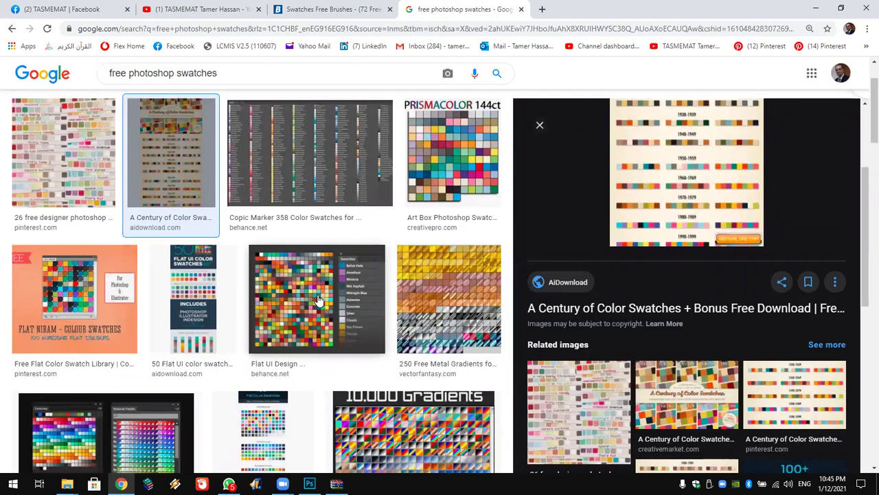
Open the Art Box swatches article and its Crayola Crayons 133 swatches link
scroll(371, 292, "down", 1)
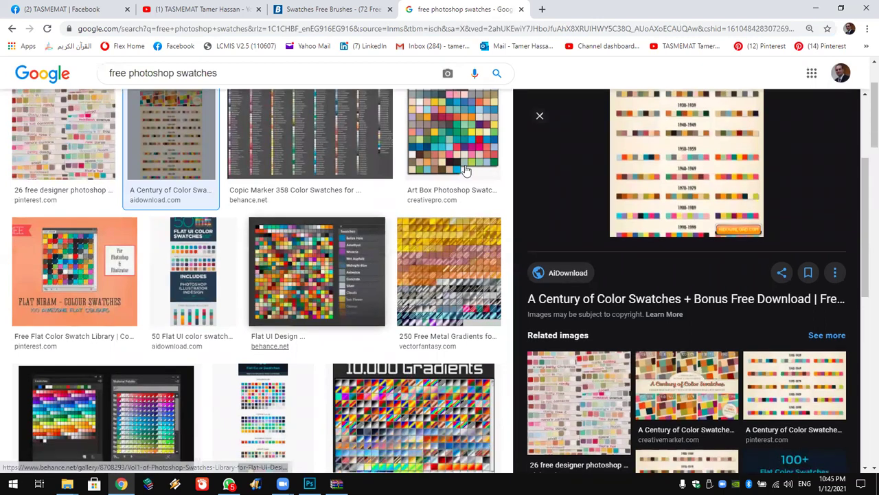
left_click(465, 171)
left_click(631, 472)
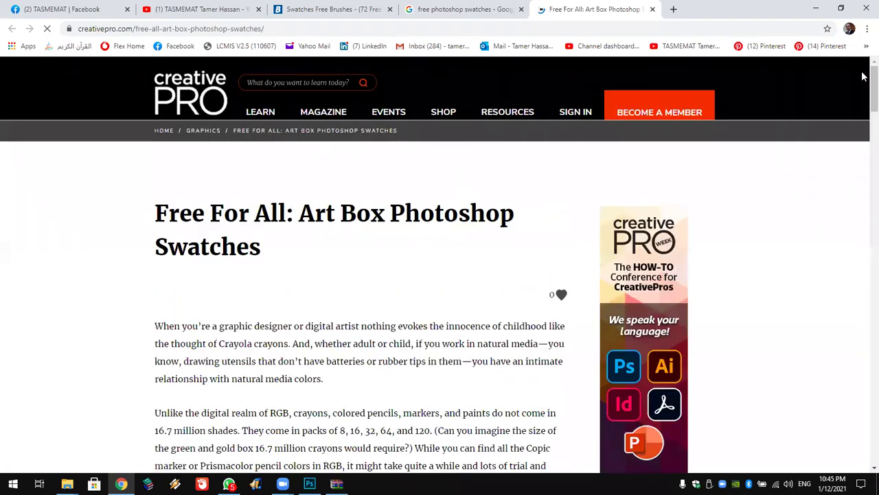
scroll(864, 163, "down", 4)
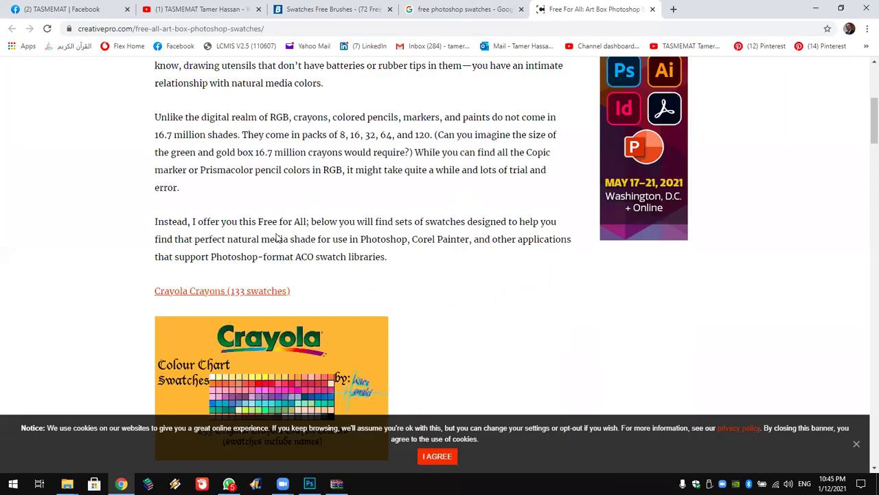
left_click(243, 293)
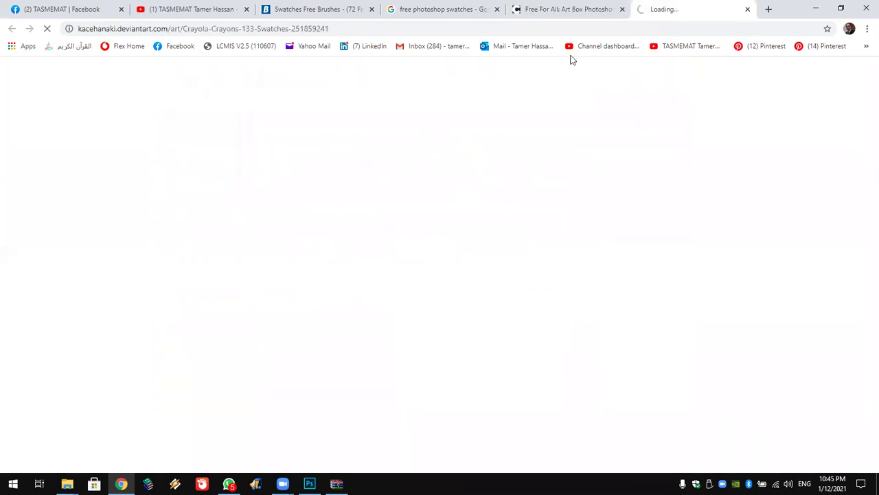
left_click(570, 9)
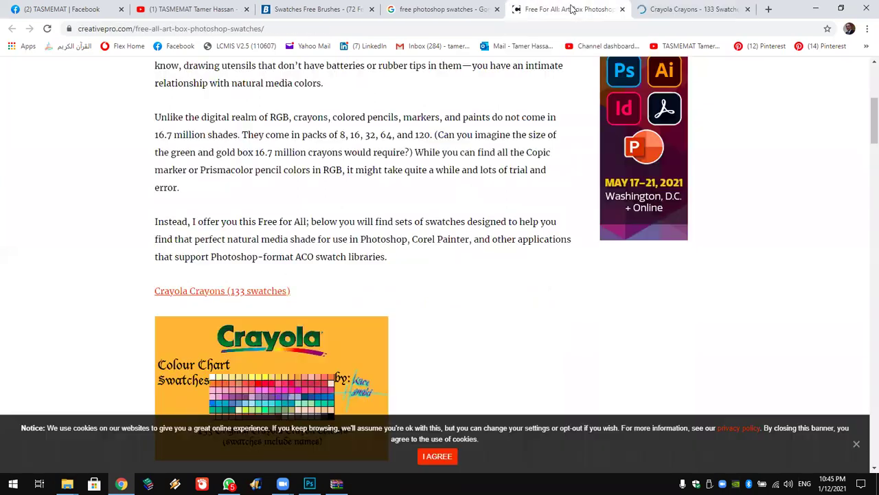
left_click(693, 10)
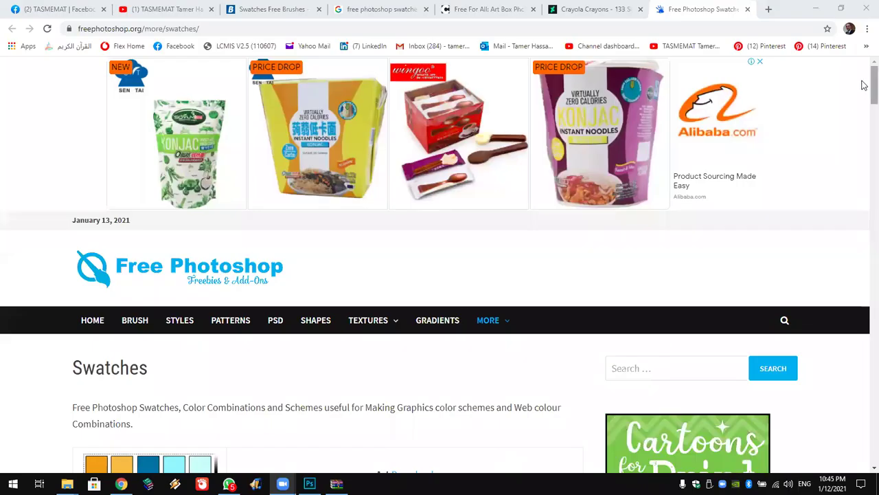
left_click_drag(864, 82, 865, 116)
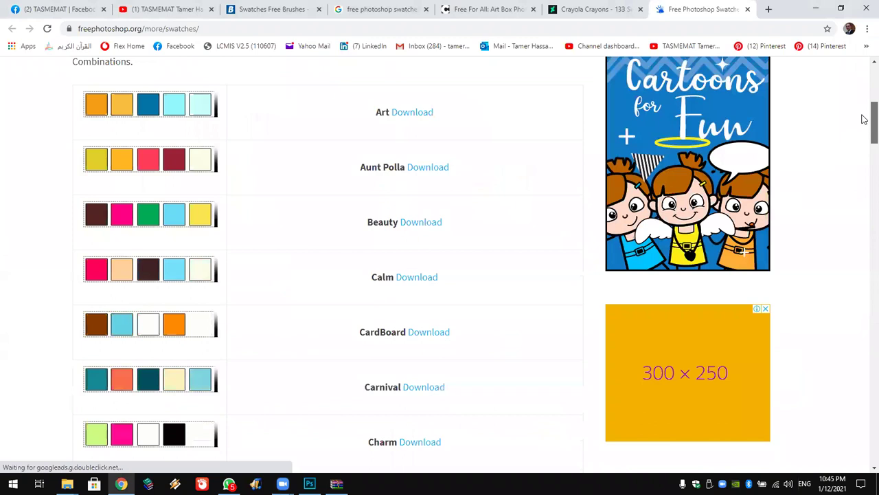
Download the Art swatch set as art.aco from freephotoshop.org, getting past the ad pop-ups
left_click(414, 115)
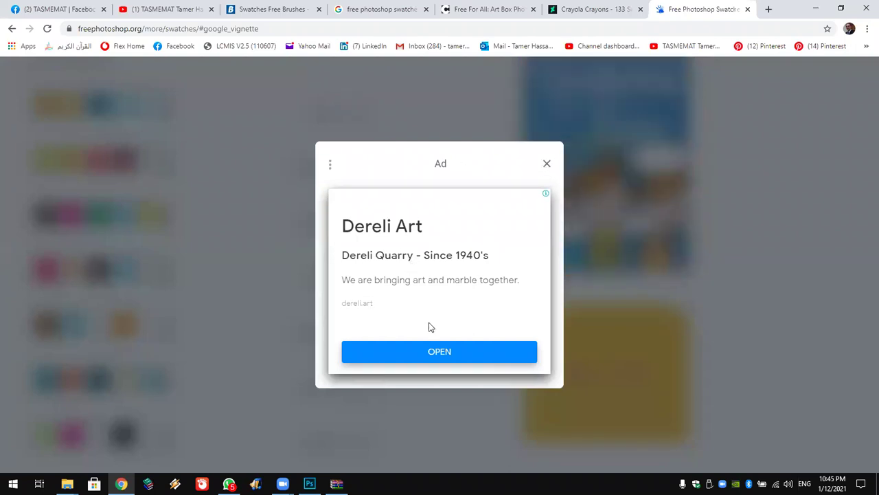
double_click(567, 159)
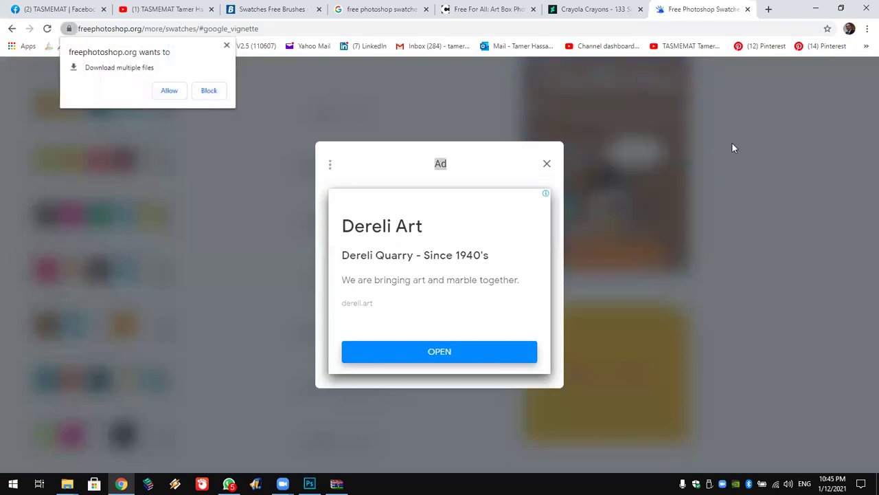
left_click(212, 90)
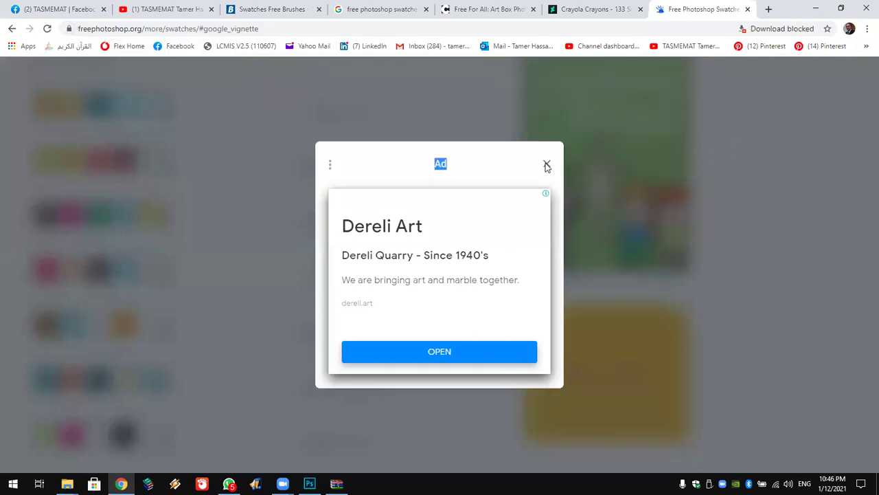
left_click(546, 165)
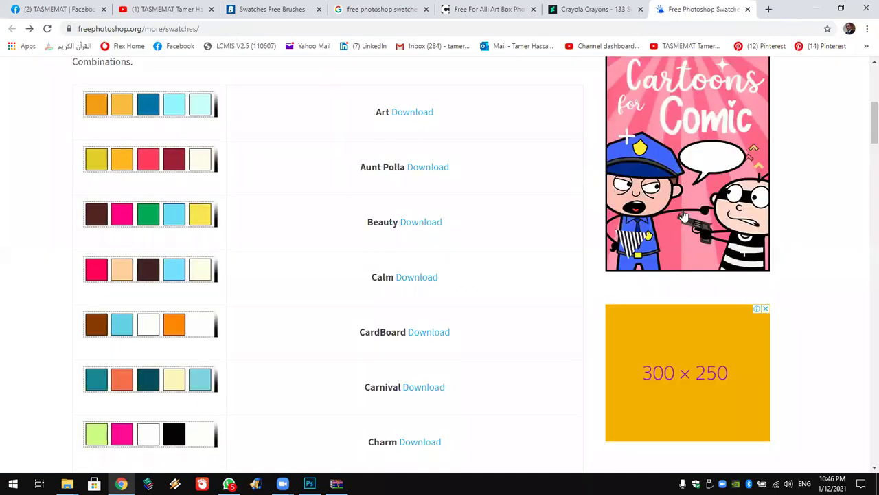
left_click(431, 170)
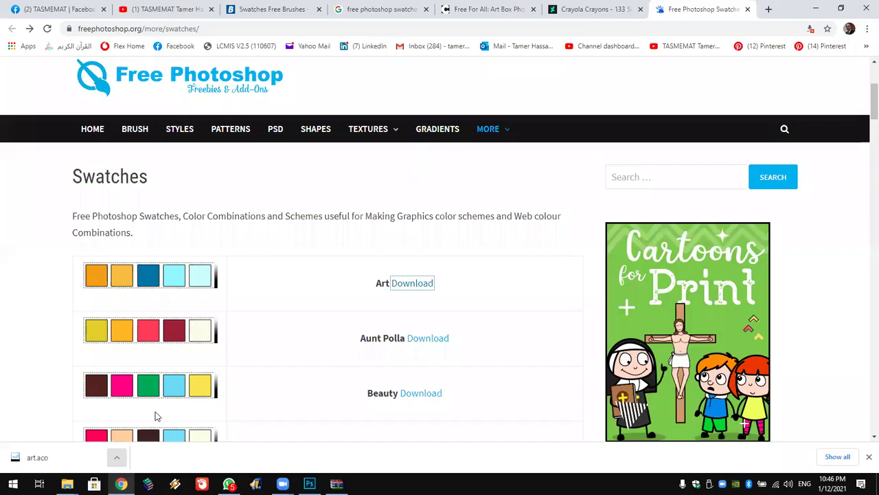
left_click(117, 457)
Copy the downloaded art.aco from Downloads into New folder (3)
left_click(157, 420)
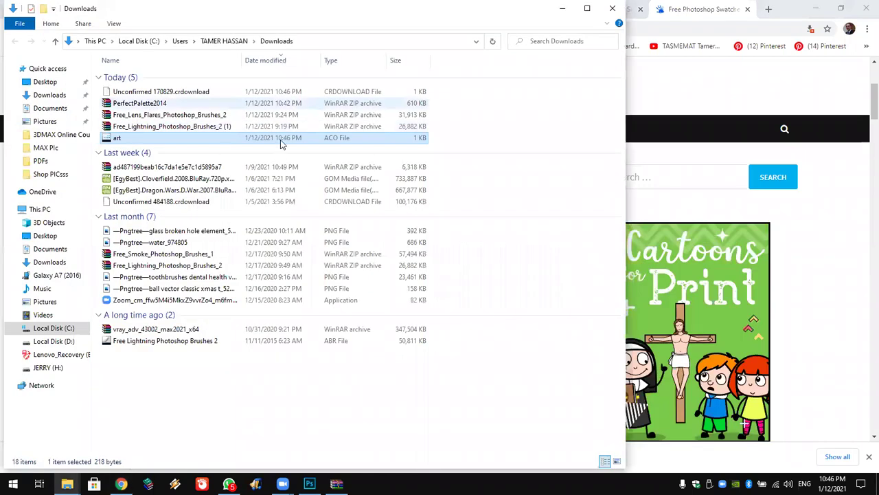
right_click(280, 138)
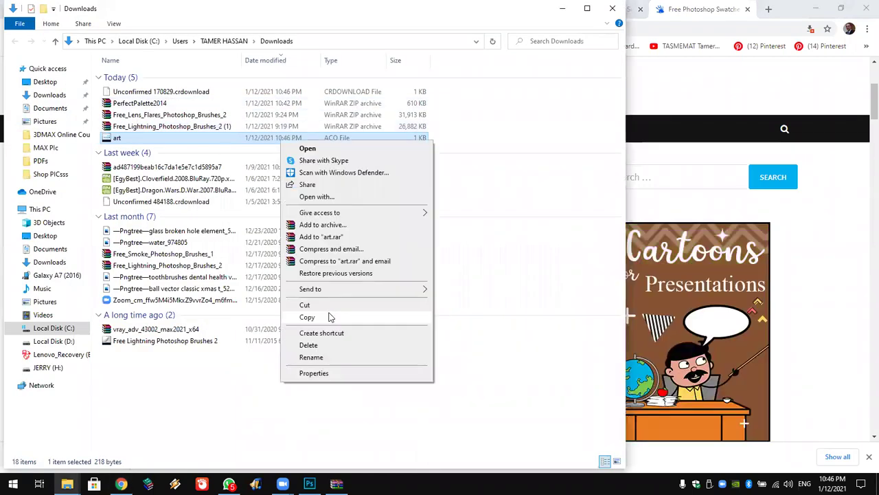
key("super+d")
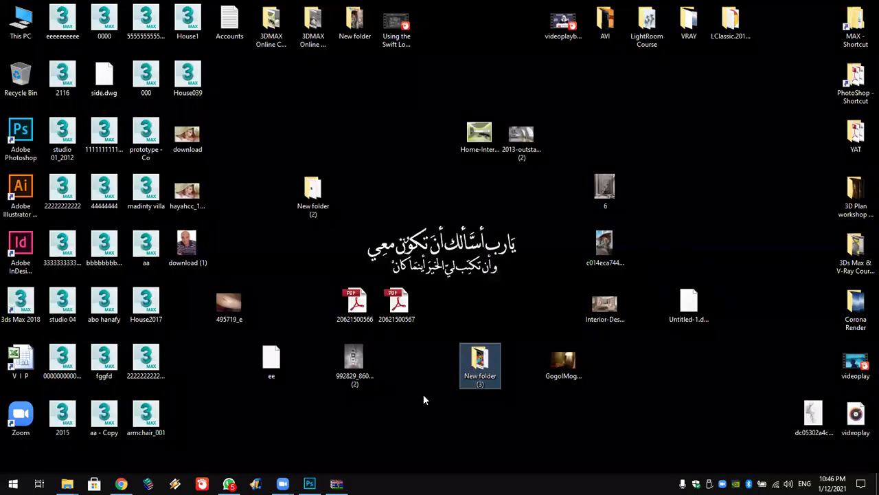
key("super+d")
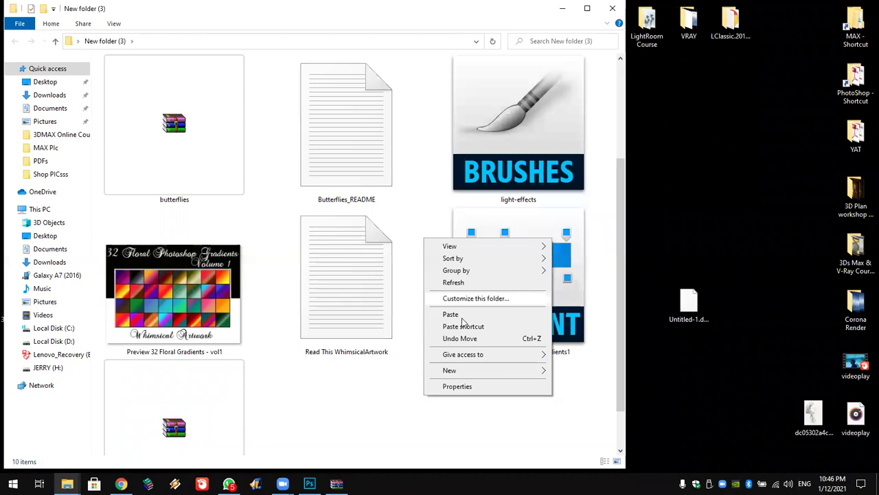
key("Escape")
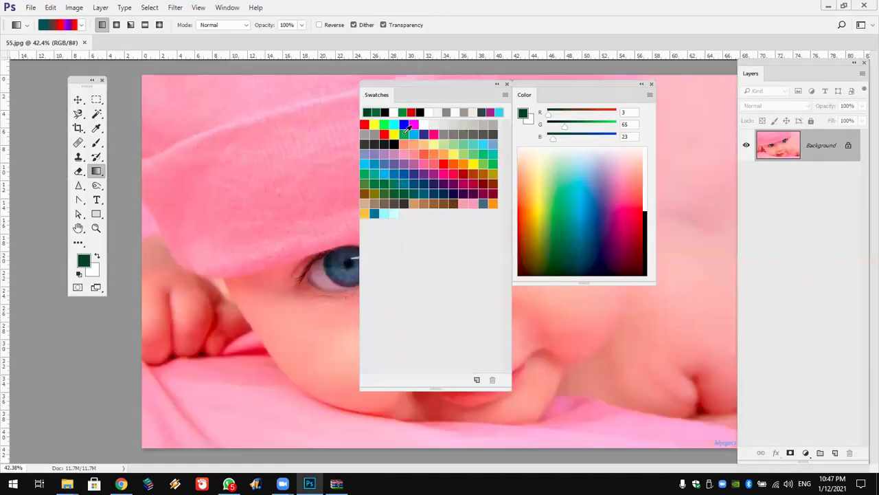
Make light cyan the foreground colour, try a Paint Bucket fill on a new layer, then undo it
left_click(384, 213)
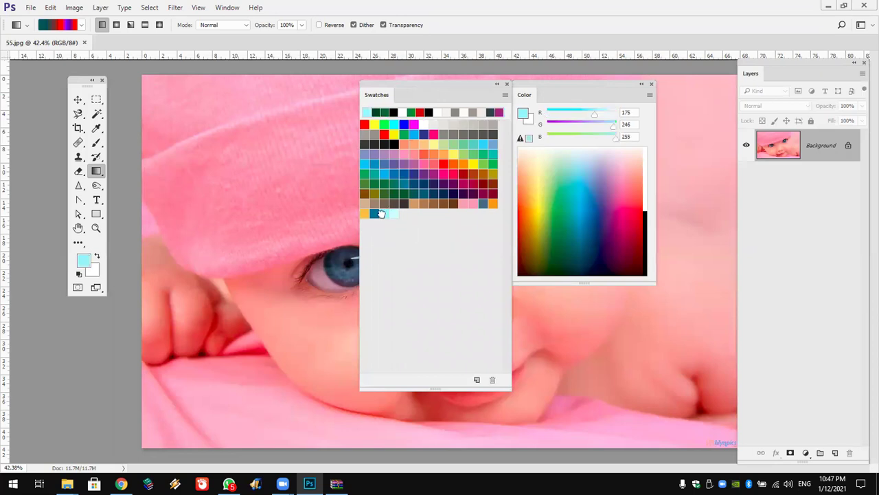
left_click(835, 452)
right_click(101, 176)
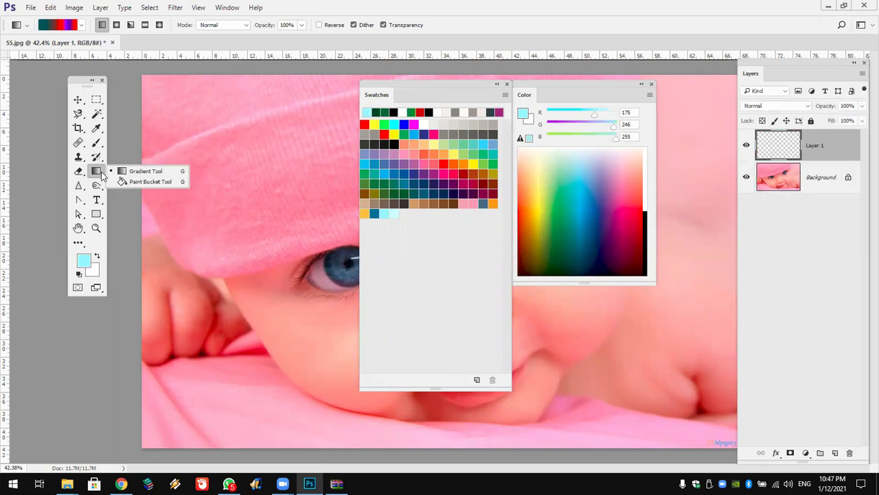
left_click(148, 179)
left_click(306, 200)
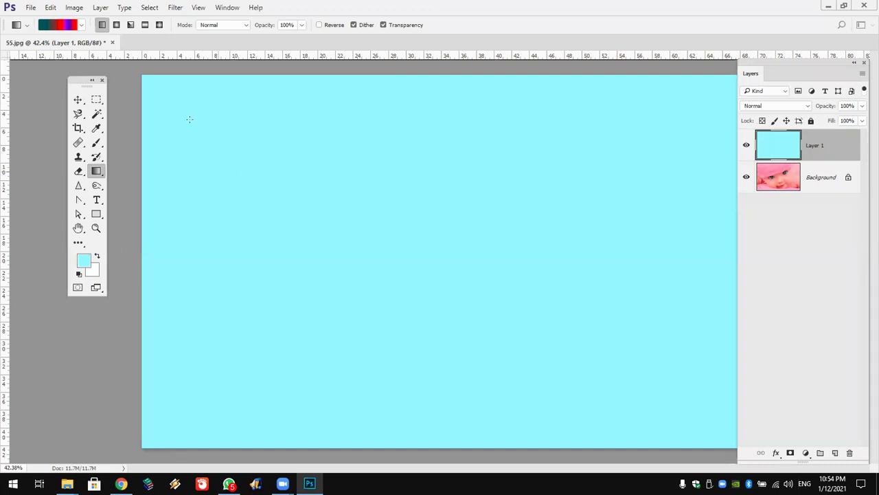
key("ctrl+z")
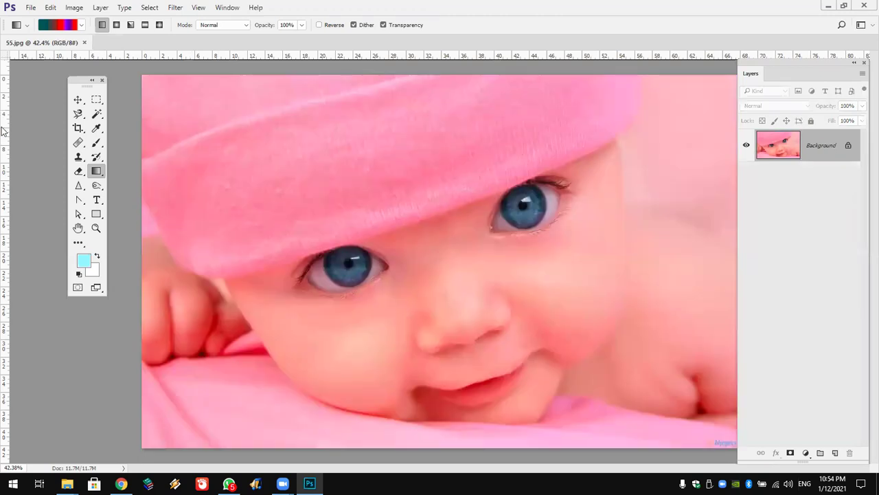
left_click(81, 204)
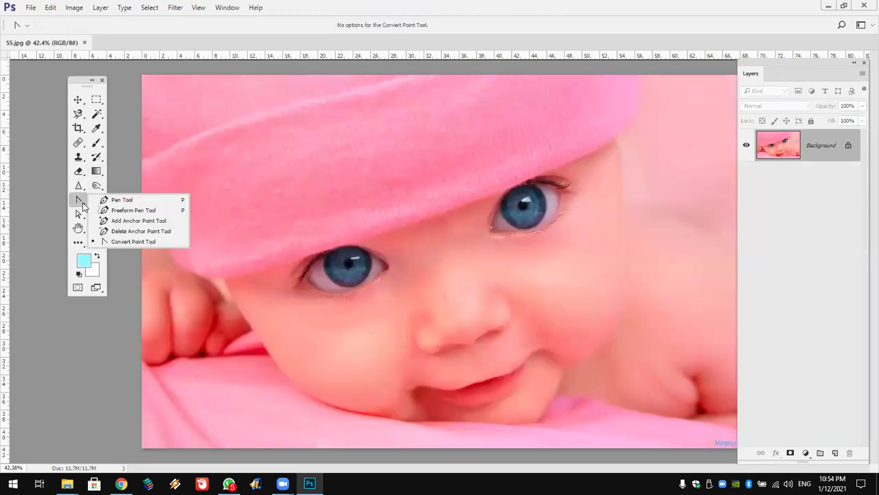
left_click(122, 199)
left_click(333, 161)
mouse_move(277, 196)
left_mouse_down()
mouse_move(287, 215)
mouse_move(252, 254)
left_mouse_up()
left_click_drag(313, 262, 382, 201)
left_click(333, 161)
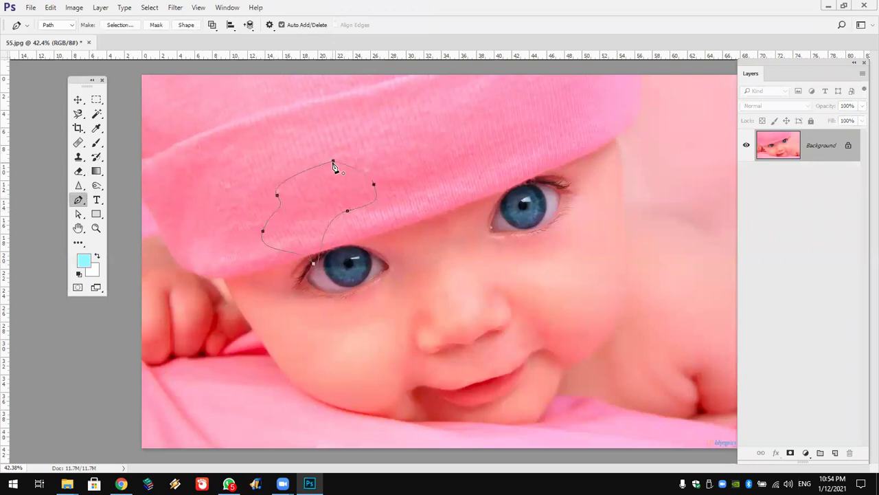
right_click(332, 173)
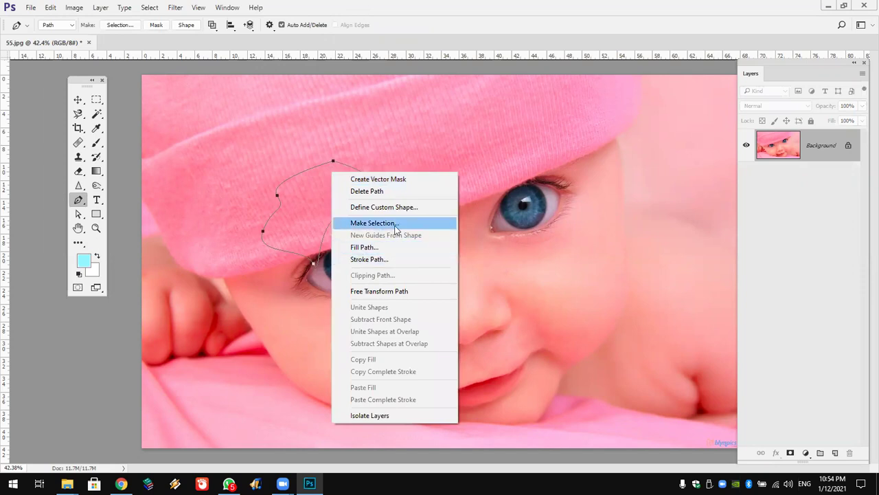
left_click(374, 222)
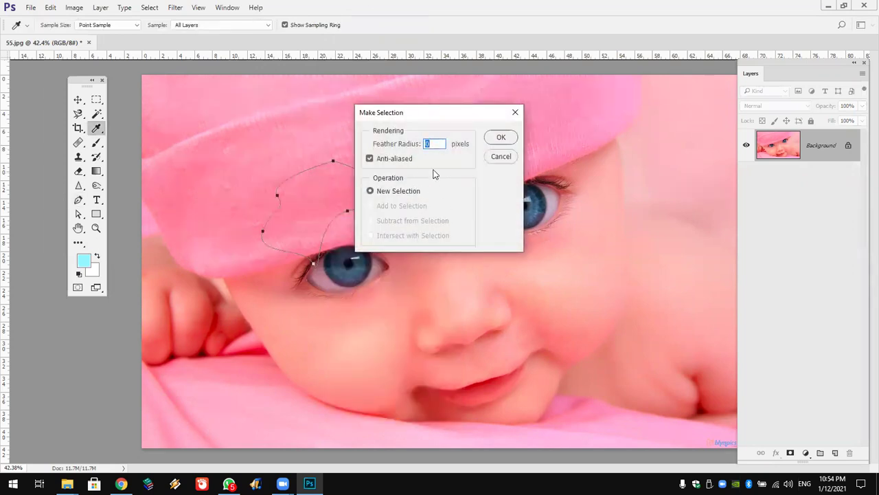
left_click(501, 138)
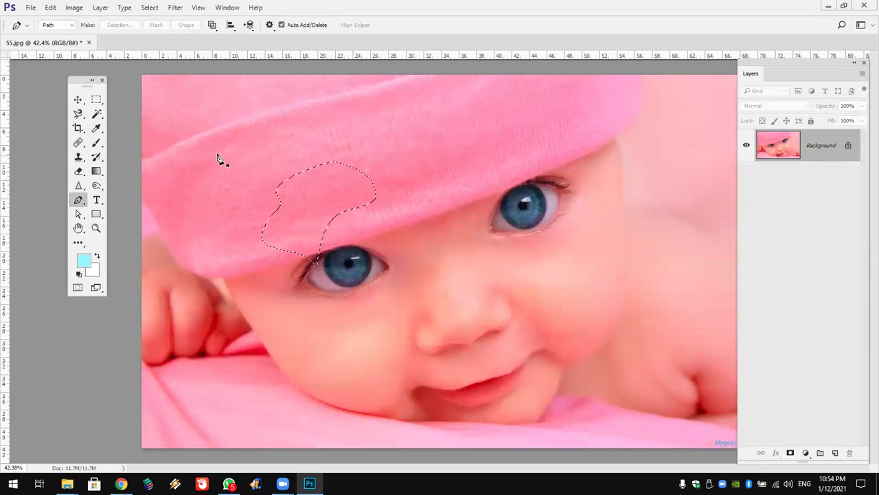
left_click(97, 100)
key("ctrl+d")
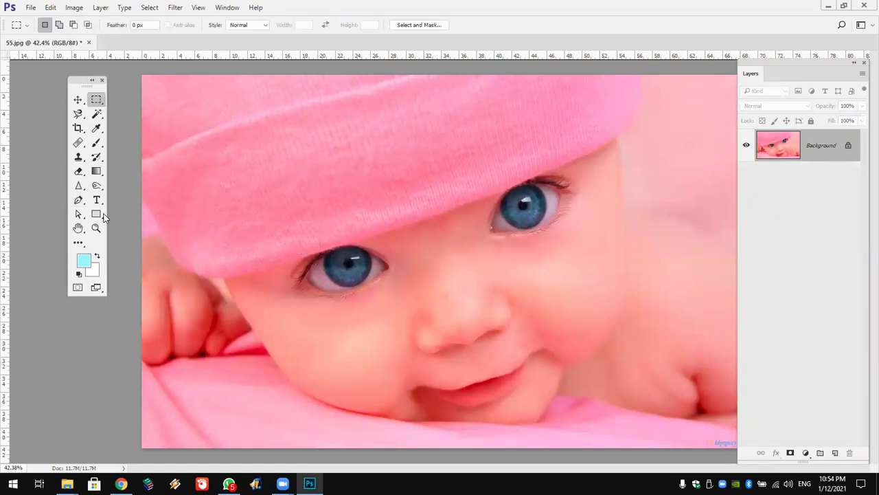
left_click(103, 217)
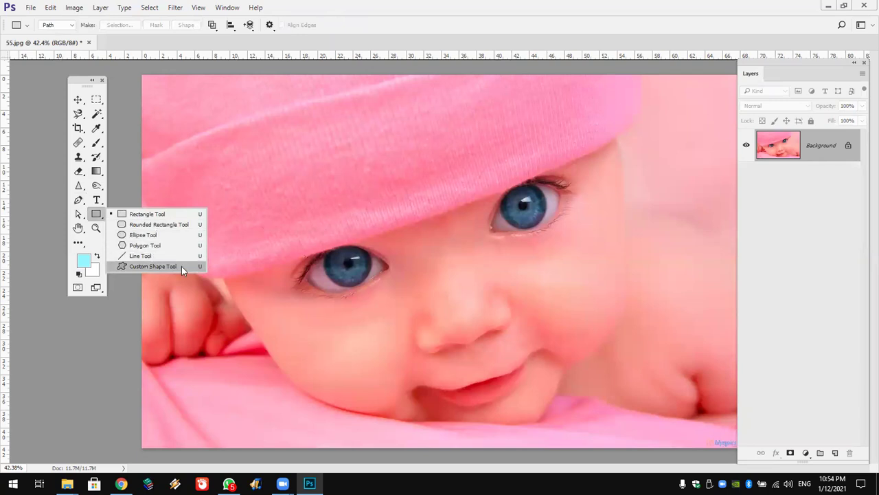
Choose the Custom Shape Tool, browse its enlarged shape library, then start a new Google search
left_click(182, 266)
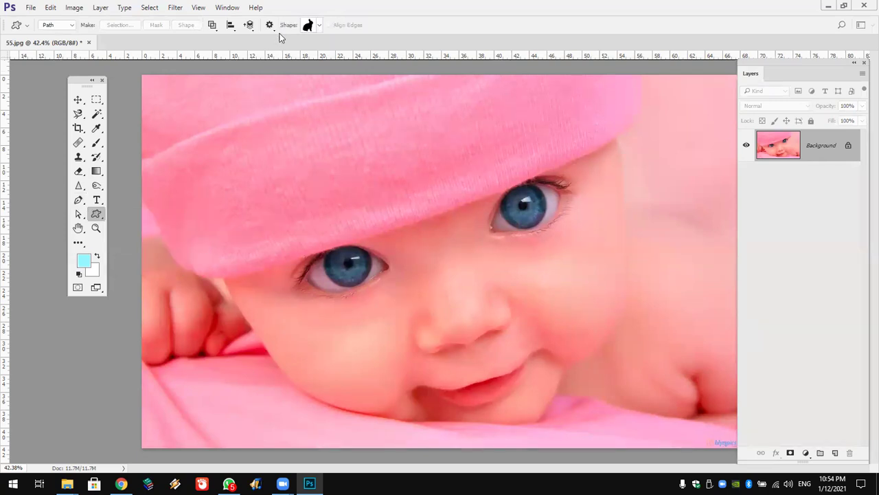
left_click(319, 25)
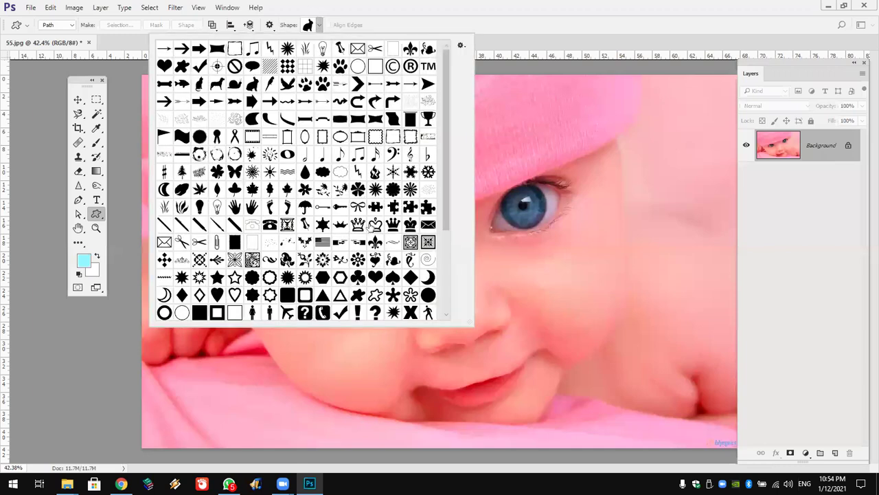
left_click_drag(468, 321, 550, 383)
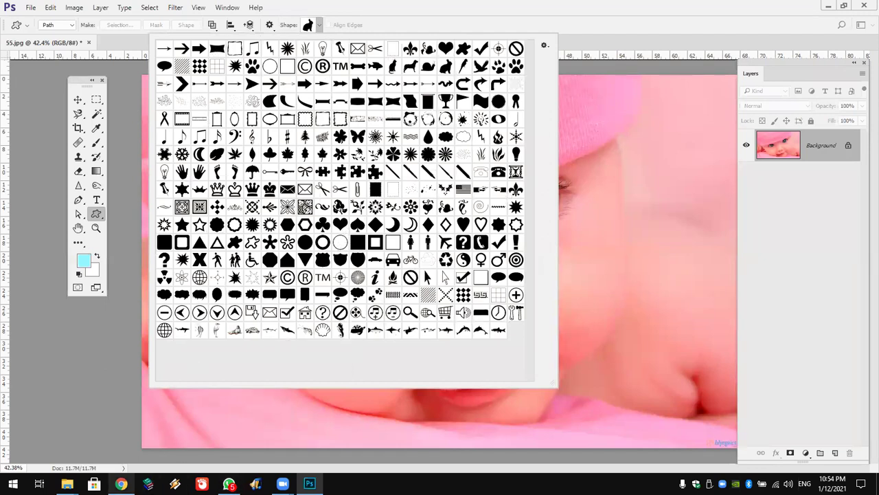
left_click(121, 484)
left_click(386, 234)
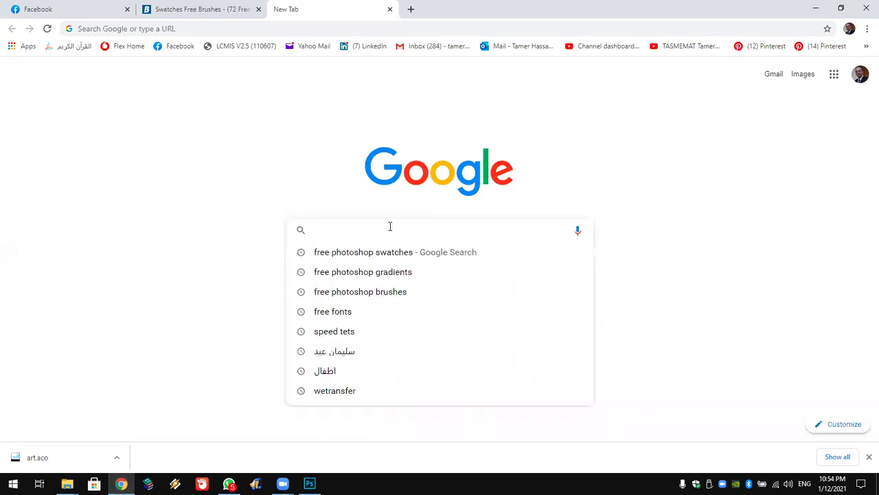
Search Google for 'free photoshop shapes'
type("free photoshop swatches")
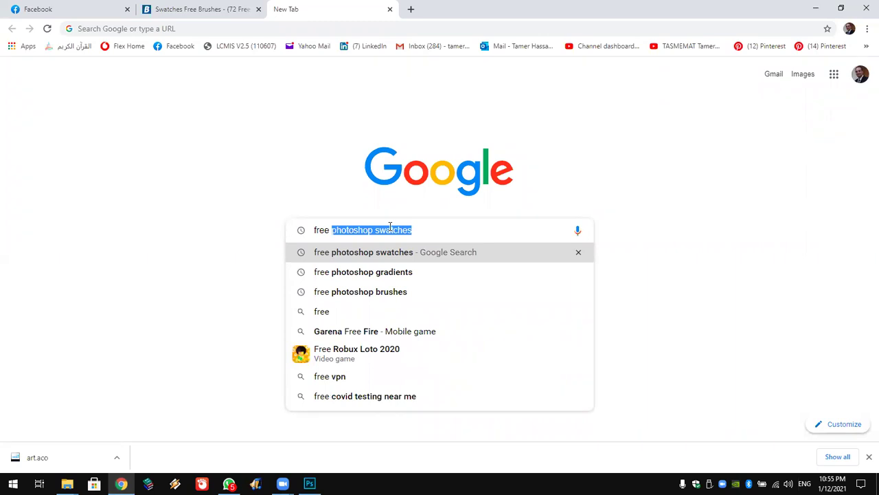
key("Right")
key("BackSpace")
key("BackSpace")
key("BackSpace")
key("BackSpace")
key("BackSpace")
key("BackSpace")
key("BackSpace")
key("BackSpace")
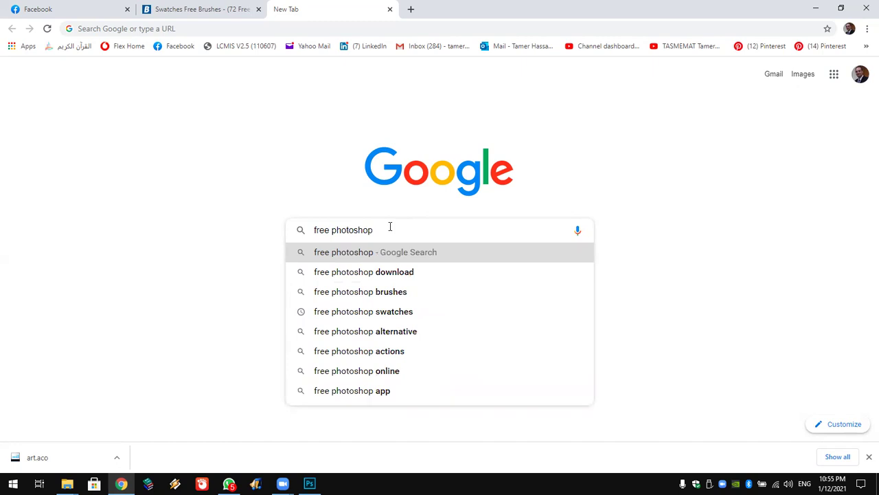
type(" shapes")
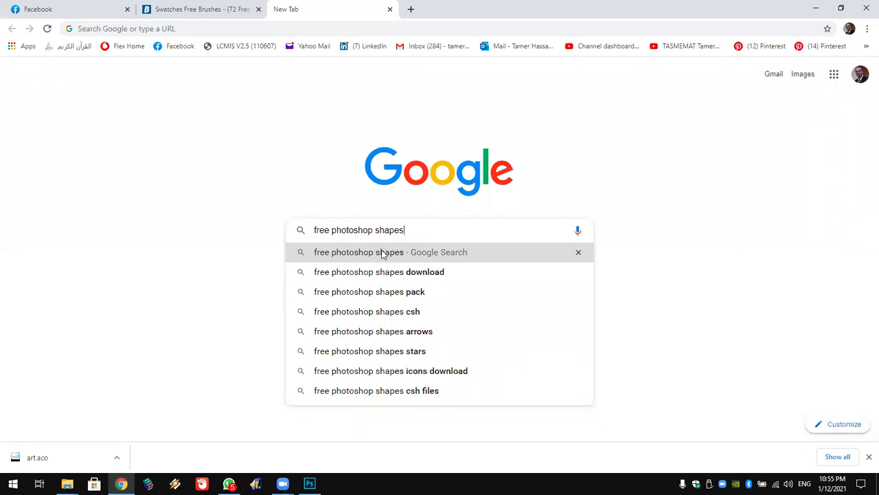
left_click(383, 254)
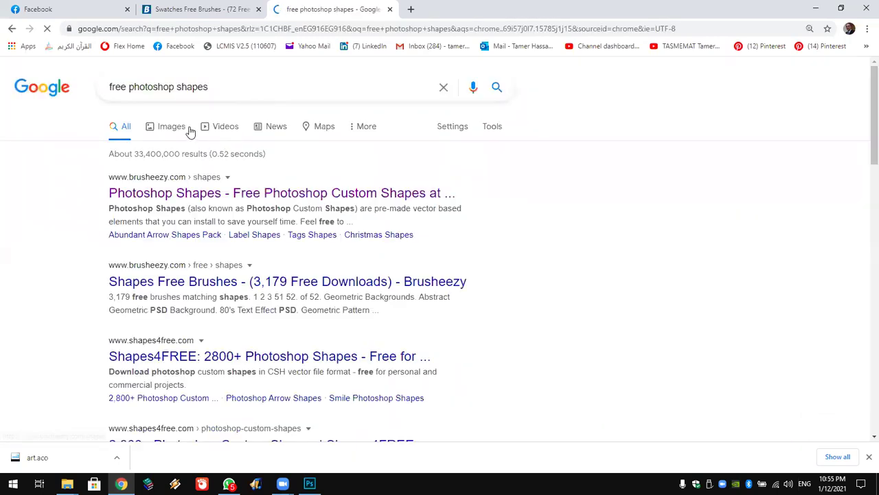
Open the Brusheezy Photoshop Shapes result in a new tab
right_click(185, 196)
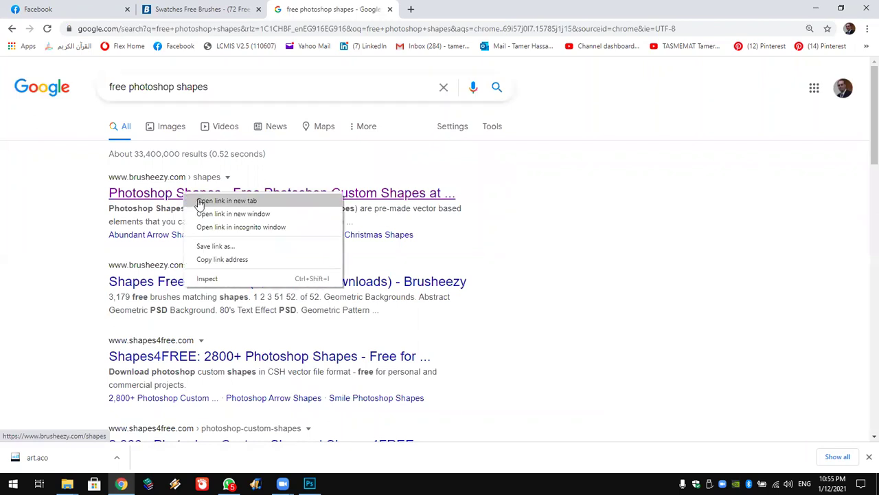
left_click(199, 202)
left_click(171, 129)
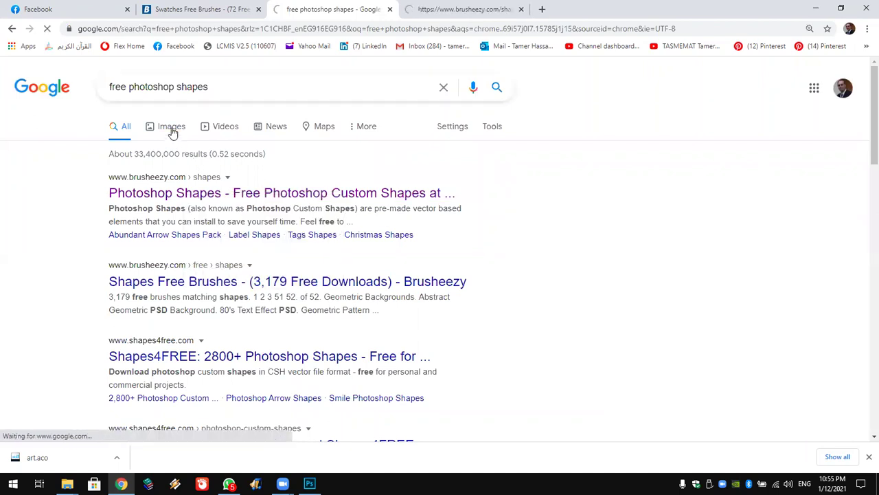
Browse the Brusheezy Photoshop Shapes page for a star shapes pack
left_click(465, 9)
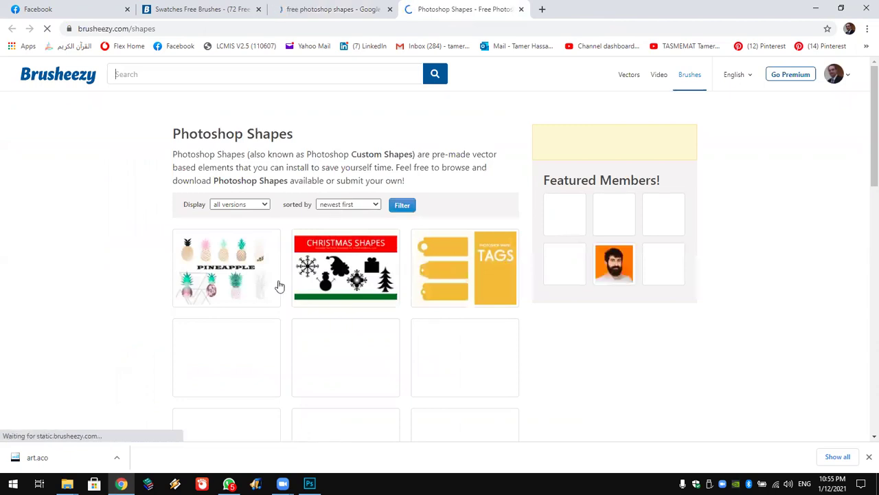
scroll(385, 292, "down", 2)
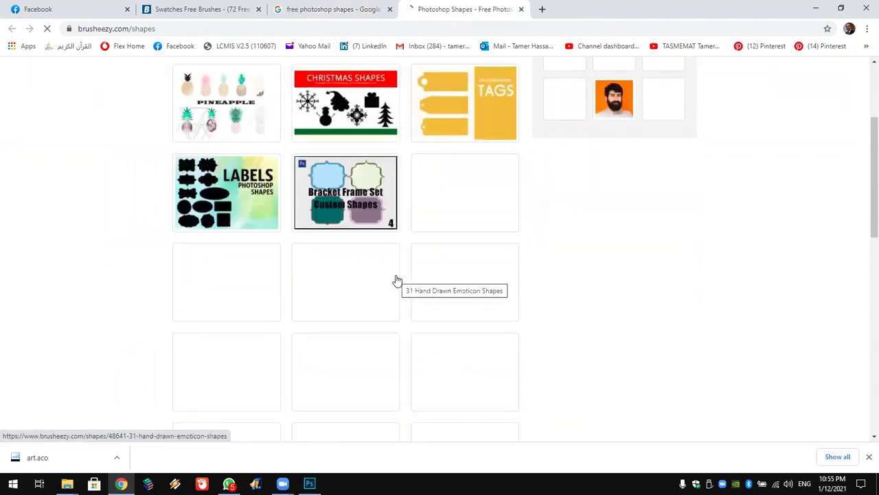
scroll(397, 280, "up", 1)
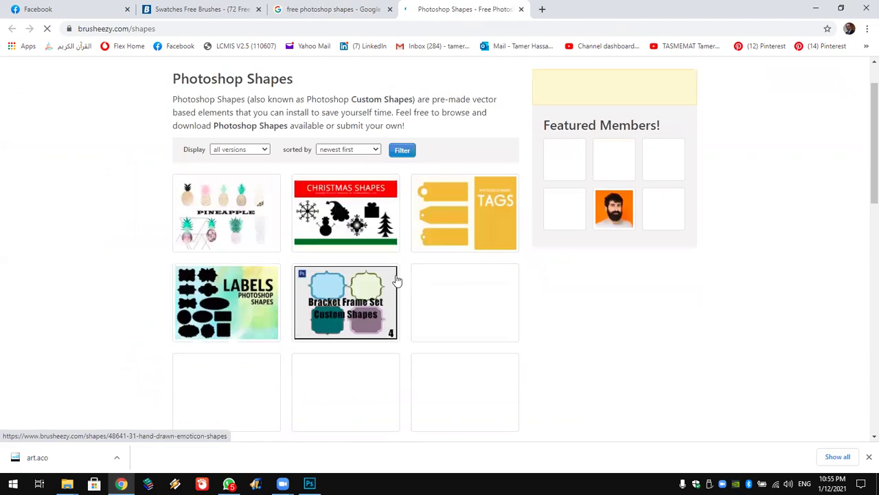
scroll(863, 192, "down", 3)
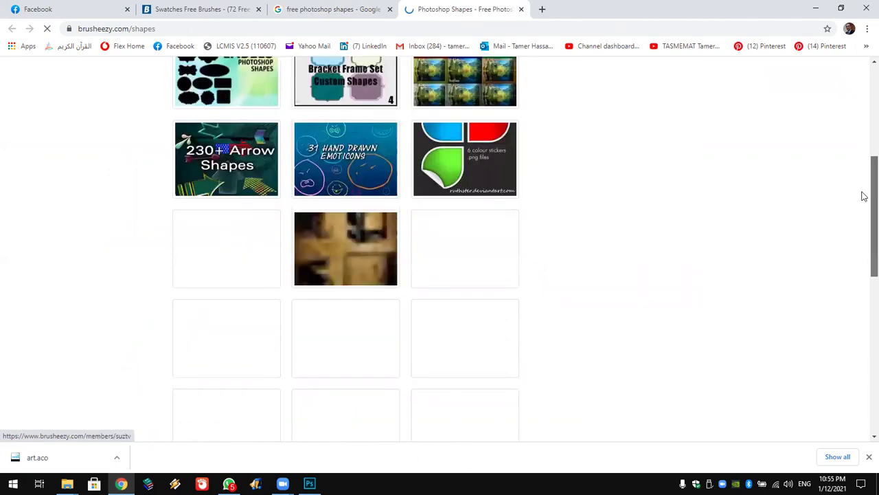
scroll(863, 227, "down", 1)
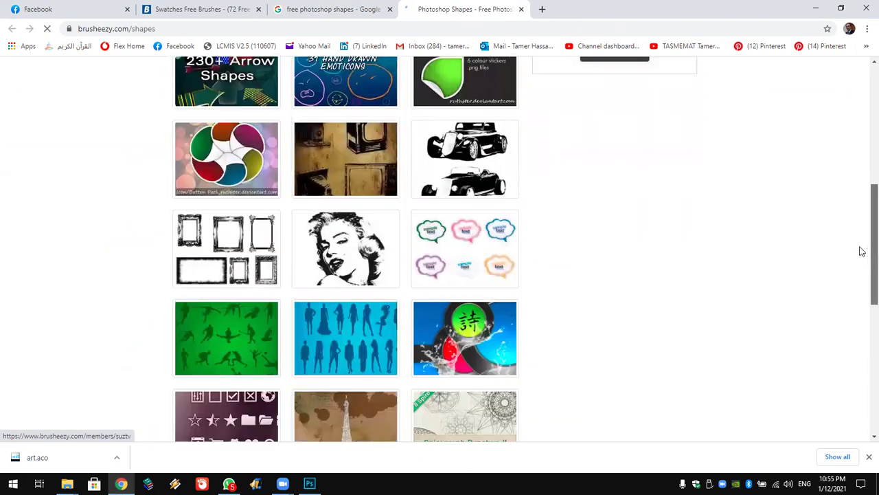
scroll(862, 286, "down", 3)
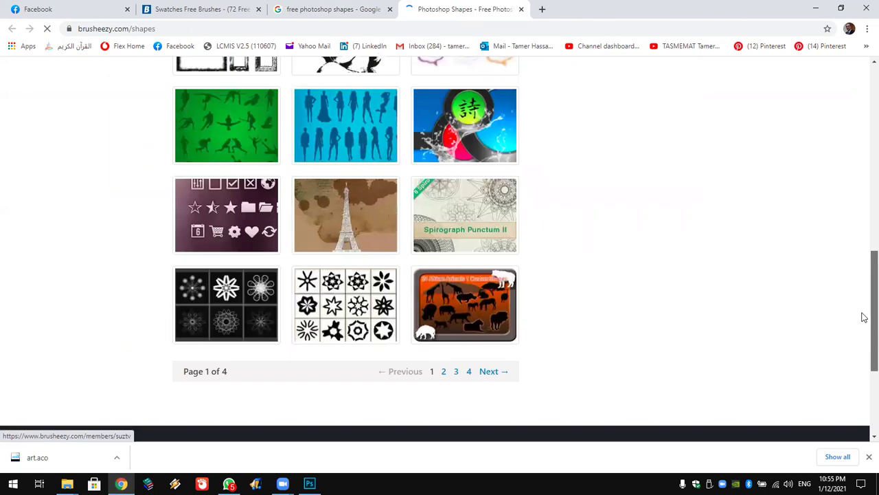
scroll(863, 317, "down", 1)
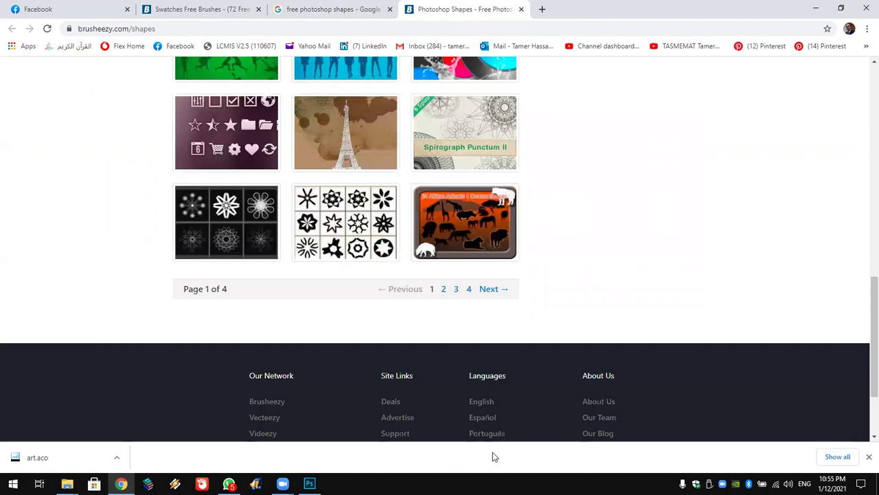
scroll(496, 227, "up", 2)
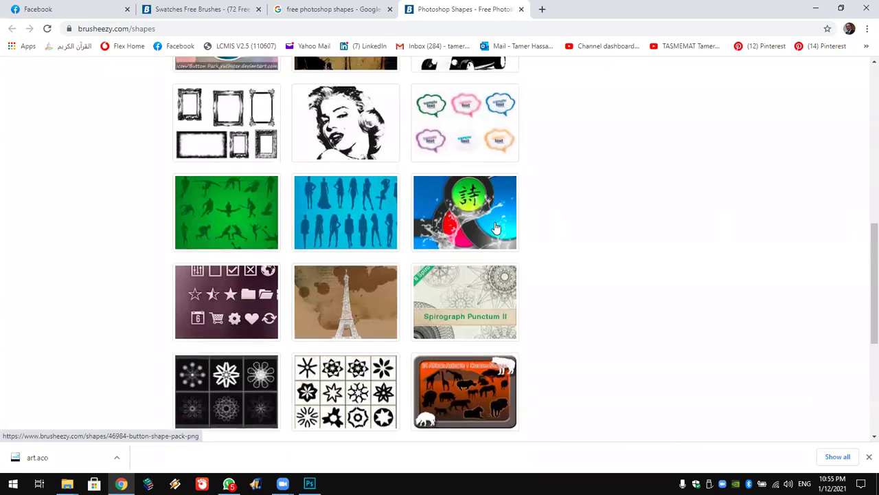
scroll(496, 227, "up", 3)
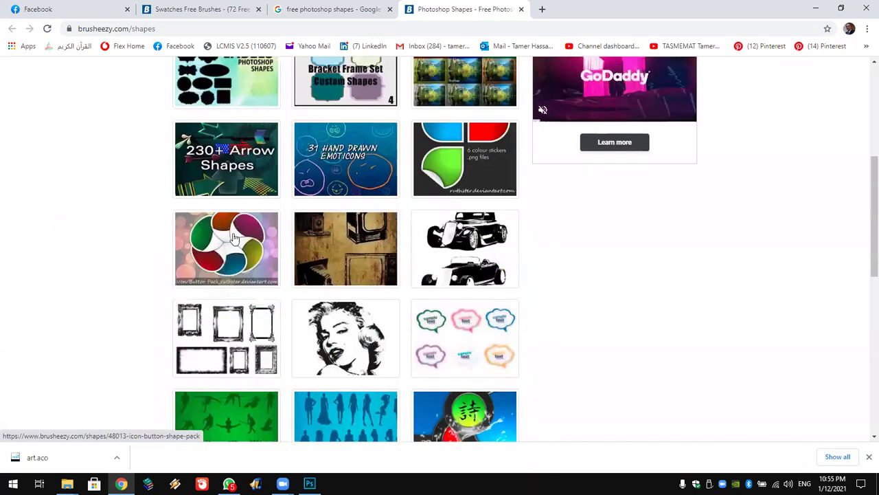
left_click_drag(864, 226, 865, 329)
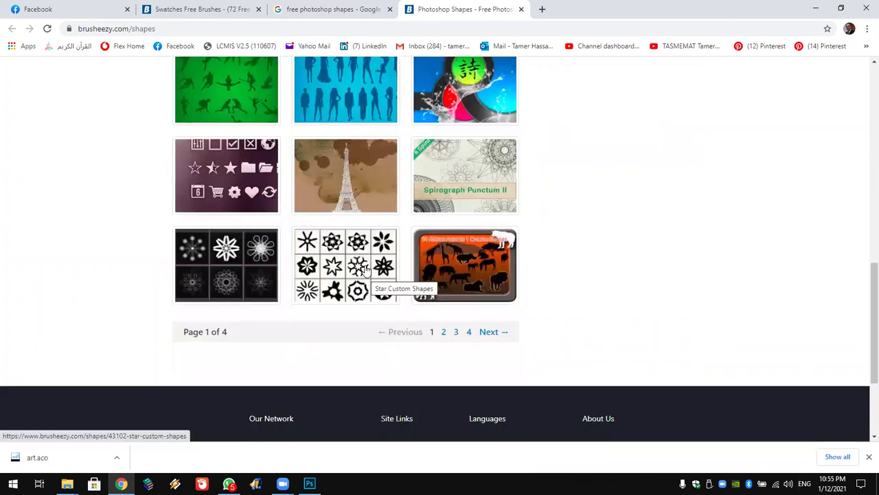
Download the Star Custom Shapes pack and return to the Google results
left_click(364, 270)
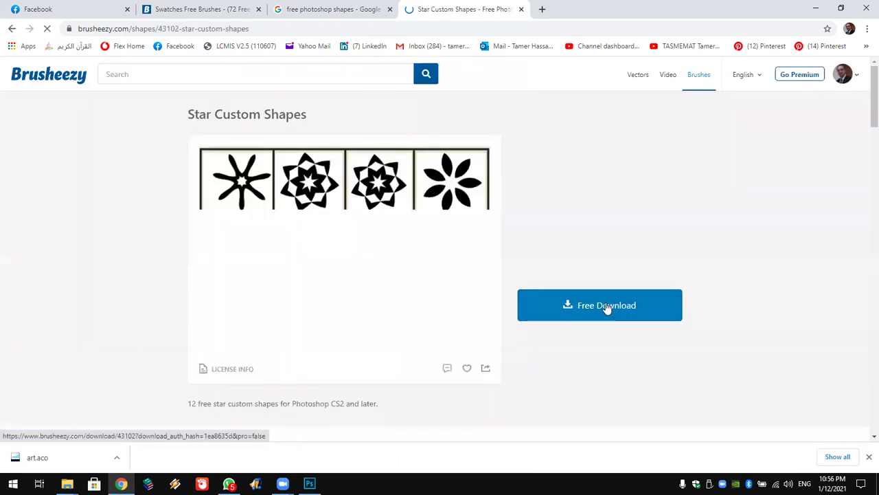
left_click(607, 306)
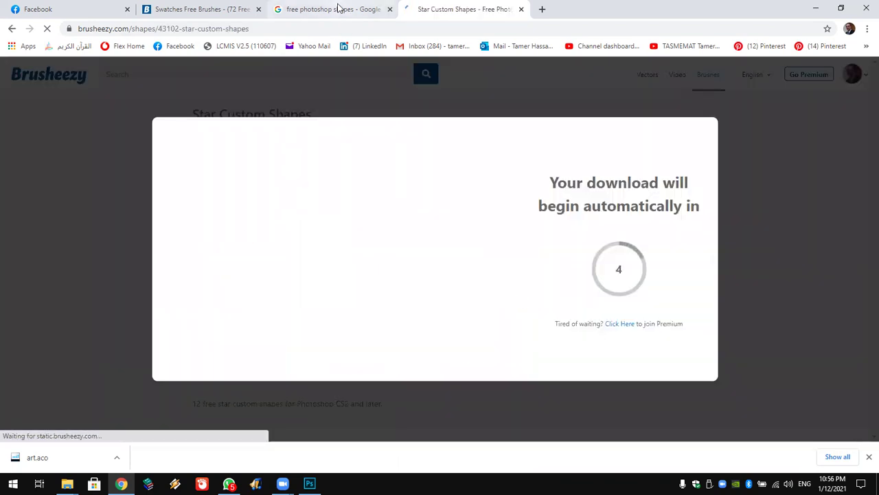
left_click(337, 8)
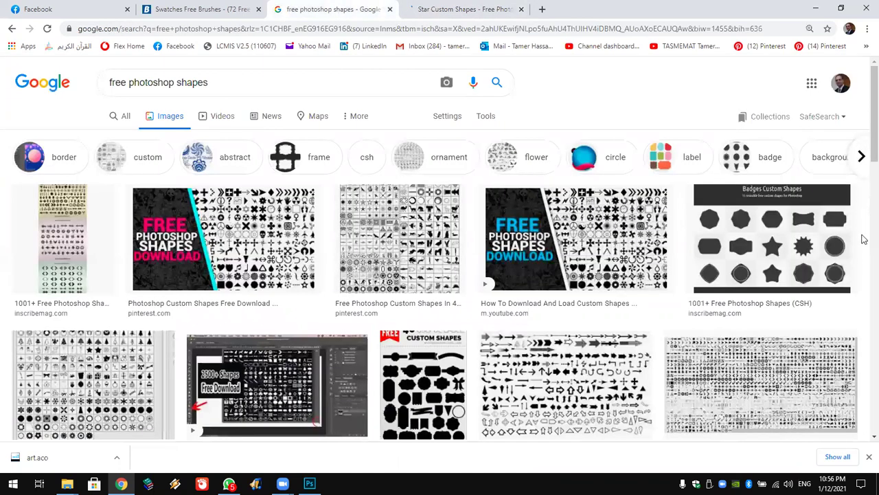
scroll(863, 268, "down", 5)
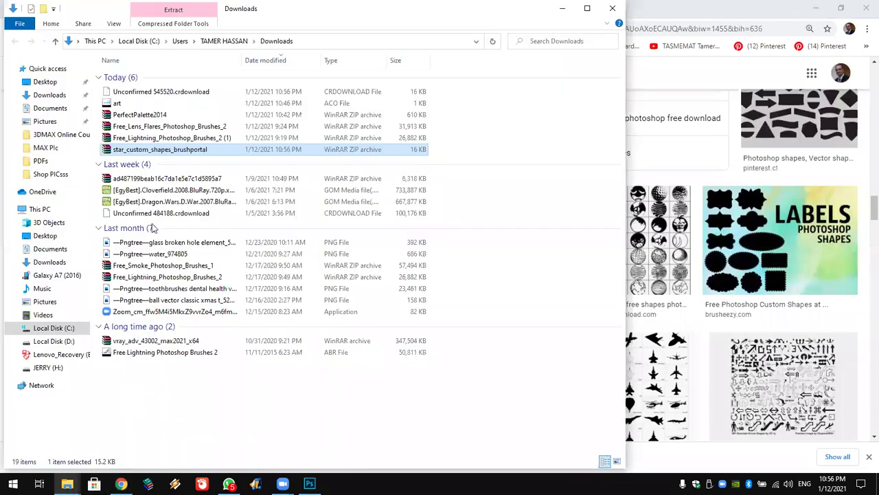
Extract the star_custom_shapes_brushportal archive in New folder (3) and select its .csh file
right_click(170, 154)
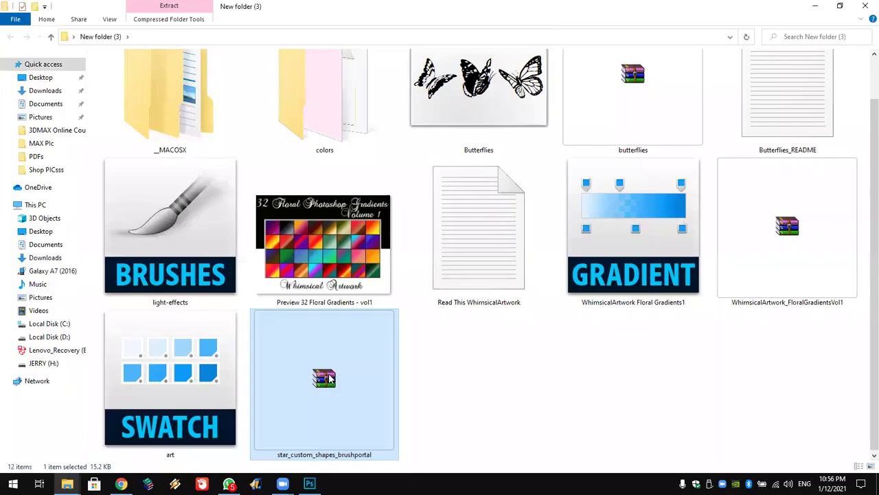
right_click(329, 373)
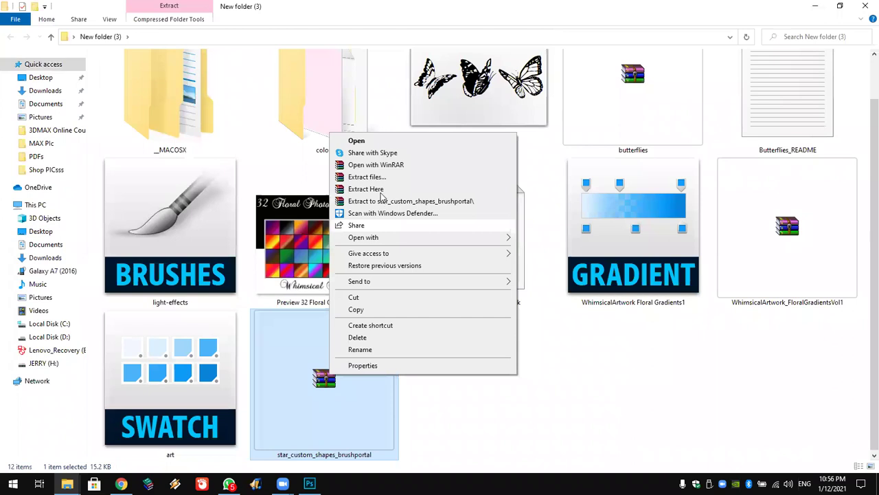
left_click(381, 189)
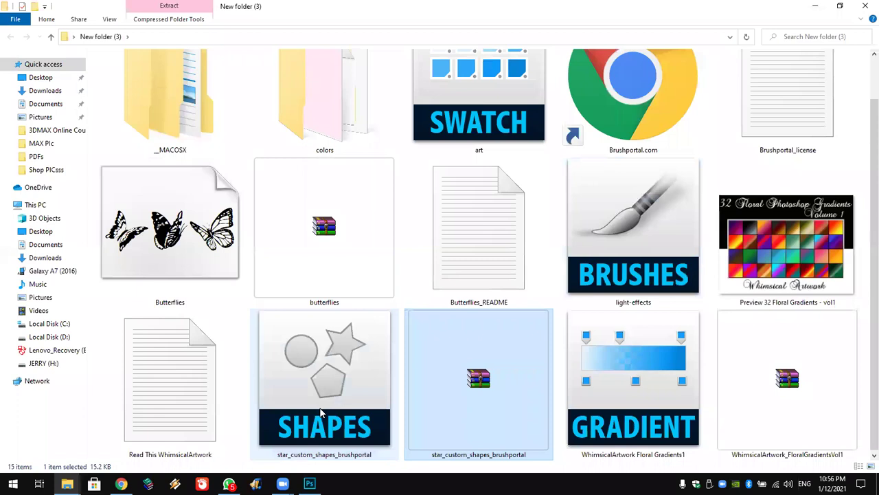
left_click(366, 389)
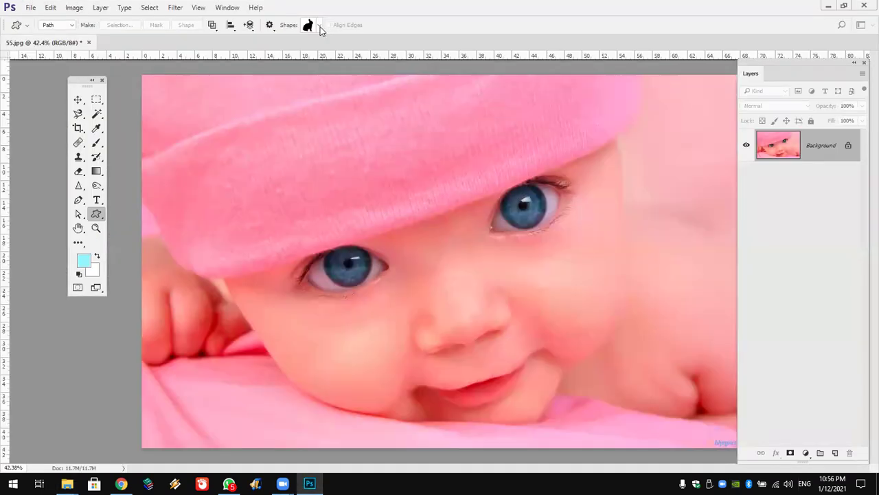
Reset Custom Shapes to defaults and load the star_custom_shapes_brushportal .csh file
left_click(319, 25)
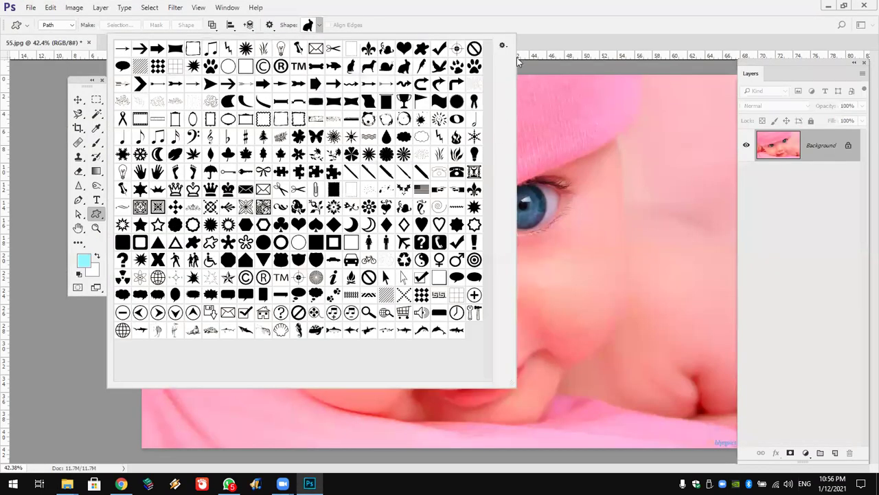
left_click(503, 46)
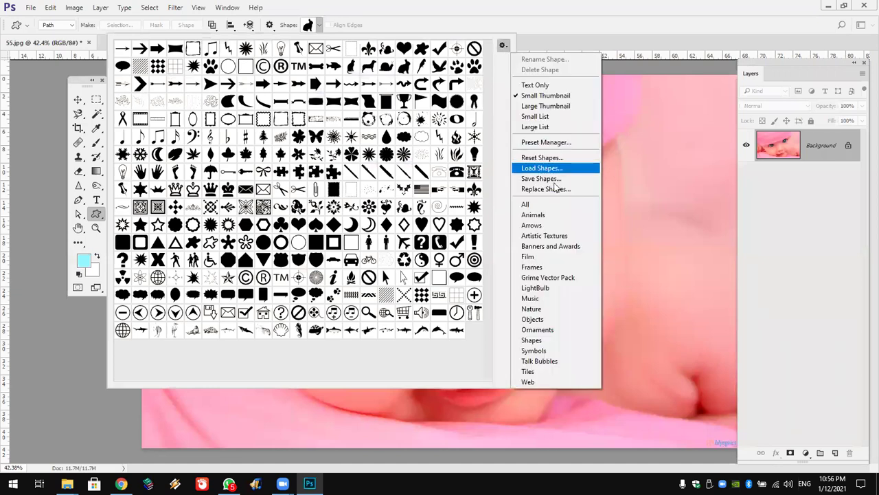
left_click(542, 157)
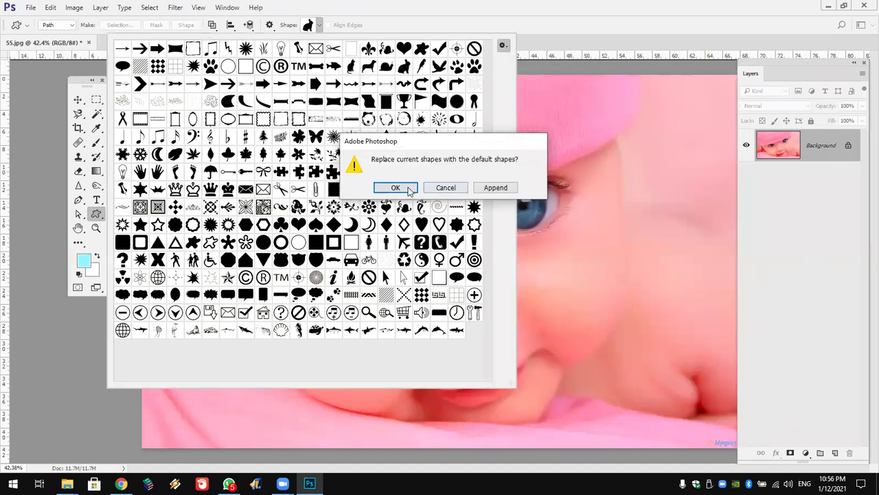
left_click(402, 189)
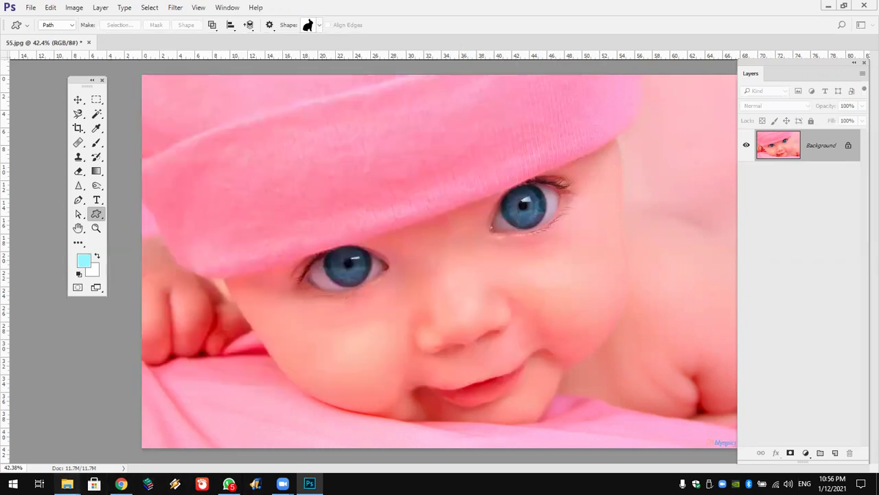
left_click(67, 483)
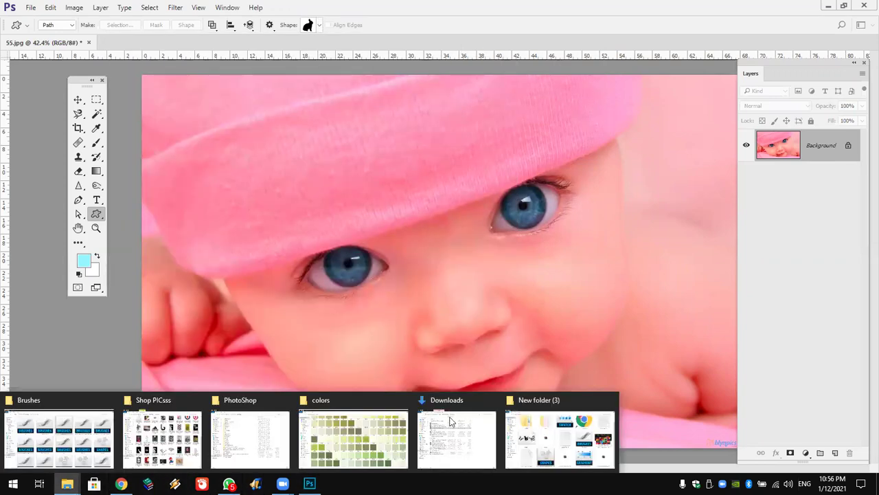
left_click(526, 402)
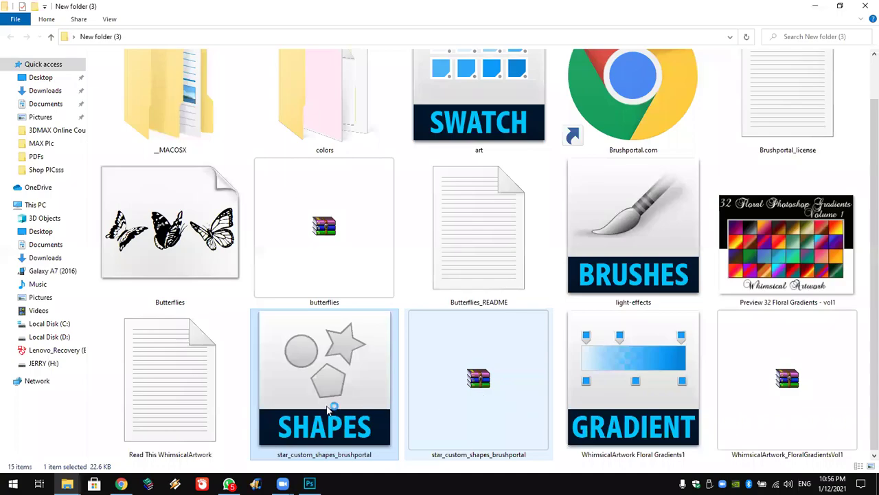
double_click(328, 410)
Draw the flower star as a cyan Shape-mode layer over the baby's face
left_click(319, 26)
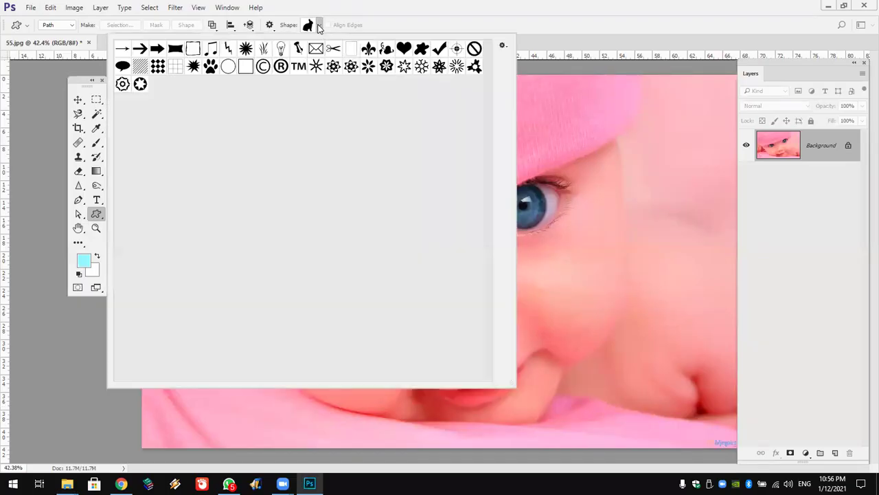
left_click(332, 68)
mouse_move(573, 165)
left_mouse_down()
mouse_move(409, 329)
mouse_move(341, 419)
left_mouse_up()
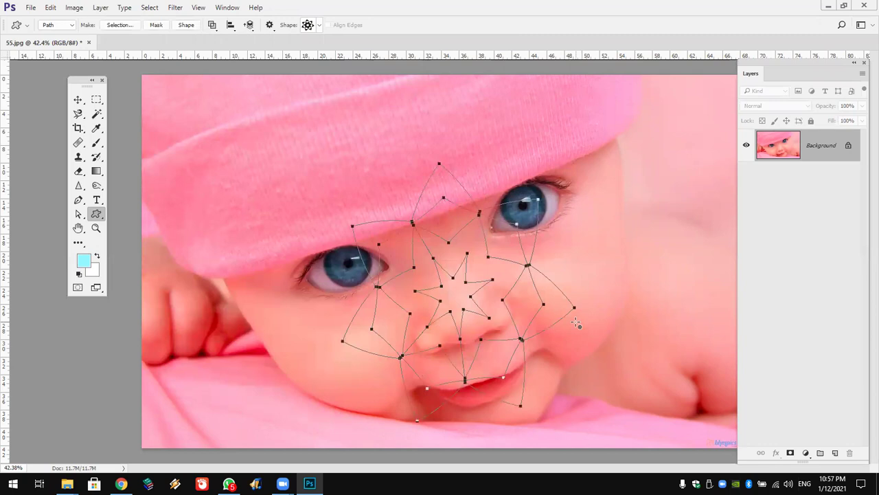
key("ctrl+z")
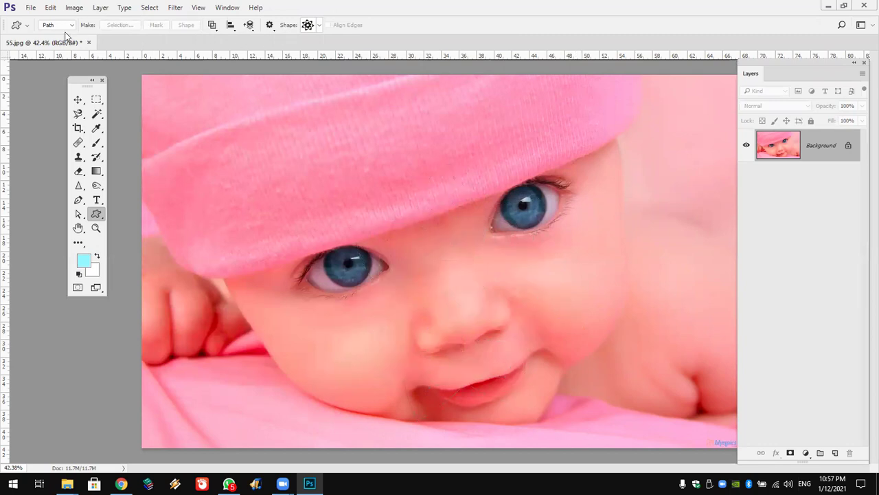
left_click(66, 29)
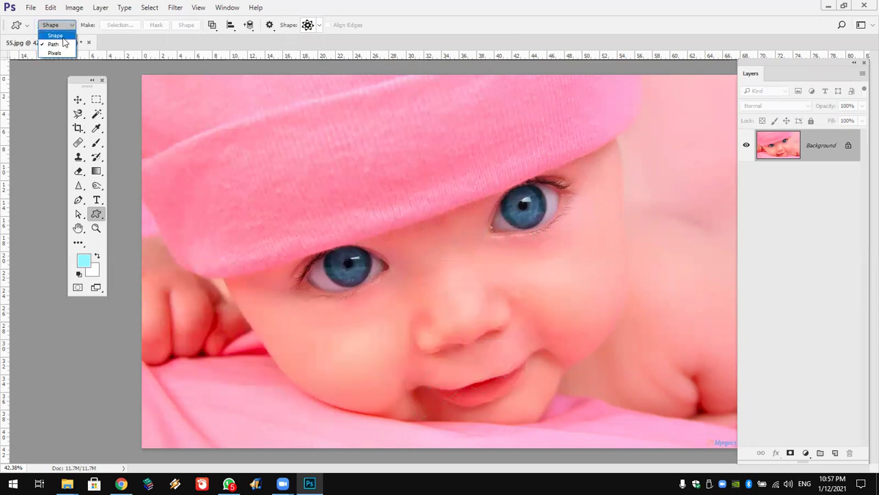
left_click(51, 35)
left_click_drag(371, 162, 579, 397)
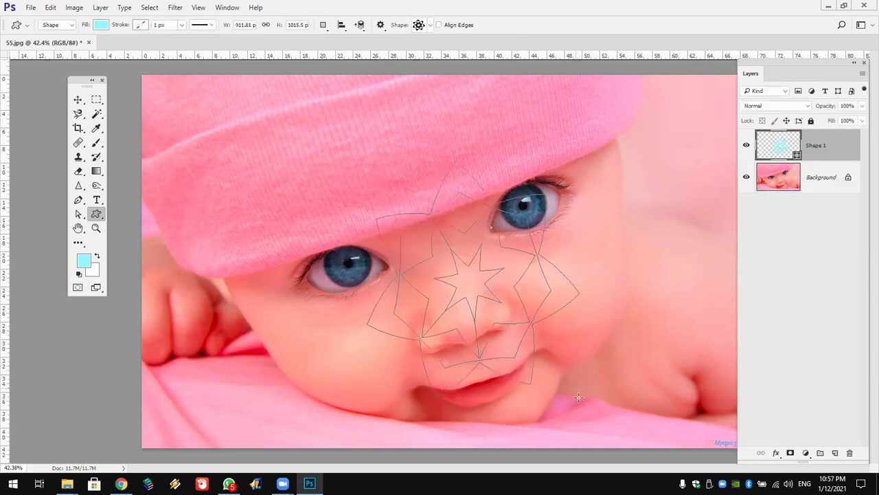
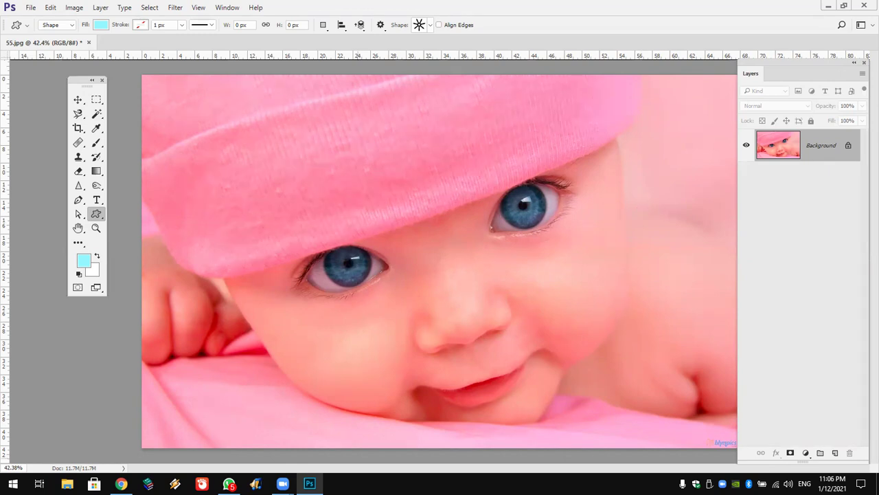
Switch from Photoshop to the Brusheezy browser tab
left_click(118, 483)
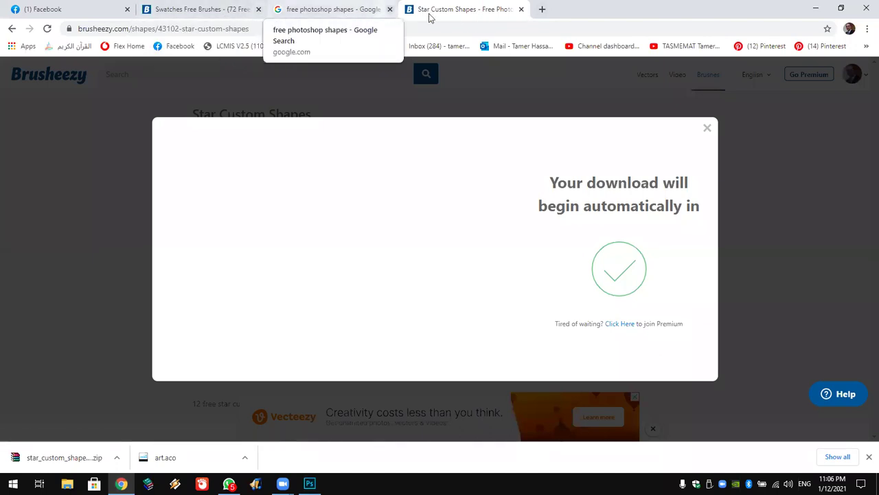
Search Brusheezy for 'actions' and browse the 414 free results
left_click(11, 29)
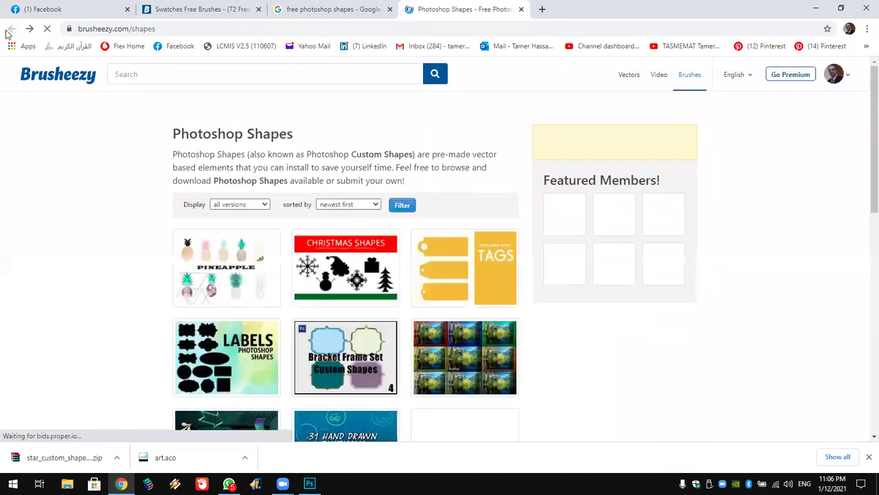
left_click(140, 75)
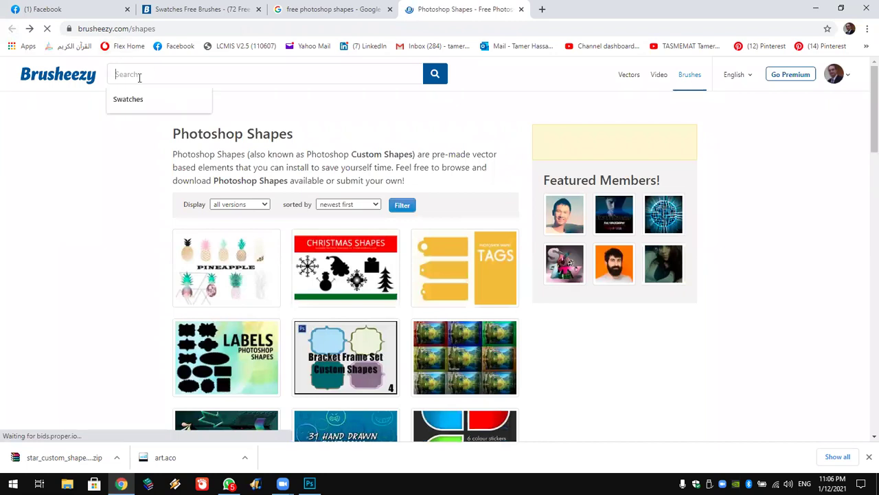
type("act")
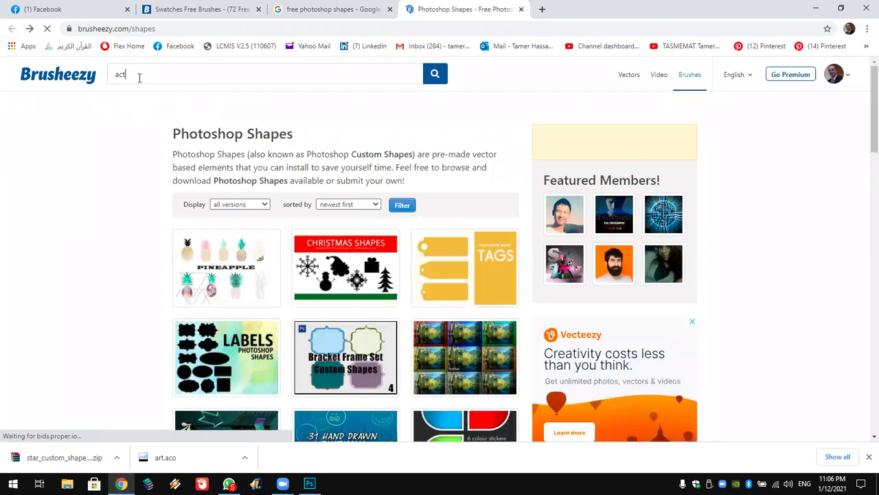
type("ions")
key("Return")
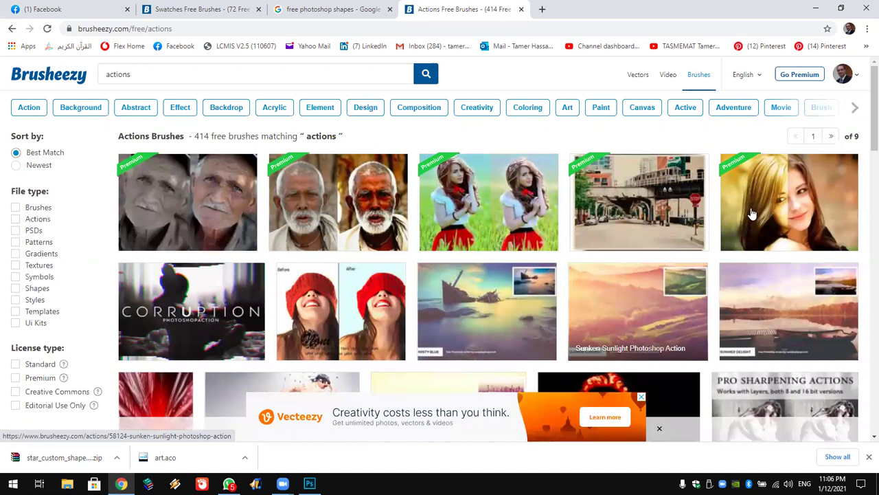
scroll(397, 215, "down", 4)
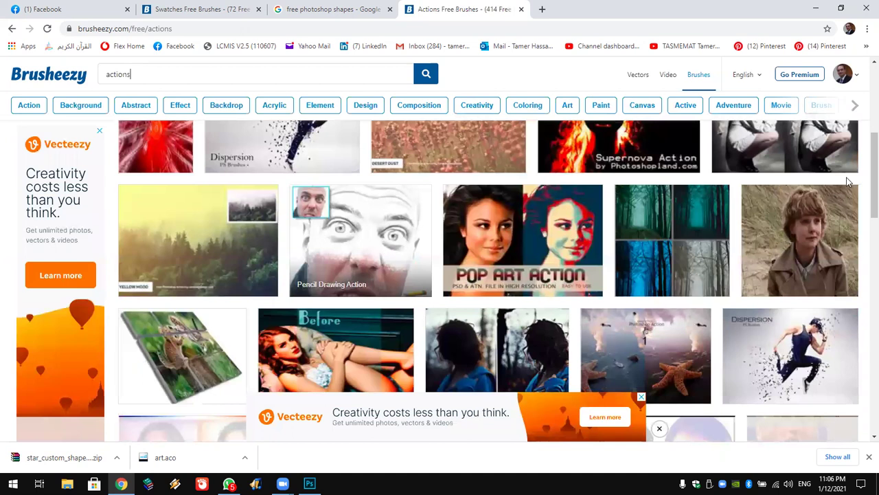
scroll(864, 192, "down", 2)
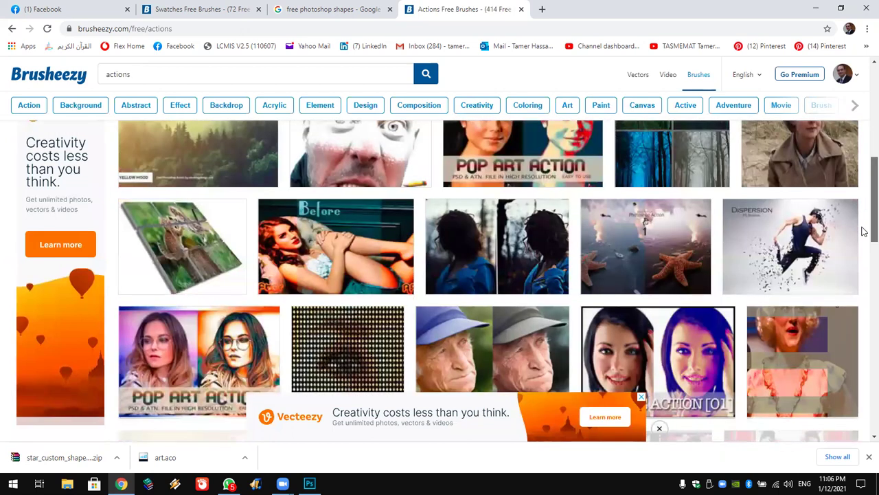
scroll(863, 312, "down", 10)
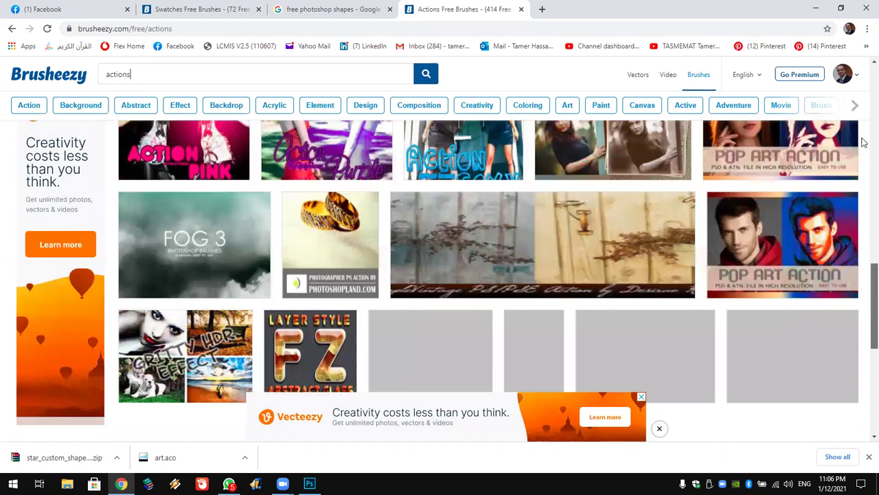
scroll(863, 144, "up", 10)
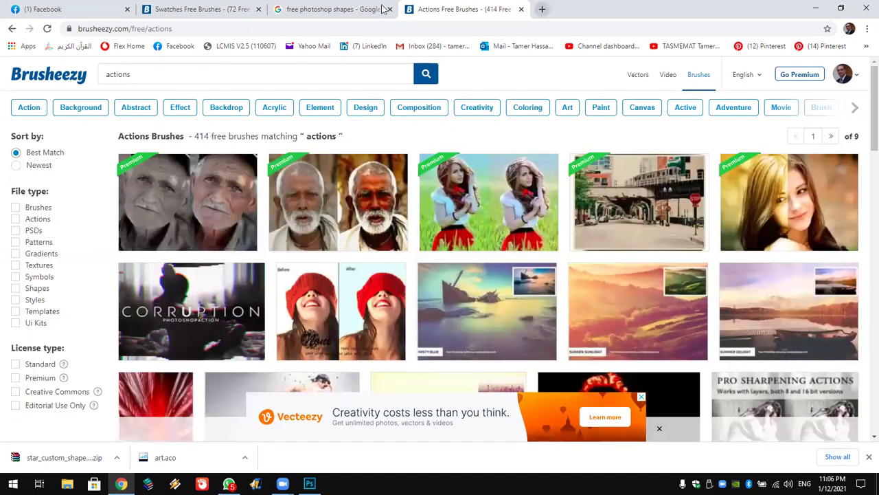
Run a Google search for 'free photoshop actions'
left_click(344, 9)
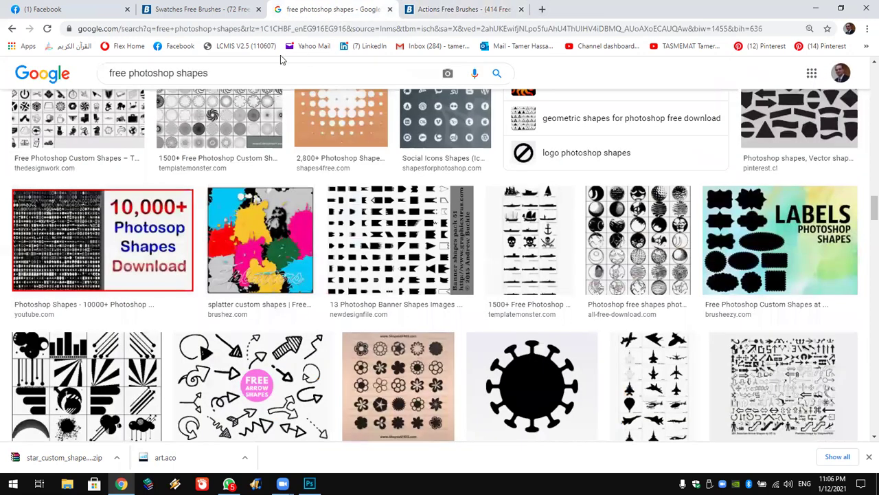
left_click(52, 75)
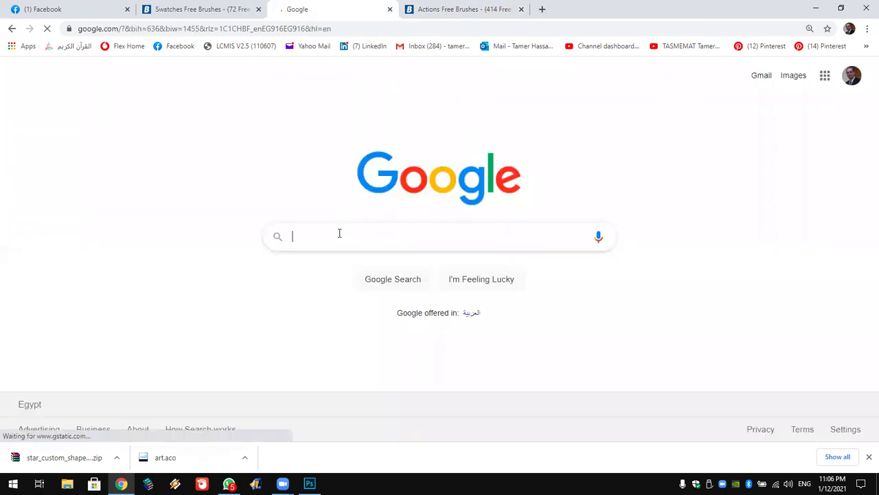
type("free p")
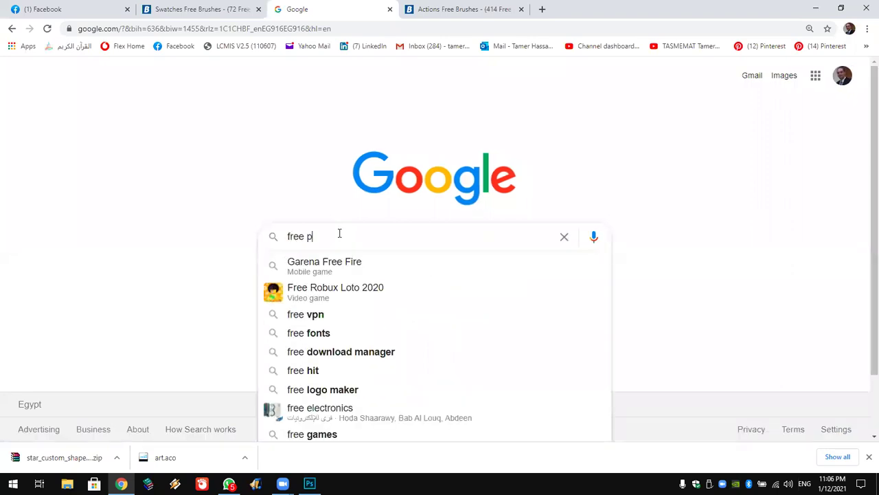
type("hotosh")
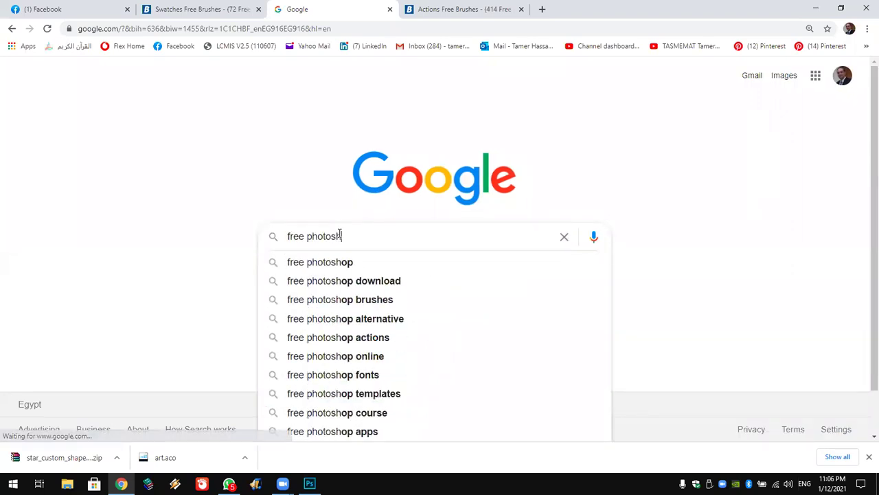
type("op action")
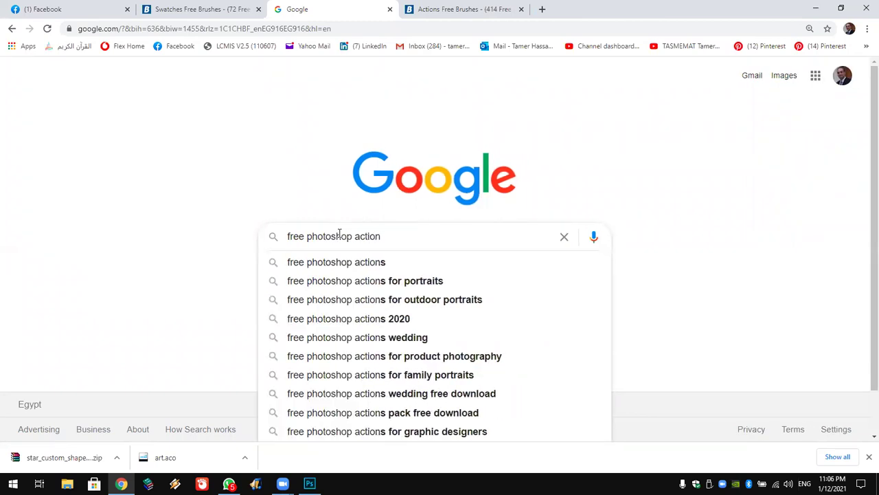
left_click(346, 264)
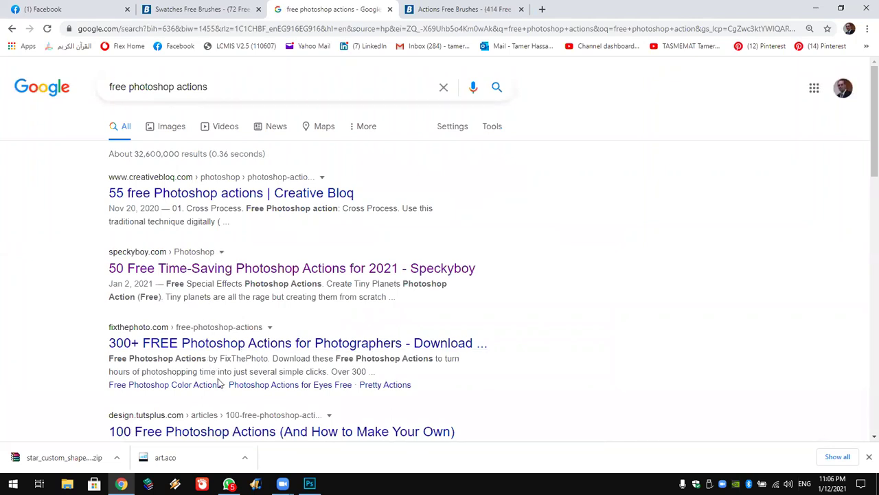
Scroll the results and follow the Free Photoshop Actions at Brusheezy link
scroll(219, 388, "down", 2)
scroll(220, 398, "down", 2)
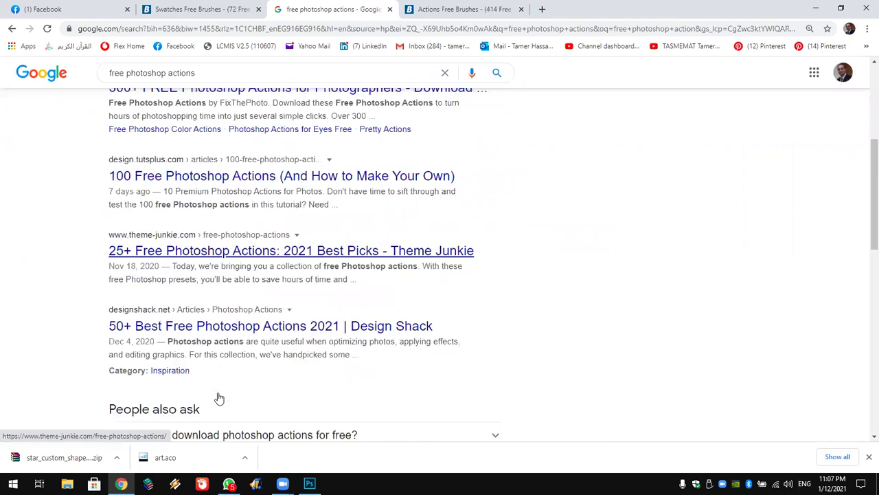
scroll(216, 340, "down", 1)
scroll(214, 338, "down", 4)
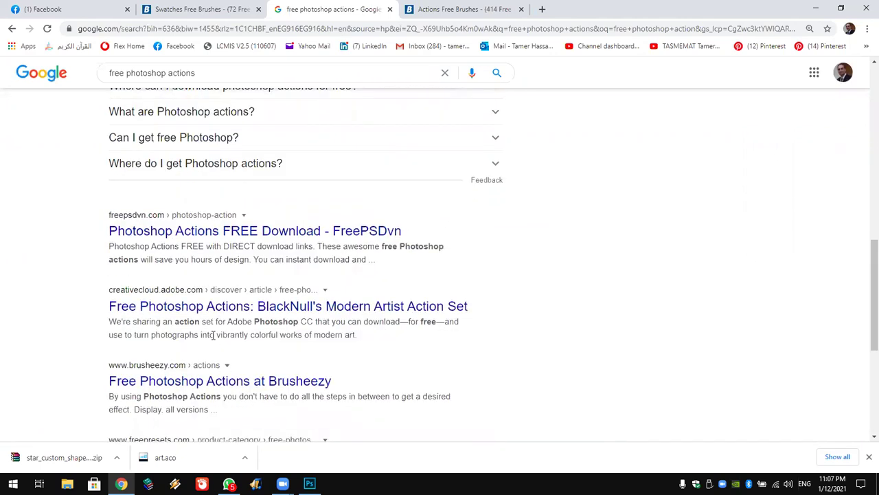
scroll(213, 332, "down", 2)
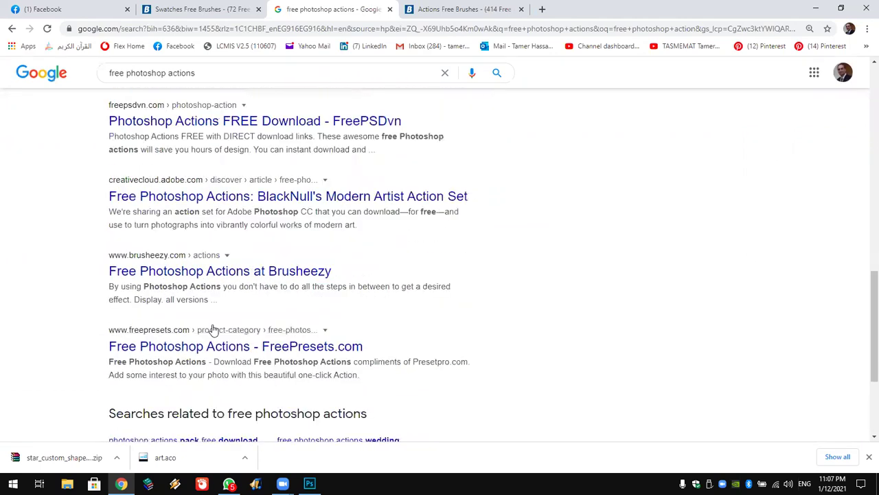
left_click(212, 274)
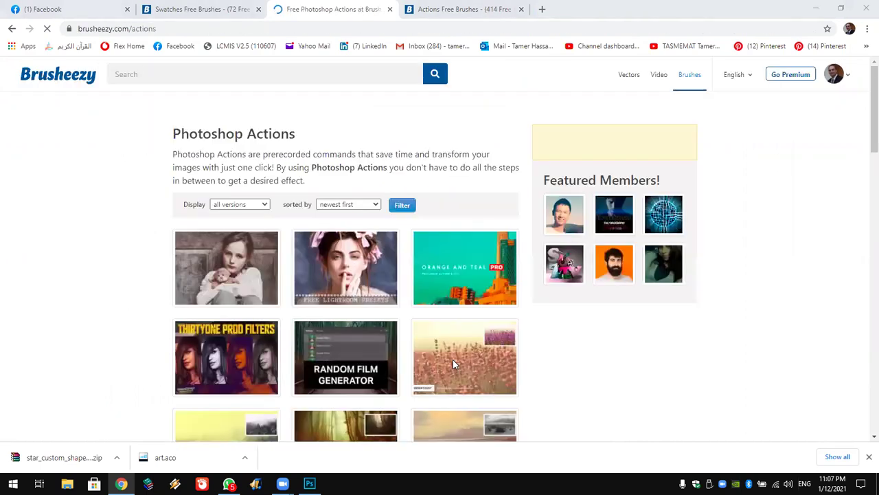
Open Brusheezy's Photoshop Actions page and scroll through its thumbnails
left_click(88, 200)
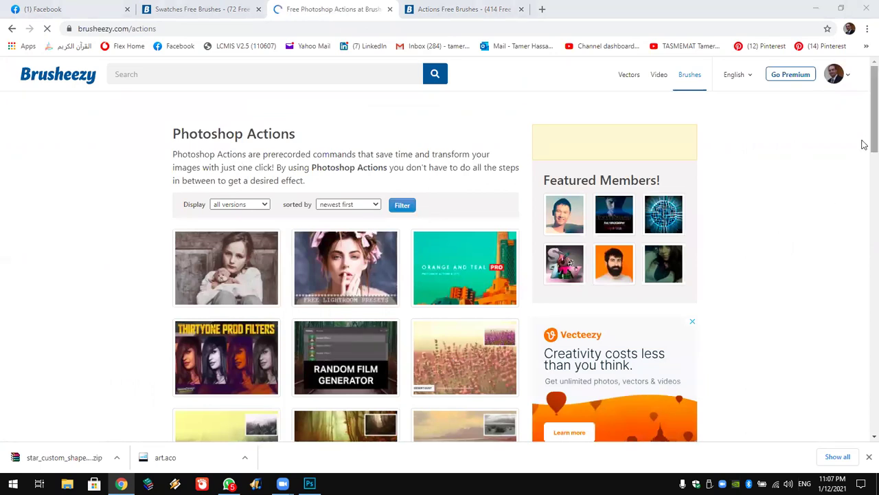
scroll(862, 171, "down", 2)
scroll(861, 227, "down", 2)
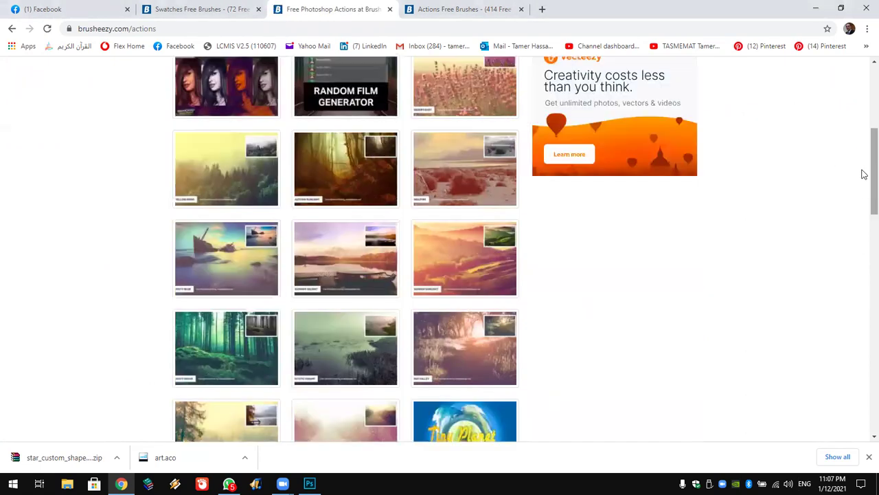
scroll(861, 244, "down", 5)
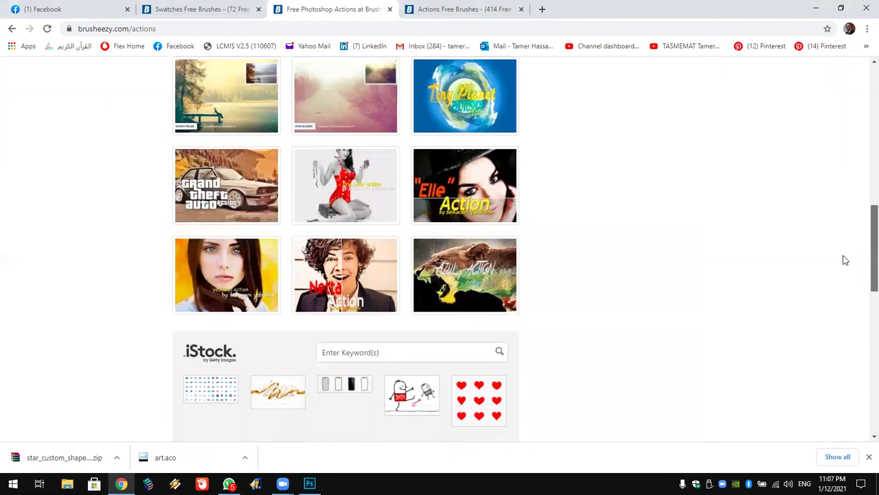
scroll(824, 251, "down", 2)
scroll(862, 213, "up", 2)
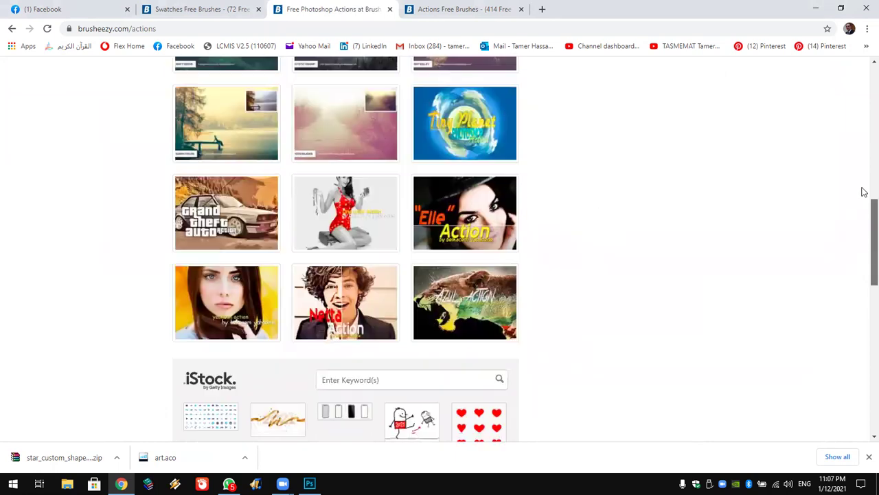
scroll(863, 171, "up", 2)
scroll(863, 182, "up", 2)
scroll(864, 254, "down", 6)
Go to page 2 of the Actions listing and browse it
left_click_drag(864, 271, 866, 347)
left_click(482, 223)
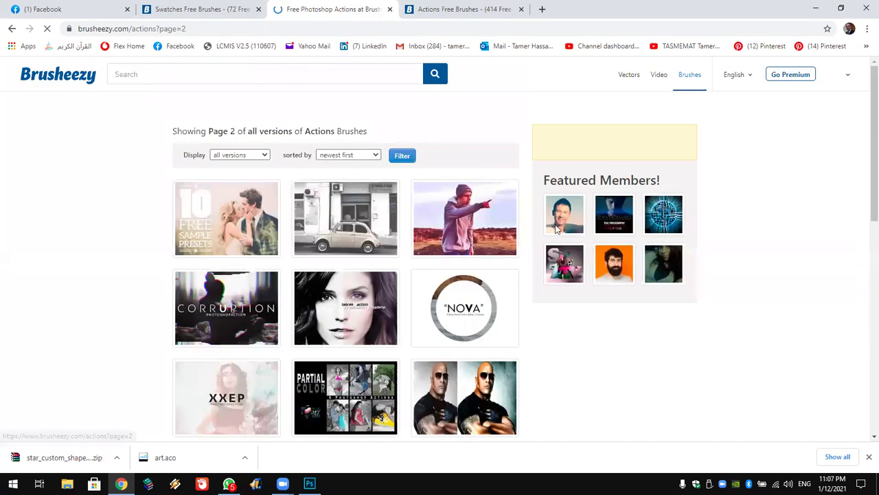
scroll(863, 182, "down", 1)
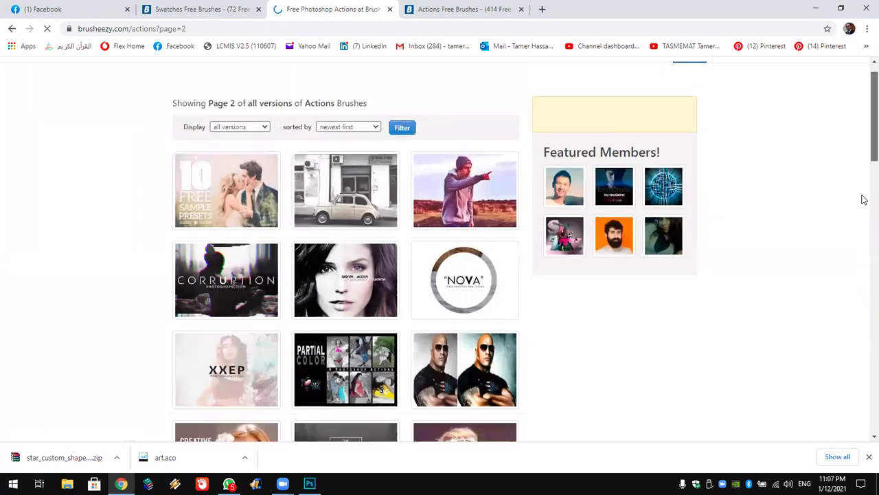
scroll(864, 245, "down", 6)
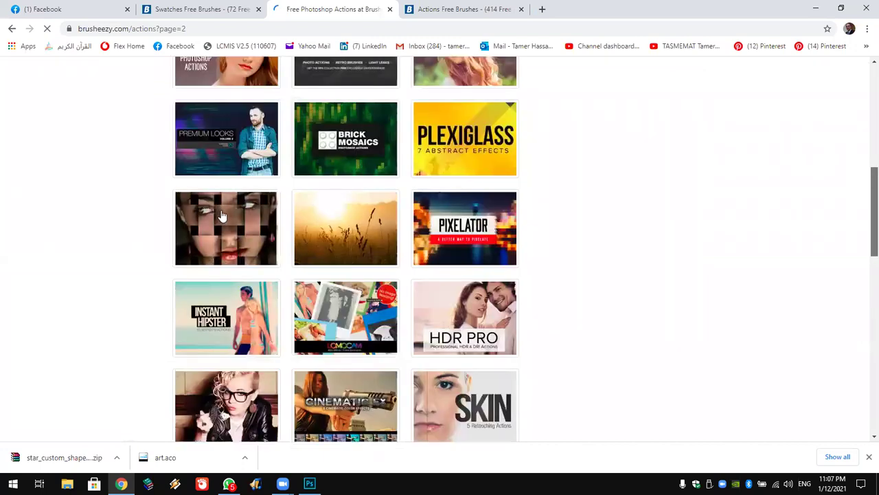
Download the Interweaving Photo Strips action as fa_brush_31405.zip
left_click(273, 232)
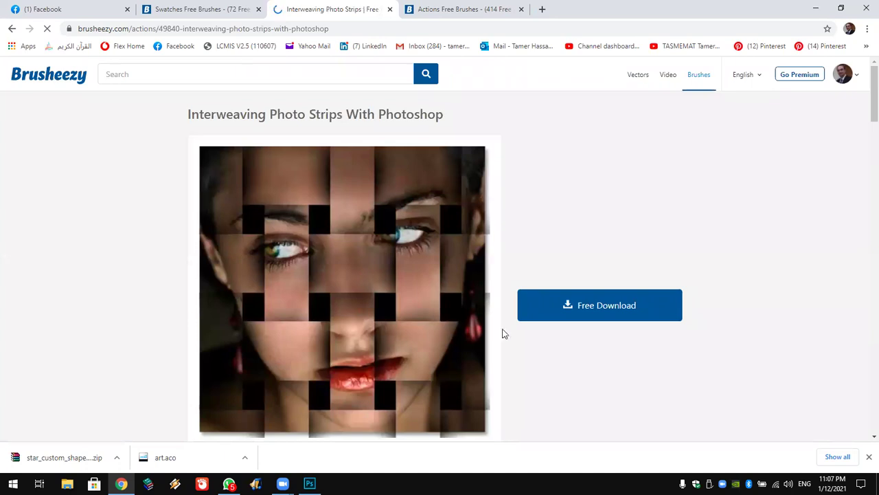
left_click(570, 311)
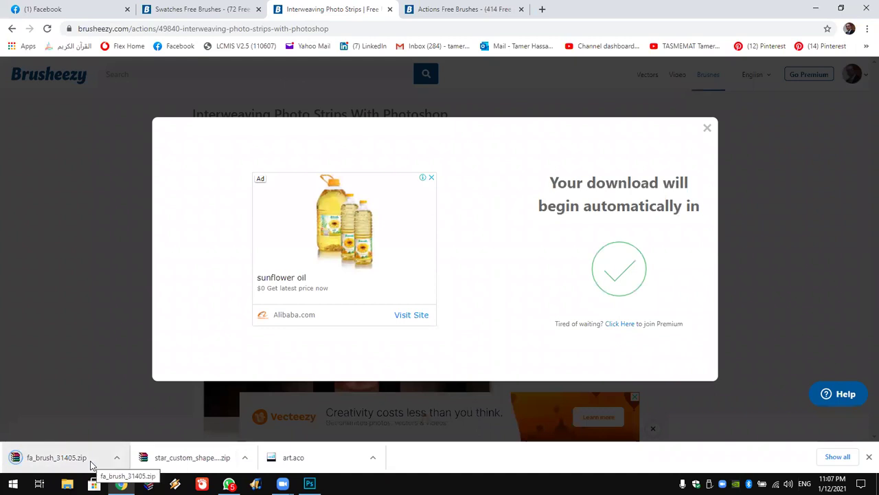
left_click(112, 456)
Cut the fa_brush_31405 archive from Downloads and empty New folder (3)
left_click(133, 433)
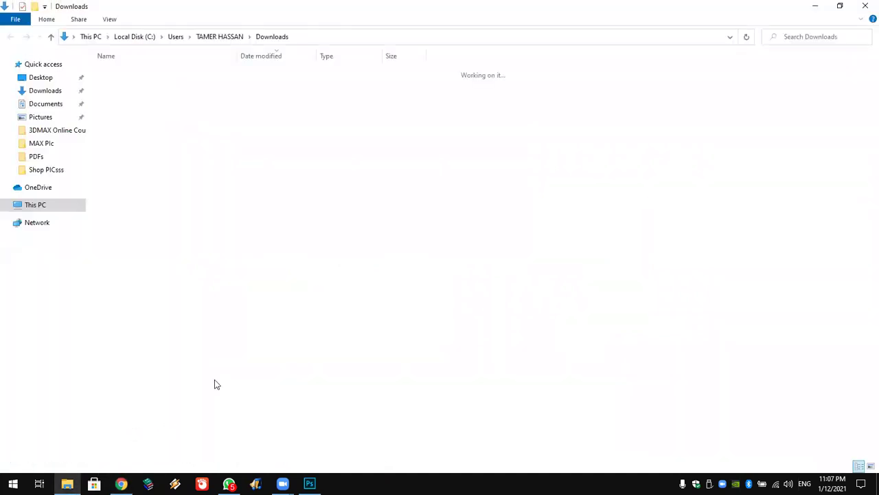
right_click(207, 82)
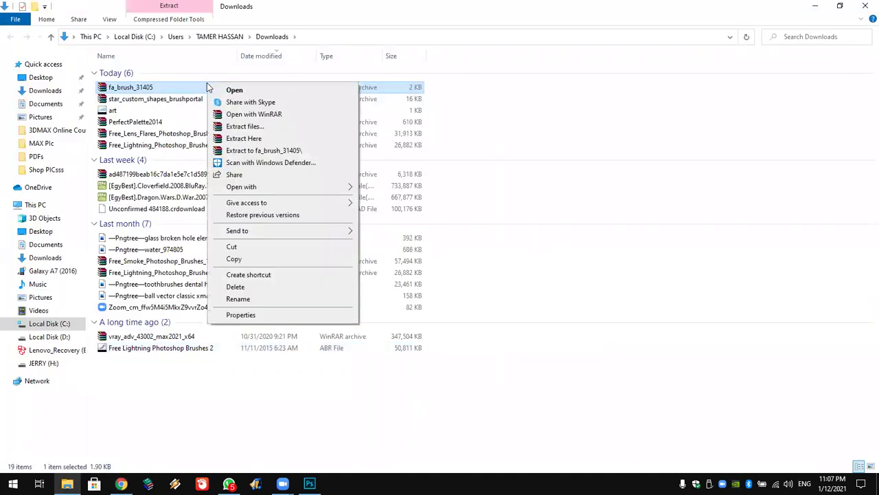
left_click(232, 247)
key("super+d")
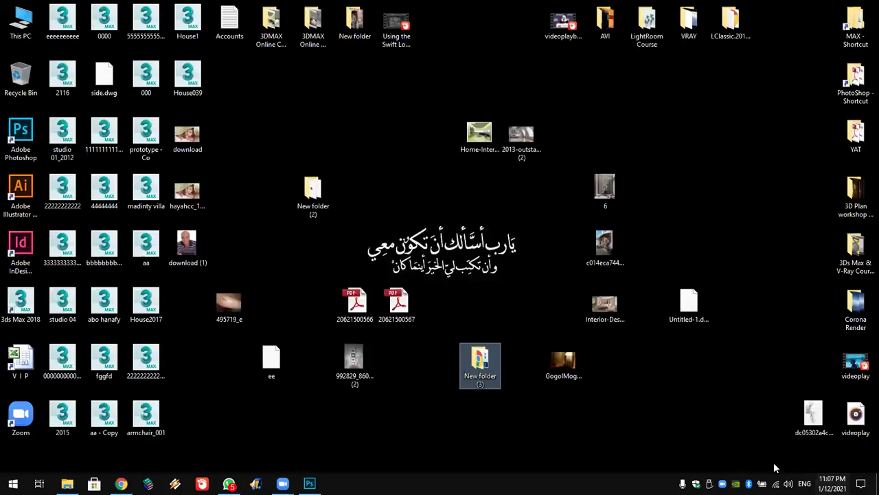
double_click(485, 361)
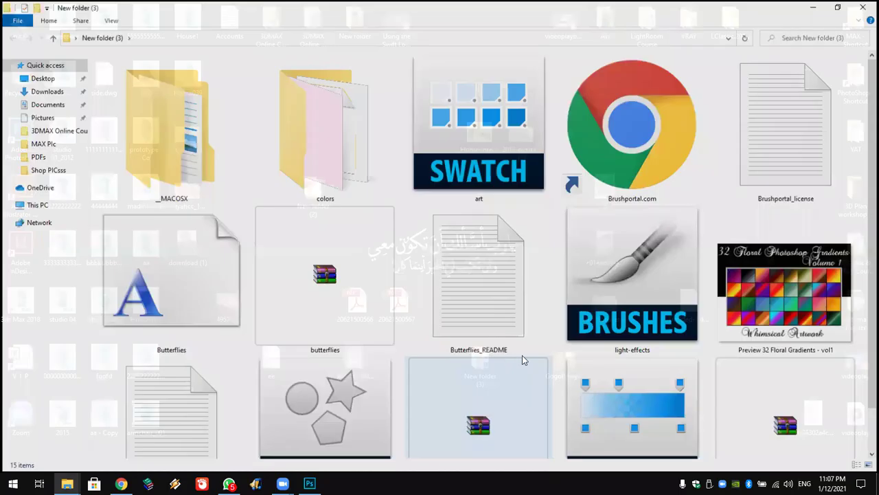
key("ctrl+a")
key("Delete")
key("Return")
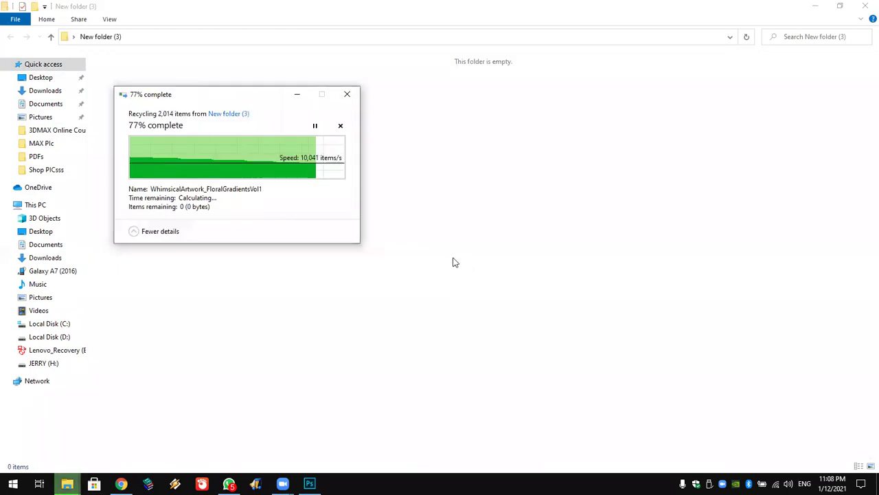
Paste the archive into New folder (3), extract it, and load the 111 3 actions file
right_click(395, 172)
left_click(424, 245)
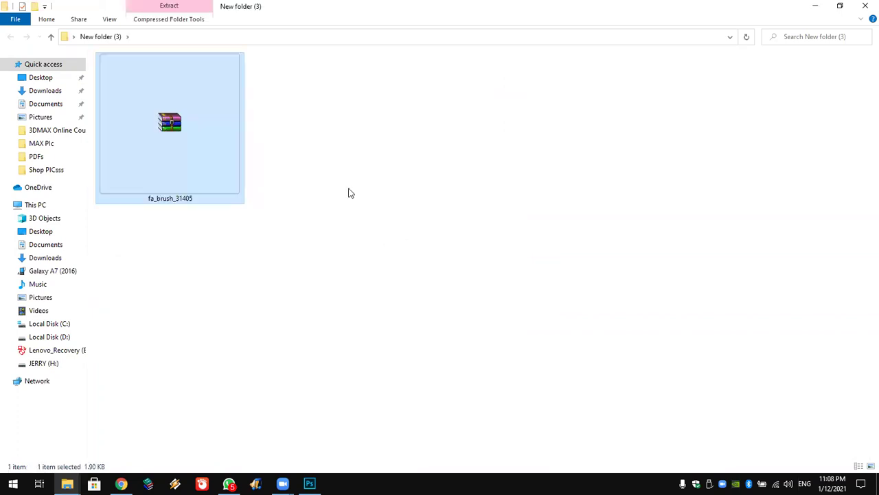
right_click(216, 137)
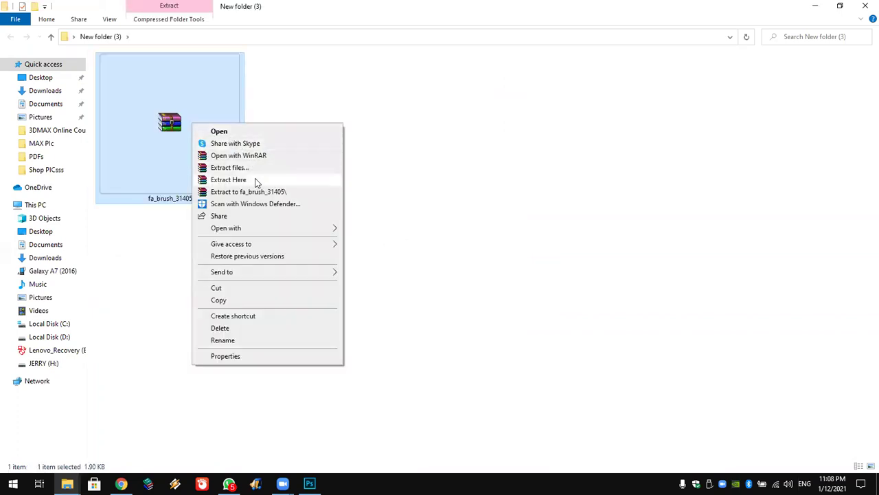
left_click(255, 180)
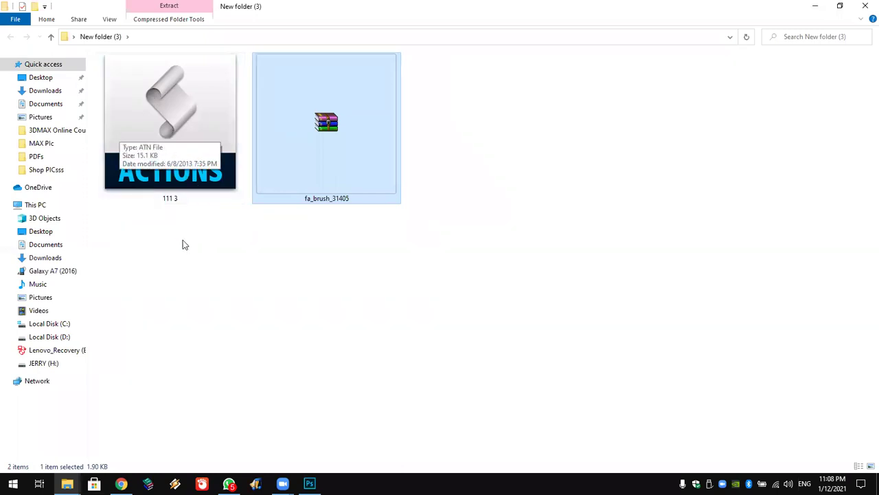
double_click(190, 117)
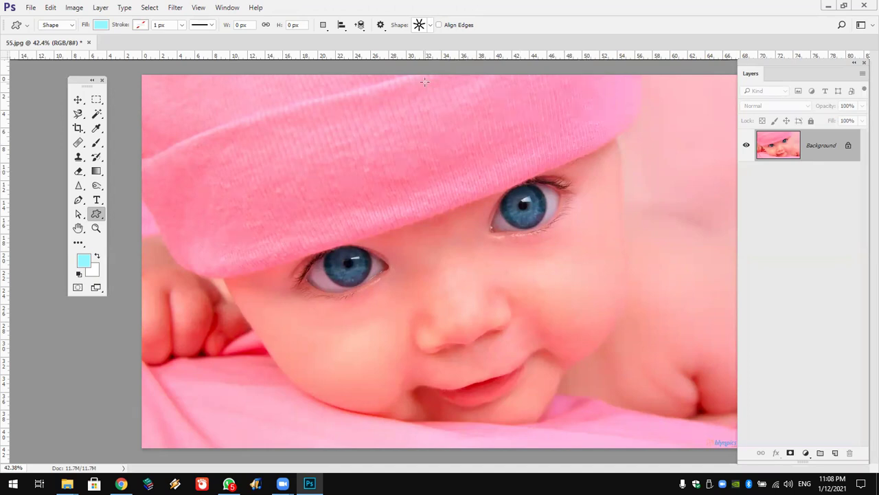
Show the Actions panel, expand costum motion 3, and play Action 1 on the baby photo
left_click(227, 10)
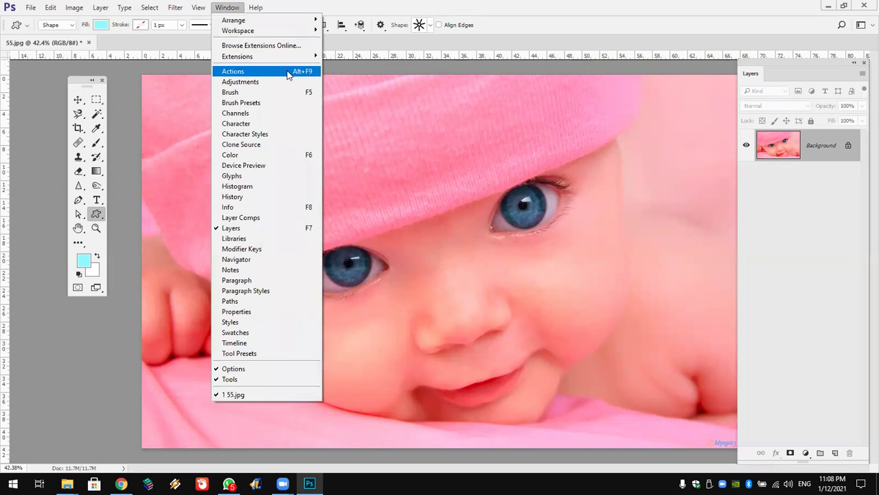
left_click(289, 72)
left_click_drag(651, 128, 665, 324)
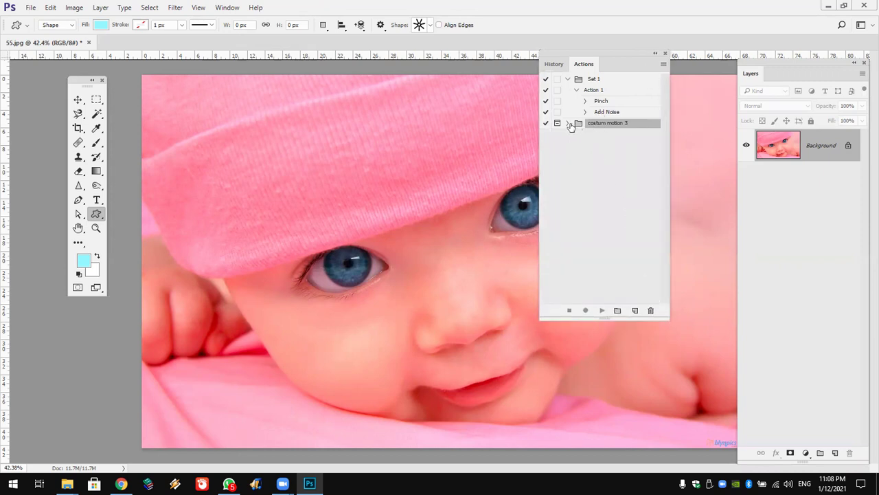
left_click(568, 123)
left_click(603, 134)
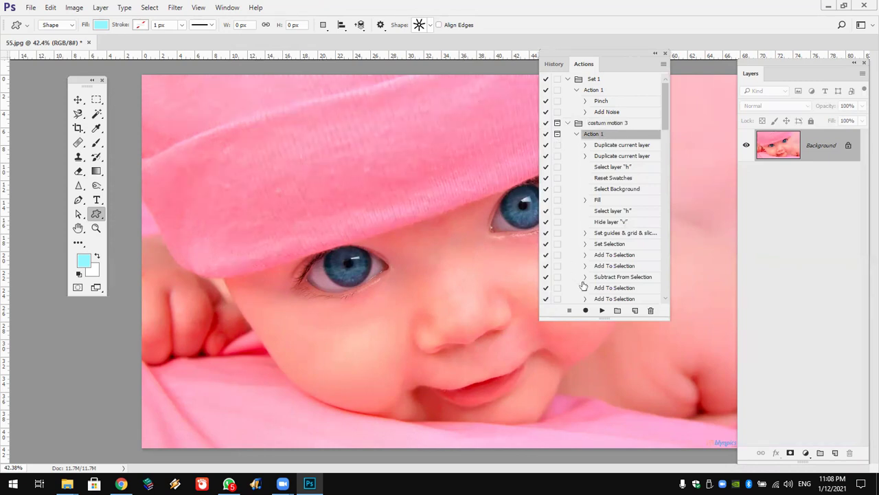
left_click(601, 311)
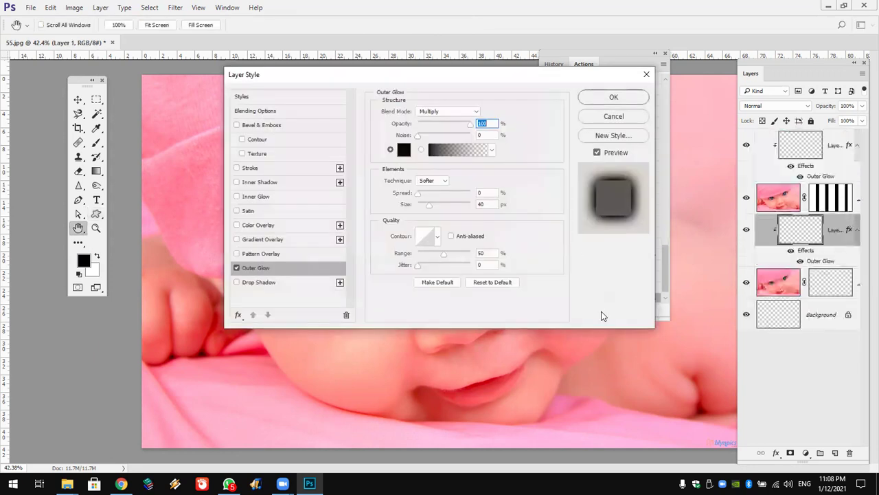
Accept the Outer Glow settings, skip saving, and move the Actions panel aside
left_click(610, 96)
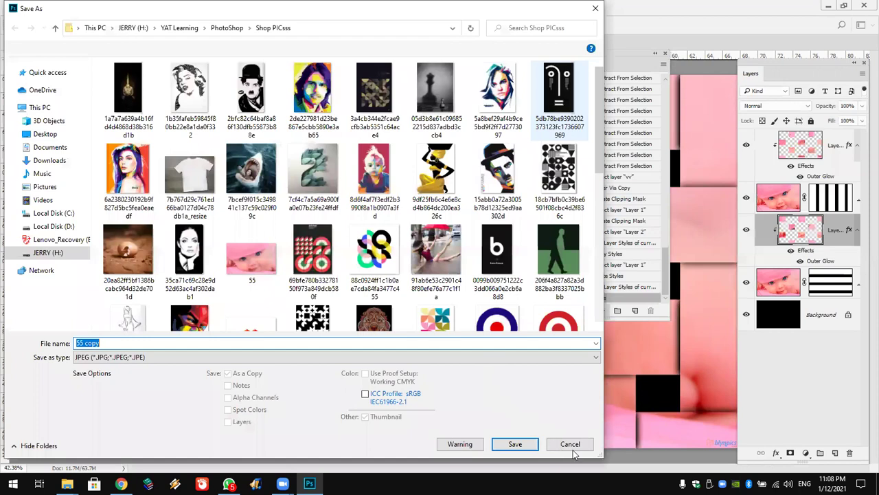
key("Return")
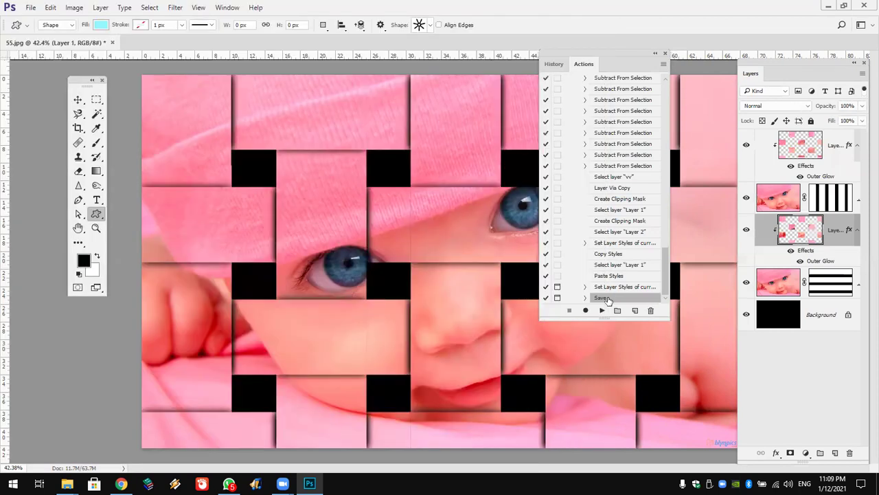
left_click_drag(616, 71, 699, 137)
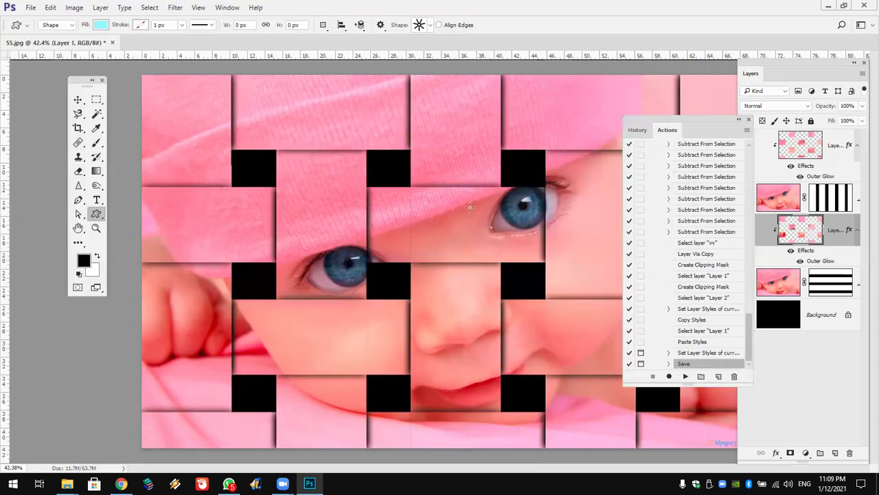
Open download (1).jpg from the Desktop
left_click(31, 7)
left_click(90, 33)
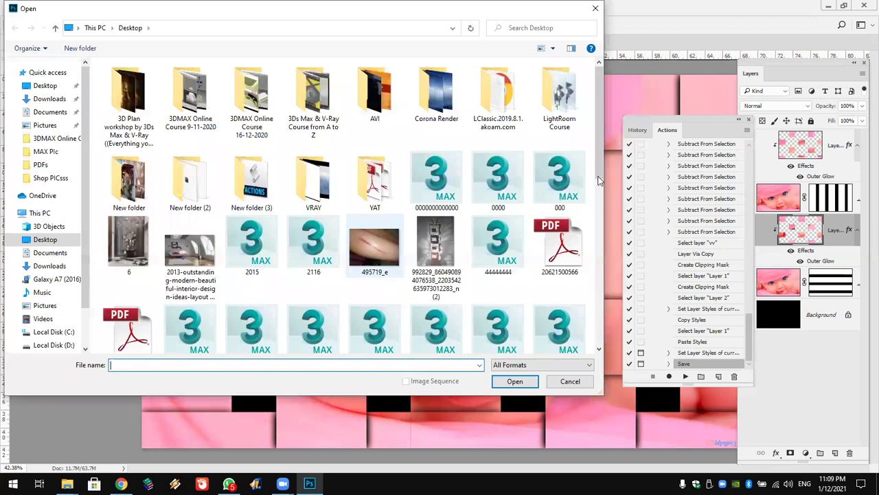
scroll(600, 220, "down", 3)
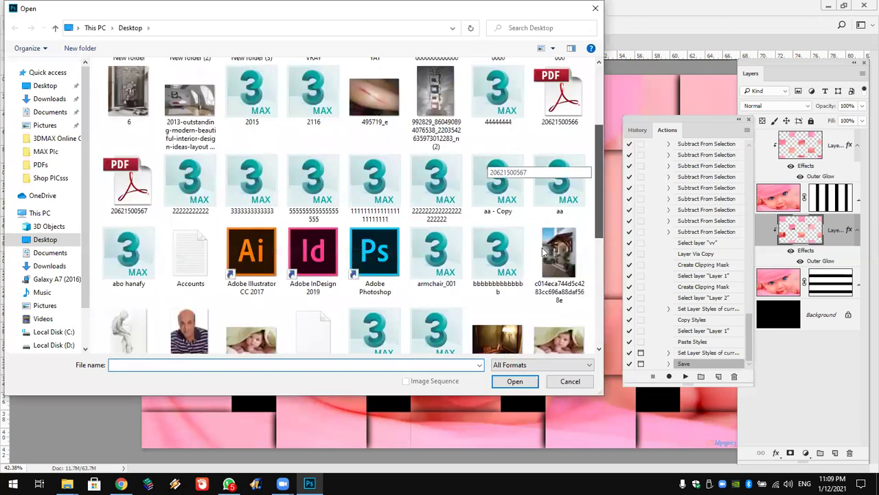
scroll(196, 244, "down", 2)
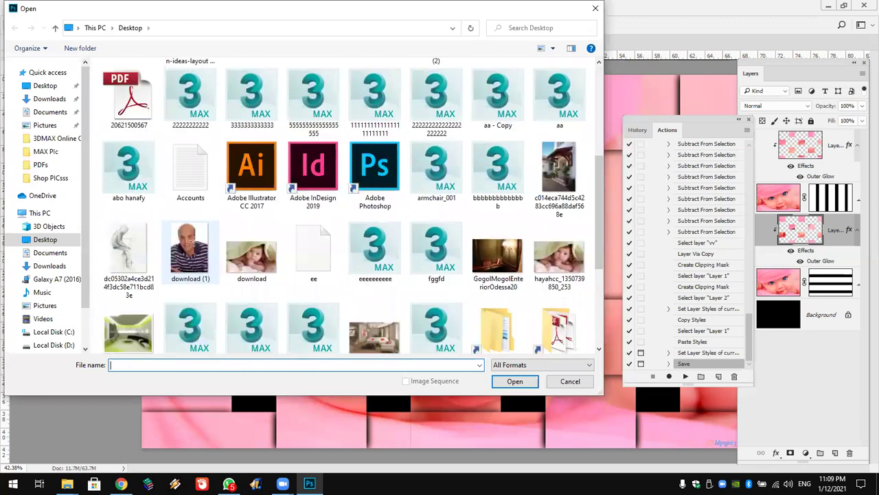
double_click(190, 245)
Select Action 1 under costum motion 3 in the Actions panel
mouse_move(748, 346)
left_mouse_down()
mouse_move(762, 291)
mouse_move(765, 196)
mouse_move(740, 195)
left_mouse_up()
scroll(740, 195, "up", 3)
scroll(719, 172, "up", 4)
left_click(682, 202)
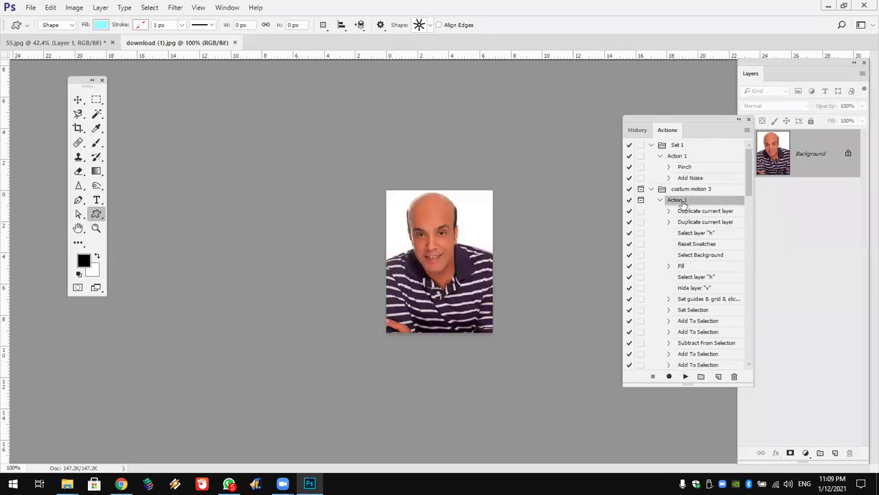
Play Action 1 on the portrait, accept Outer Glow, skip saving, and zoom into the result
left_click(685, 377)
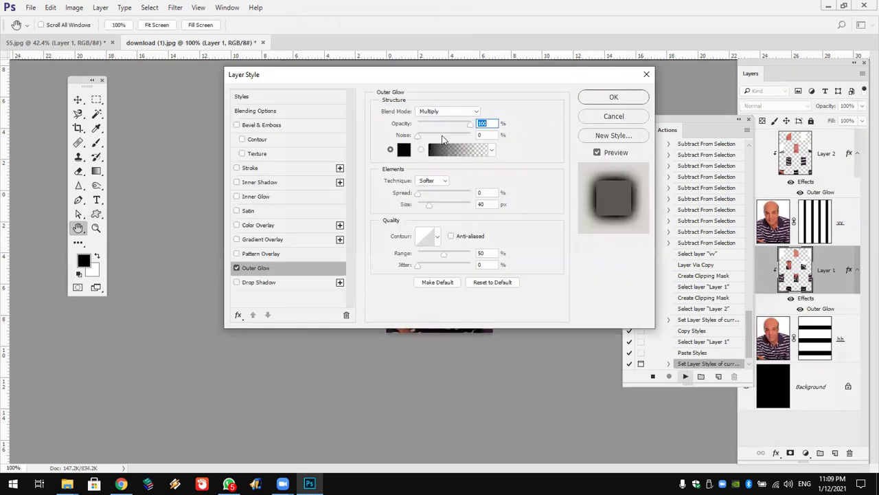
left_click(619, 97)
key("ctrl+shift+s")
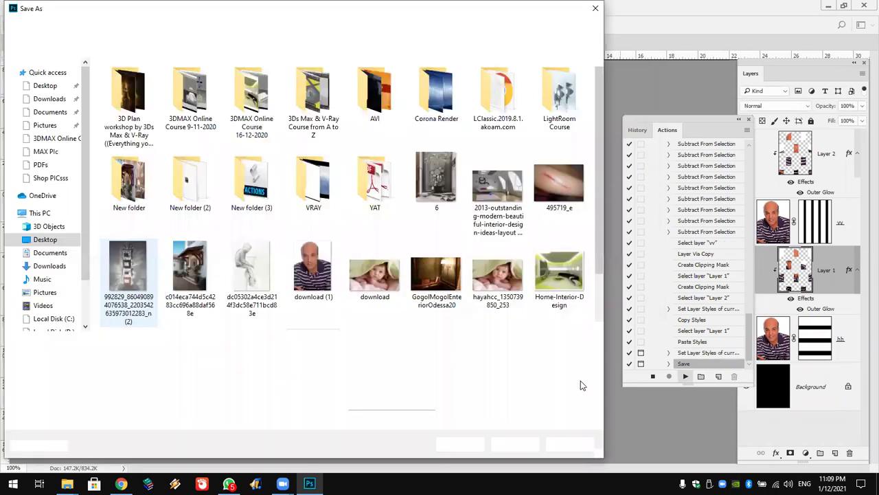
key("Escape")
key("z")
left_click_drag(502, 255, 569, 243)
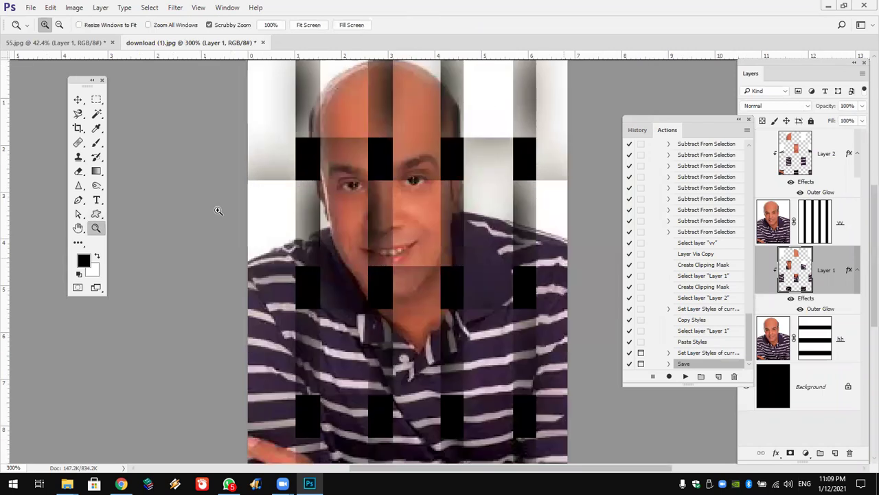